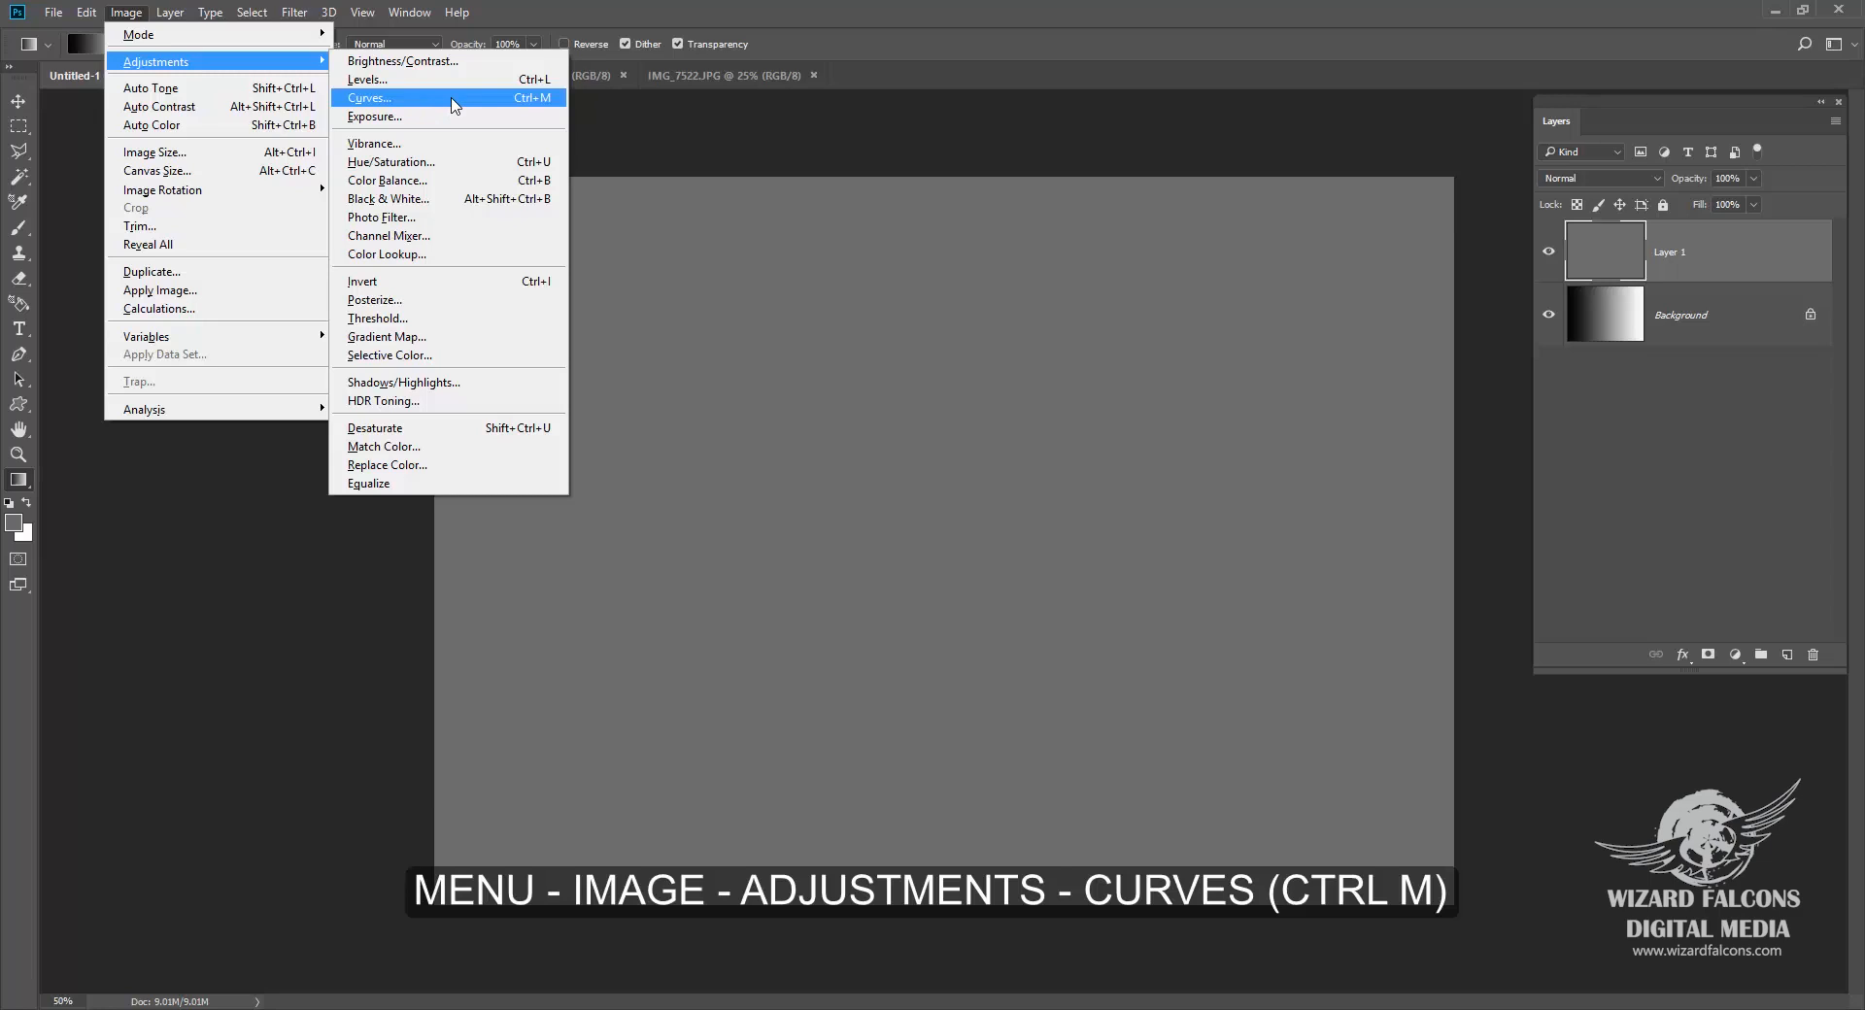
Step: Hide Layer 1 and select the Background layer containing the black-to-white gradient
{"action": "left_click", "coordinate": [451, 98]}
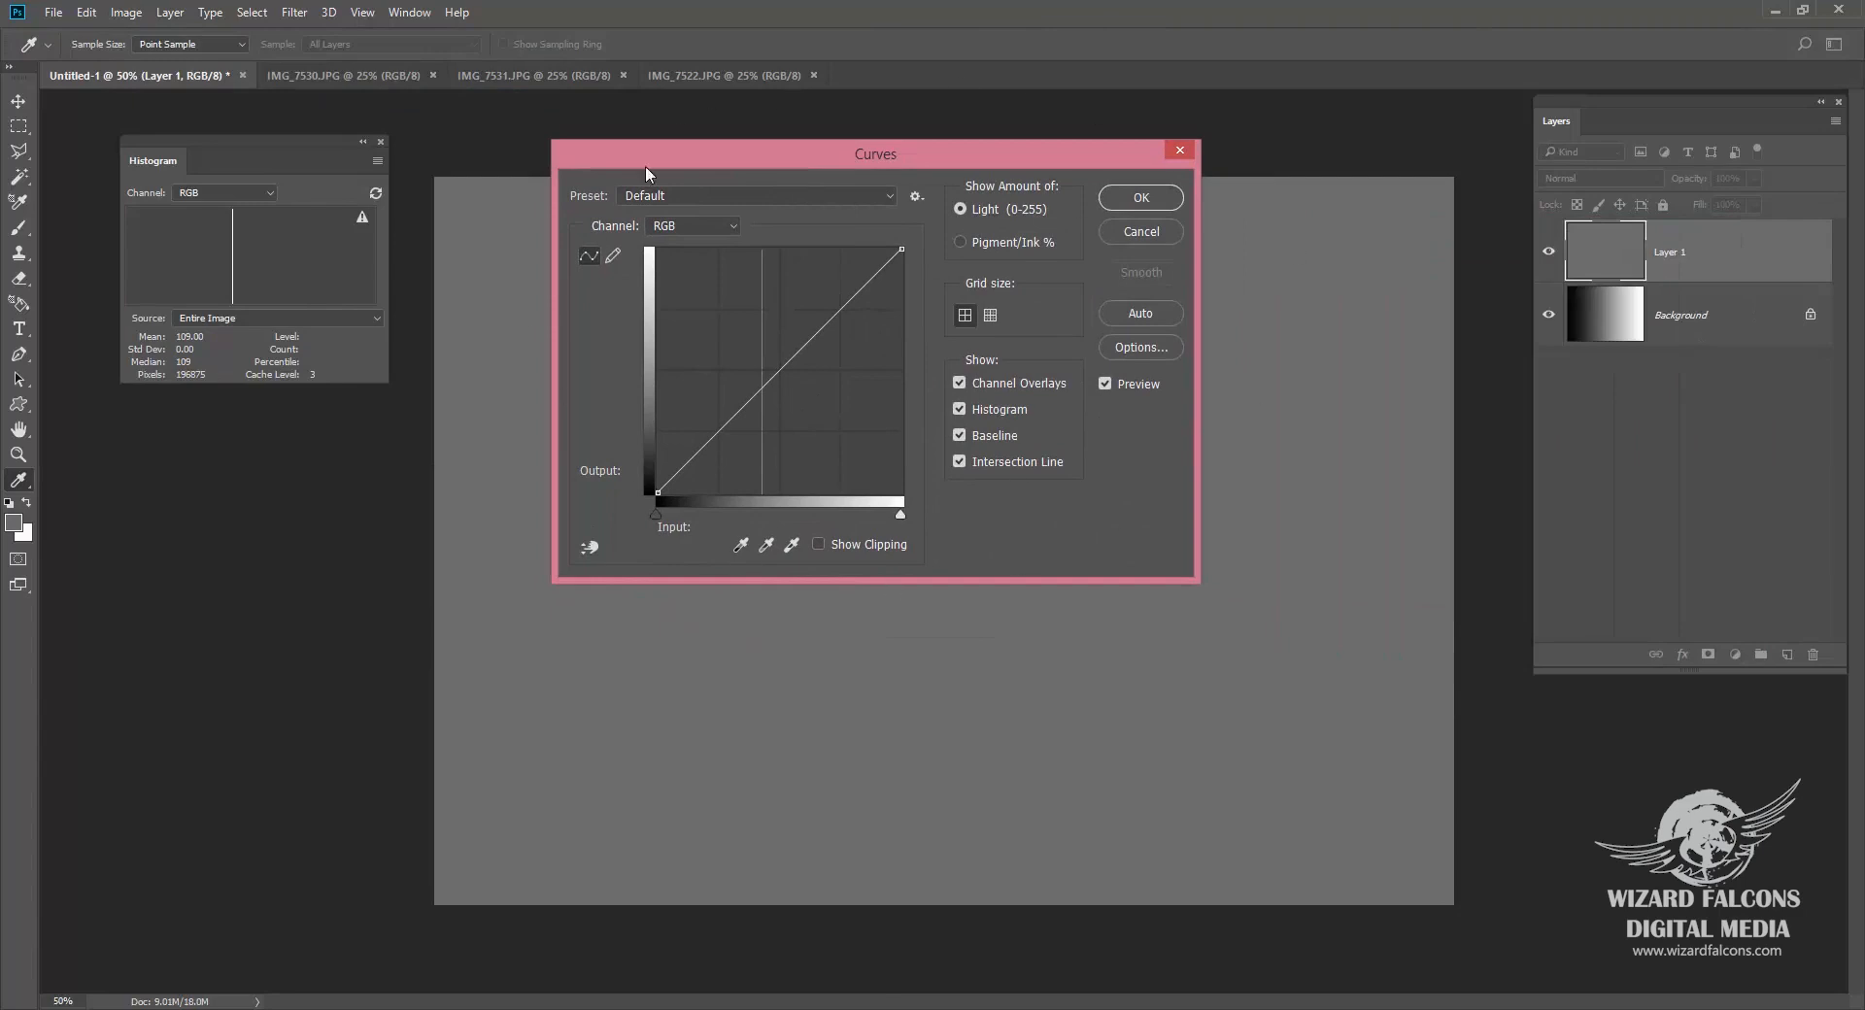
{"action": "left_click", "coordinate": [1148, 233]}
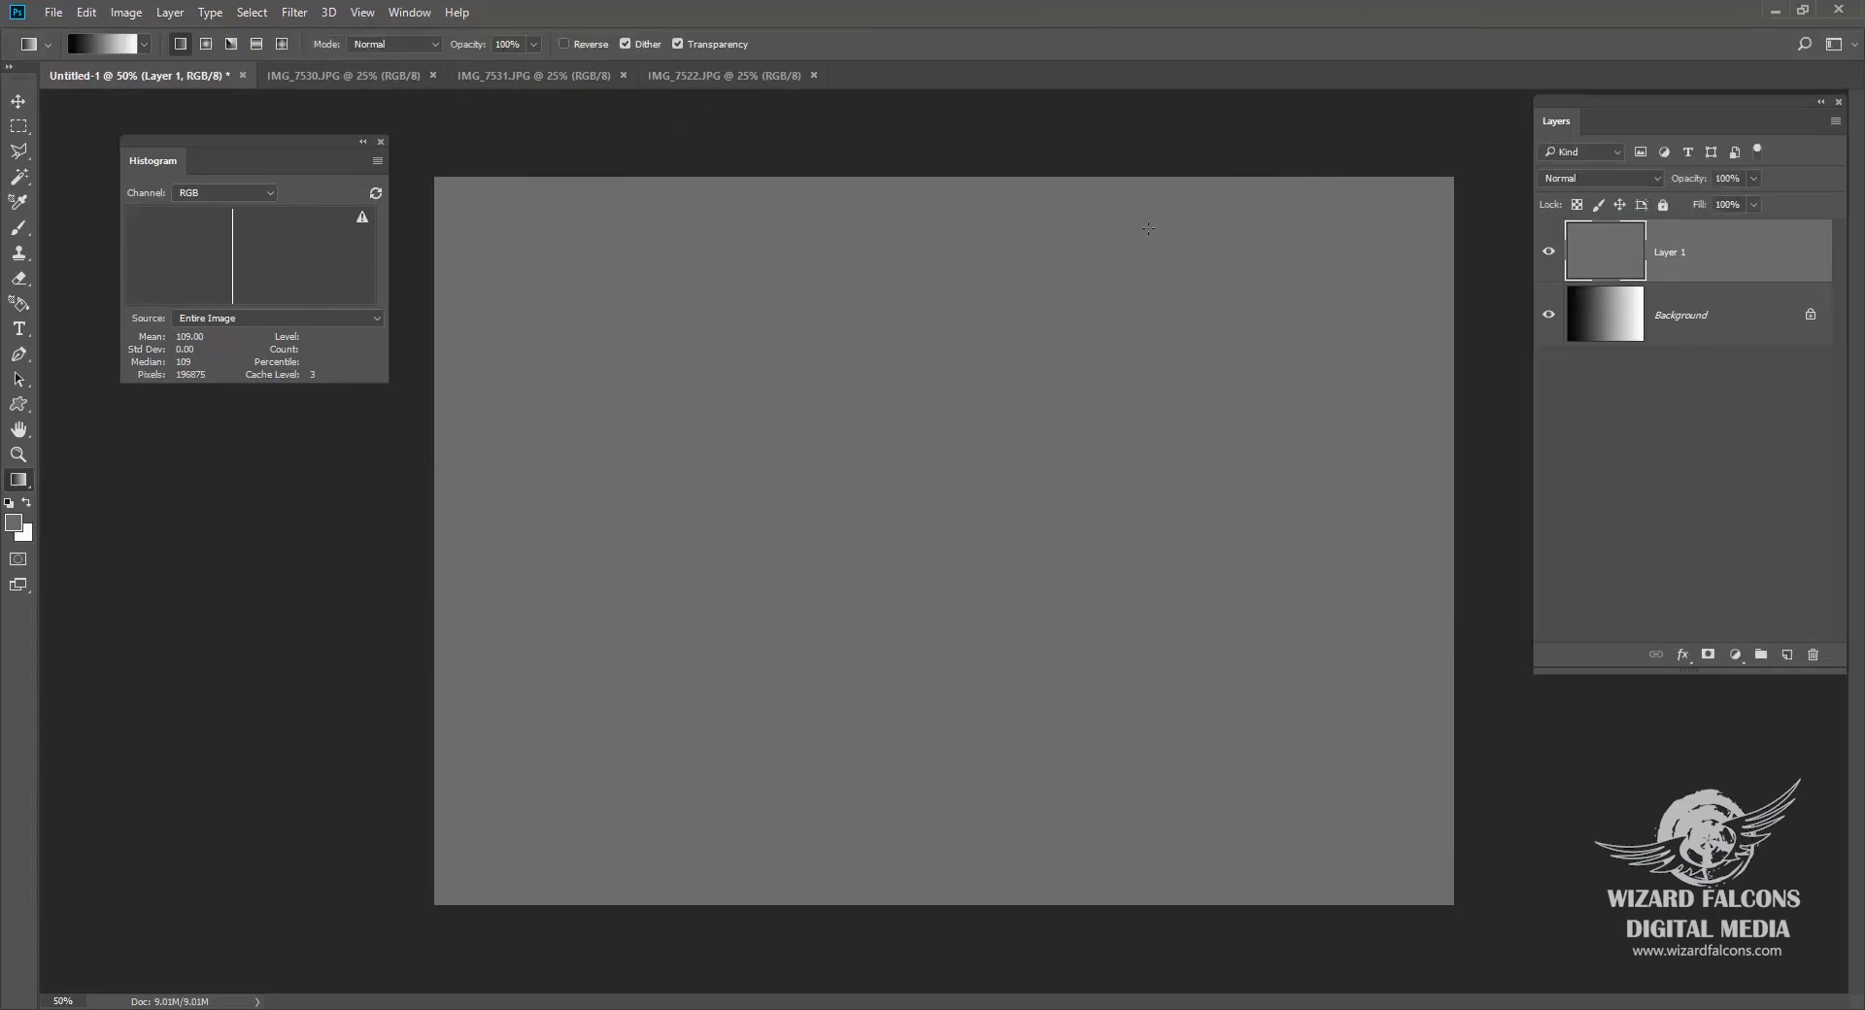
{"action": "left_click", "coordinate": [1549, 255]}
{"action": "left_click", "coordinate": [1736, 326]}
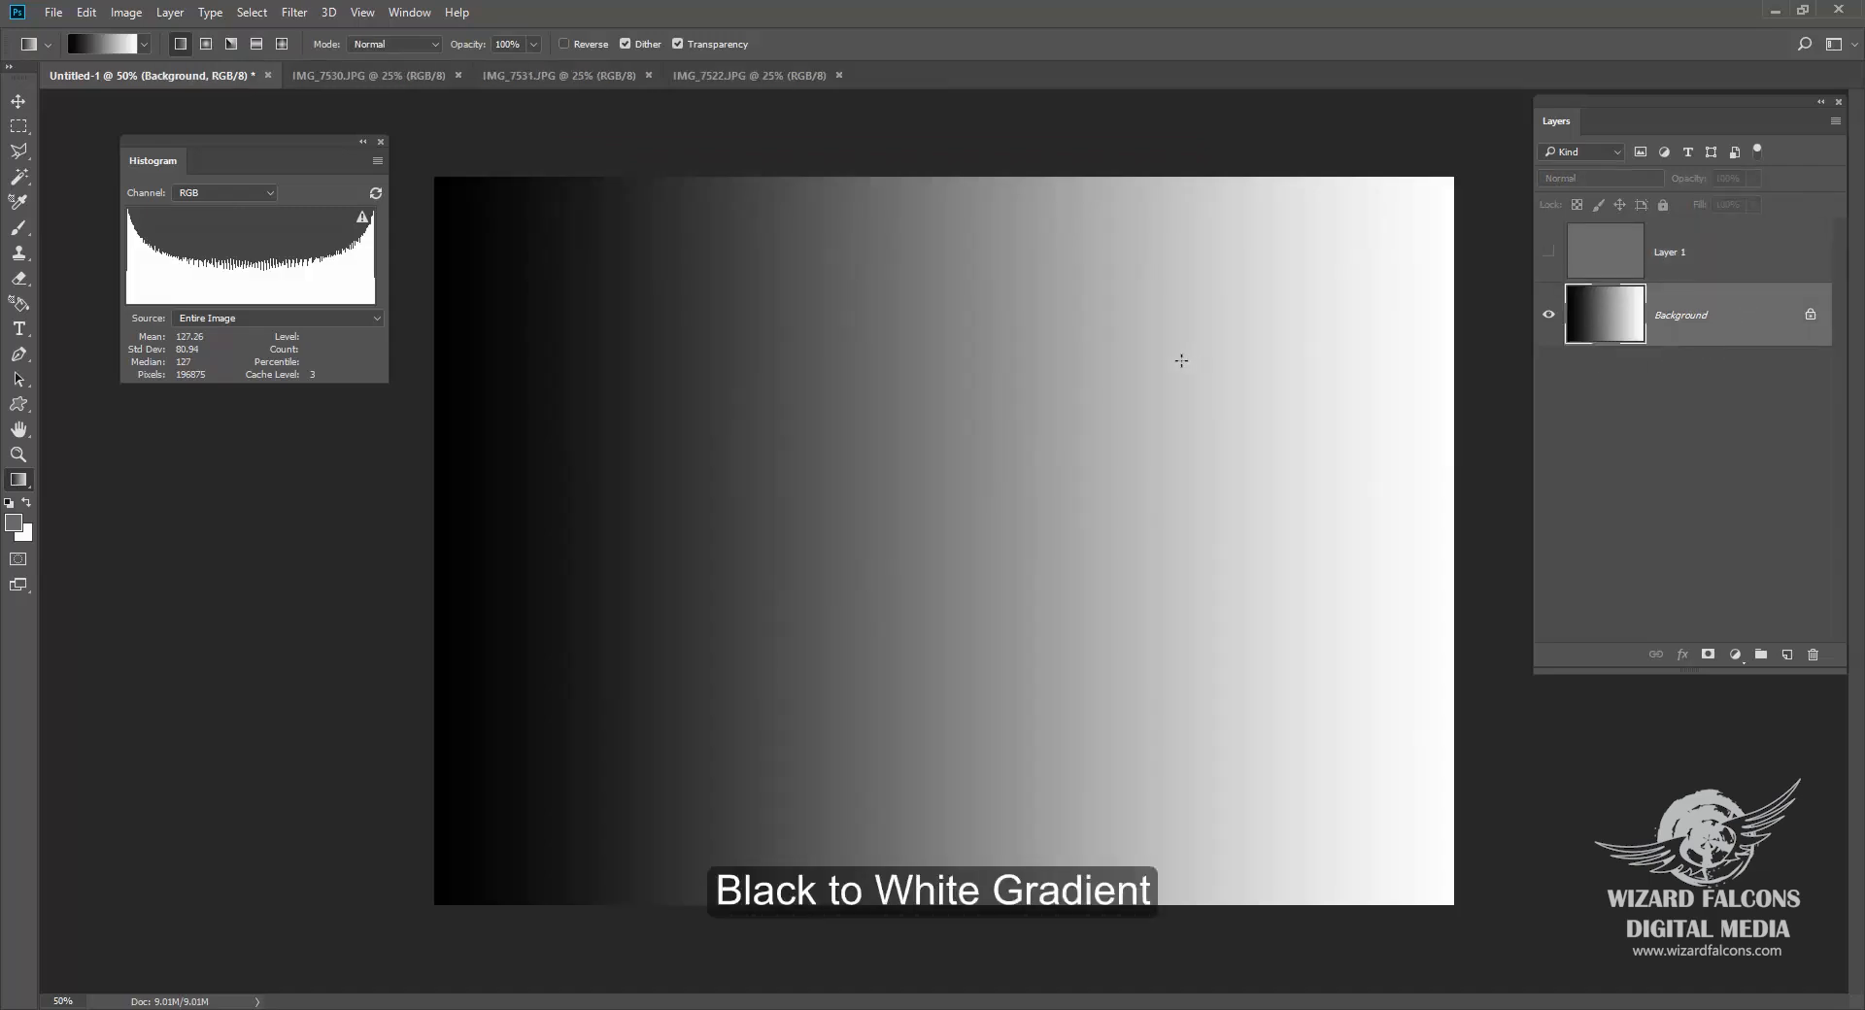
Step: Open Curves on the Background gradient and sample tones from black to white to examine where they fall on the curve
{"action": "left_click", "coordinate": [126, 12]}
{"action": "mouse_move", "coordinate": [161, 64]}
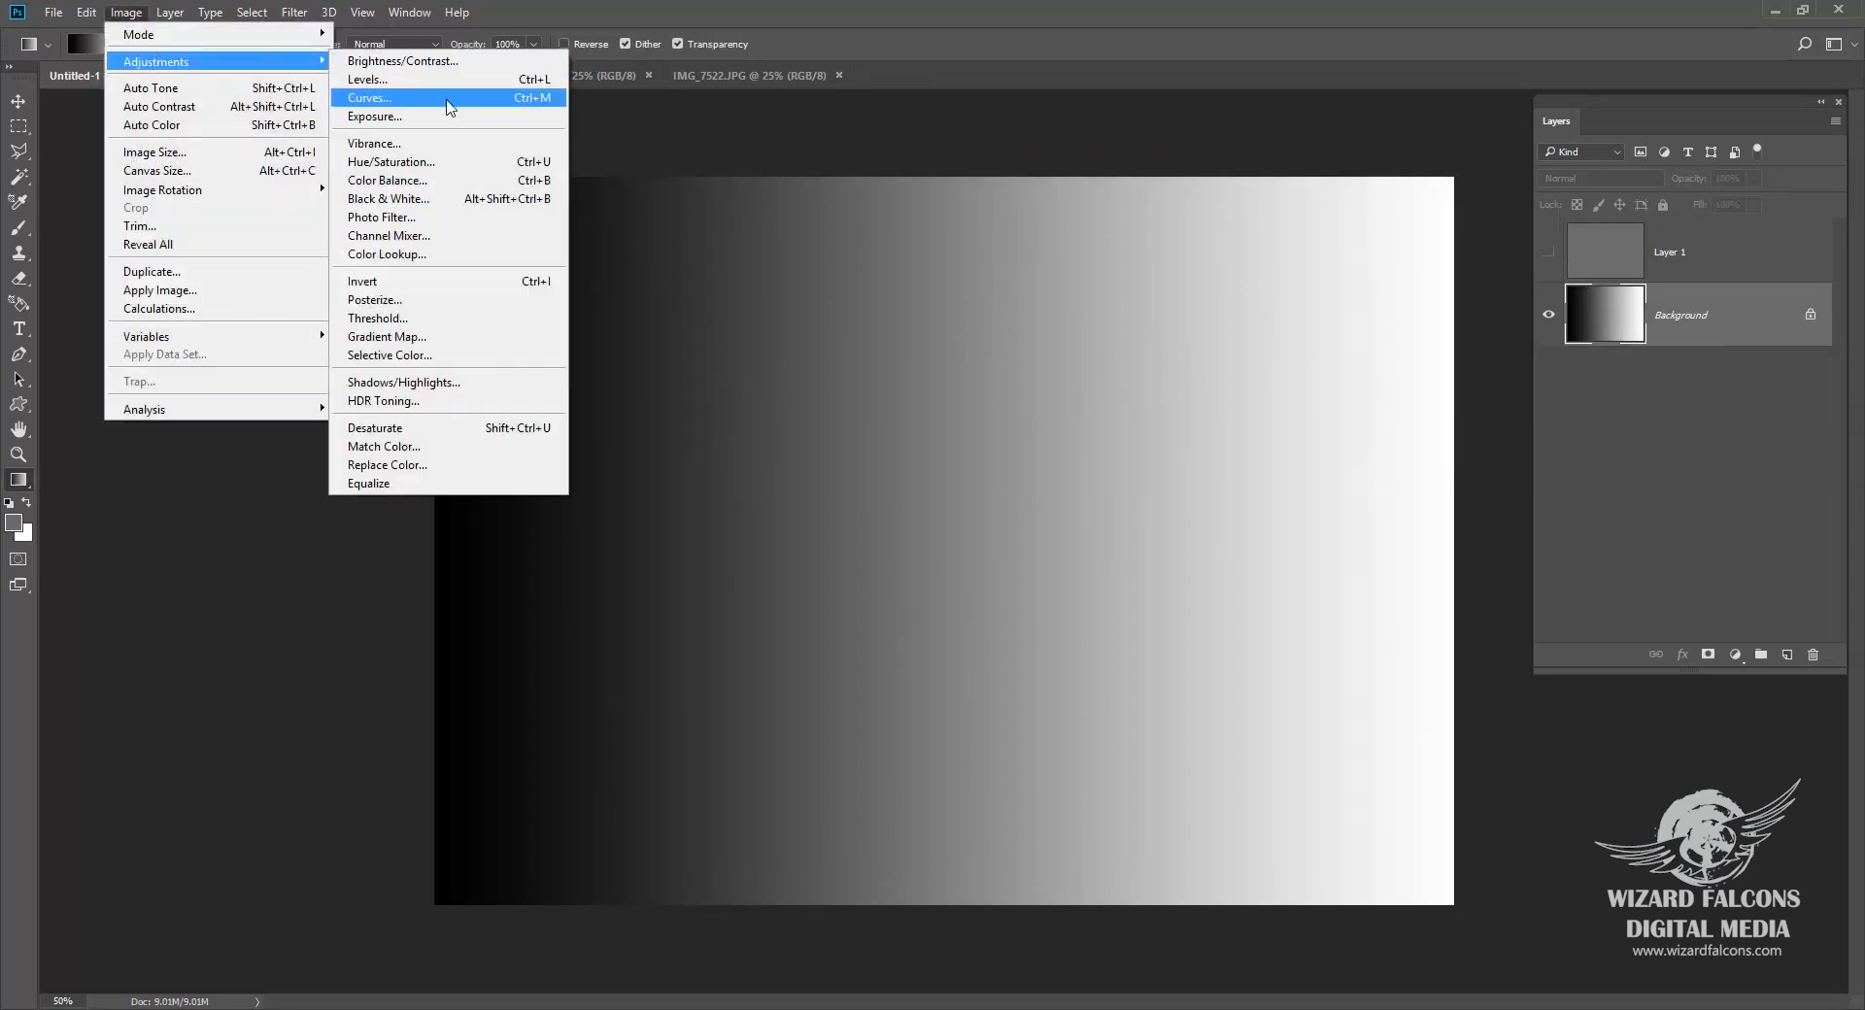
{"action": "left_click", "coordinate": [369, 97]}
{"action": "left_click_drag", "start_coordinate": [841, 153], "coordinate": [770, 133]}
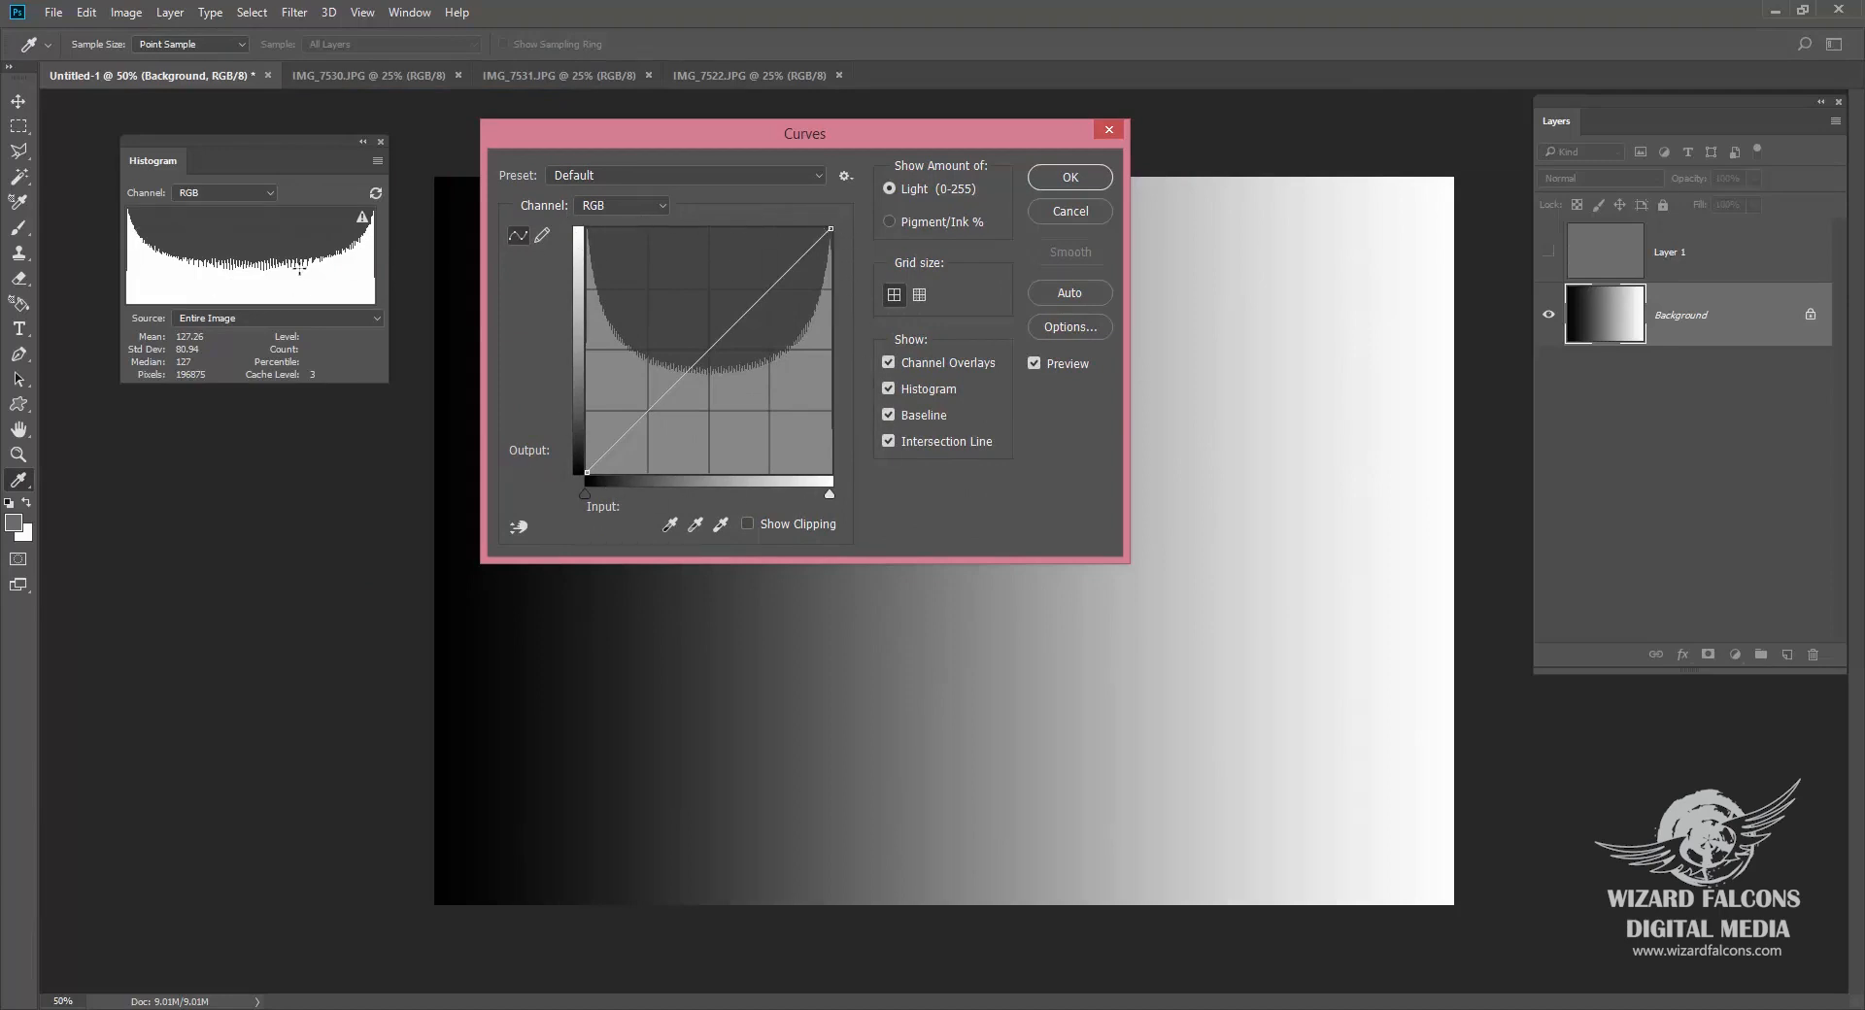
{"action": "left_click_drag", "start_coordinate": [768, 133], "coordinate": [761, 41]}
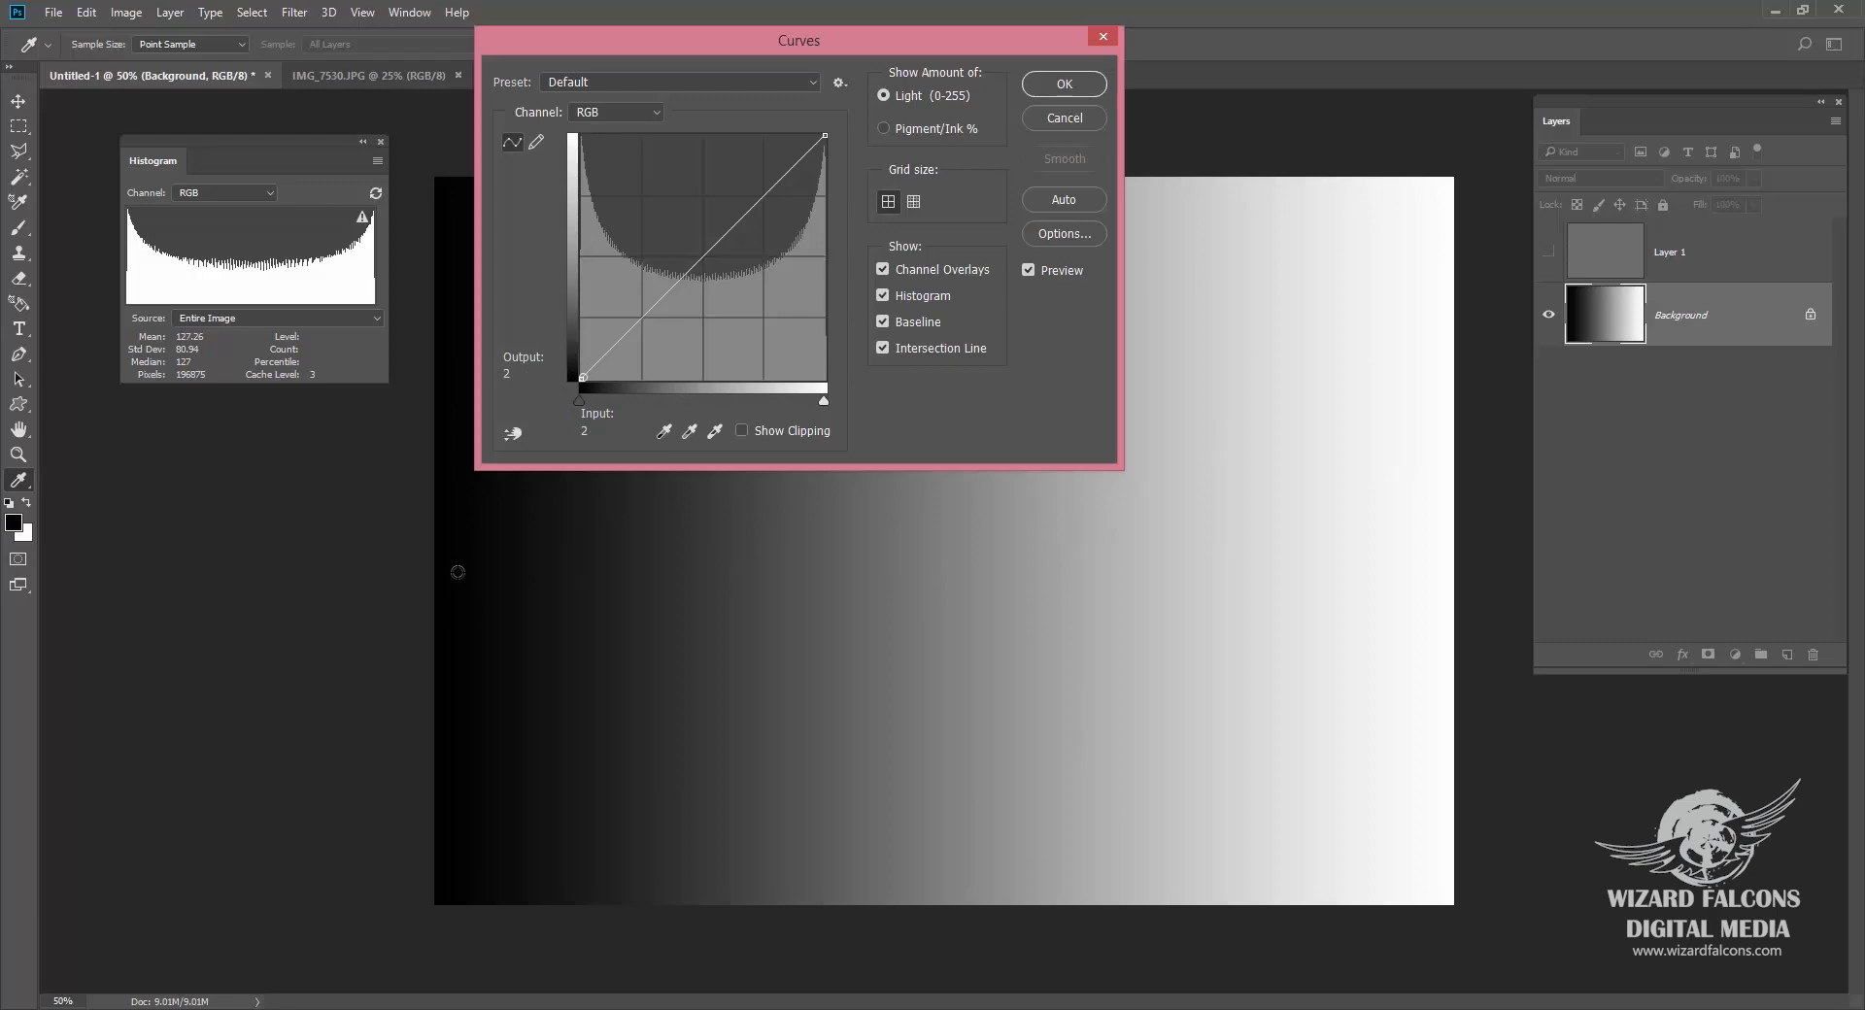
{"action": "left_click_drag", "start_coordinate": [806, 582], "coordinate": [531, 608]}
{"action": "mouse_move", "coordinate": [530, 608]}
{"action": "left_mouse_down"}
{"action": "mouse_move", "coordinate": [989, 578]}
{"action": "mouse_move", "coordinate": [1444, 608]}
{"action": "mouse_move", "coordinate": [487, 624]}
{"action": "mouse_move", "coordinate": [1298, 620]}
{"action": "left_mouse_up"}
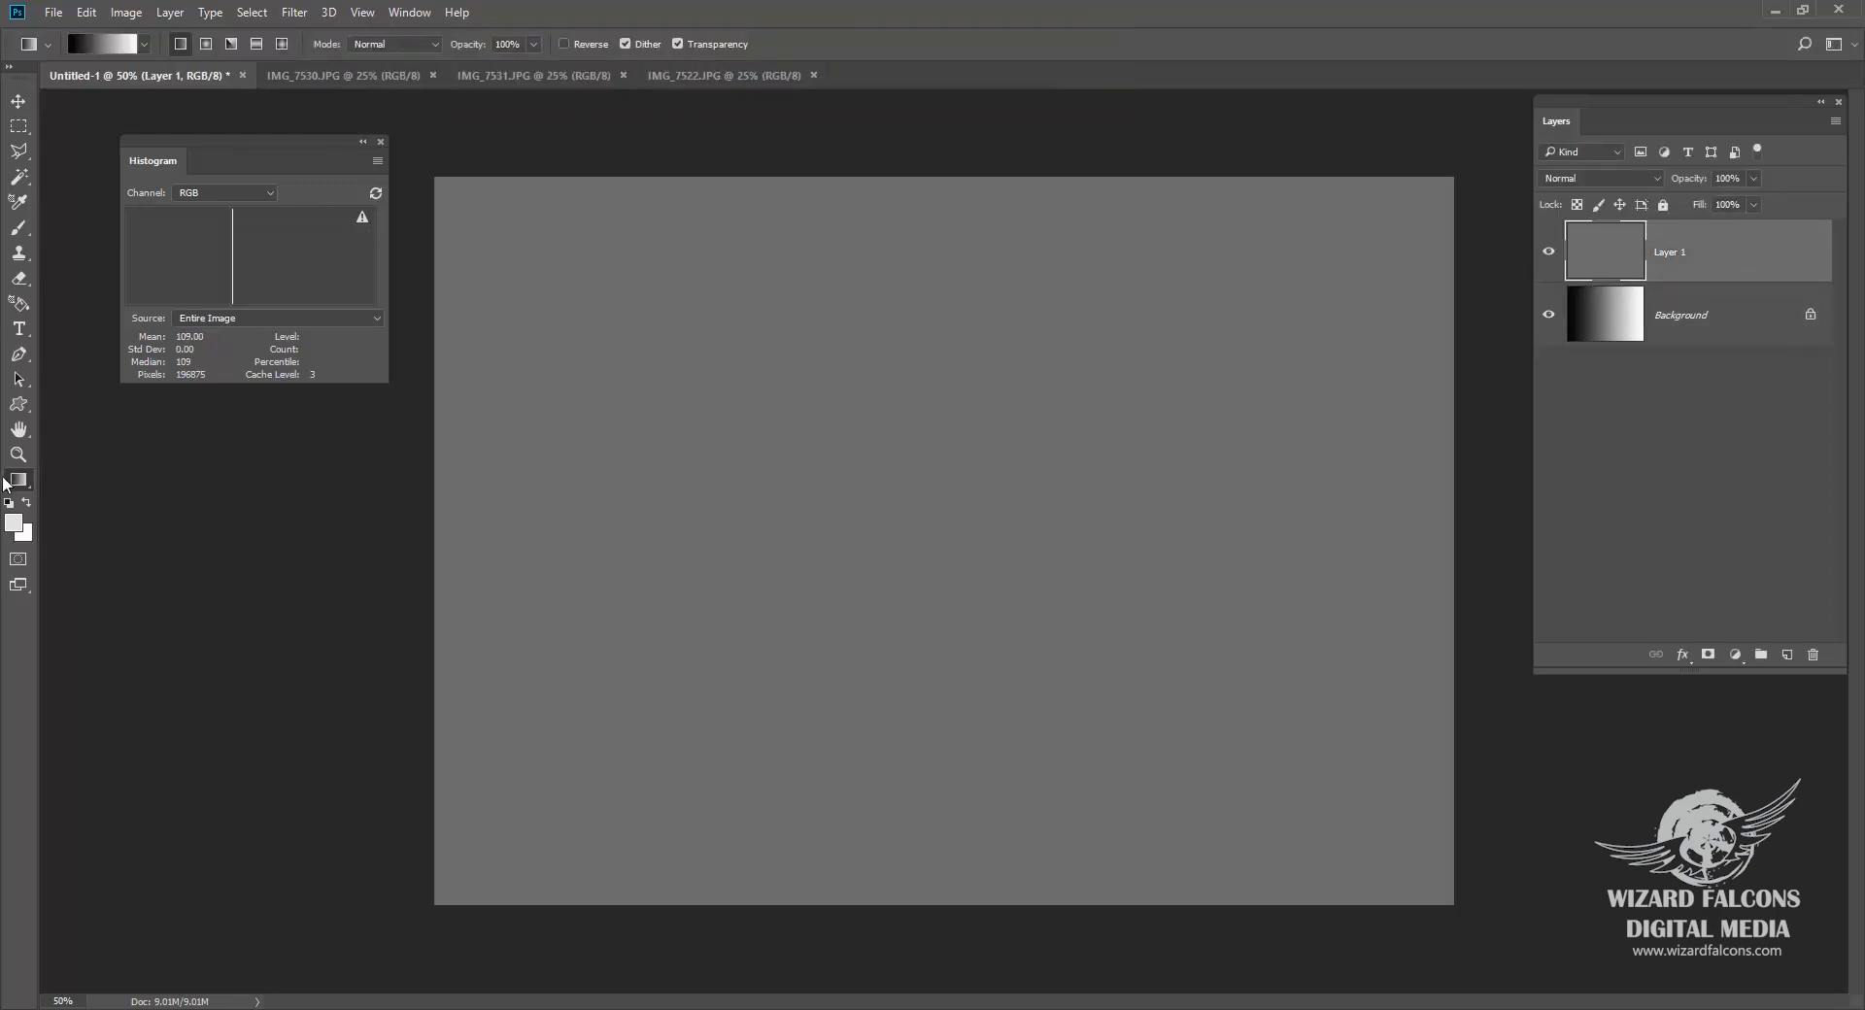
Step: Check the RGB values of Layer 1's solid gray in the foreground Color Picker, leaving the foreground color unchanged
{"action": "key", "text": "i"}
{"action": "left_click", "coordinate": [8, 531]}
{"action": "left_click", "coordinate": [793, 335]}
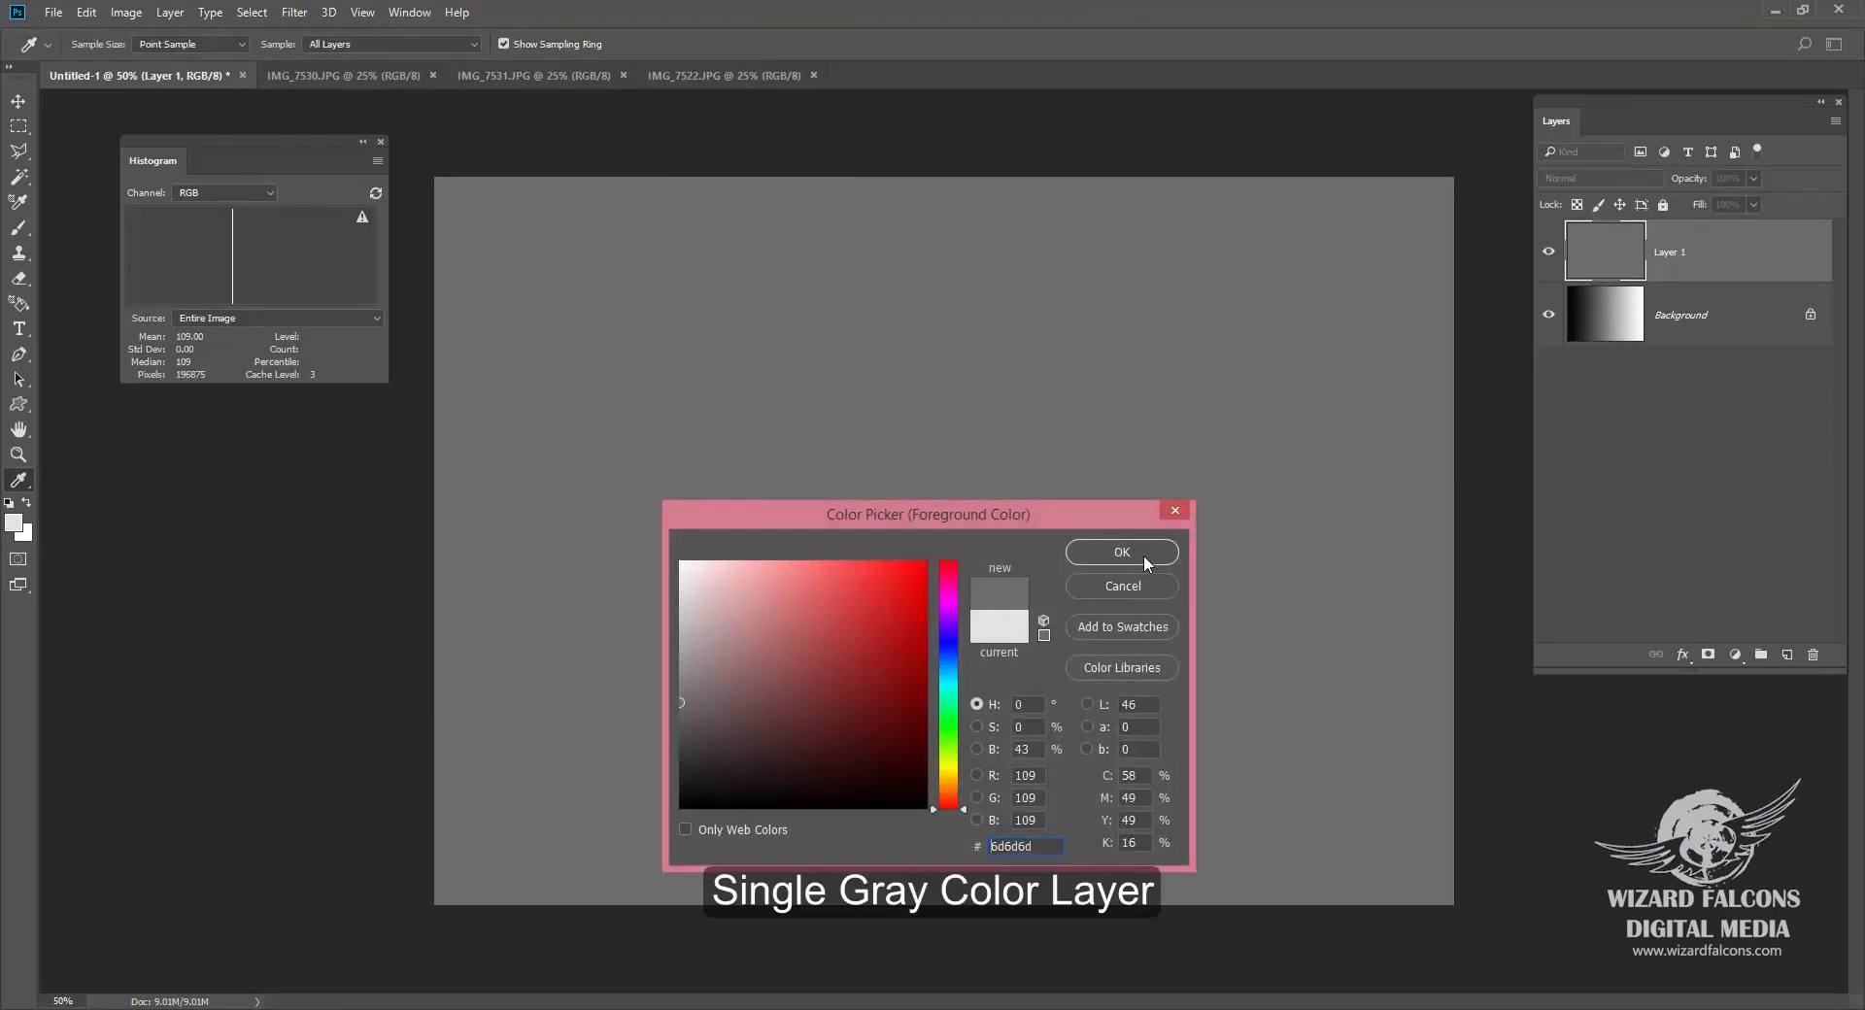
{"action": "left_click", "coordinate": [1122, 585]}
{"action": "key", "text": "g"}
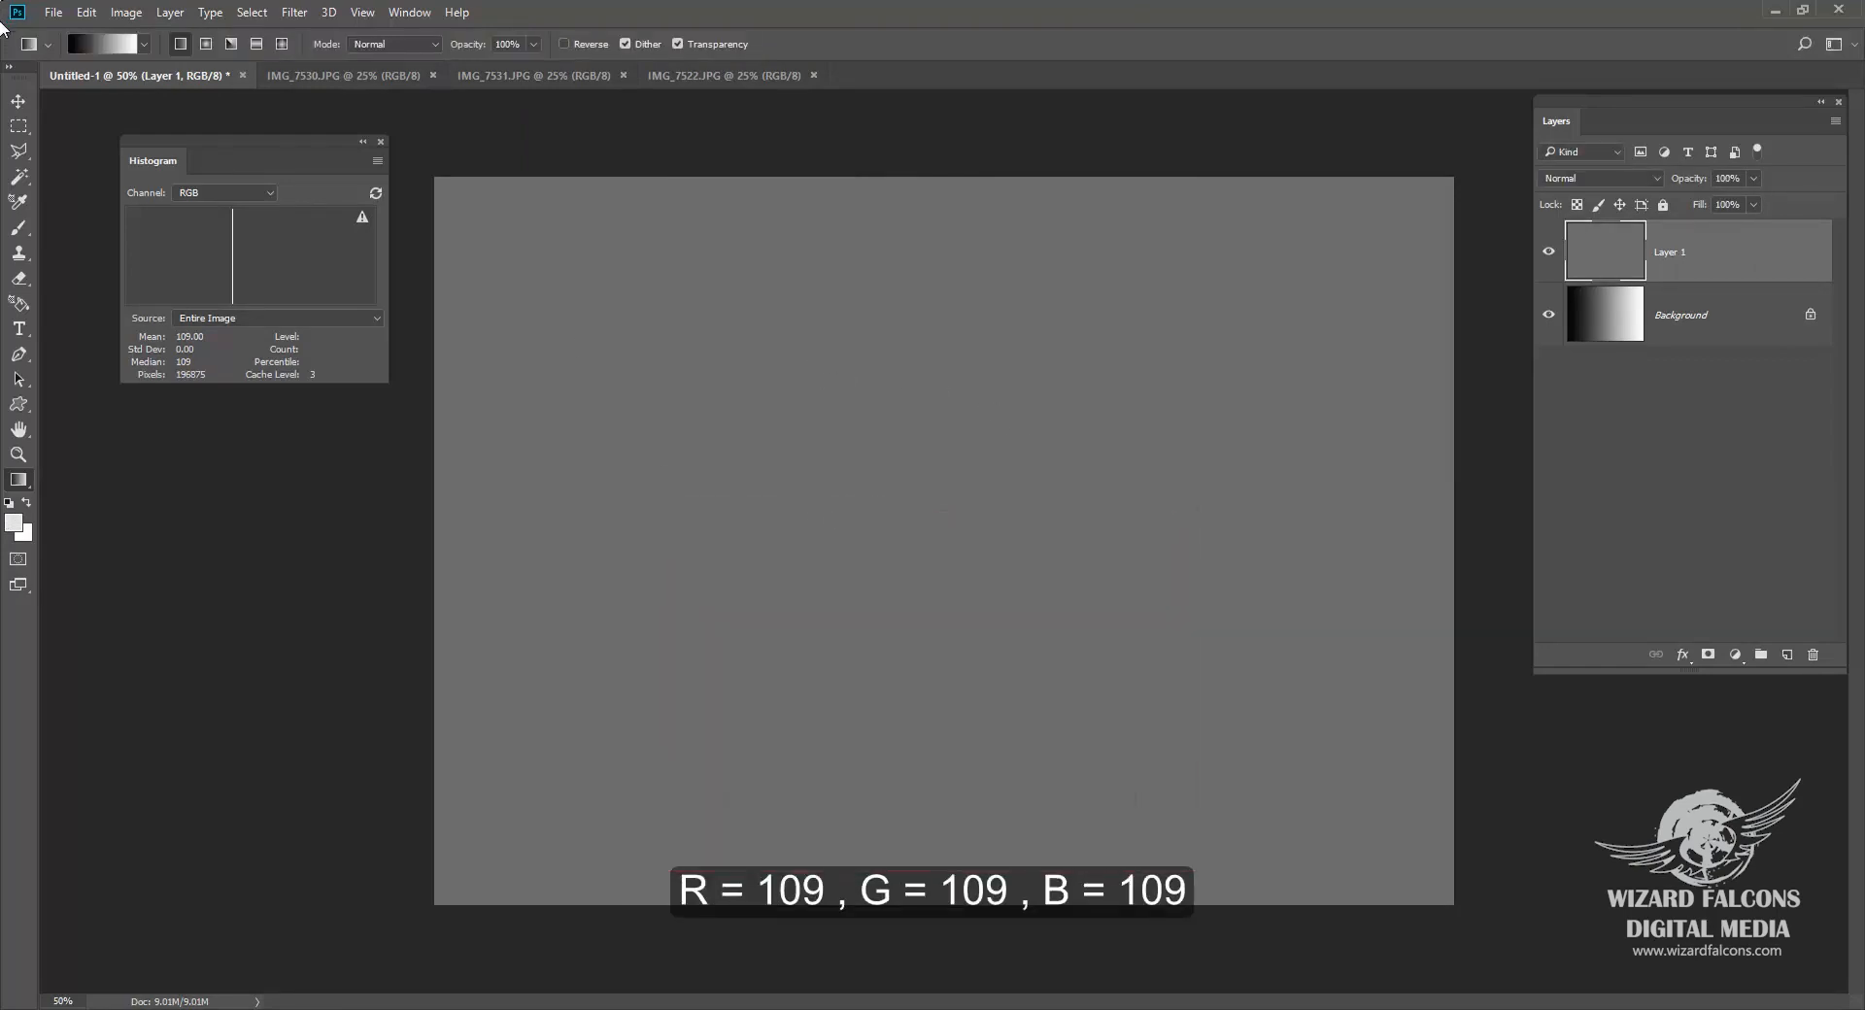
Step: Brighten Layer 1 with a Curves adjustment that raises input 109 to output 190
{"action": "left_click", "coordinate": [126, 12]}
{"action": "mouse_move", "coordinate": [214, 62]}
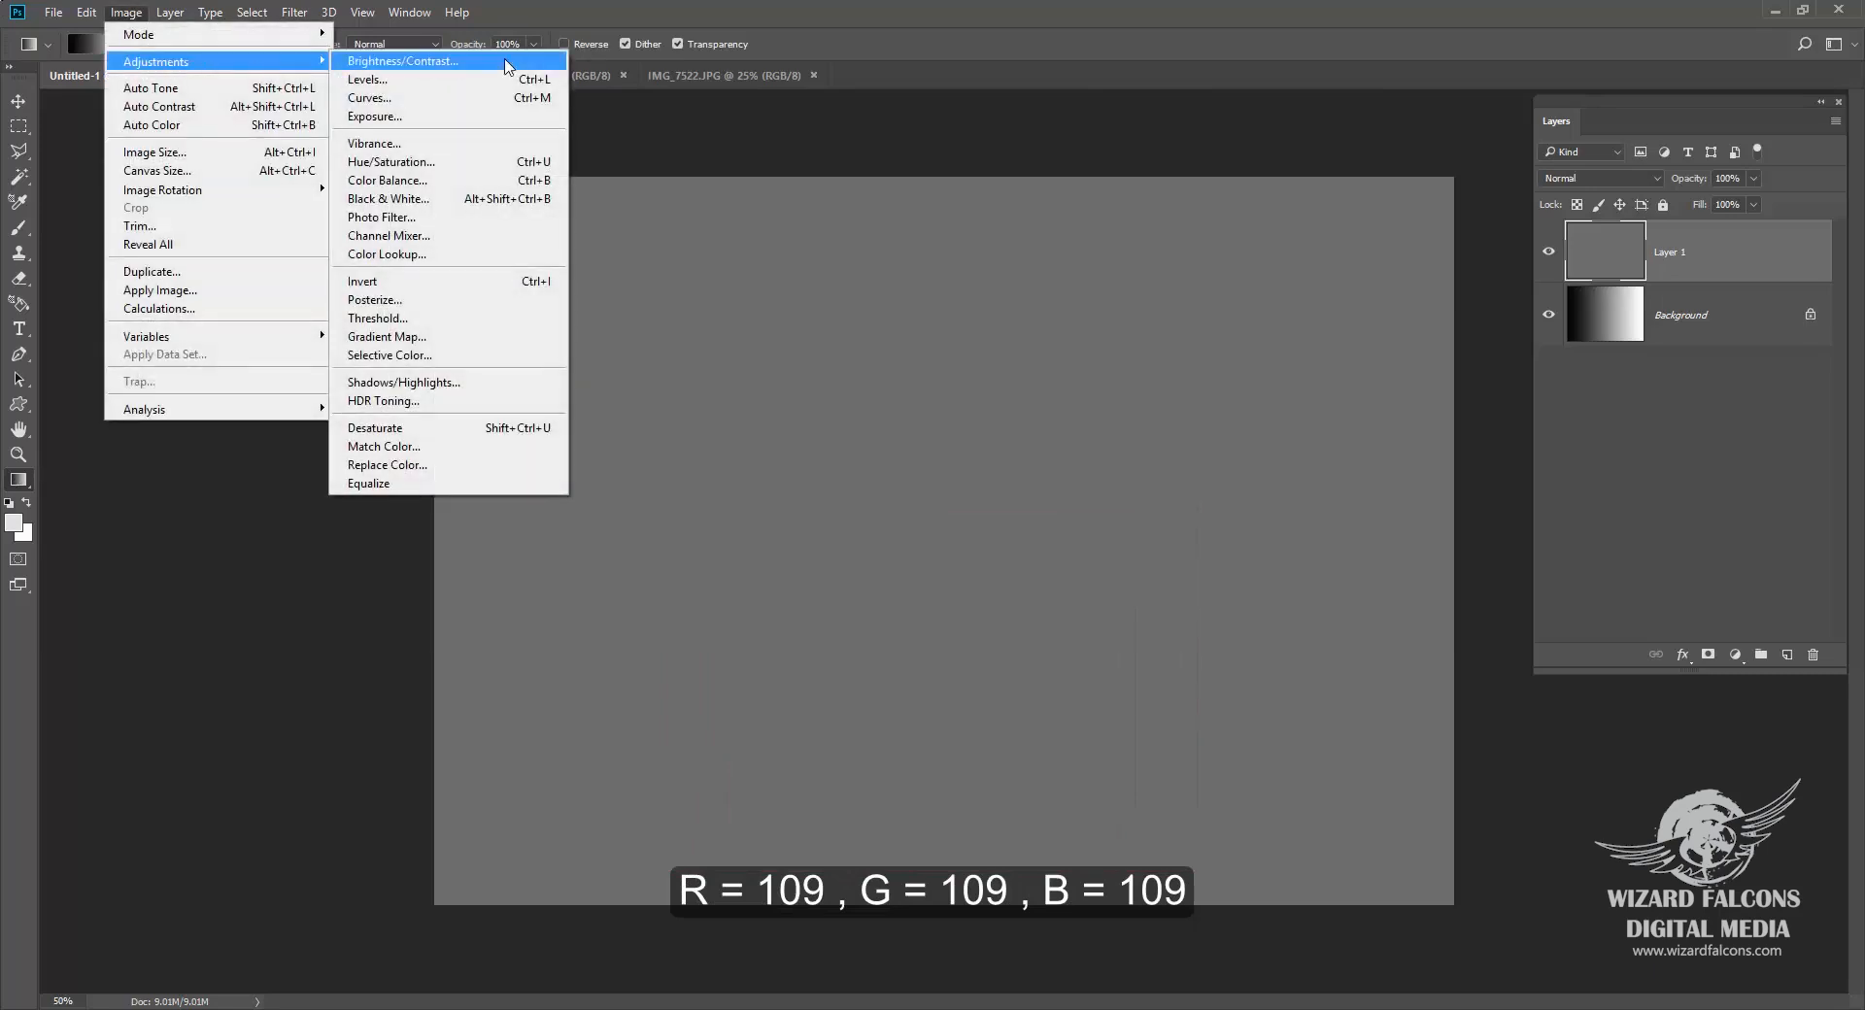
{"action": "left_click", "coordinate": [420, 98]}
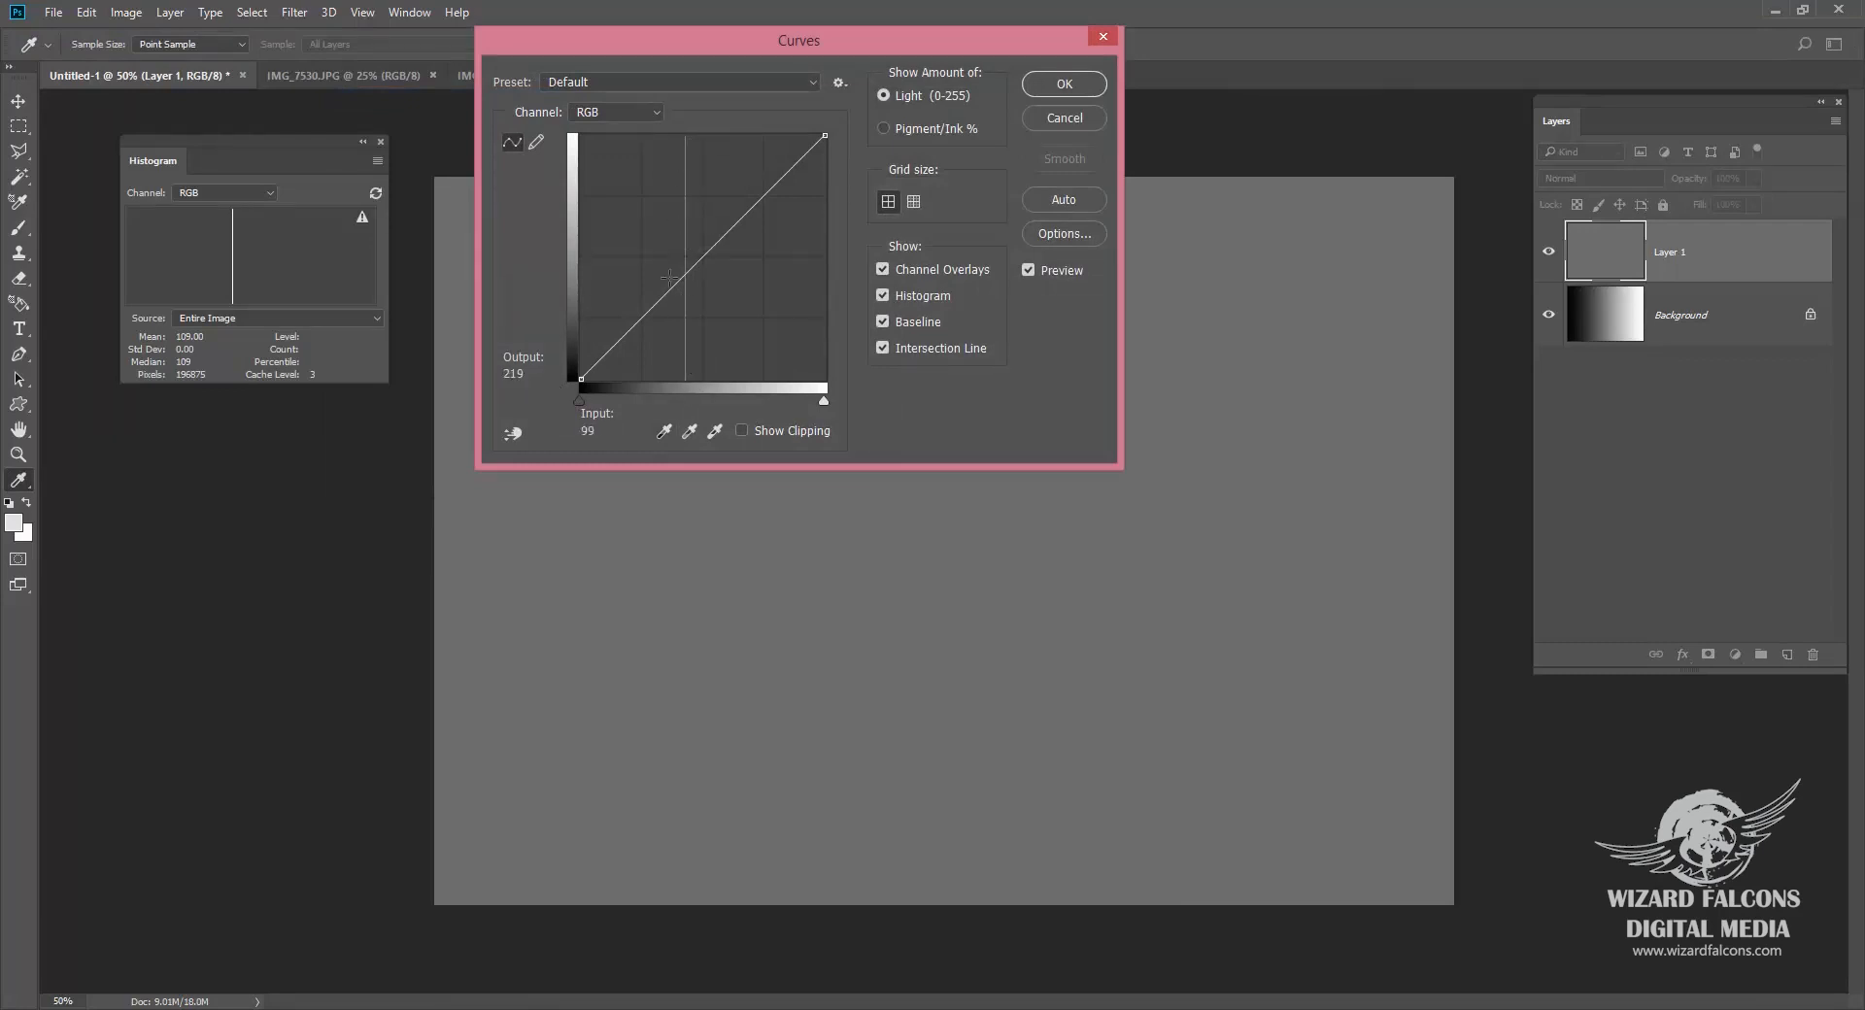
{"action": "left_click", "coordinate": [884, 581]}
{"action": "left_click_drag", "start_coordinate": [683, 275], "coordinate": [684, 197]}
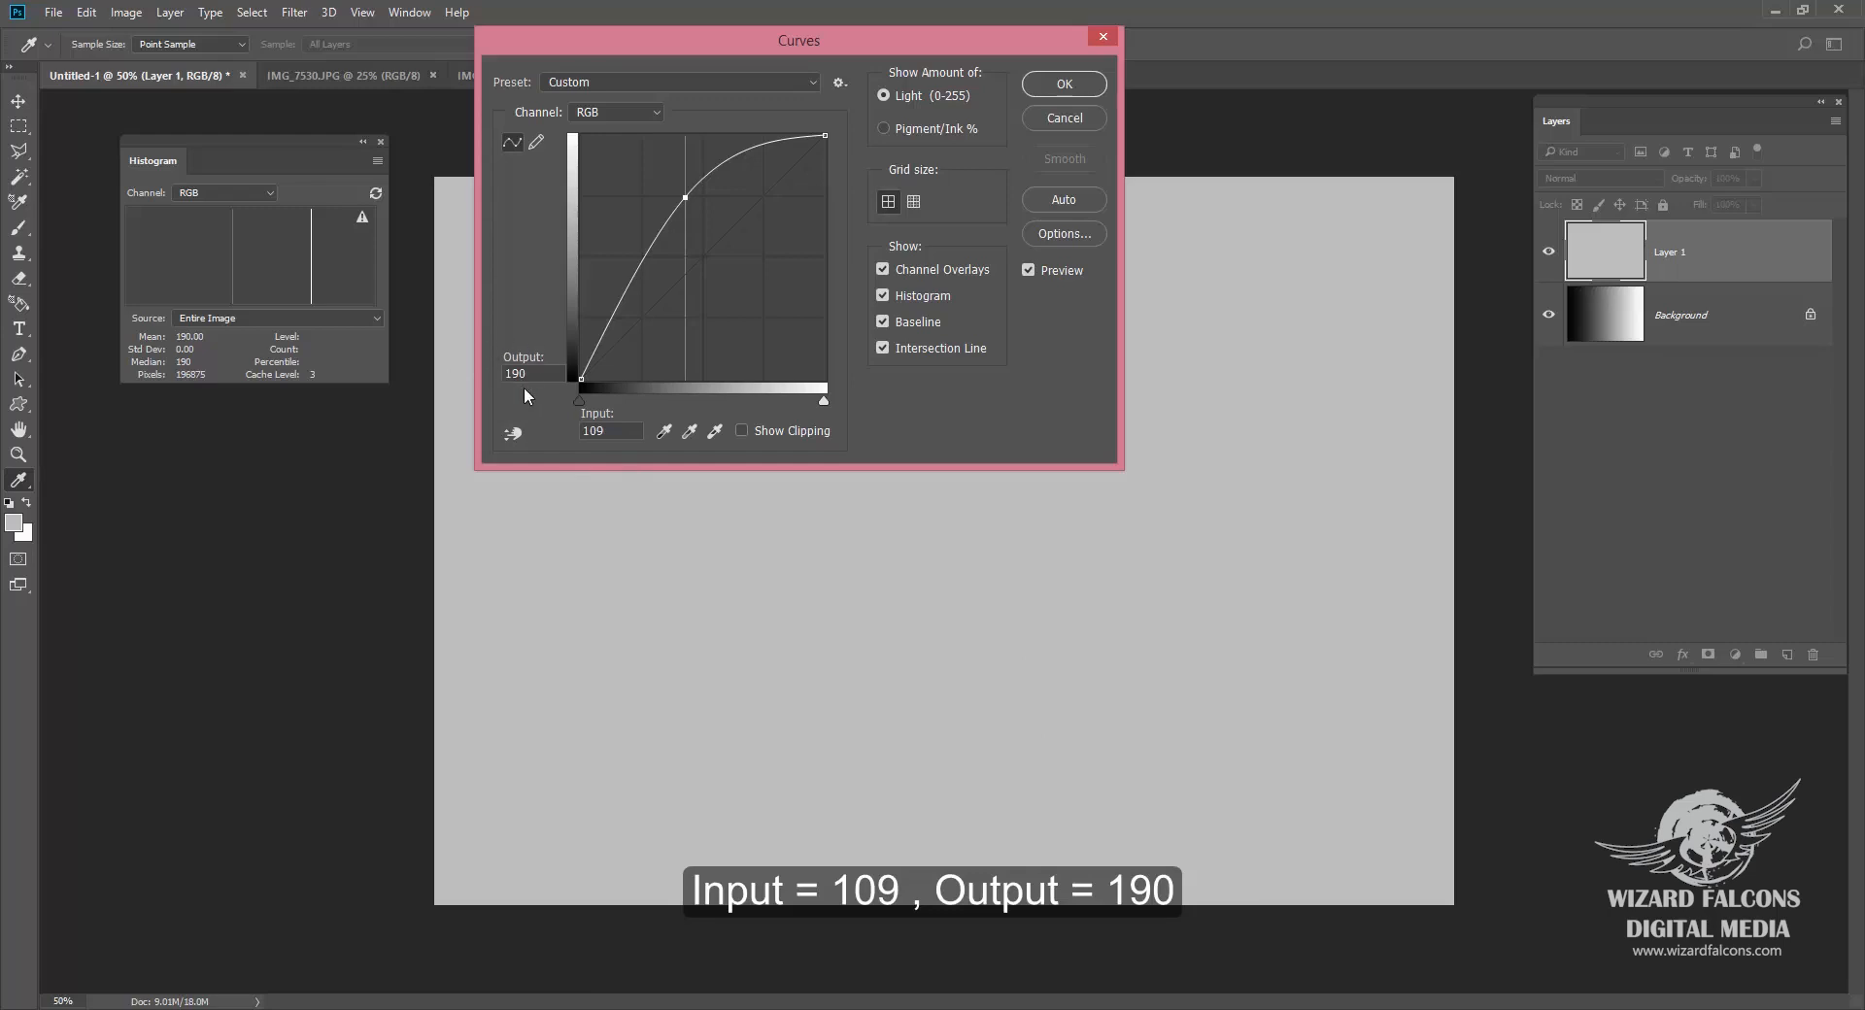
{"action": "left_click", "coordinate": [1065, 85]}
Step: Check the brightened gray's RGB values in the foreground Color Picker and undo the Curves adjustment
{"action": "left_click", "coordinate": [13, 523]}
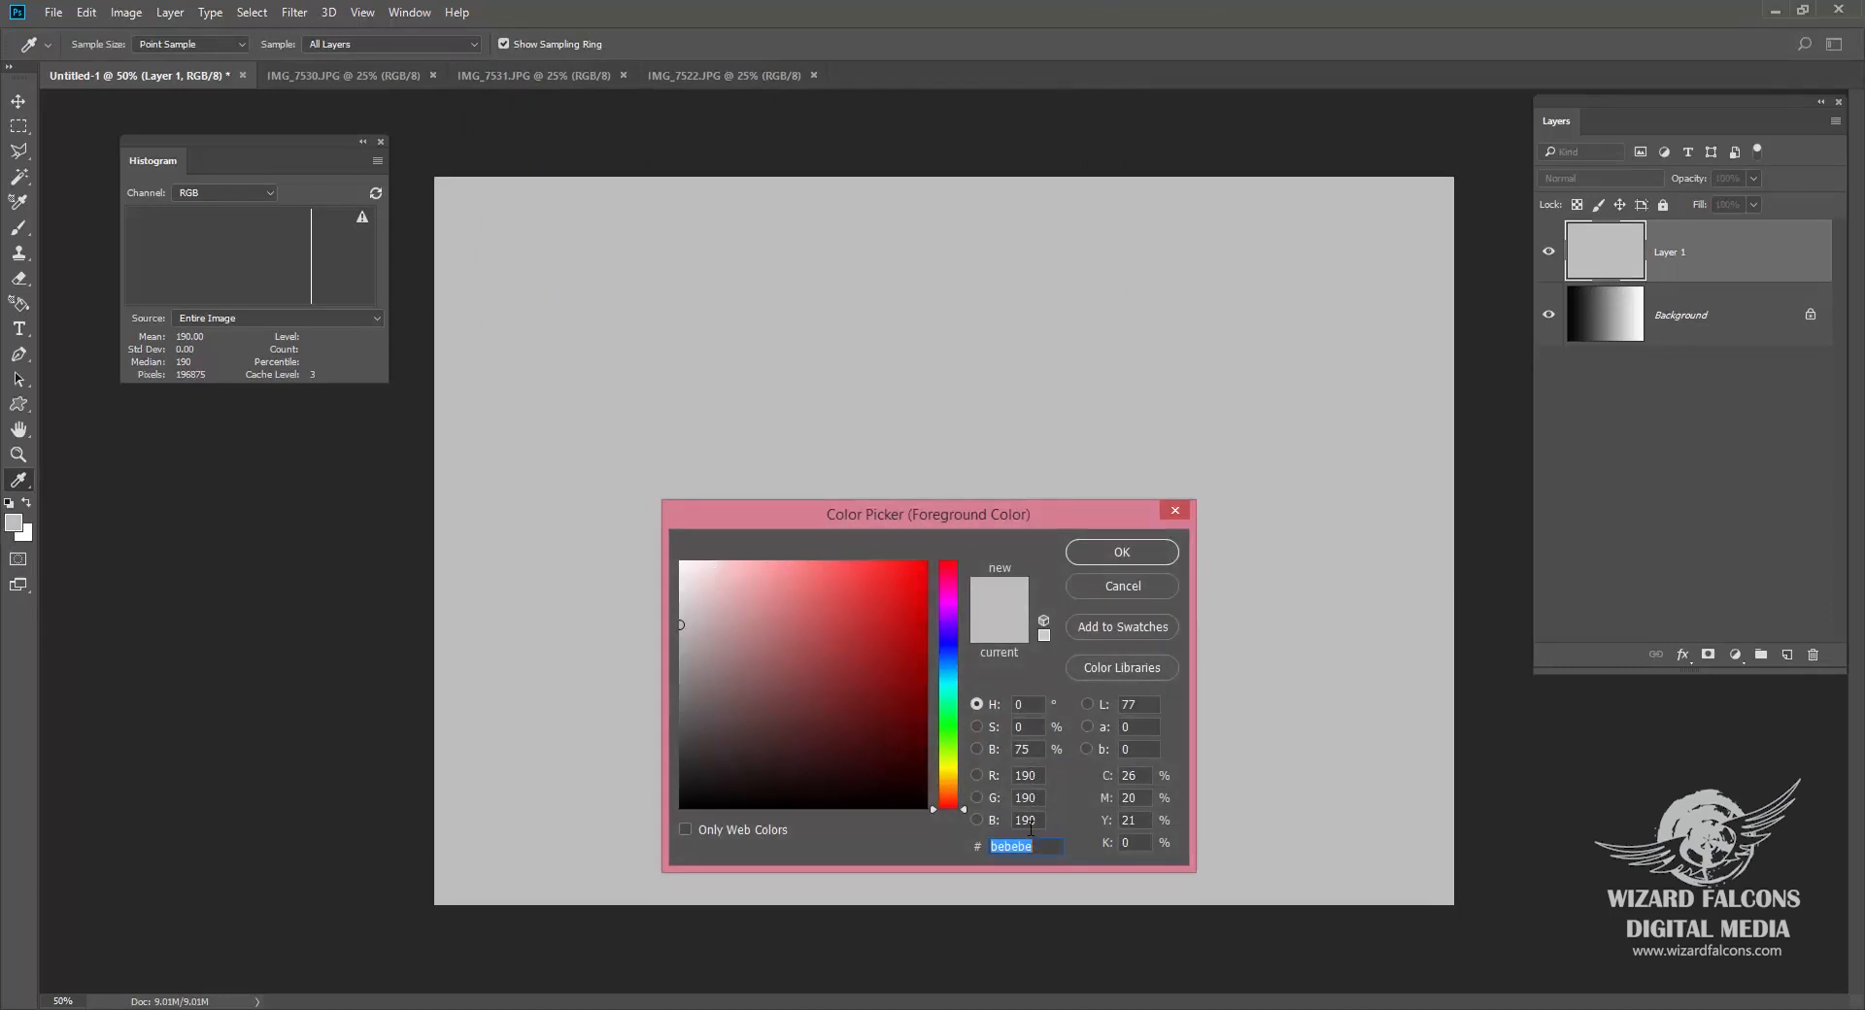
{"action": "left_click", "coordinate": [1132, 584]}
{"action": "key", "text": "g"}
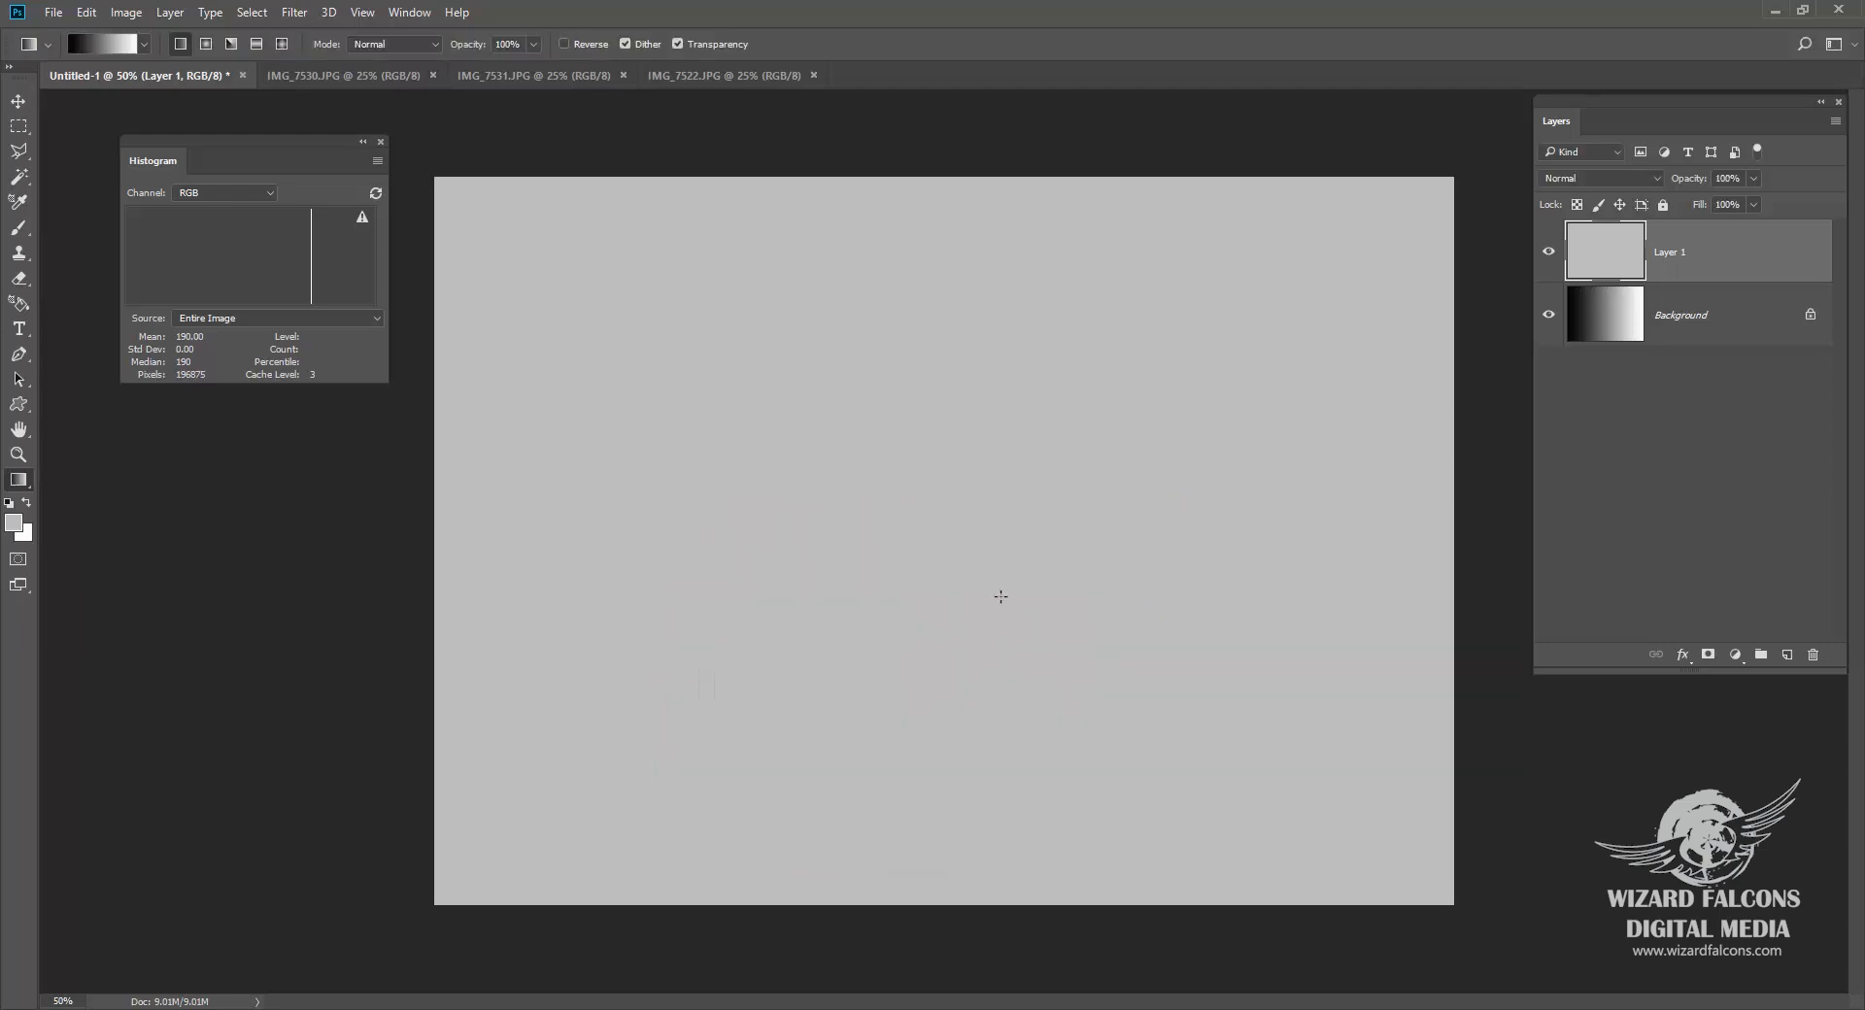
{"action": "key", "text": "ctrl+z"}
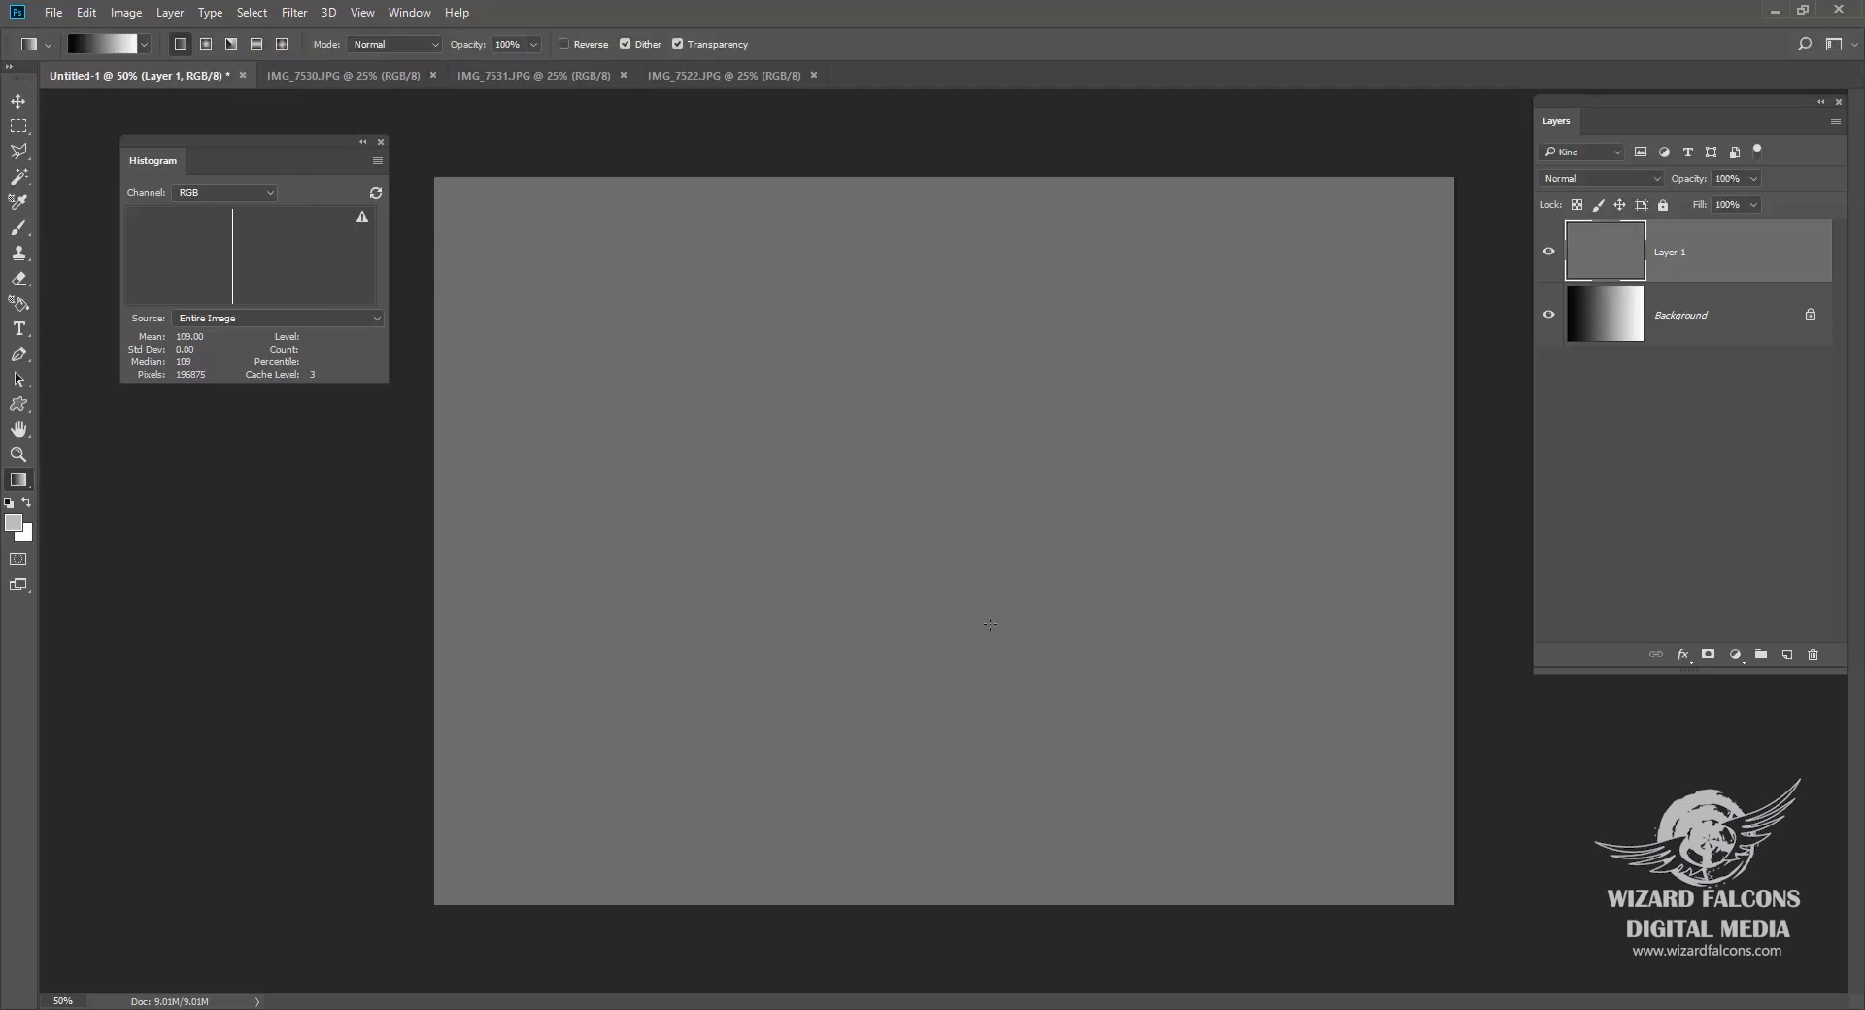
Step: Select roughly the left half of Layer 1, fill it with gray 545454 and clear the selection
{"action": "left_click", "coordinate": [18, 126]}
{"action": "left_click_drag", "start_coordinate": [434, 177], "coordinate": [909, 942]}
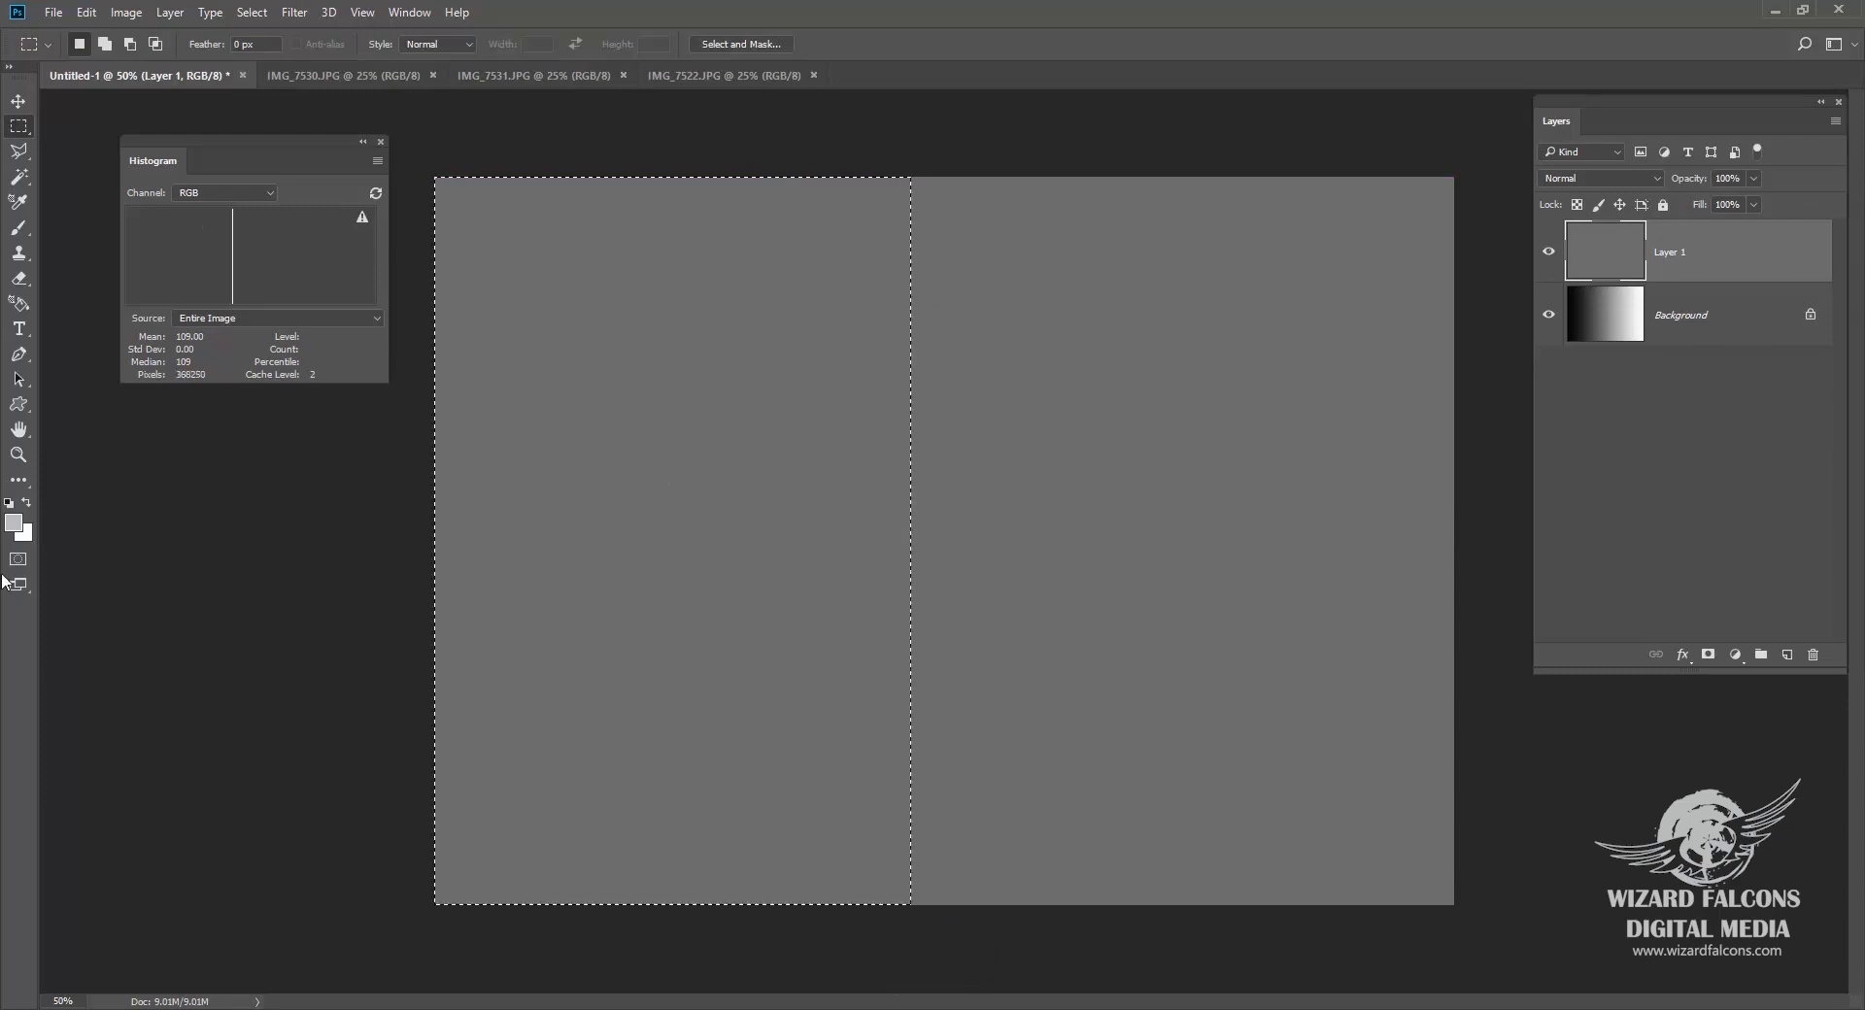
{"action": "left_click", "coordinate": [14, 523]}
{"action": "type", "text": "545454"}
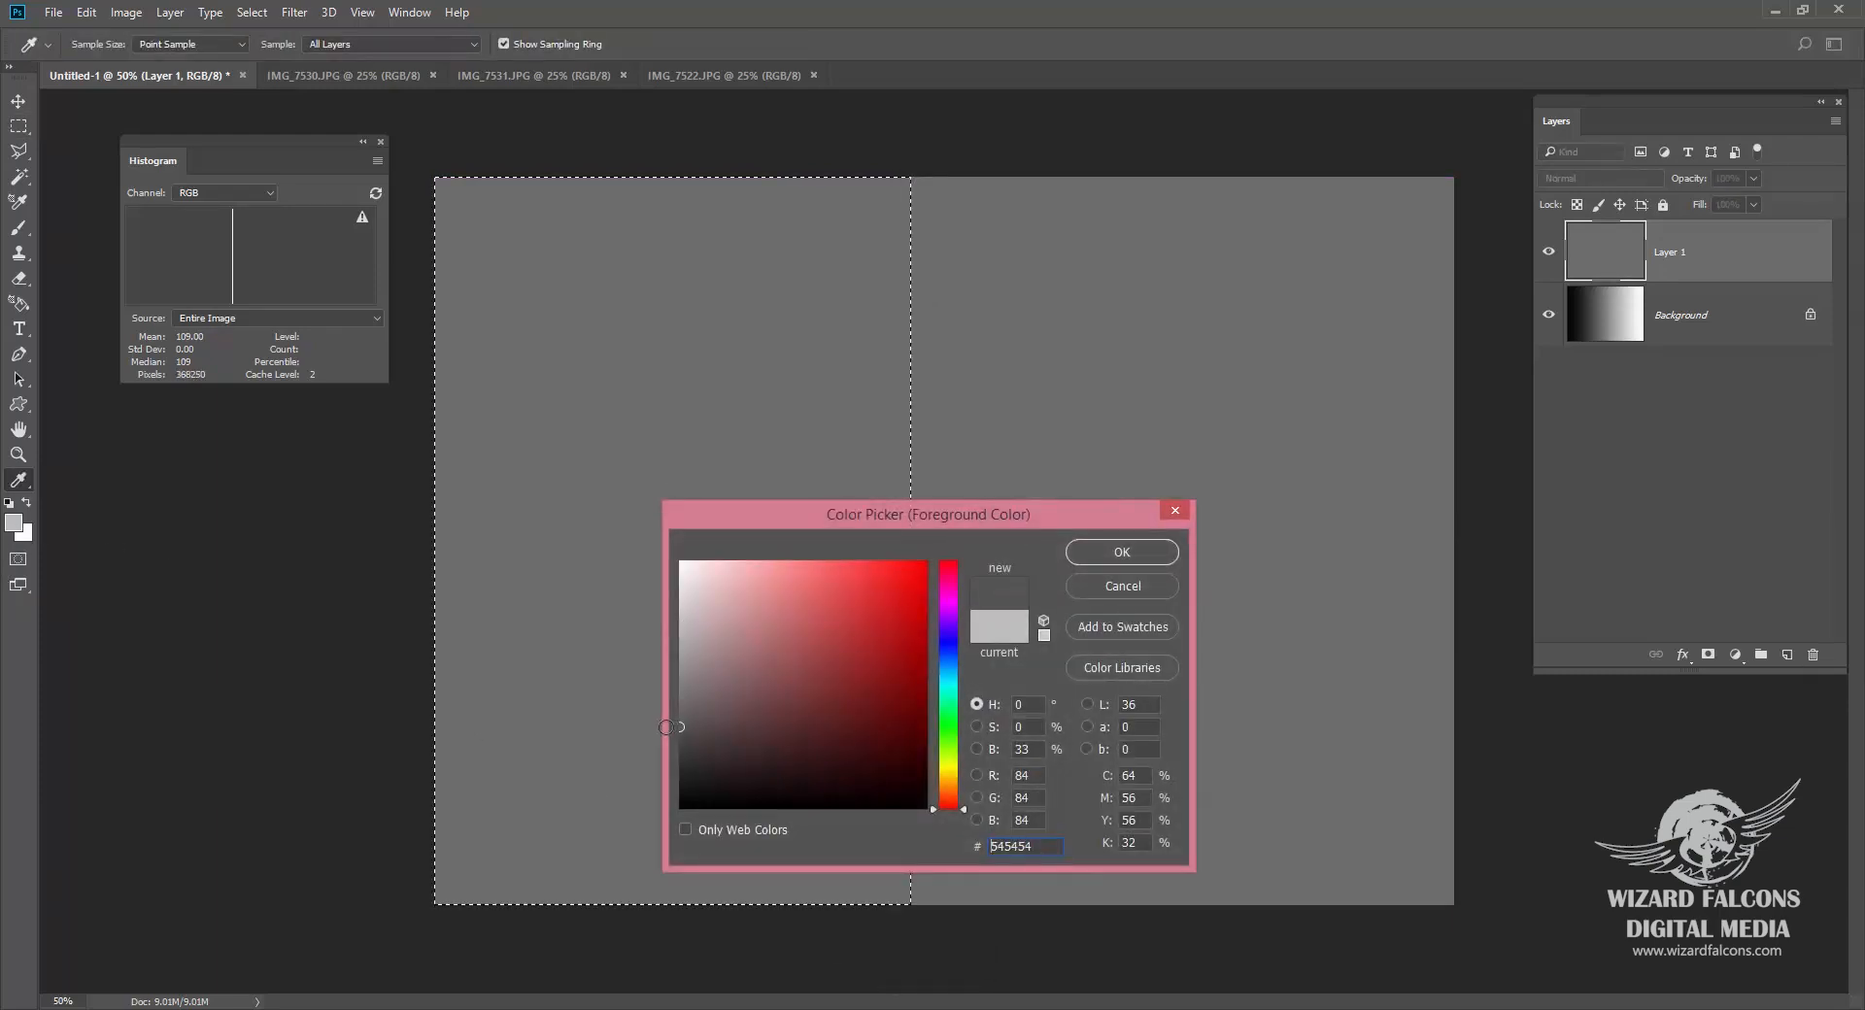
{"action": "left_click", "coordinate": [1100, 555]}
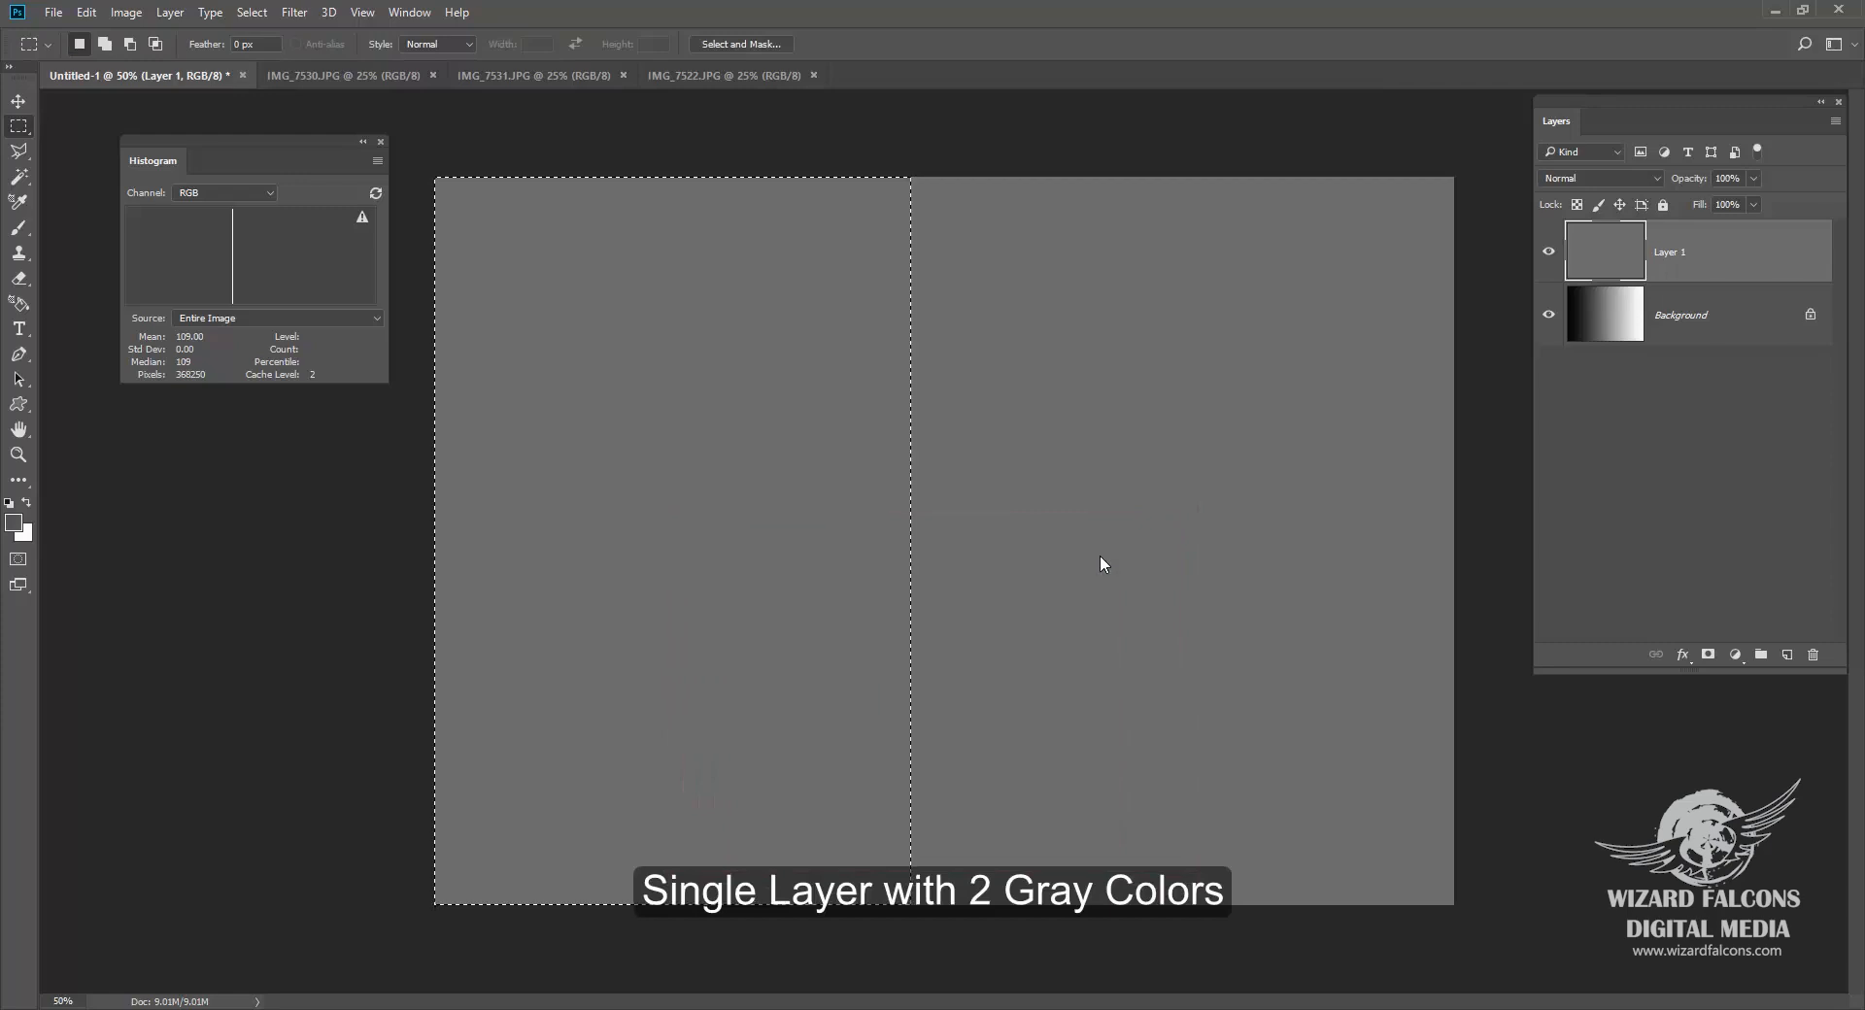
{"action": "key", "text": "alt+BackSpace"}
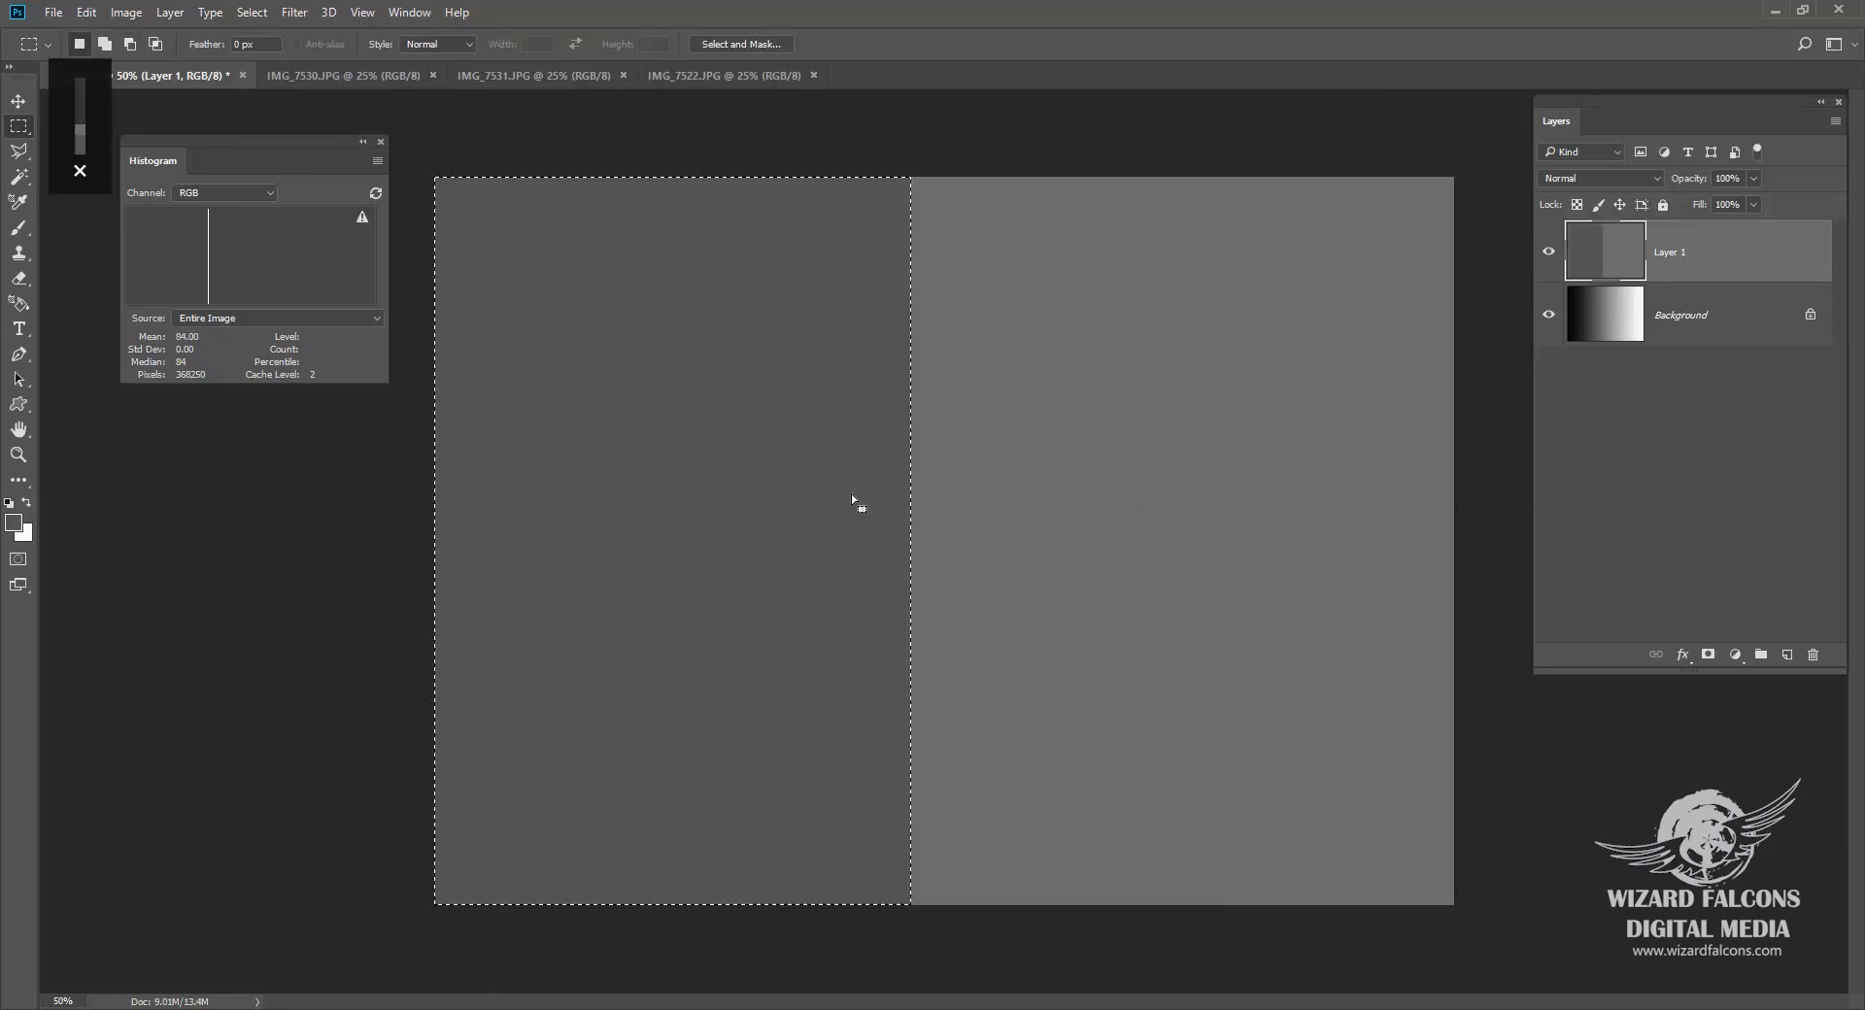
{"action": "key", "text": "ctrl+d"}
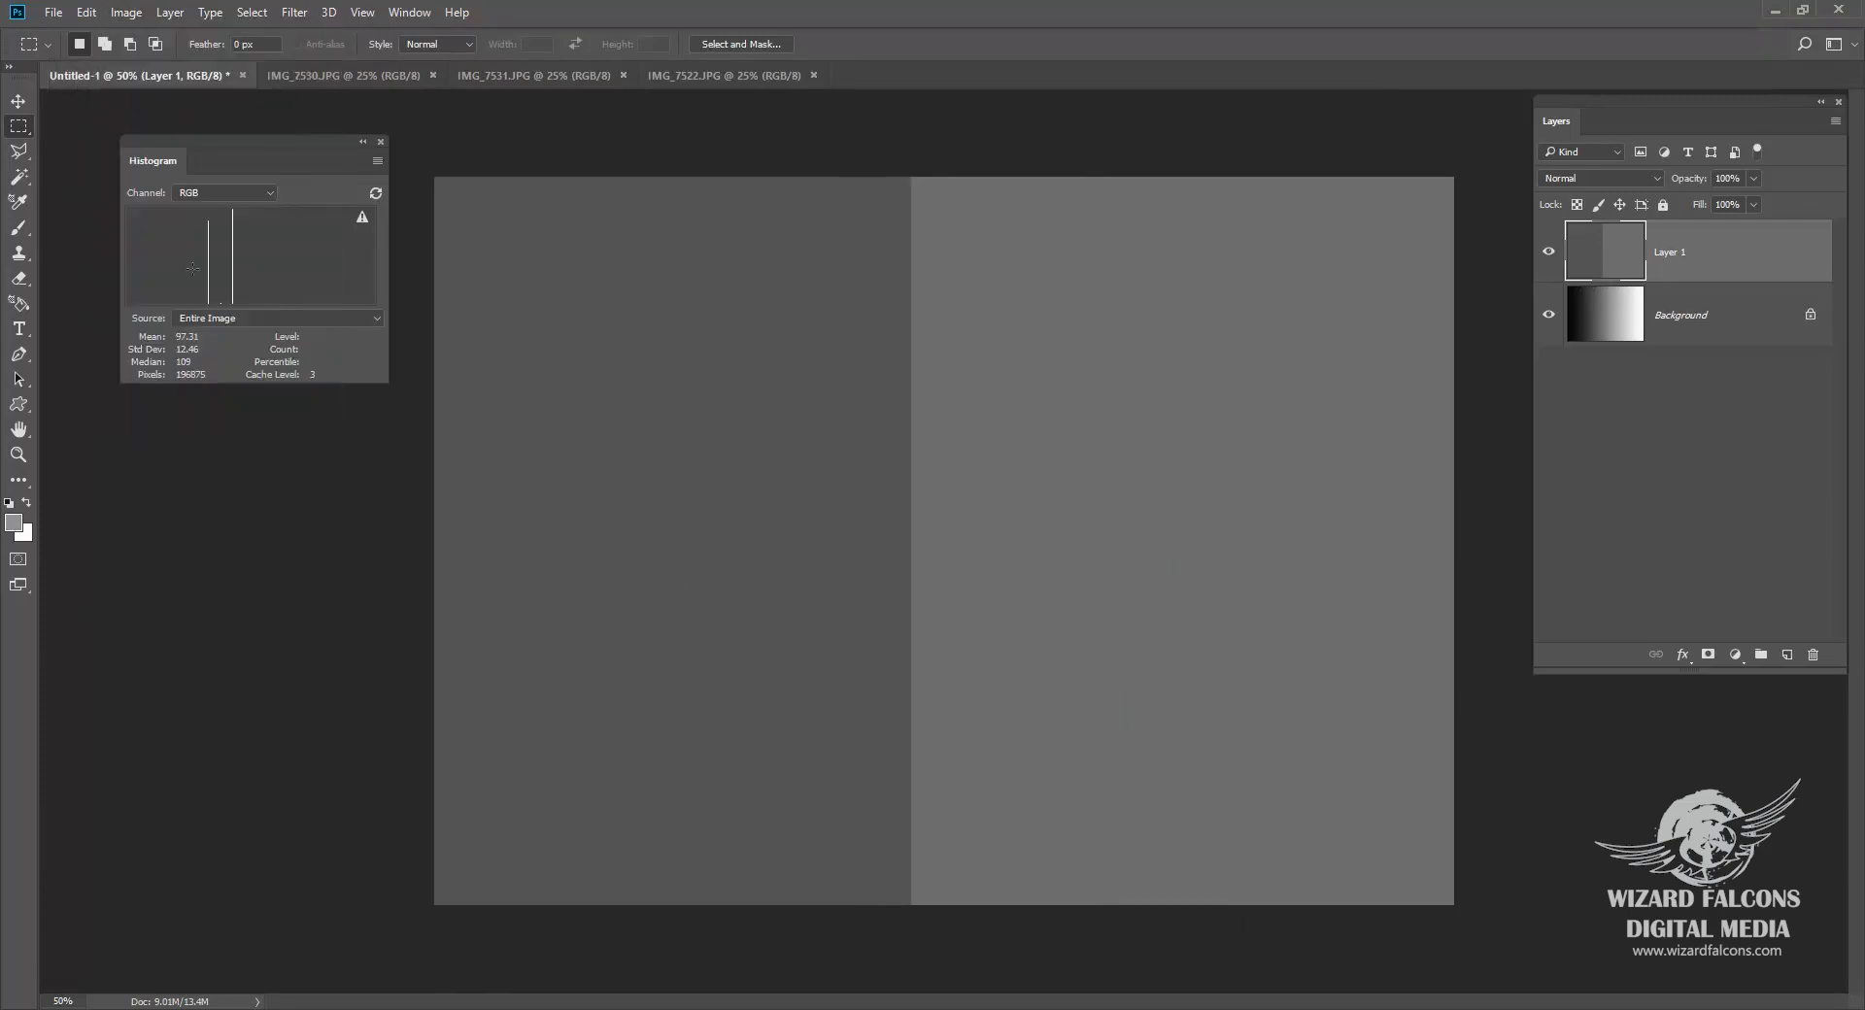
Step: Sample both gray halves of Layer 1 in Curves and raise an upper-midtone point to input 154, output 216
{"action": "left_click", "coordinate": [128, 12]}
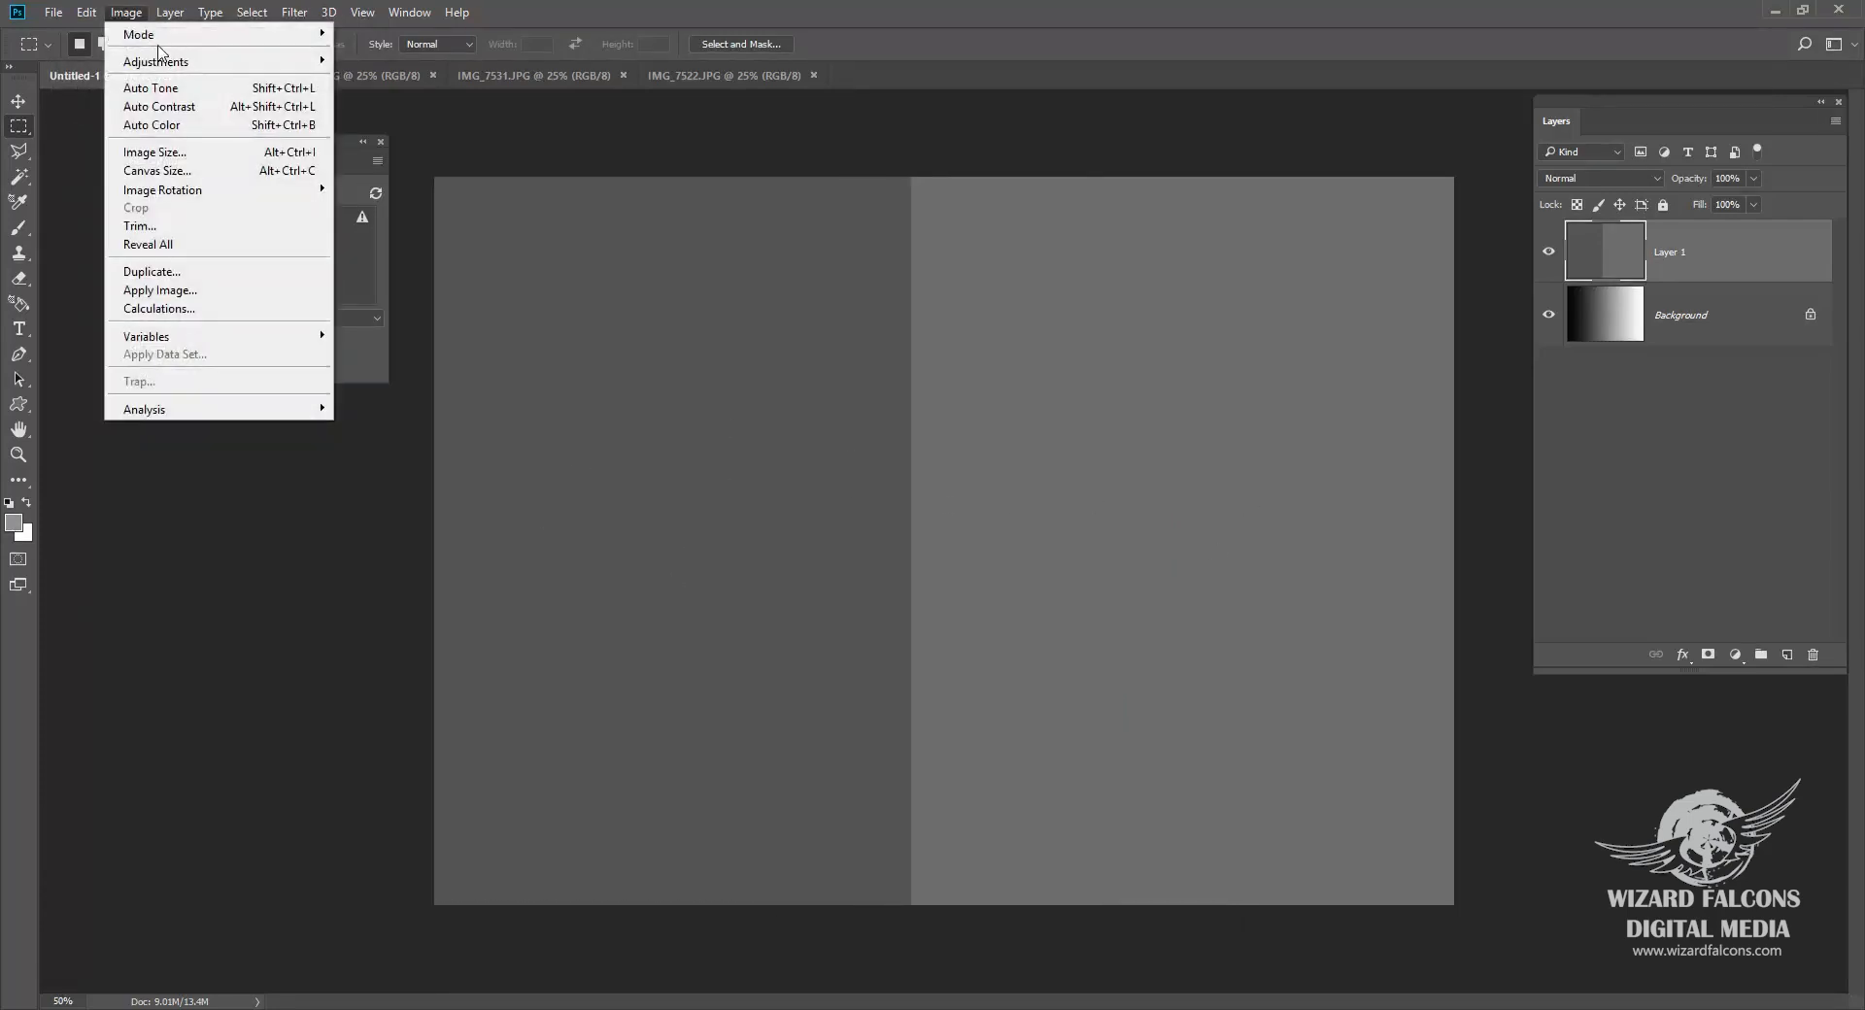
{"action": "mouse_move", "coordinate": [170, 64]}
{"action": "left_click", "coordinate": [399, 97]}
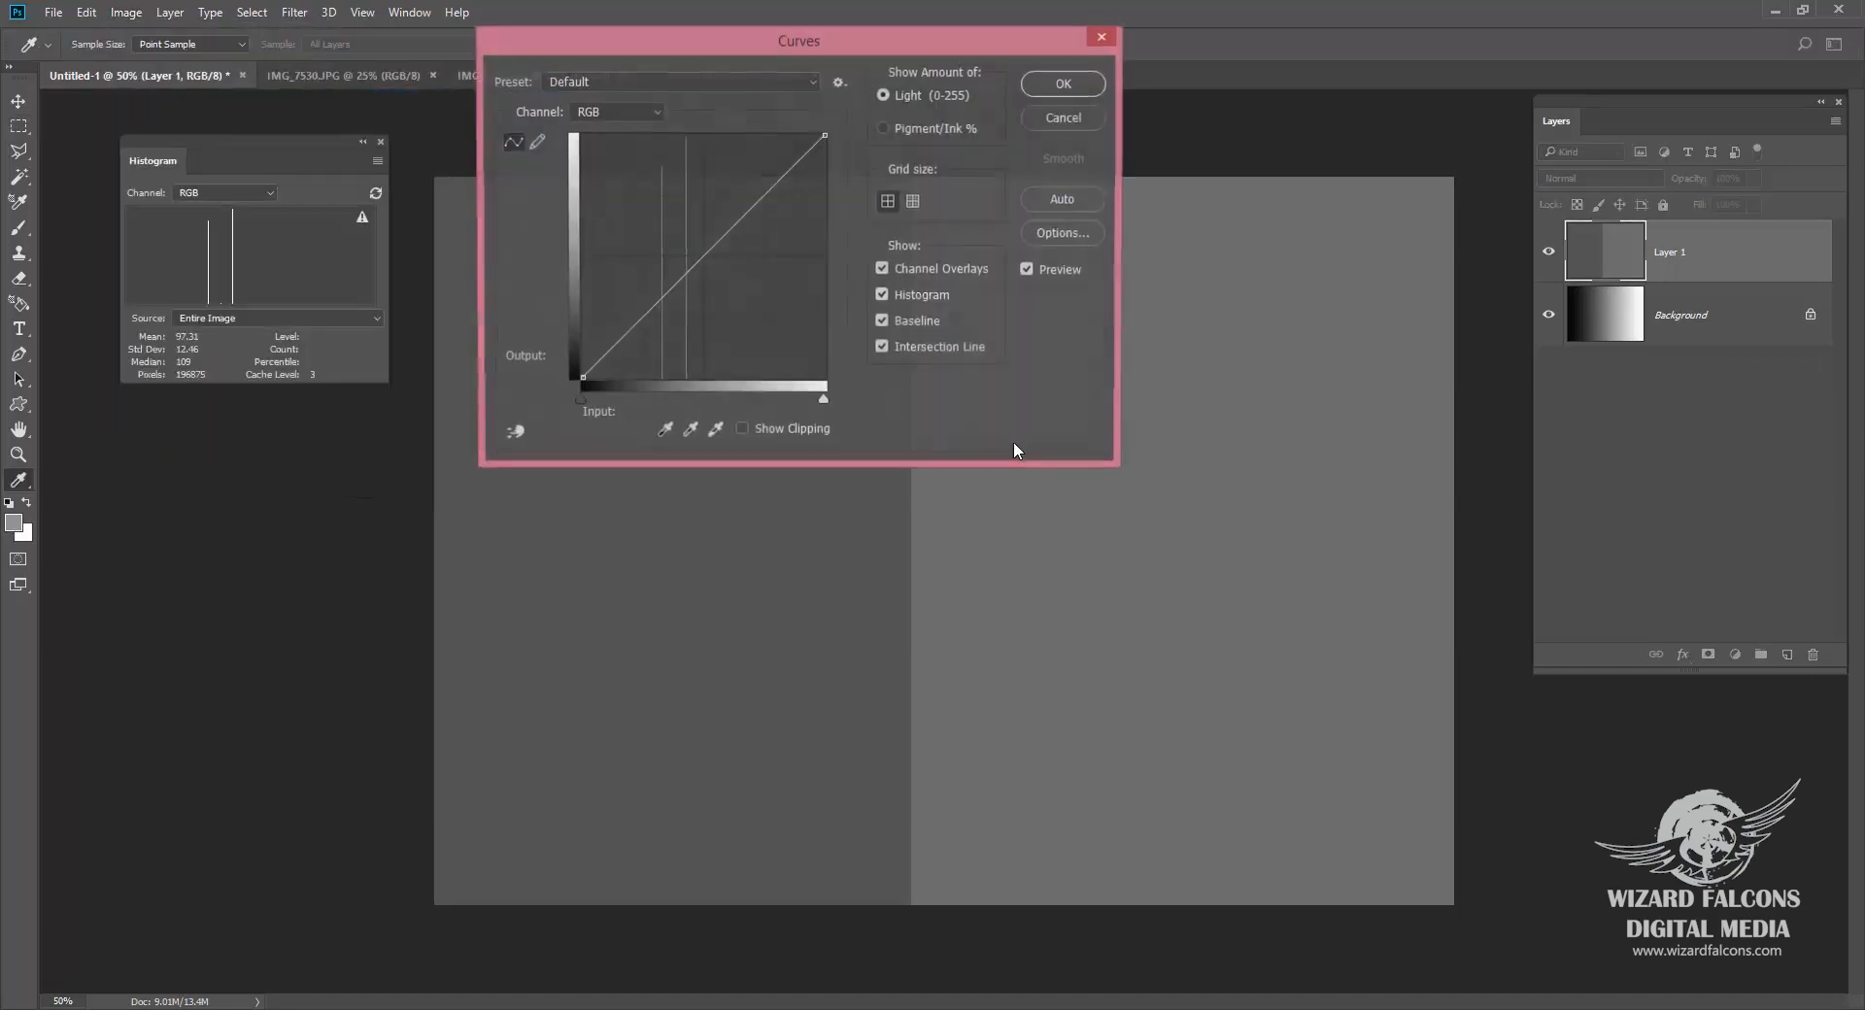
{"action": "left_click", "coordinate": [696, 667]}
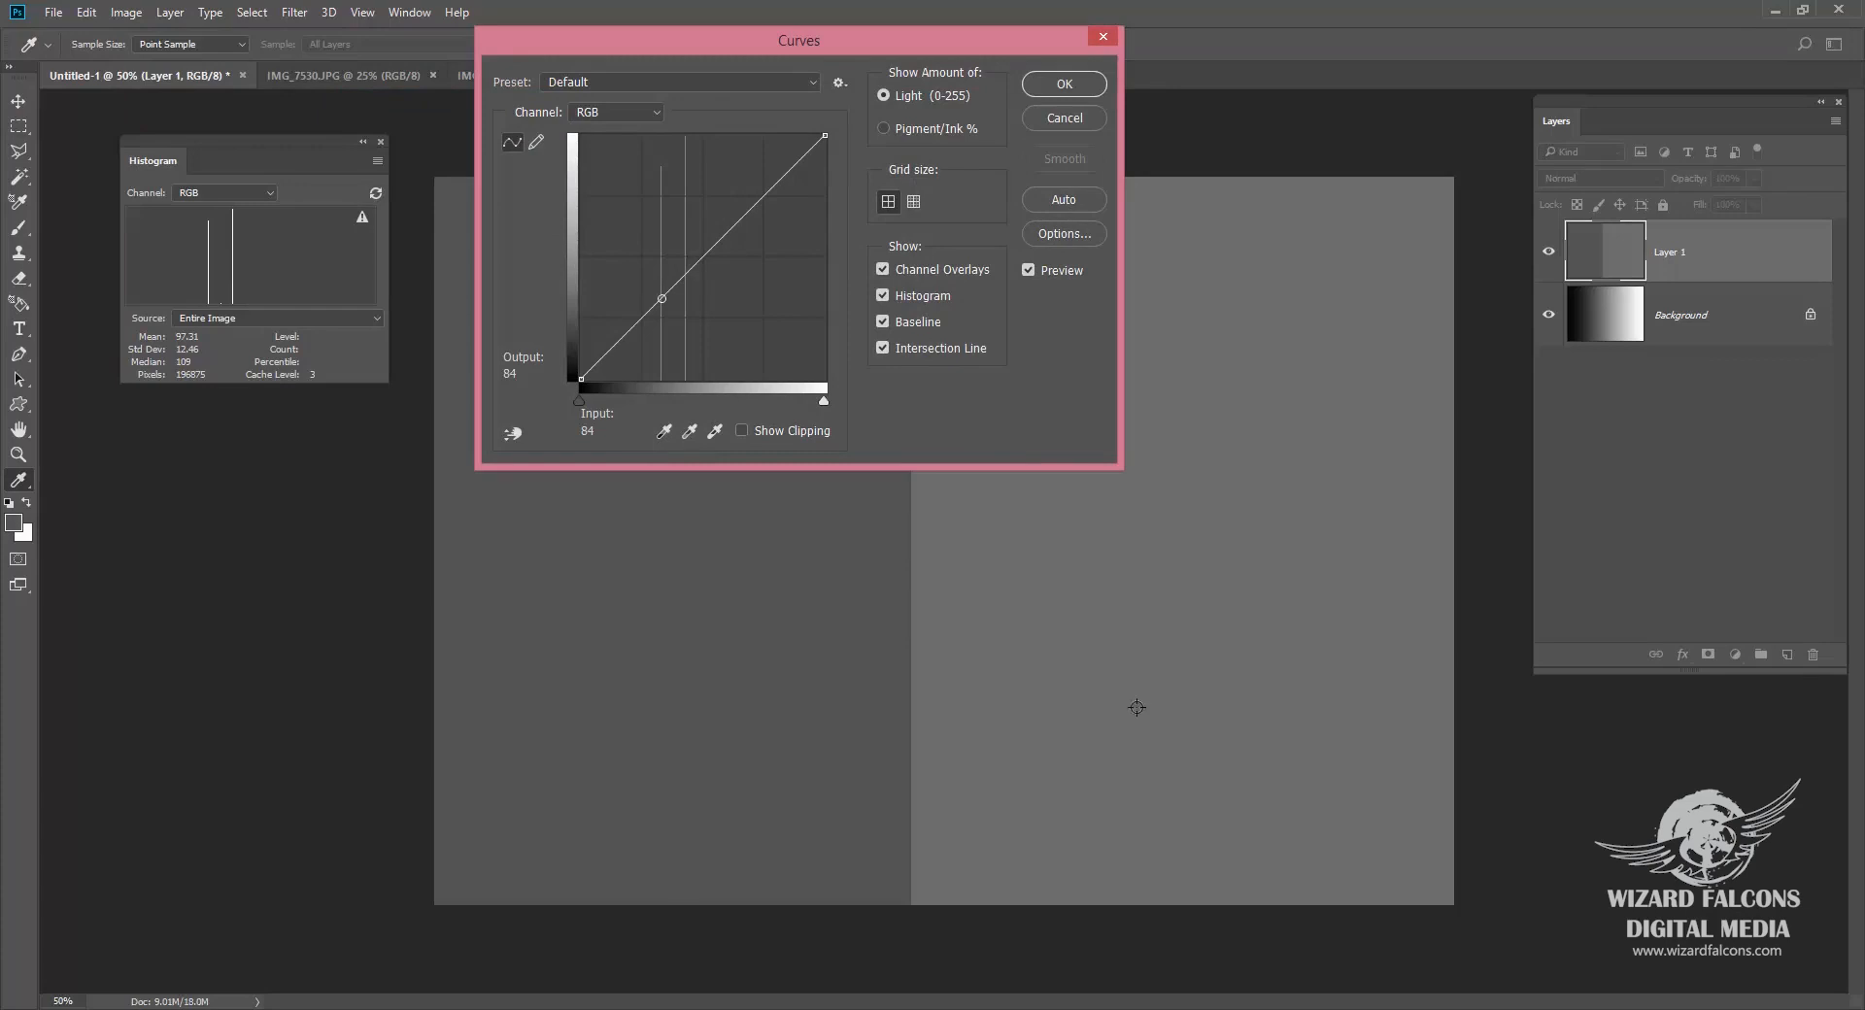
{"action": "left_click", "coordinate": [1230, 638]}
{"action": "left_click", "coordinate": [735, 224]}
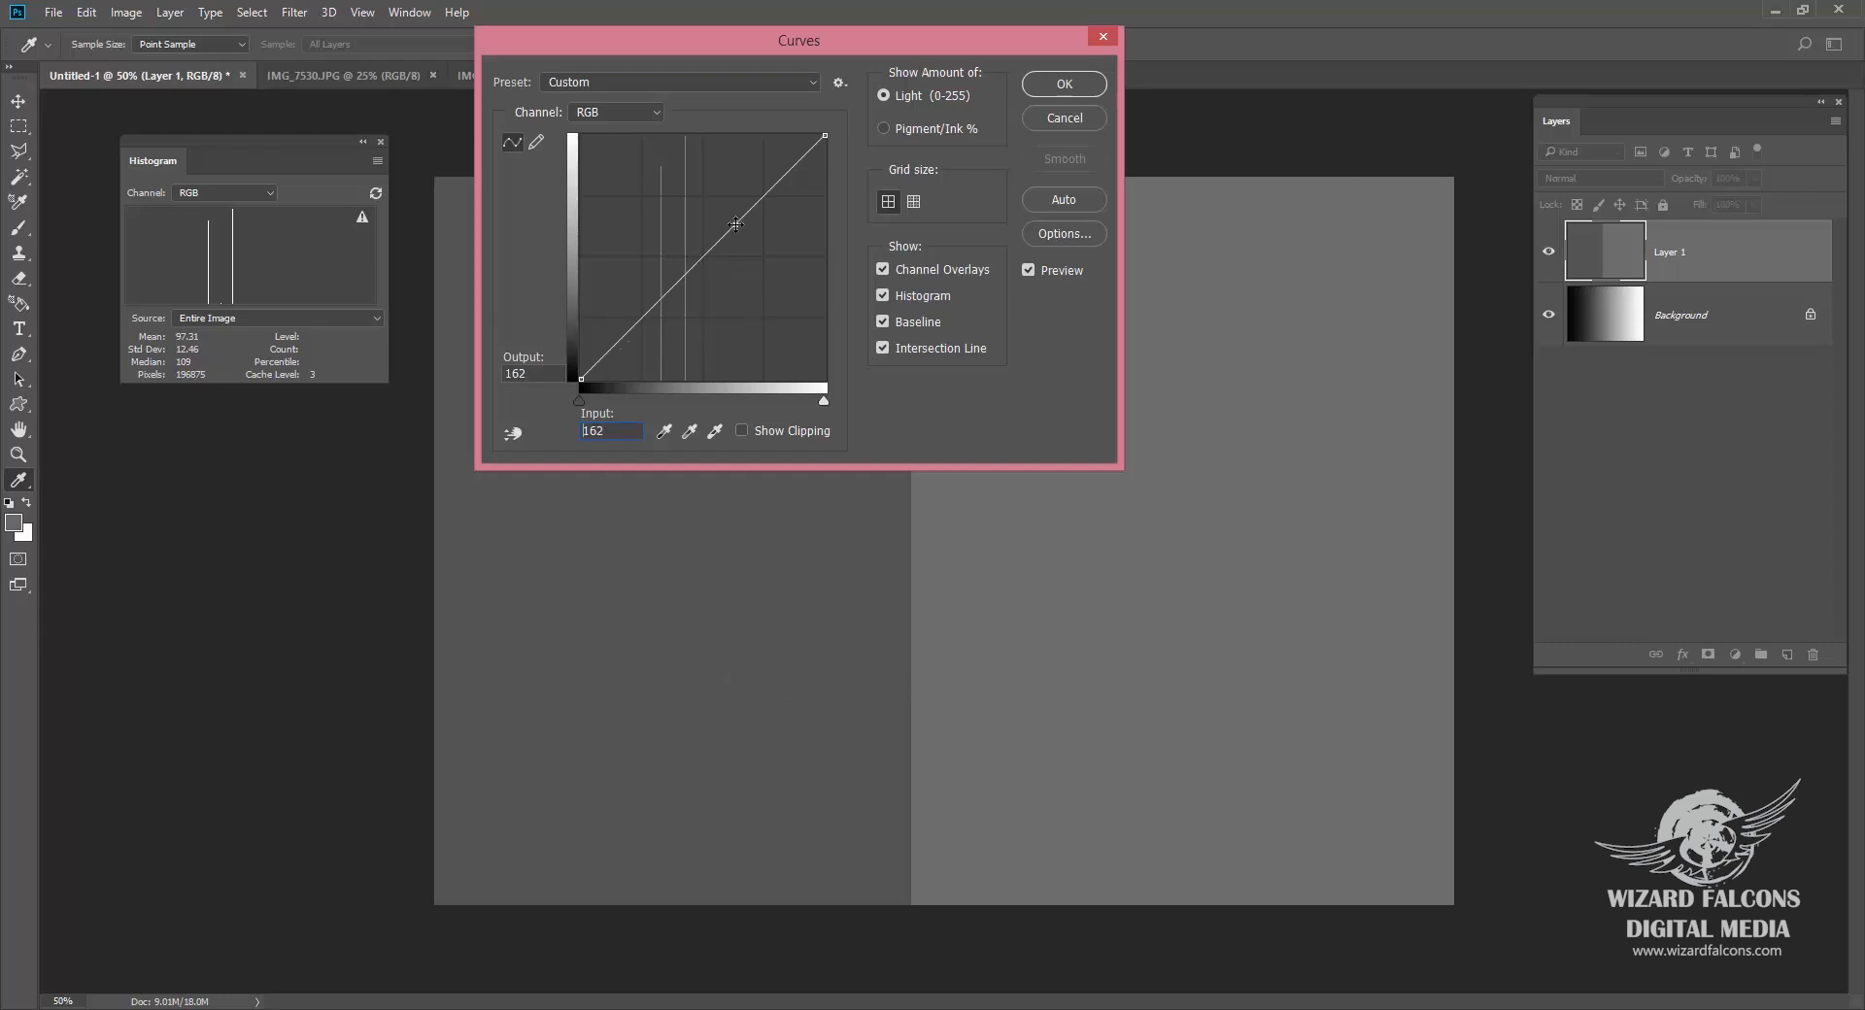
{"action": "left_click_drag", "start_coordinate": [735, 224], "coordinate": [734, 189]}
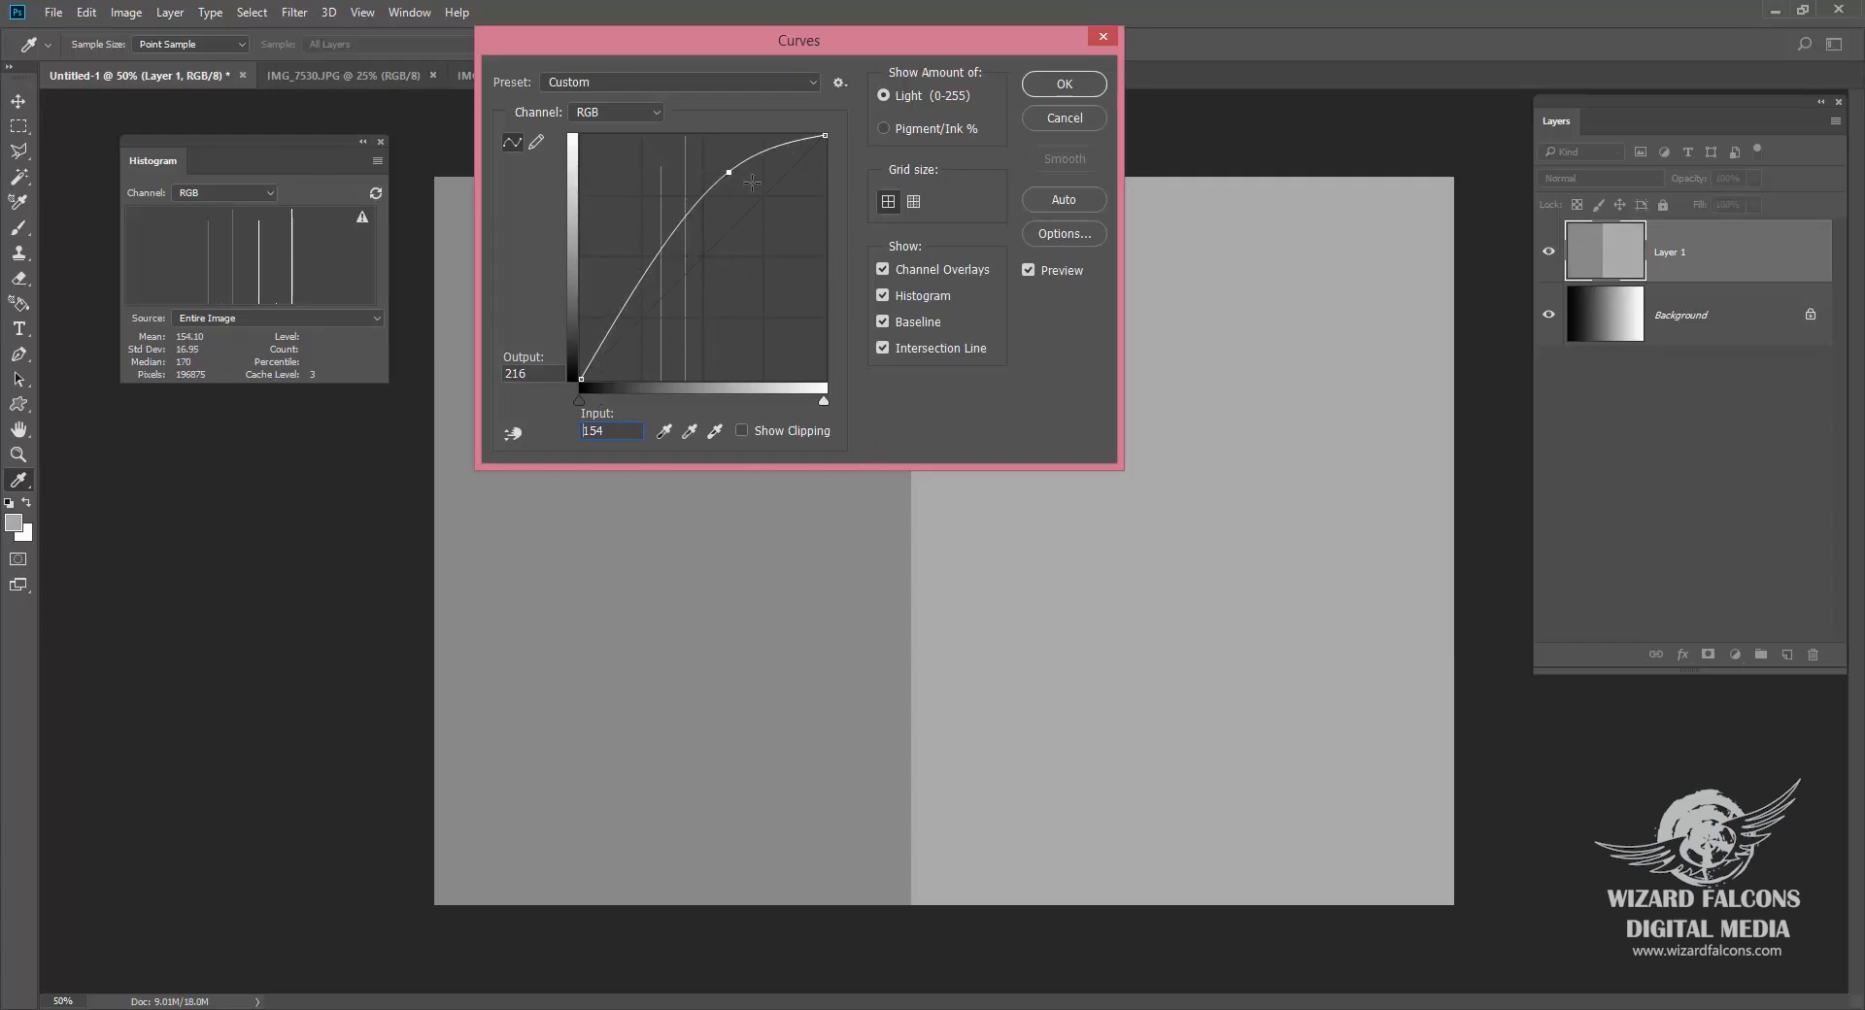
{"action": "double_click", "coordinate": [616, 431]}
{"action": "key", "text": "shift+Tab"}
Step: Add curve points for the two gray tones: input 109 to output 173 and input 84 to output 126
{"action": "left_click", "coordinate": [729, 616]}
{"action": "left_click", "coordinate": [1157, 599]}
{"action": "left_click", "coordinate": [659, 249]}
{"action": "left_click", "coordinate": [685, 213]}
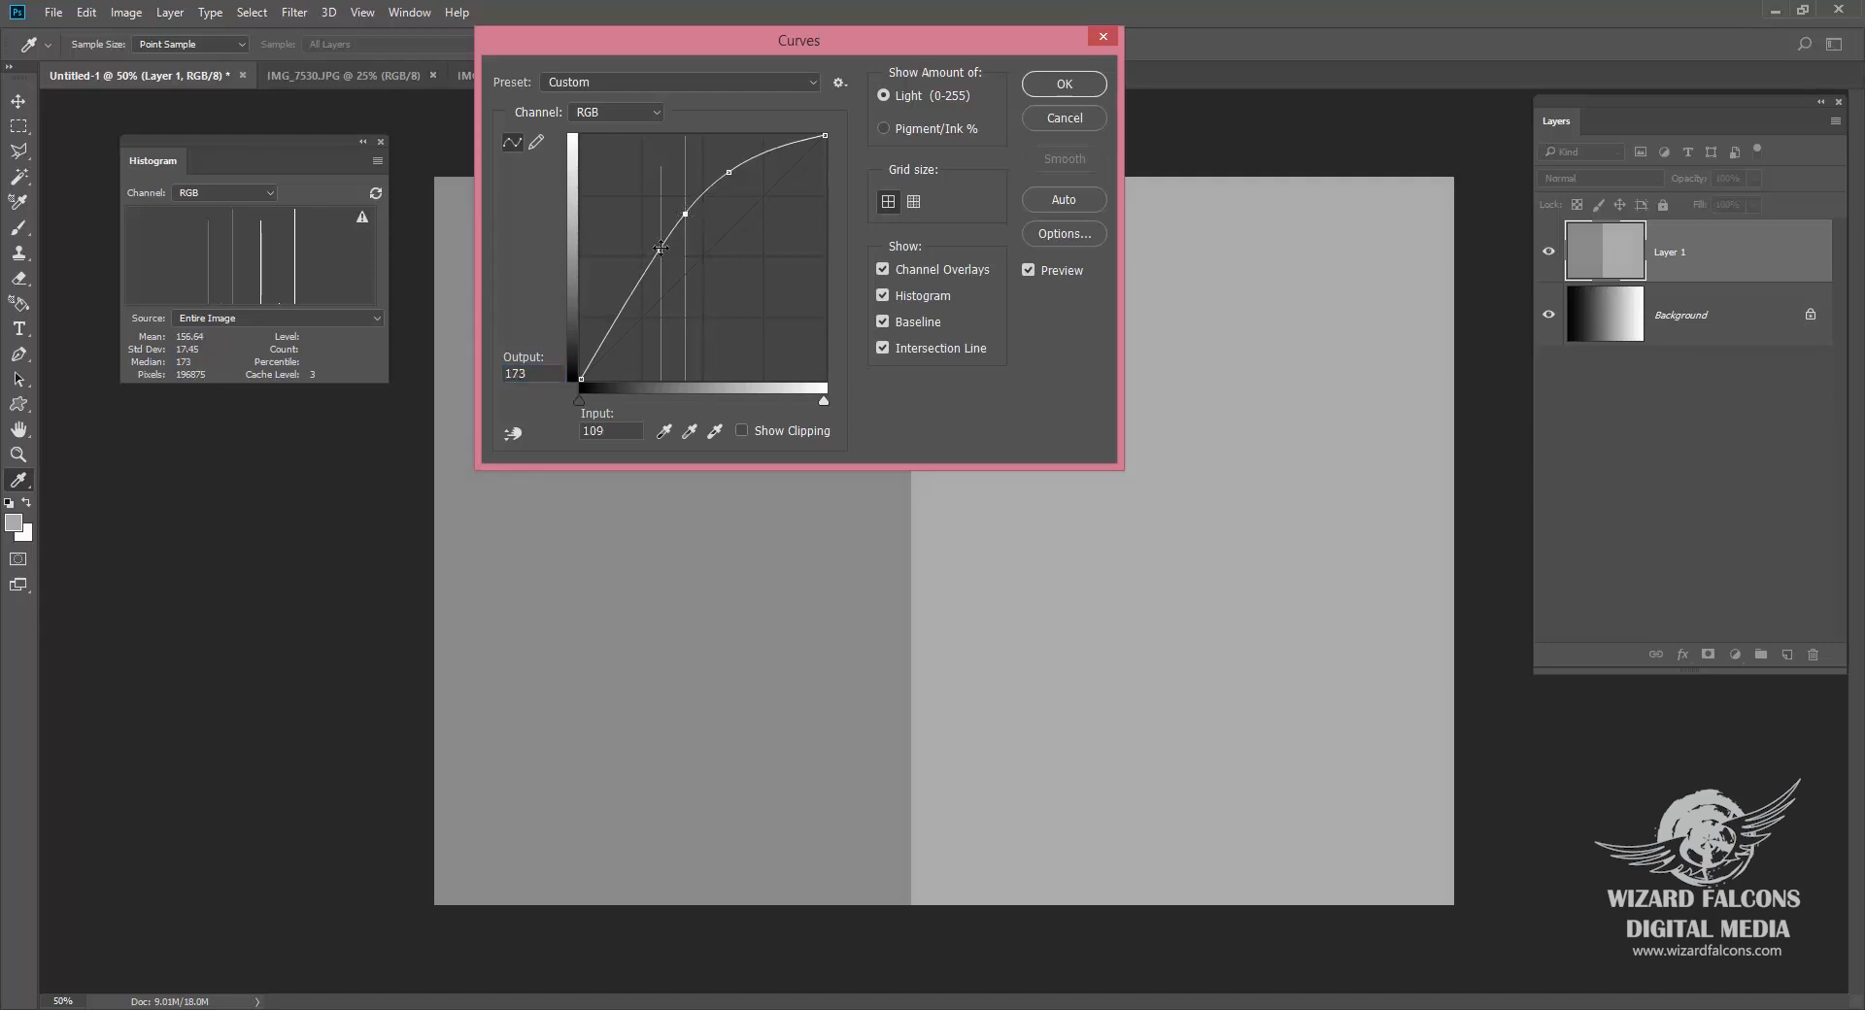
{"action": "left_click_drag", "start_coordinate": [661, 247], "coordinate": [657, 253]}
{"action": "left_click_drag", "start_coordinate": [656, 250], "coordinate": [650, 258]}
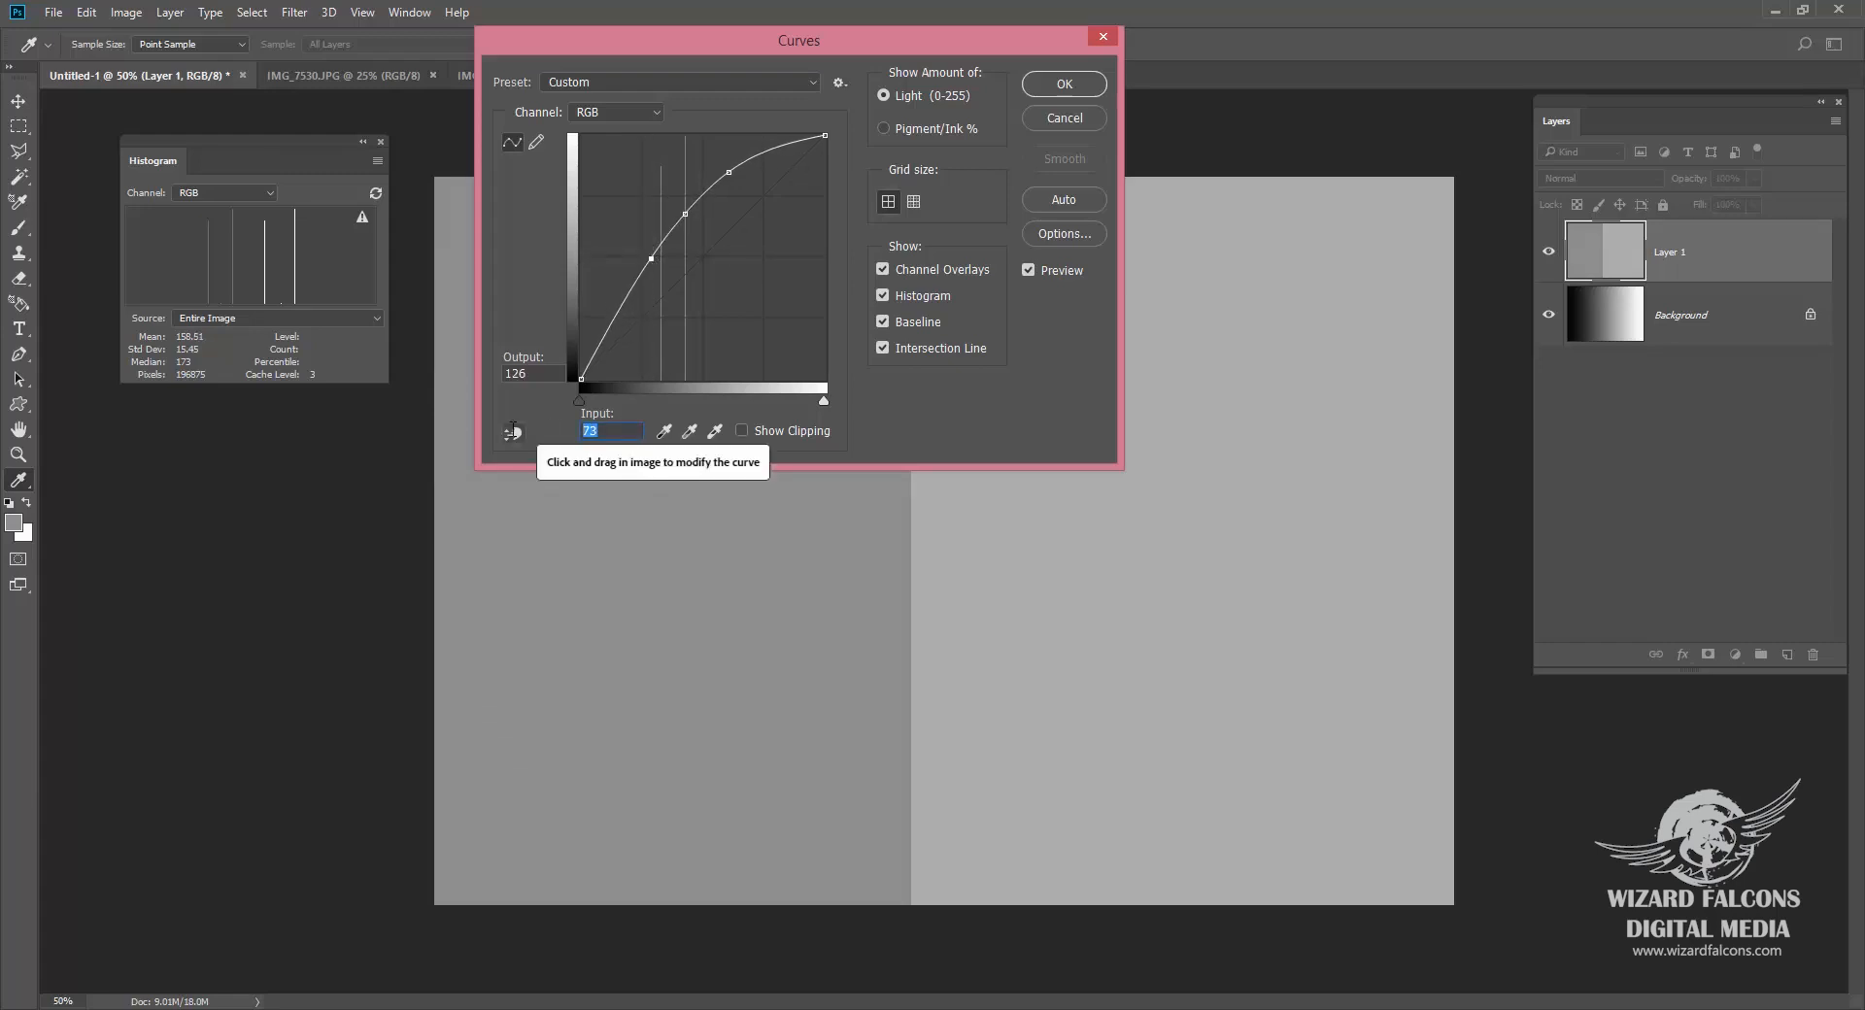
{"action": "type", "text": "84"}
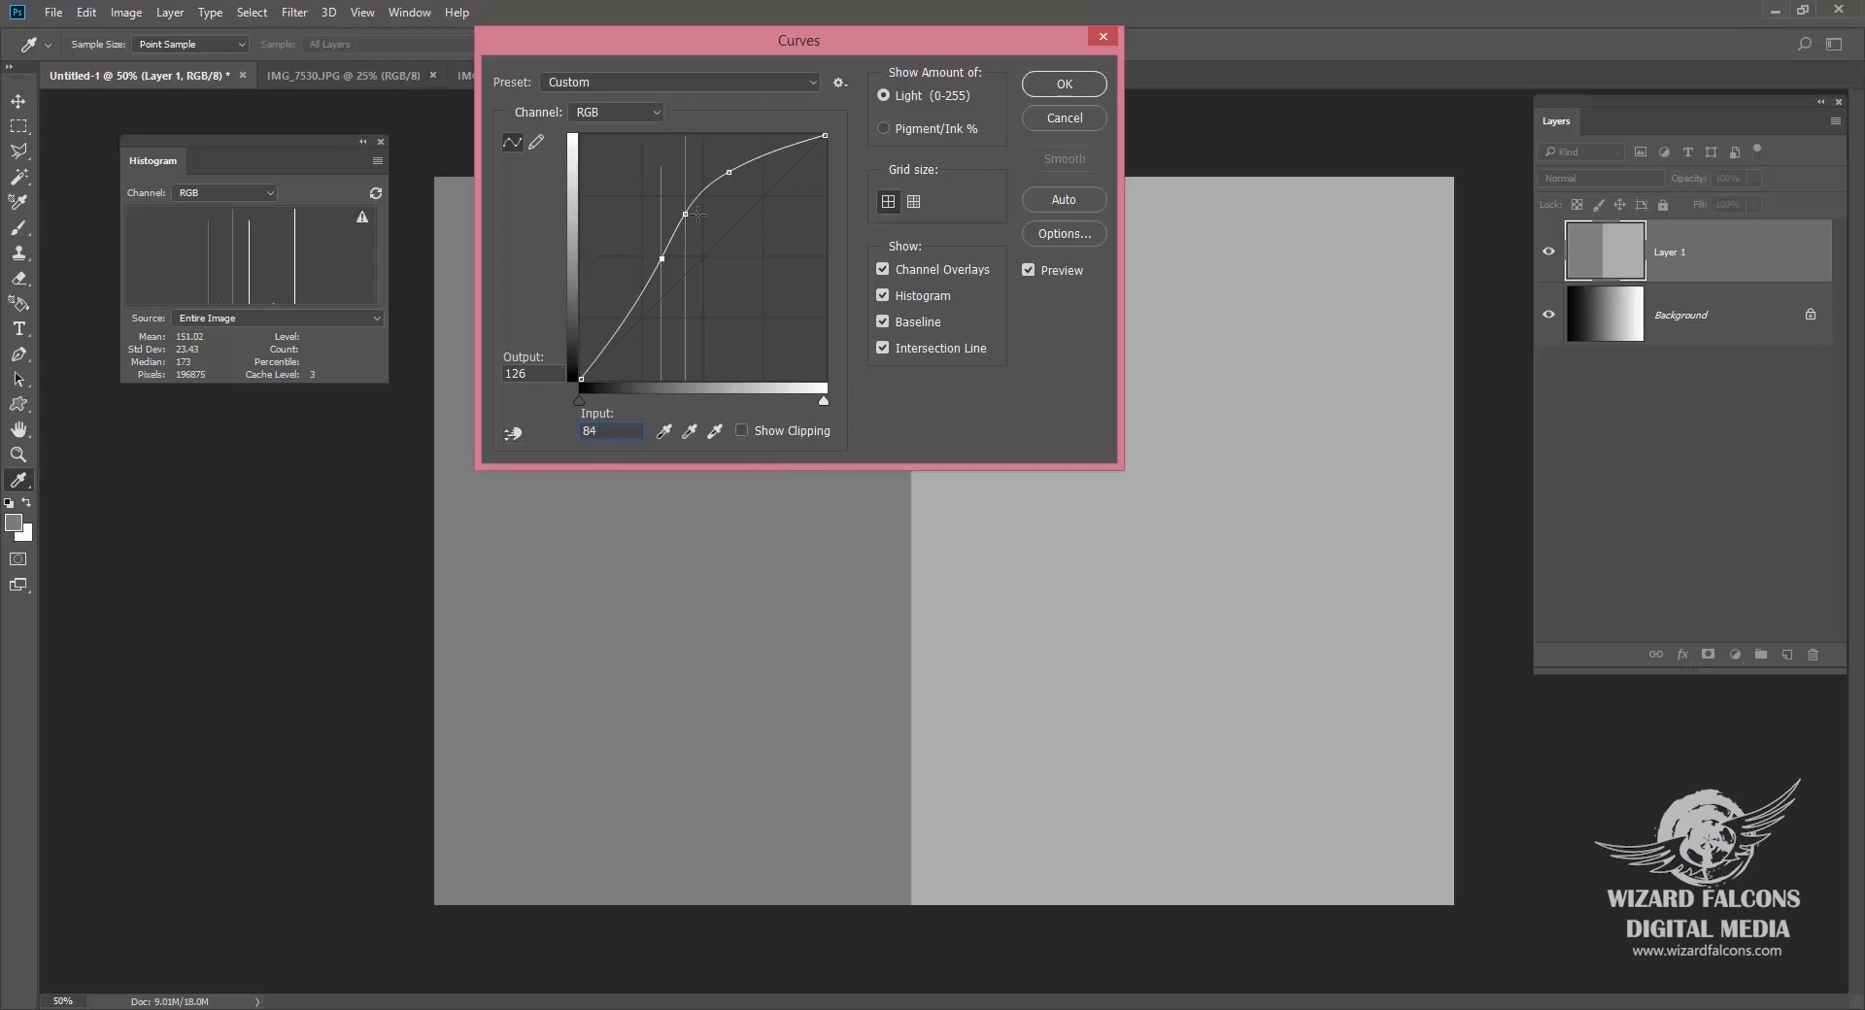
Step: Sample the gray halves against the adjusted curve and apply the Curves adjustment to Layer 1
{"action": "left_click_drag", "start_coordinate": [981, 590], "coordinate": [1045, 586]}
{"action": "double_click", "coordinate": [602, 430]}
{"action": "left_click_drag", "start_coordinate": [645, 639], "coordinate": [605, 624]}
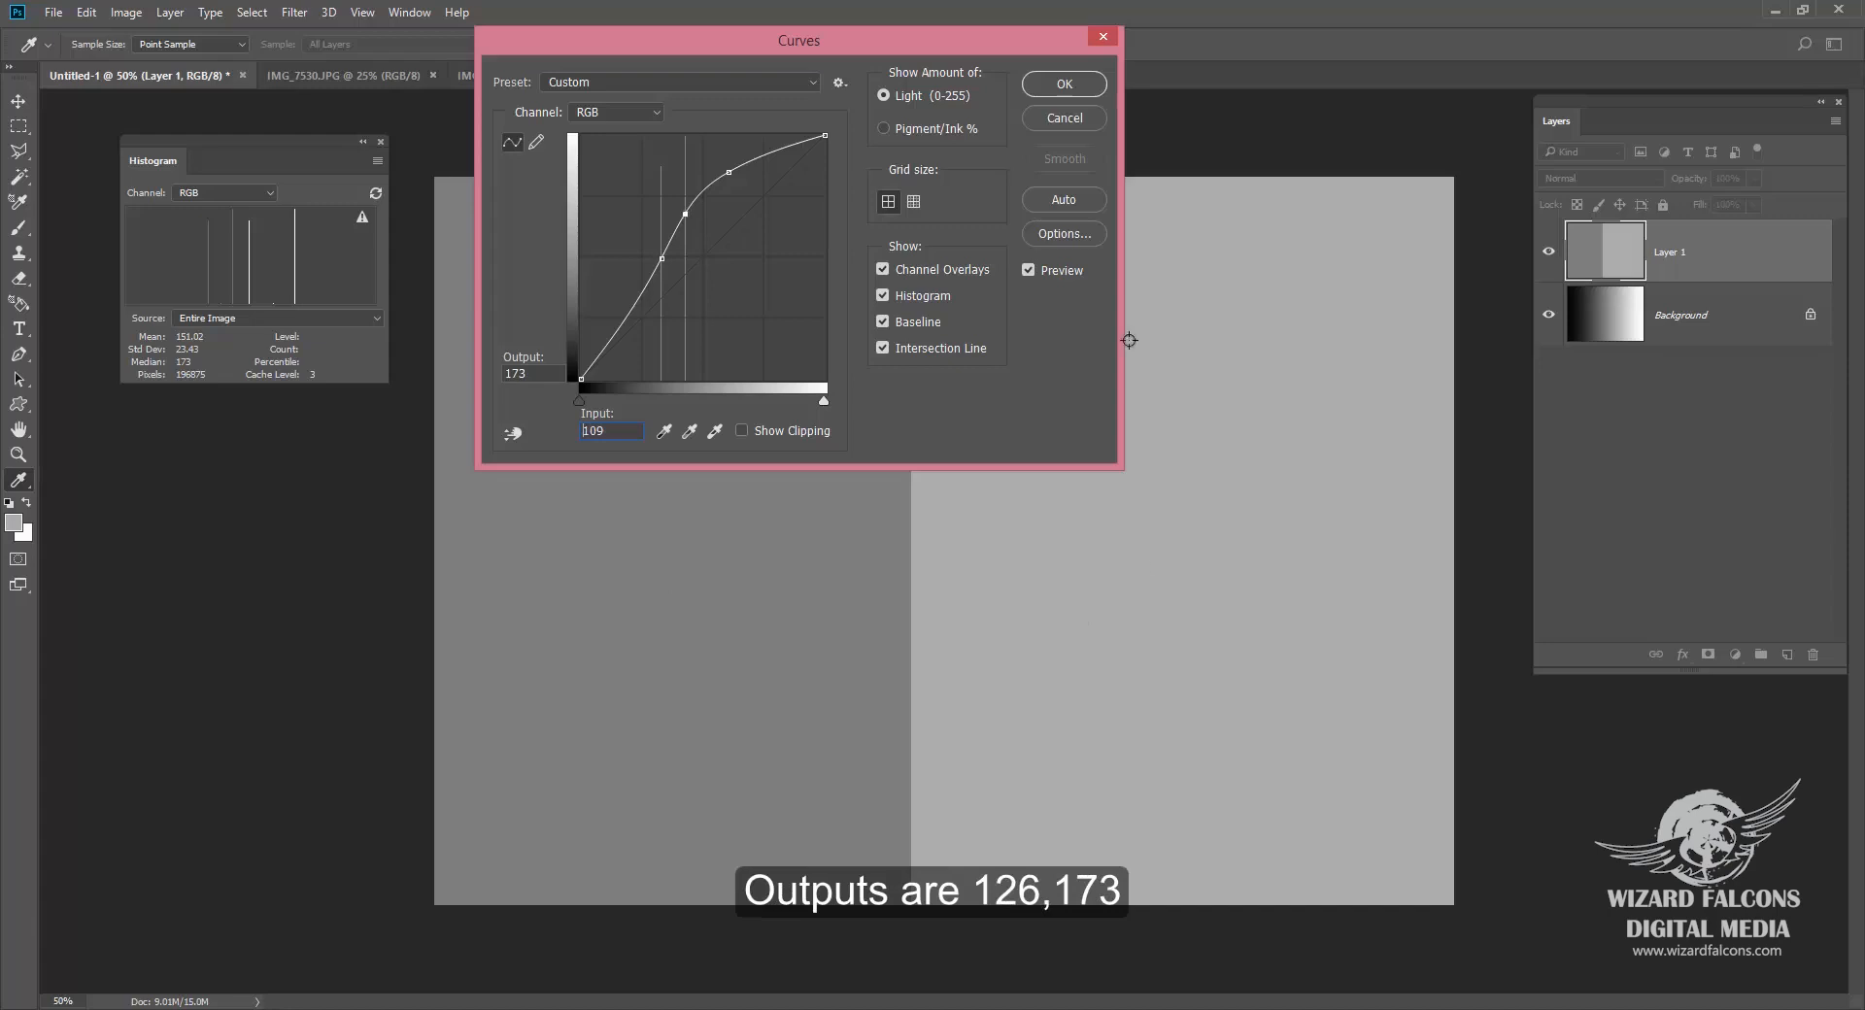
{"action": "left_click", "coordinate": [1032, 87]}
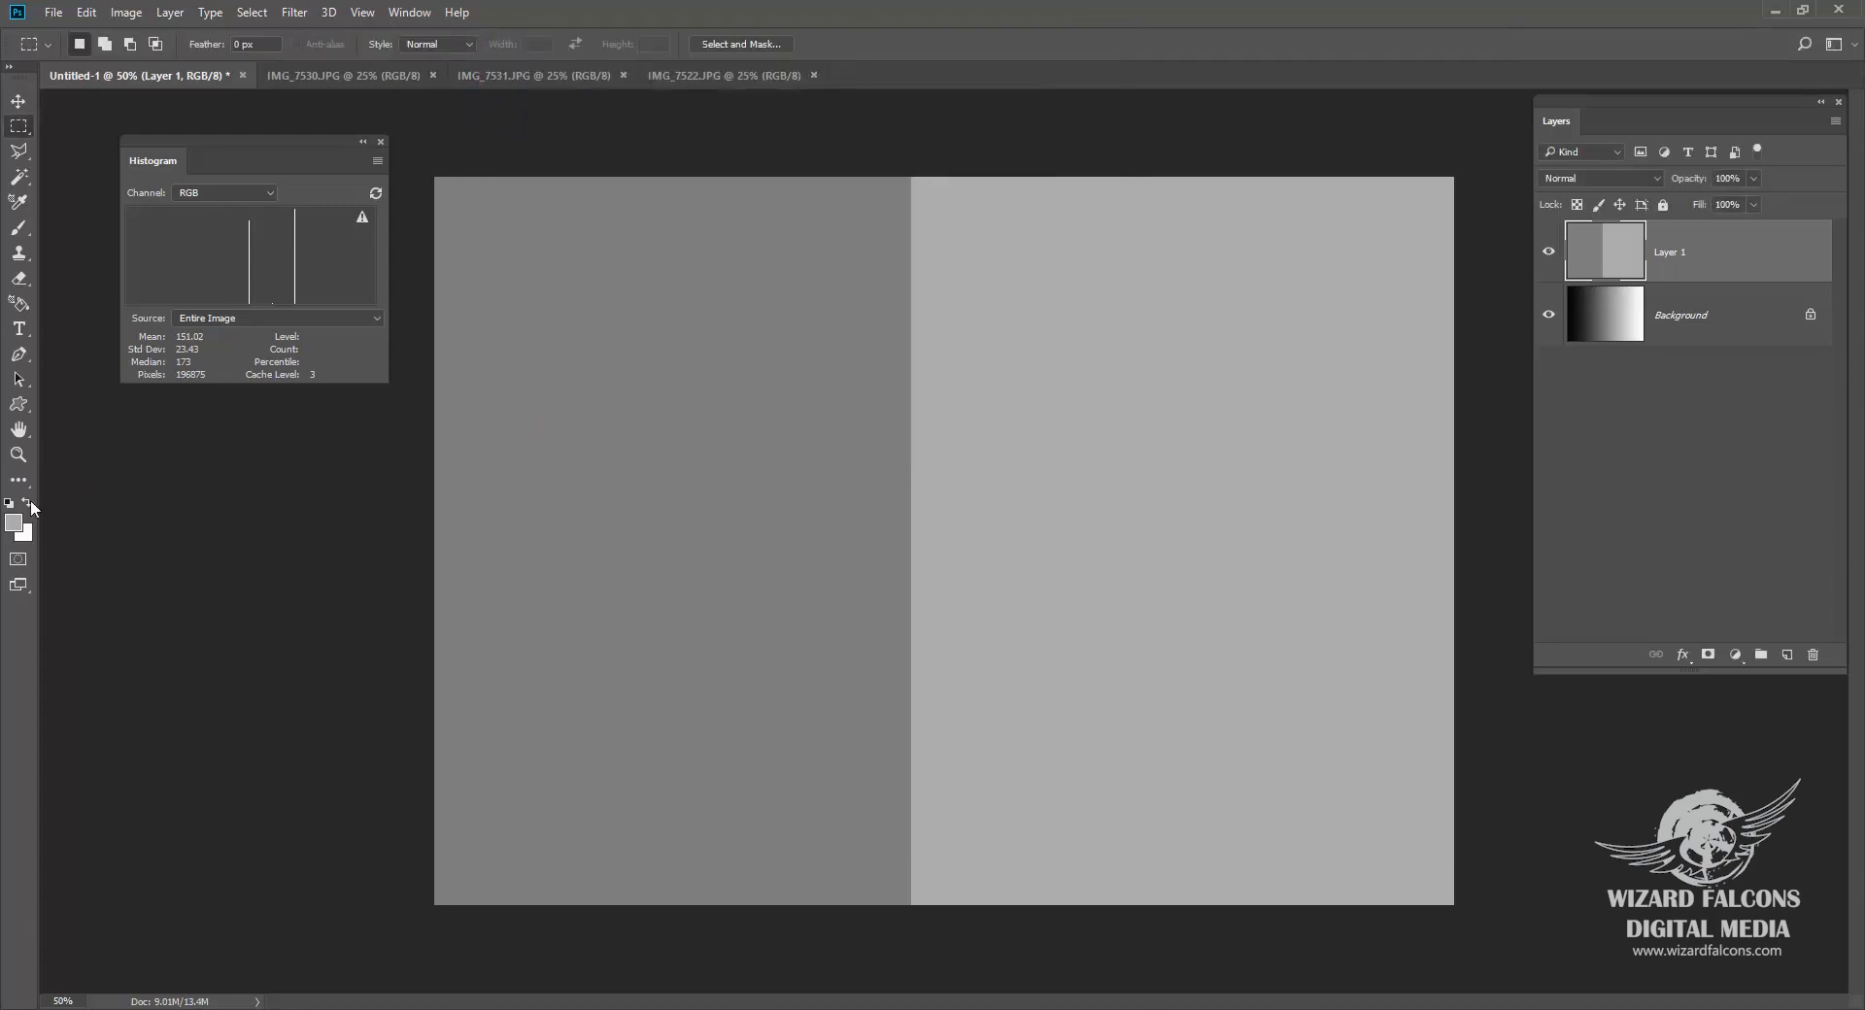
Step: Check the RGB values of both adjusted gray halves in the foreground Color Picker and cancel it
{"action": "left_click", "coordinate": [14, 524]}
{"action": "left_click", "coordinate": [631, 373]}
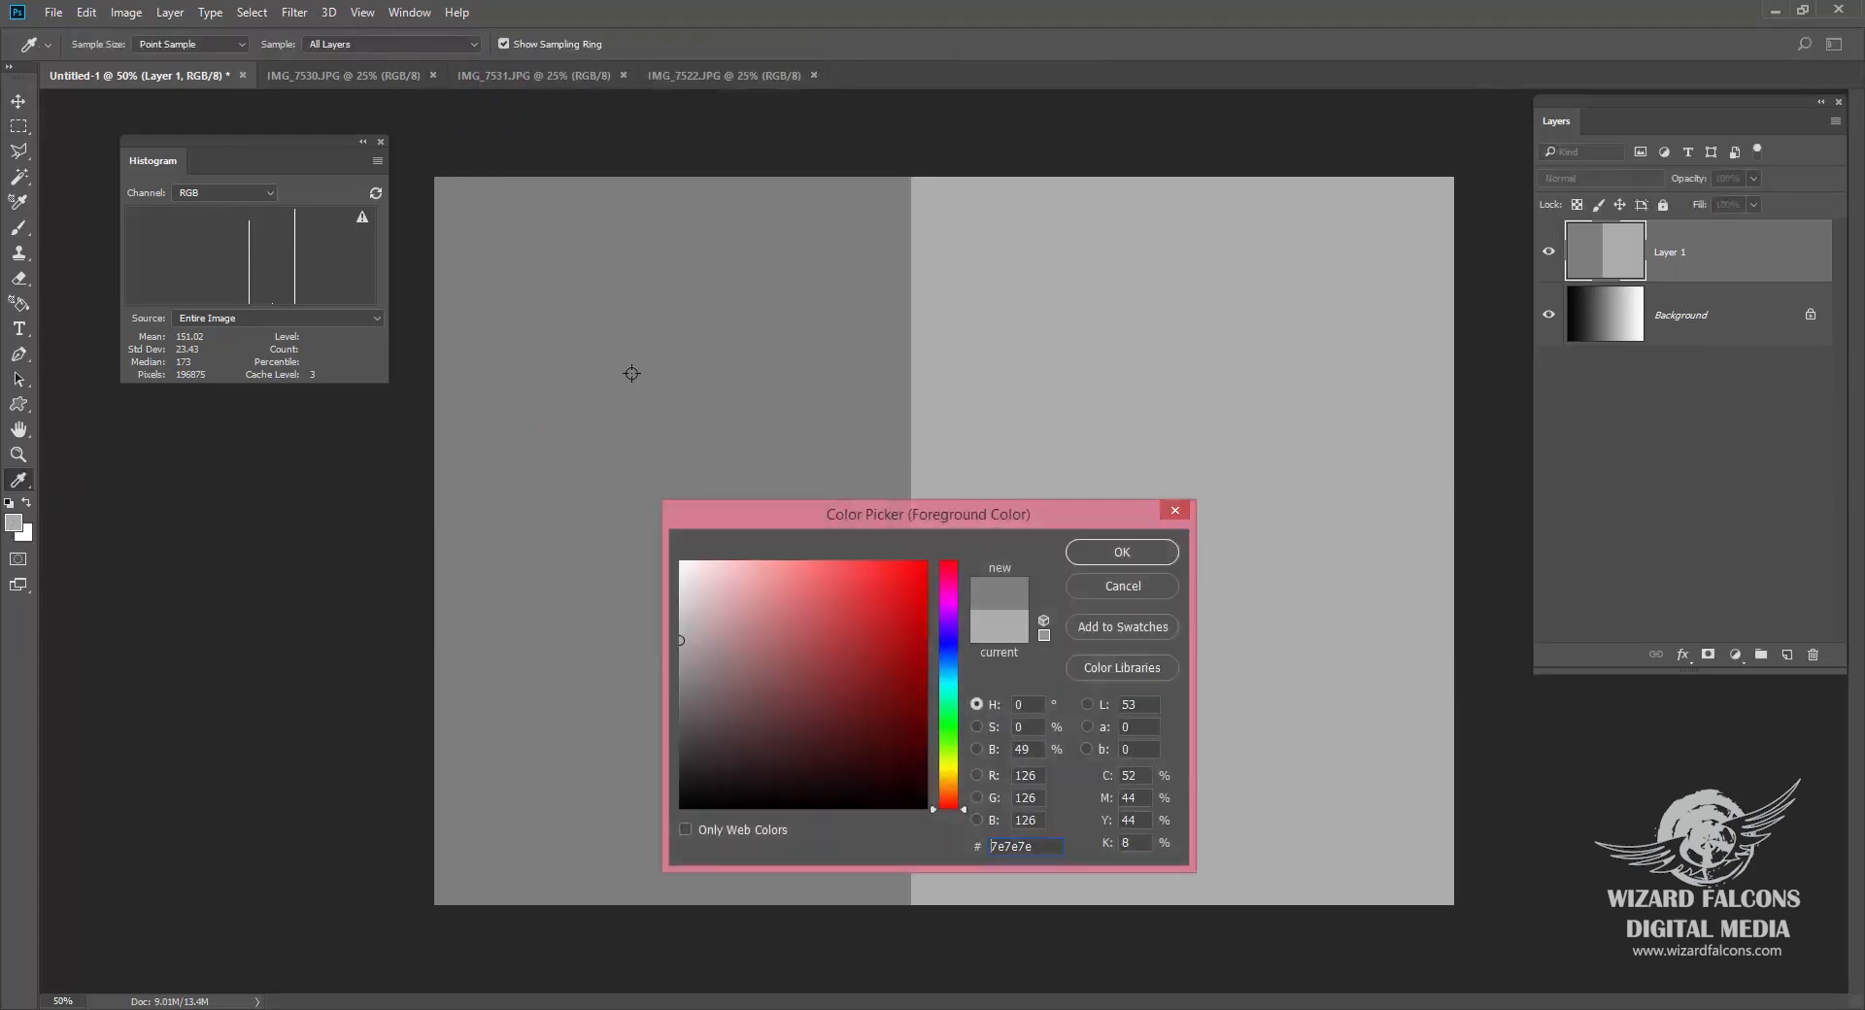
{"action": "left_click", "coordinate": [1054, 371]}
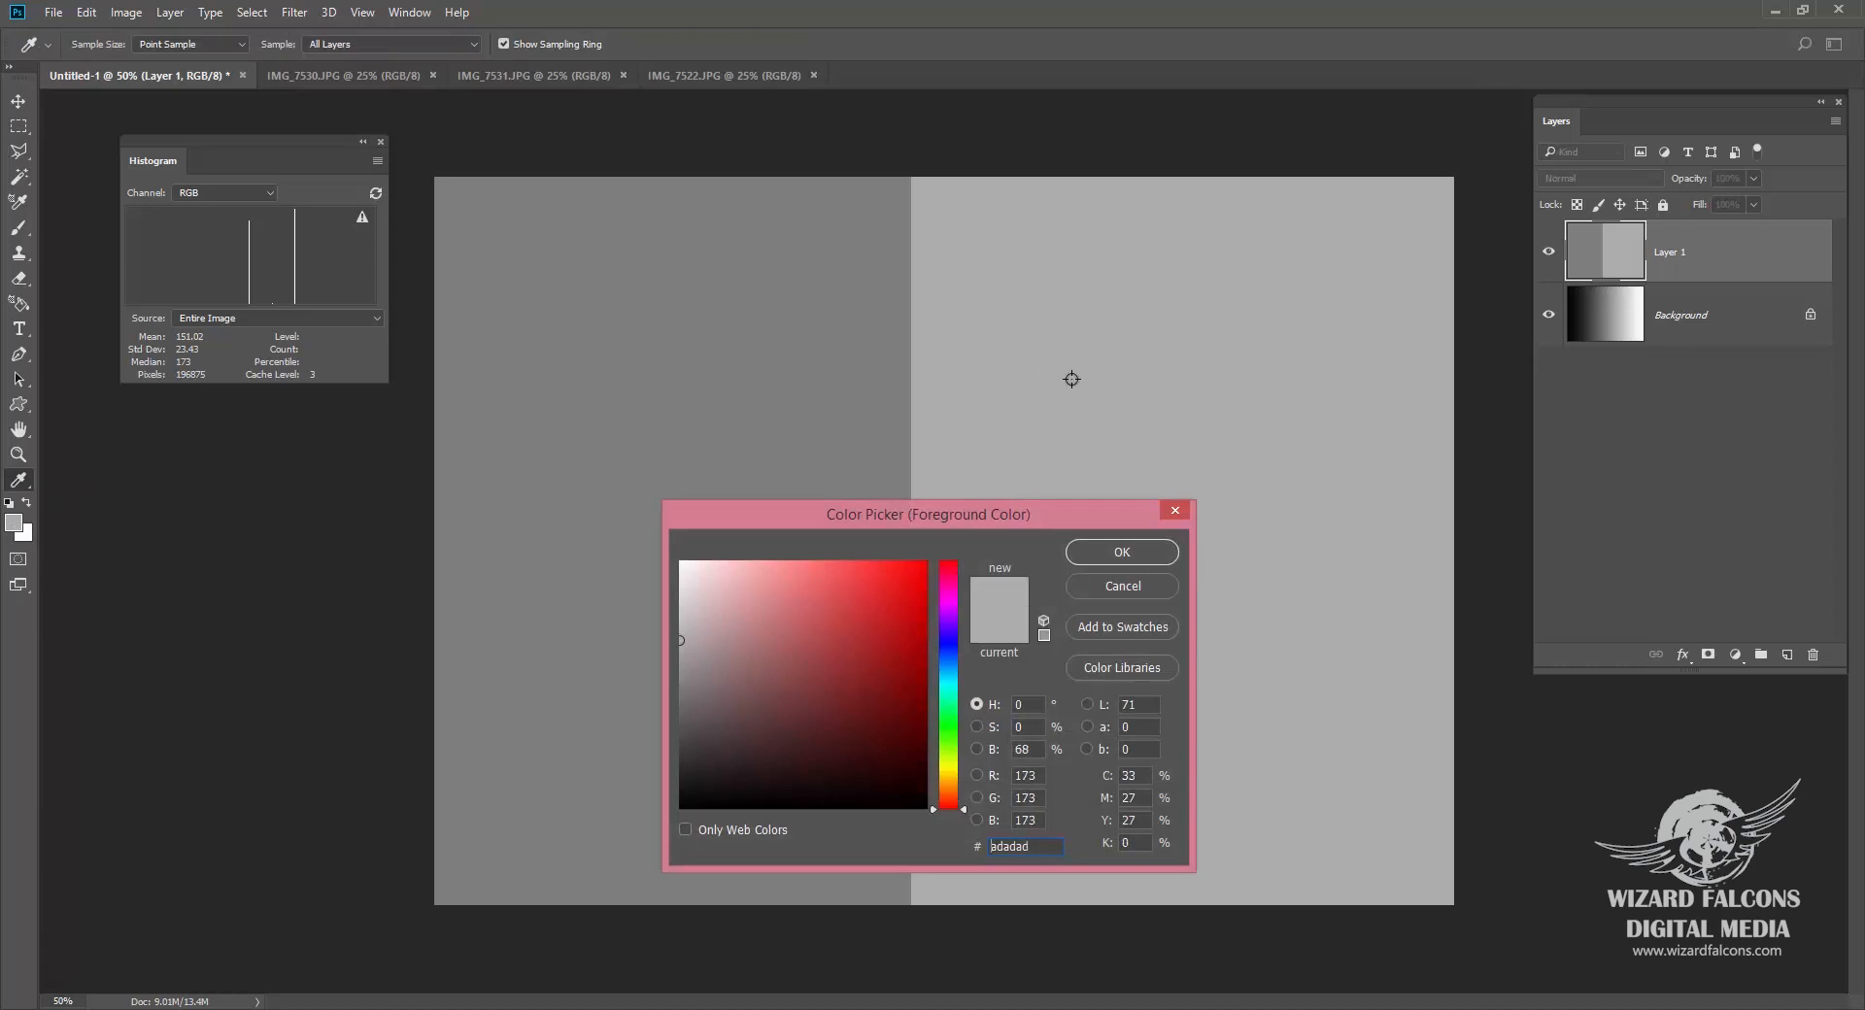
{"action": "key", "text": "m"}
{"action": "left_click", "coordinate": [1122, 586]}
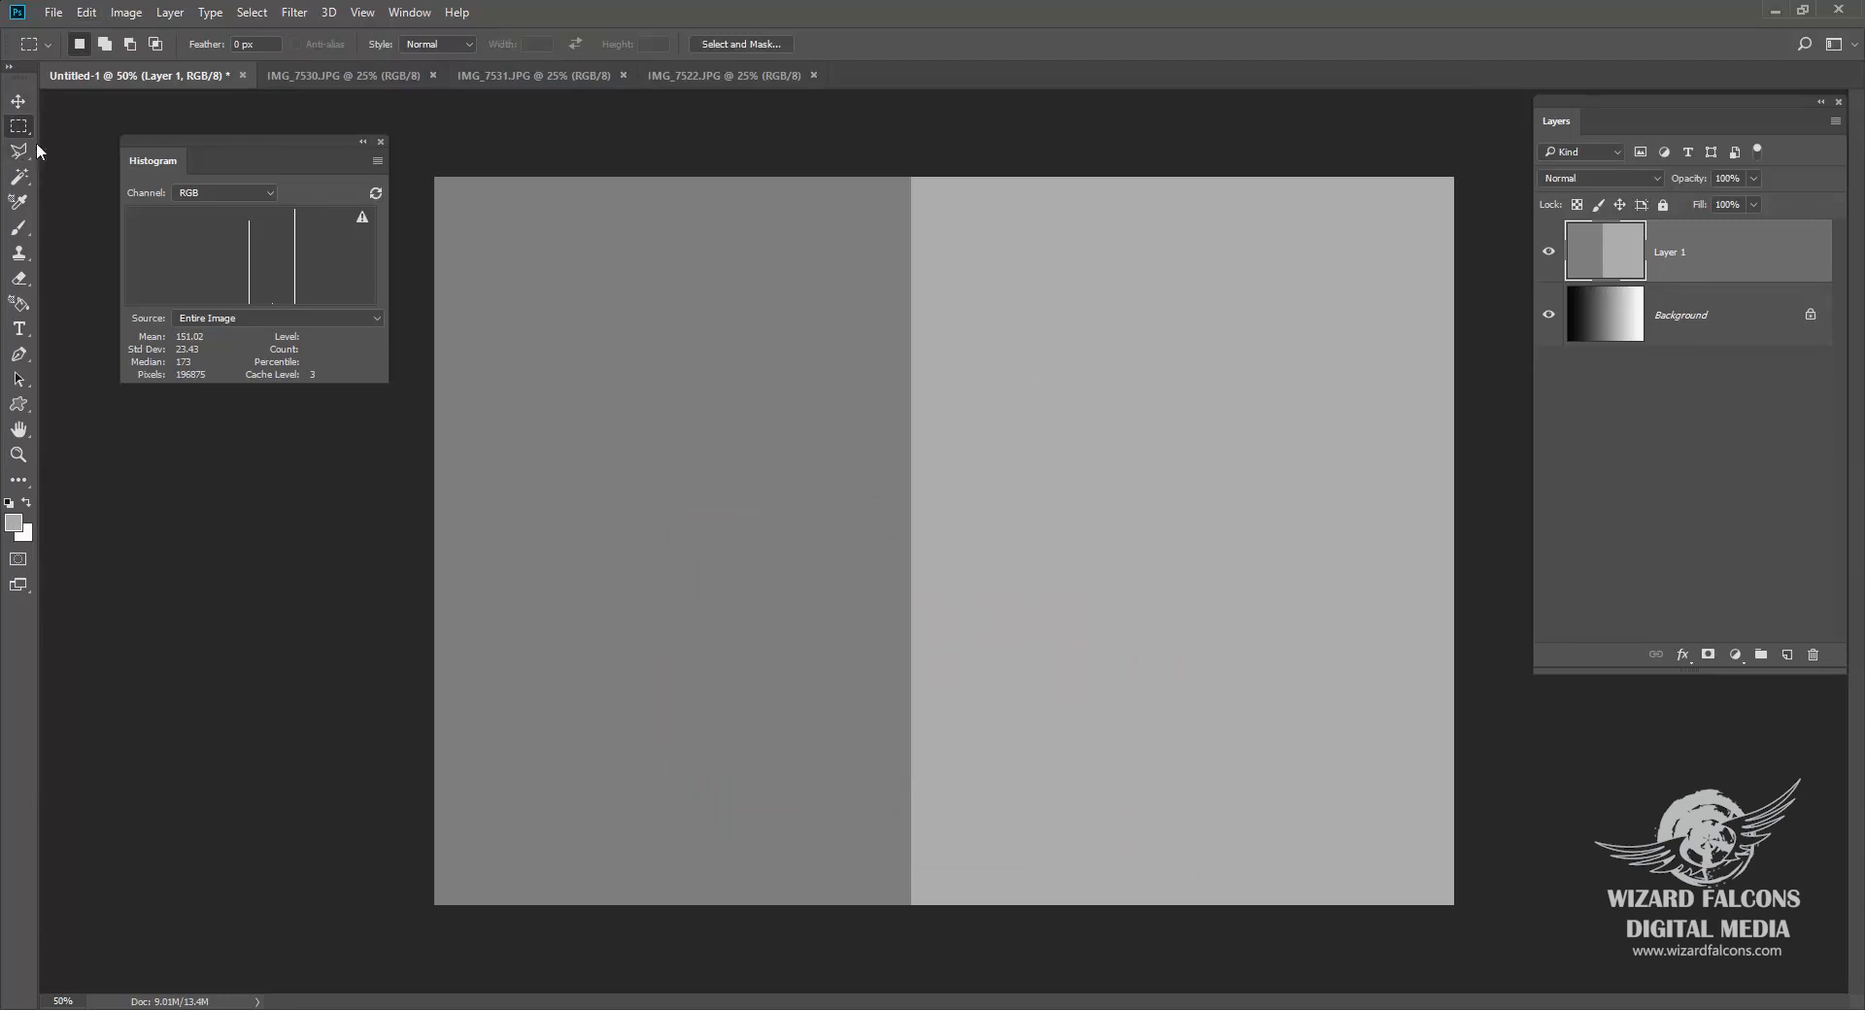
Step: Select a rectangle spanning both gray halves at the middle of Layer 1 and fill it with dark gray 191919
{"action": "left_click_drag", "start_coordinate": [741, 321], "coordinate": [1101, 750]}
{"action": "left_click", "coordinate": [8, 532]}
{"action": "mouse_move", "coordinate": [720, 594]}
{"action": "left_mouse_down"}
{"action": "mouse_move", "coordinate": [695, 753]}
{"action": "mouse_move", "coordinate": [648, 772]}
{"action": "left_mouse_up"}
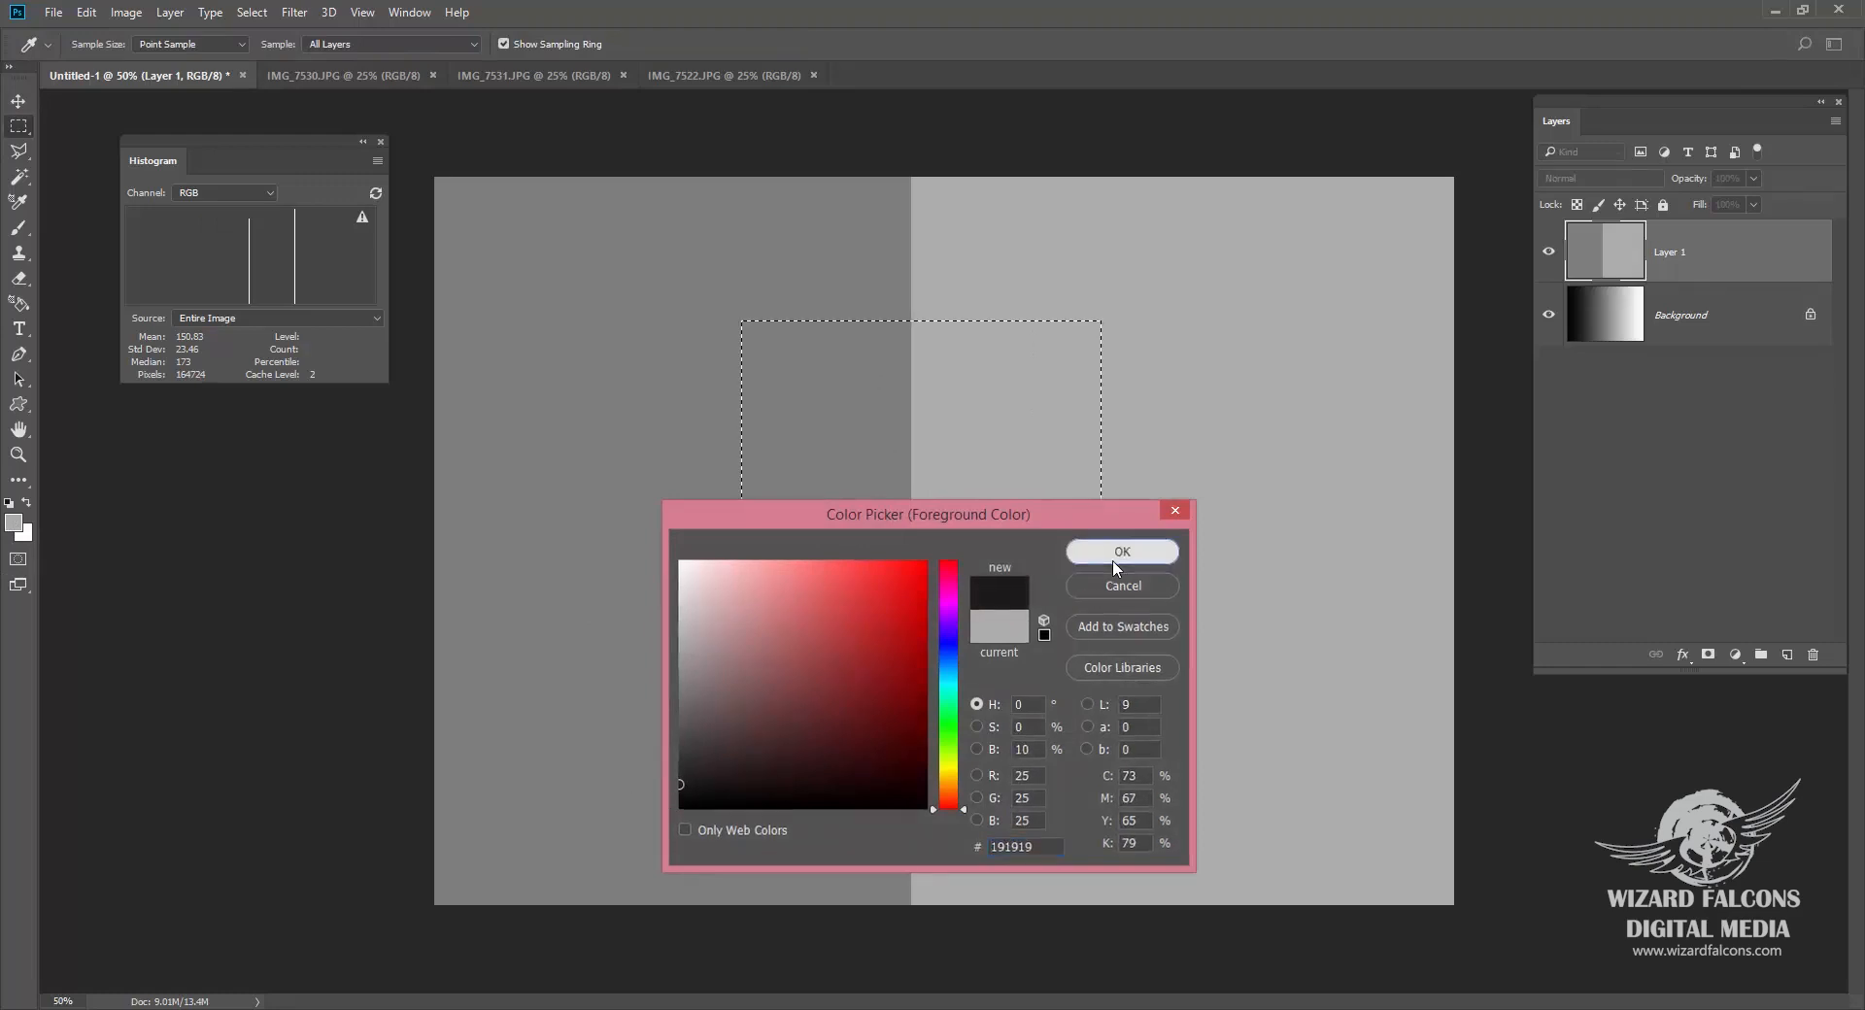
{"action": "left_click", "coordinate": [1118, 552]}
{"action": "key", "text": "alt+BackSpace"}
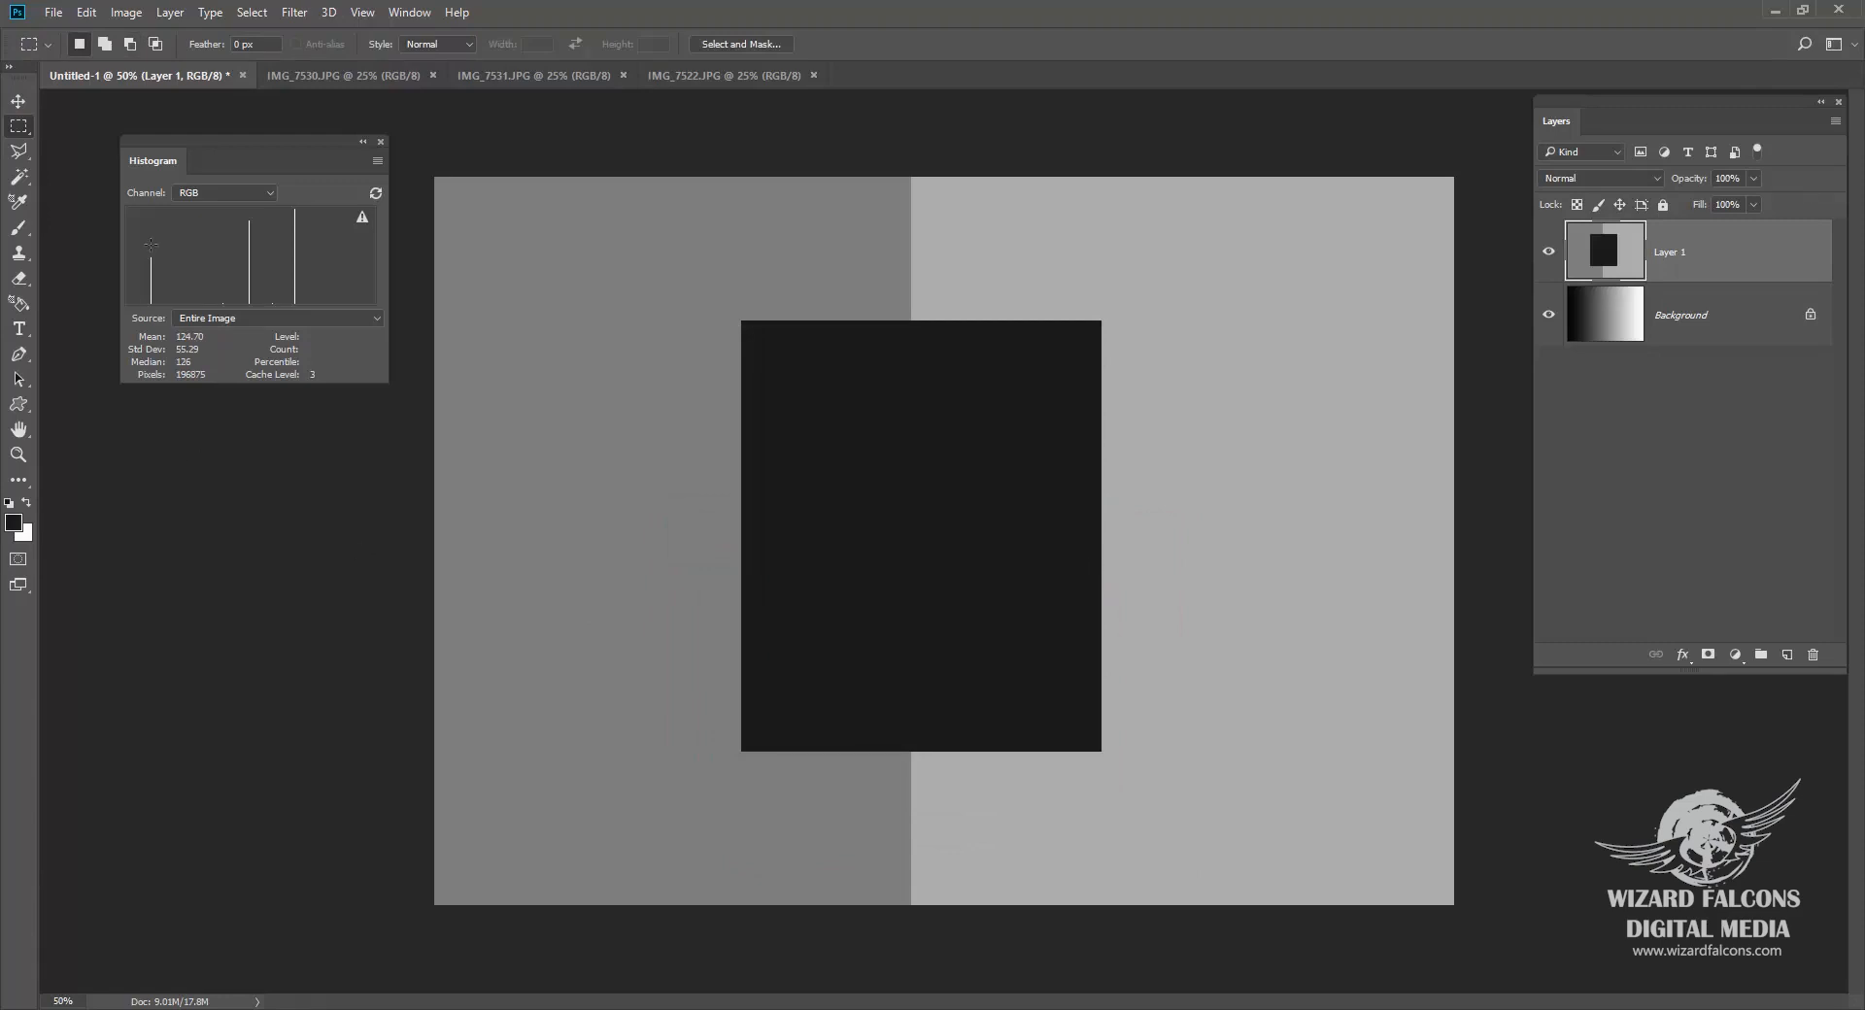
Step: Open the Curves adjustment for Layer 1
{"action": "left_click", "coordinate": [126, 12]}
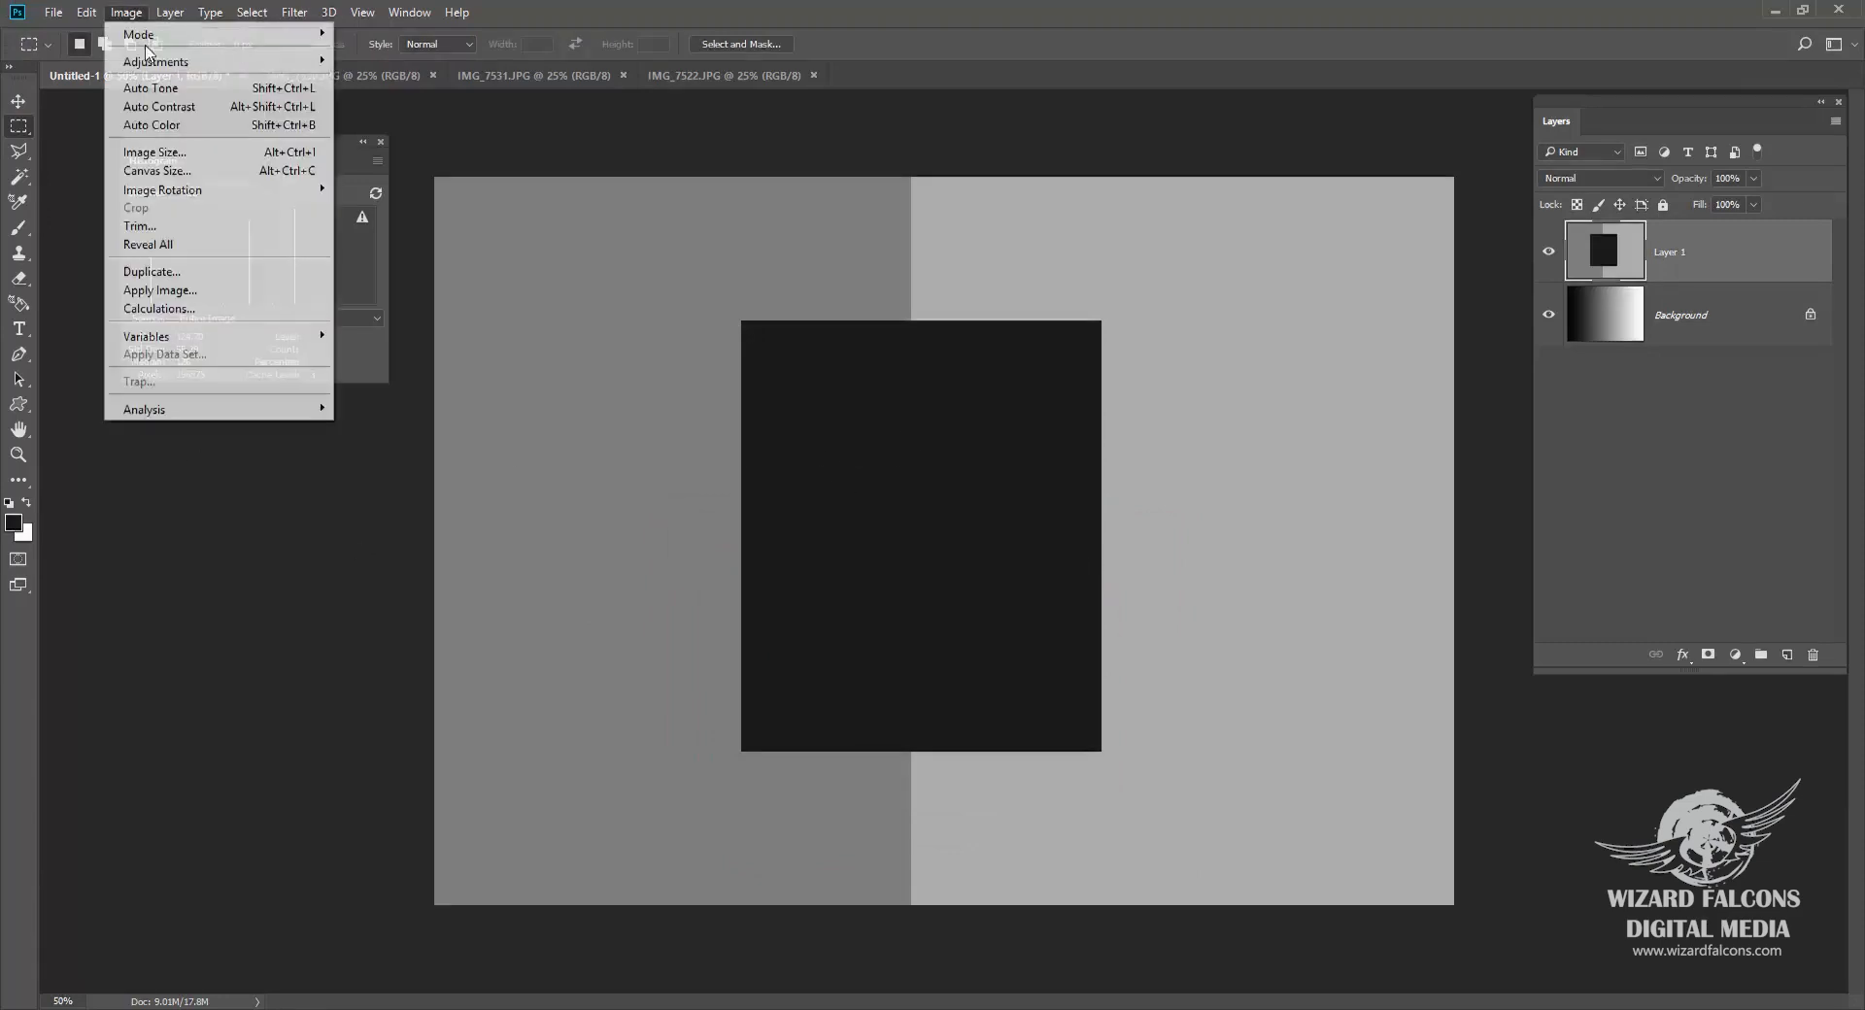
{"action": "mouse_move", "coordinate": [163, 62]}
{"action": "left_click", "coordinate": [369, 97]}
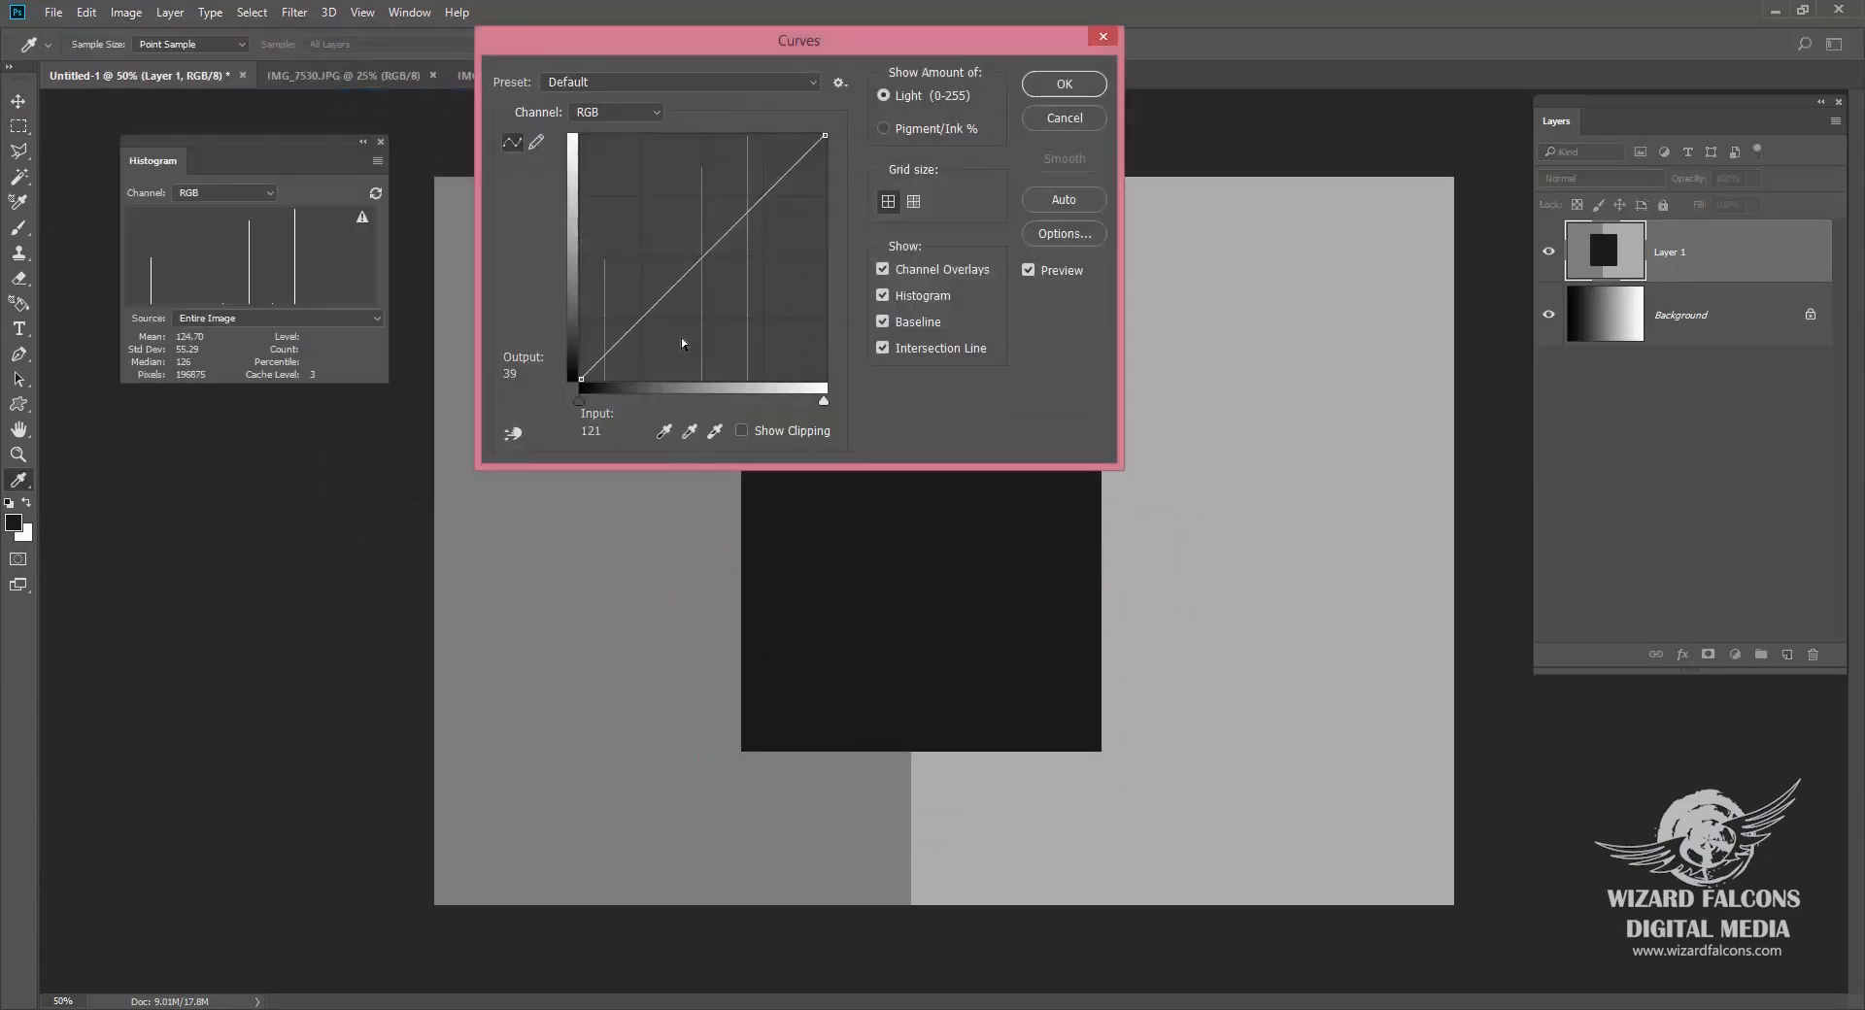
Step: Try raising the curve's midtones to input 105, output 191, and sample the dark rectangle and both gray halves
{"action": "left_click", "coordinate": [694, 257]}
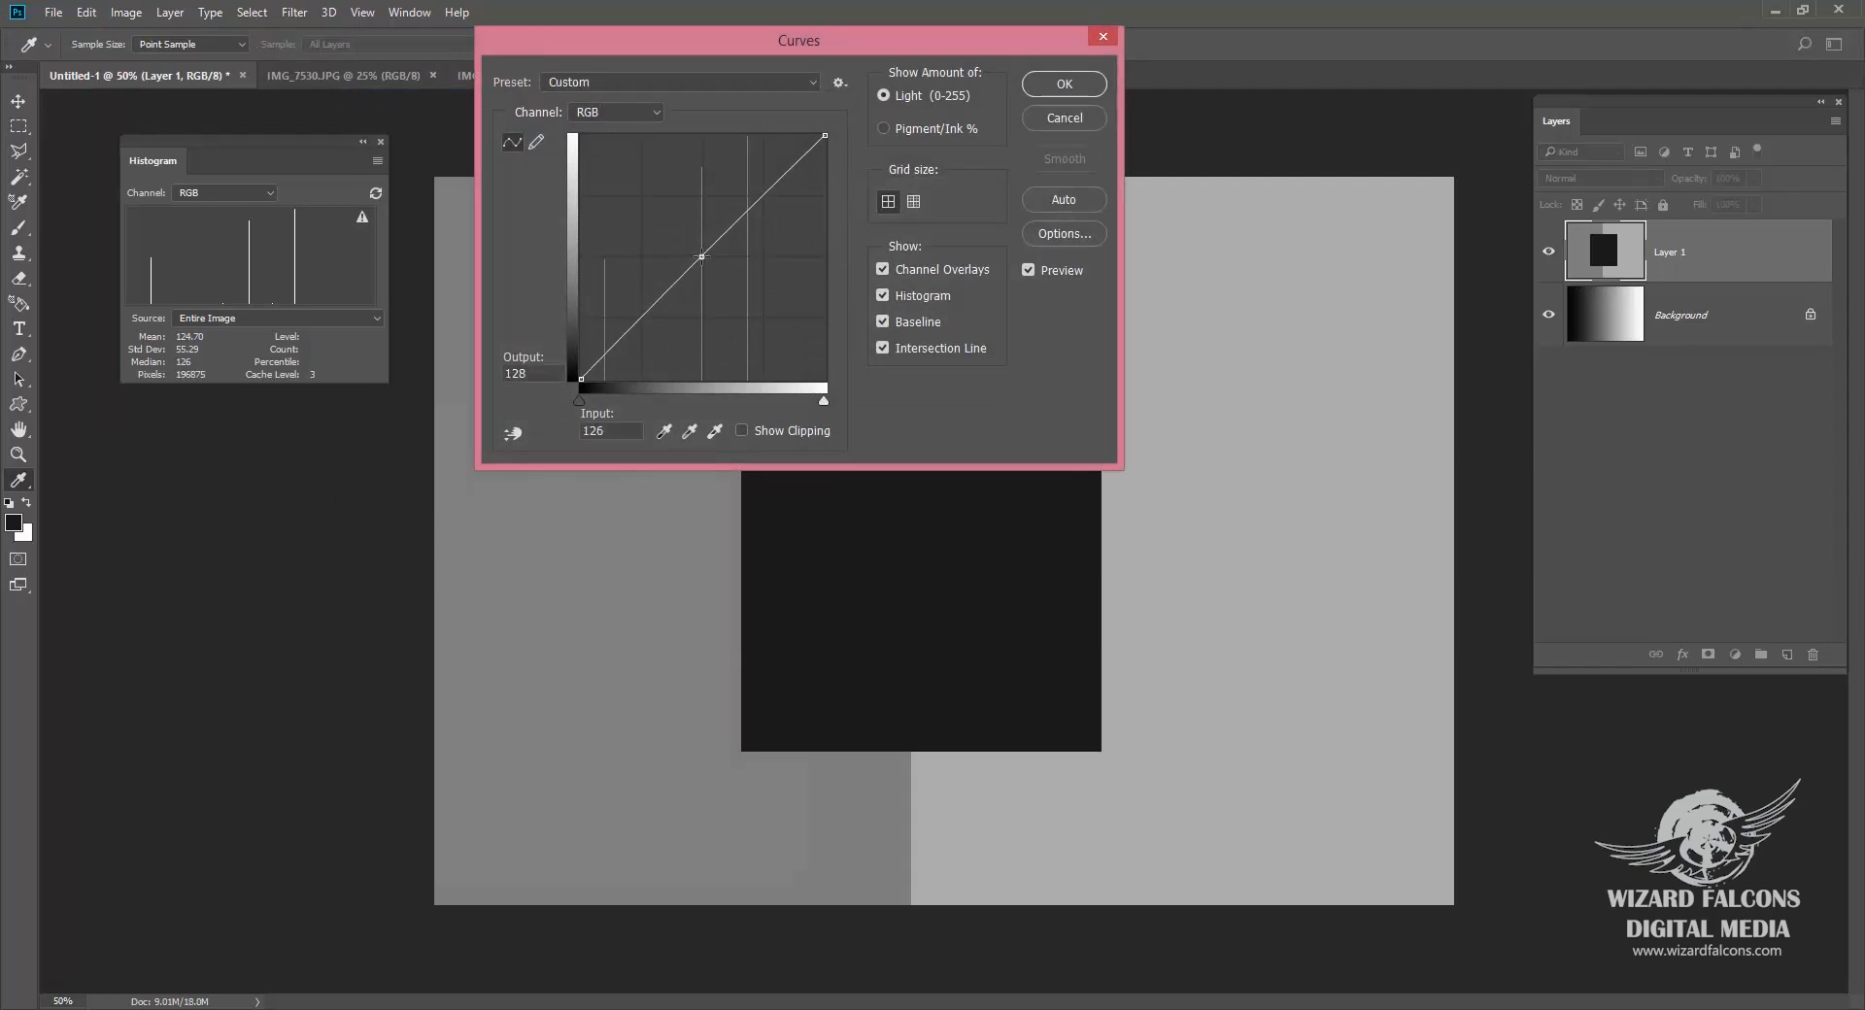
{"action": "left_click_drag", "start_coordinate": [694, 256], "coordinate": [681, 196]}
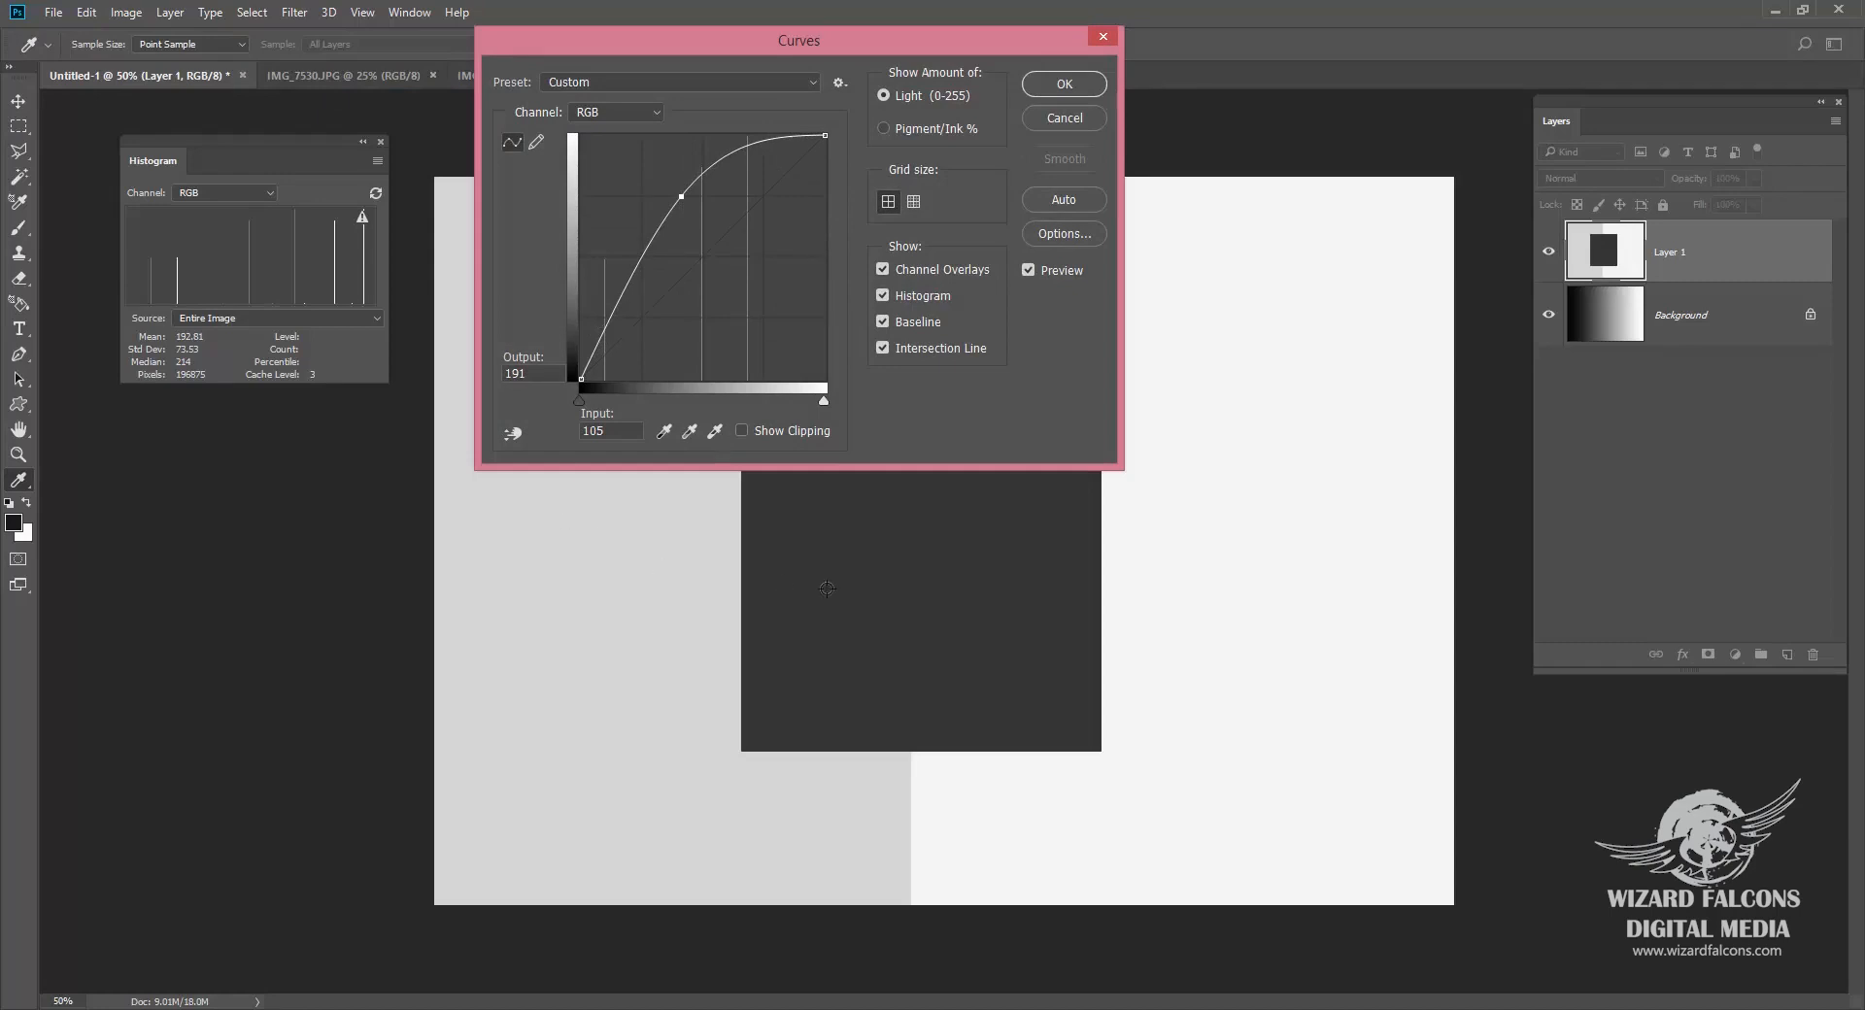
{"action": "left_click", "coordinate": [883, 593]}
{"action": "left_click", "coordinate": [622, 611]}
{"action": "left_click", "coordinate": [1273, 583]}
{"action": "left_click", "coordinate": [904, 568]}
{"action": "left_click_drag", "start_coordinate": [681, 196], "coordinate": [850, 228]}
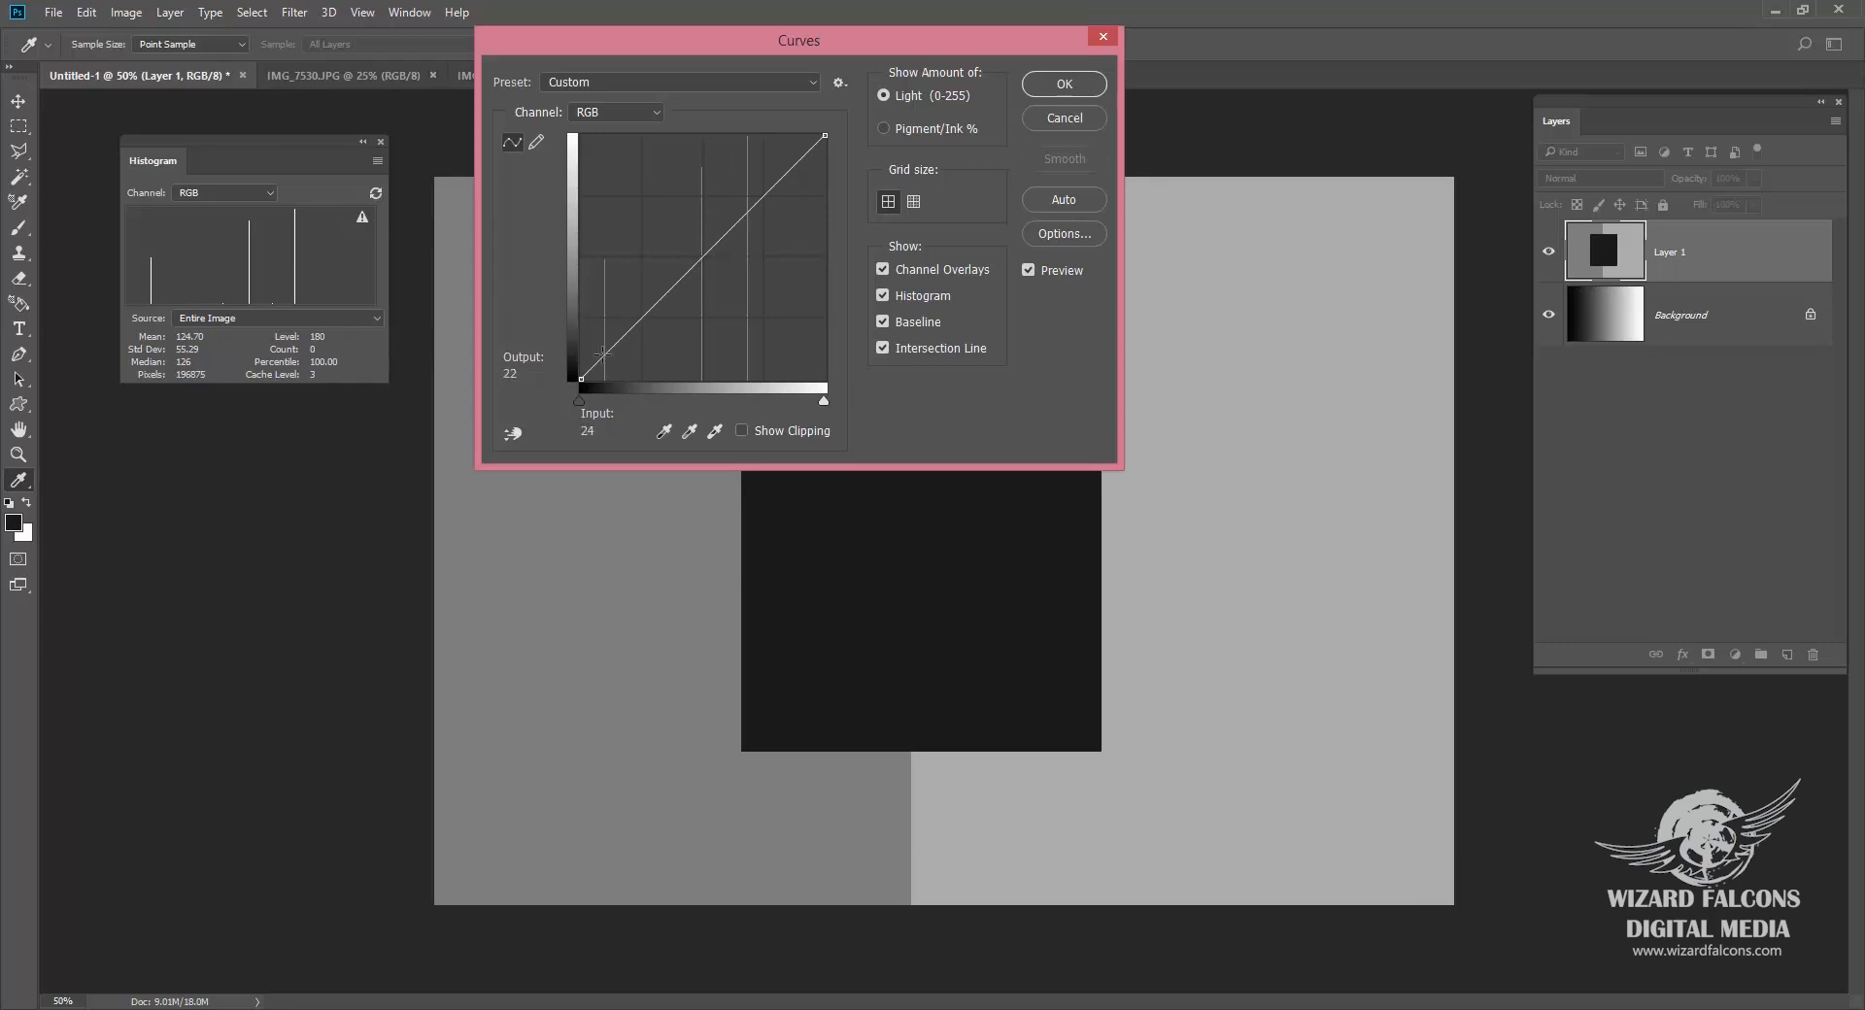
Step: Anchor the curve's shadows with points including 31/33 and 78/80, and raise a midtone point to input 129, output 177
{"action": "left_click", "coordinate": [610, 347]}
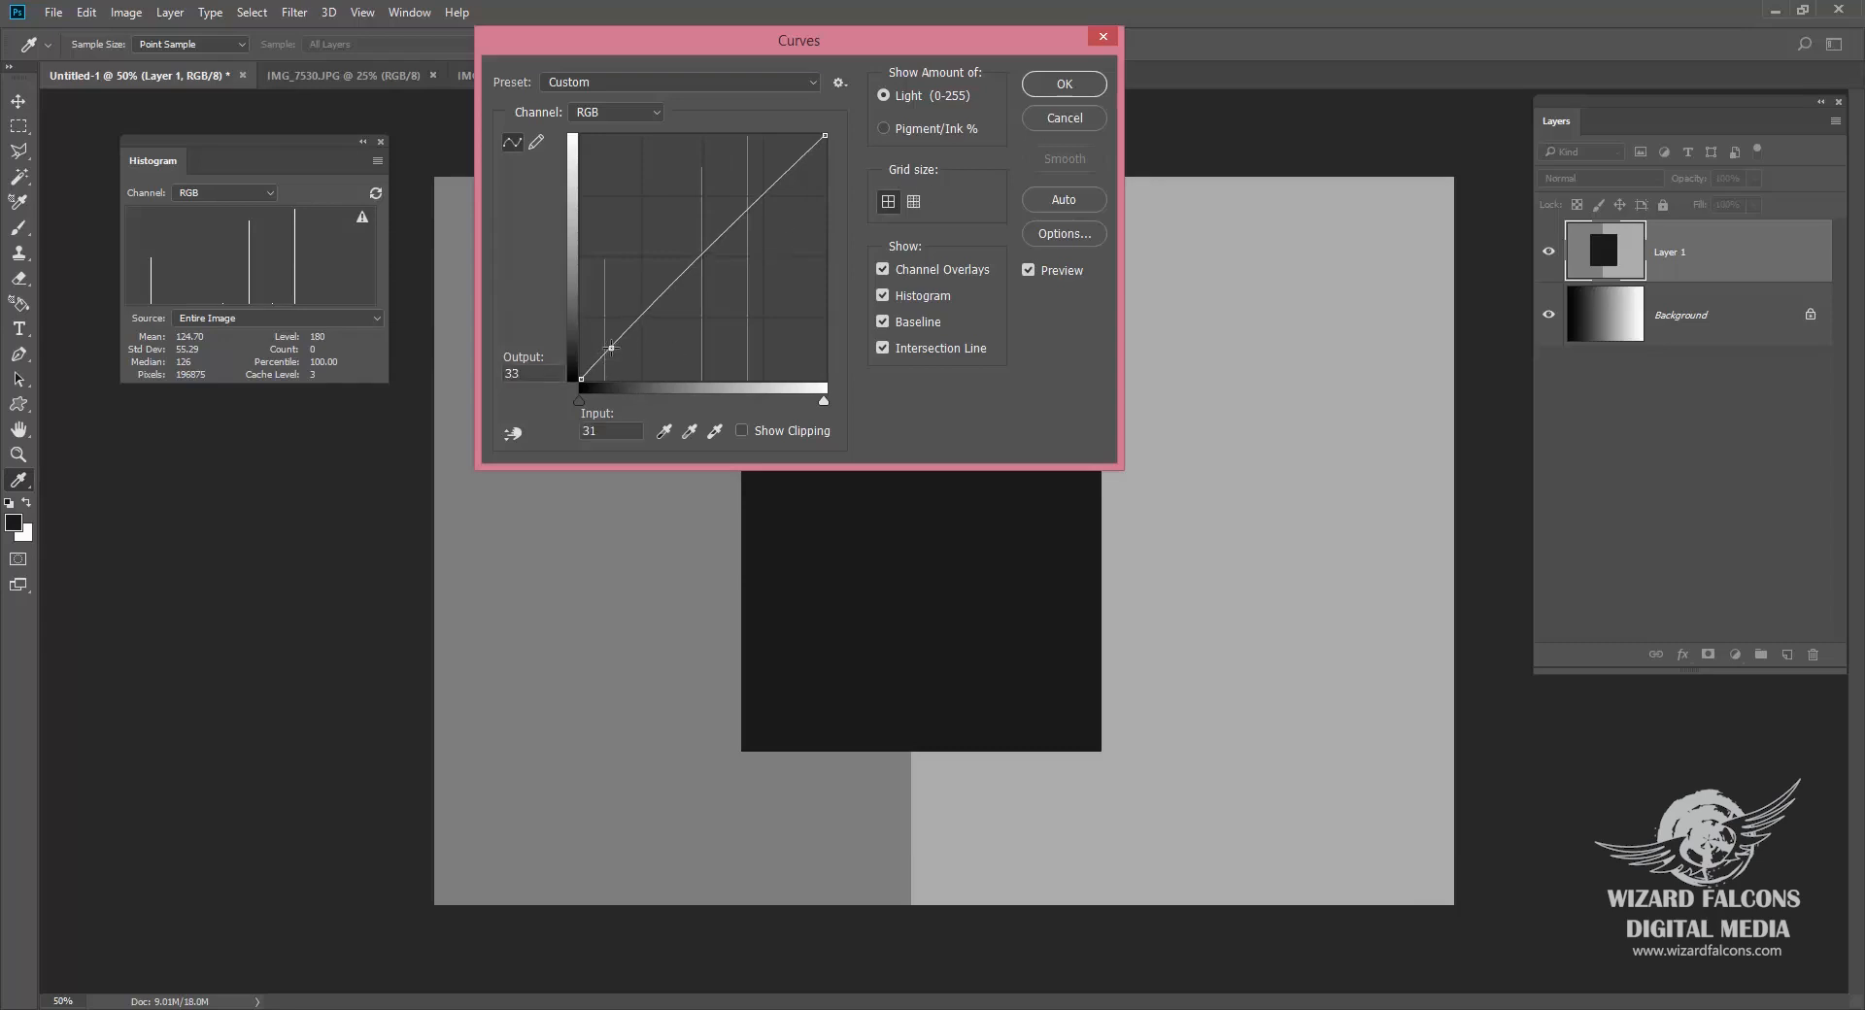
{"action": "left_click", "coordinate": [655, 302]}
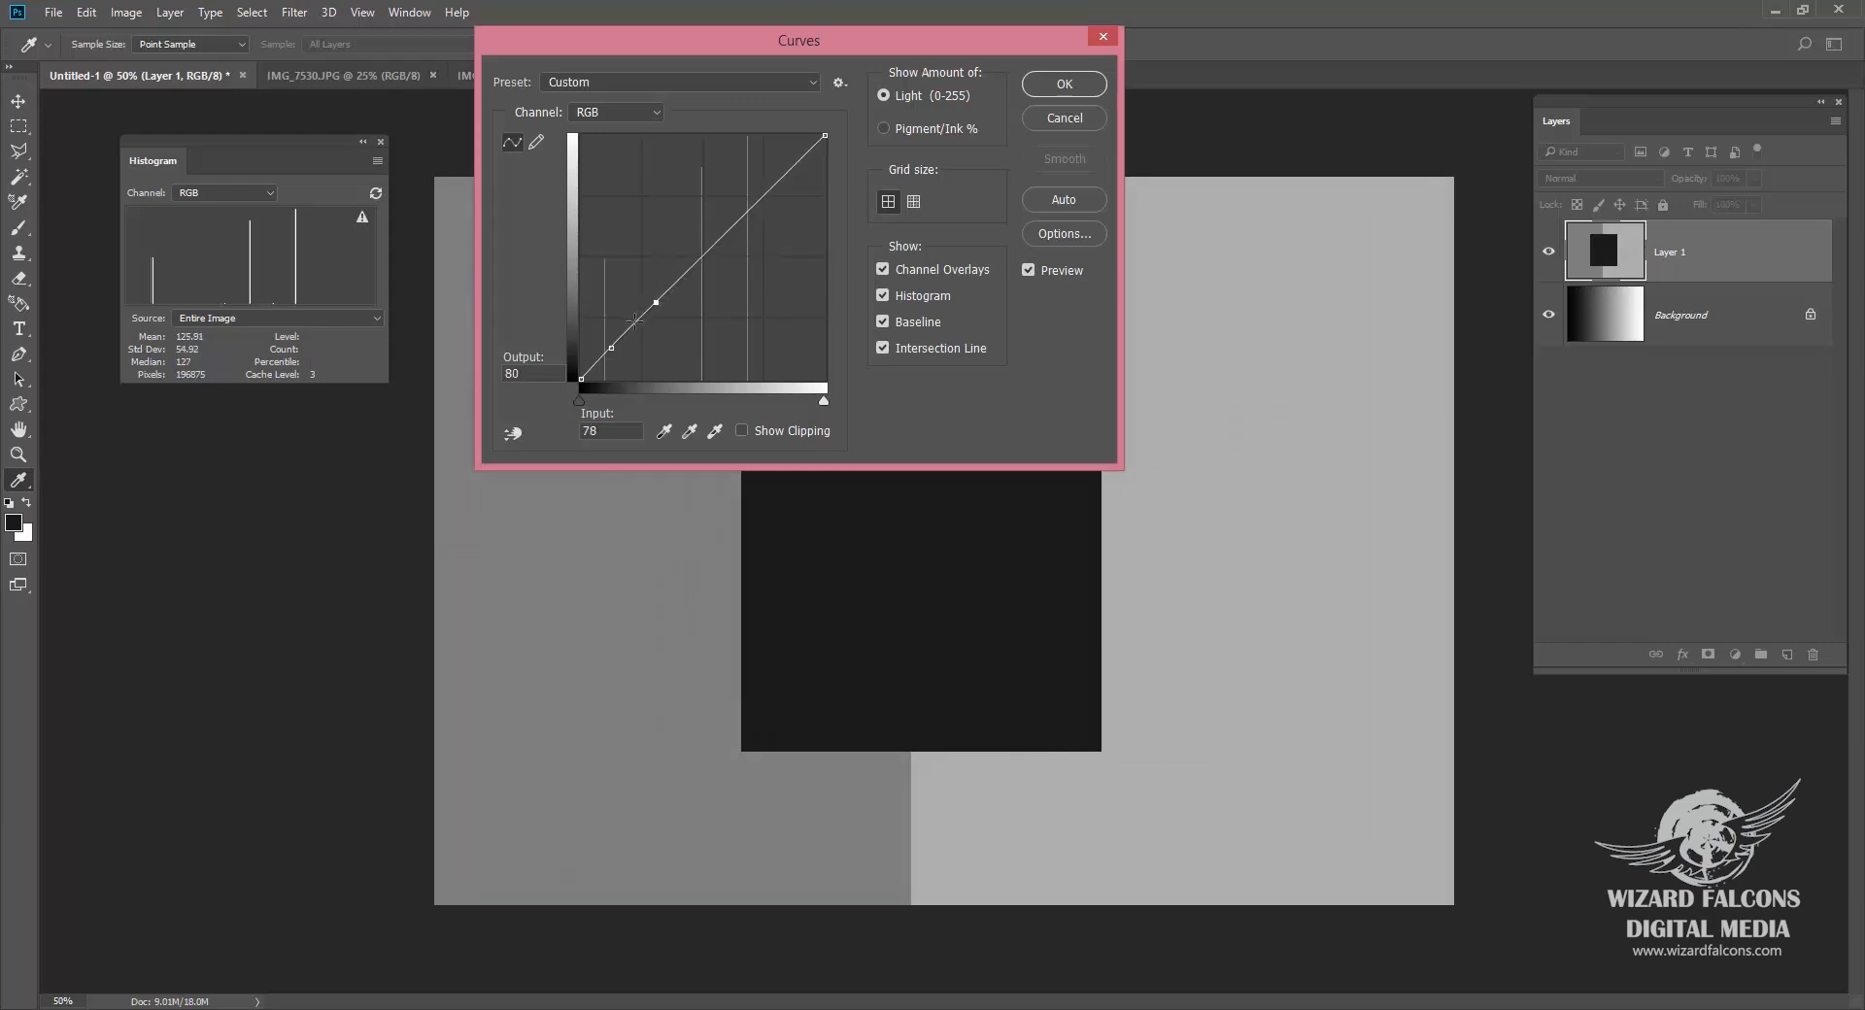
{"action": "left_click", "coordinate": [635, 323]}
{"action": "left_click_drag", "start_coordinate": [720, 230], "coordinate": [704, 210]}
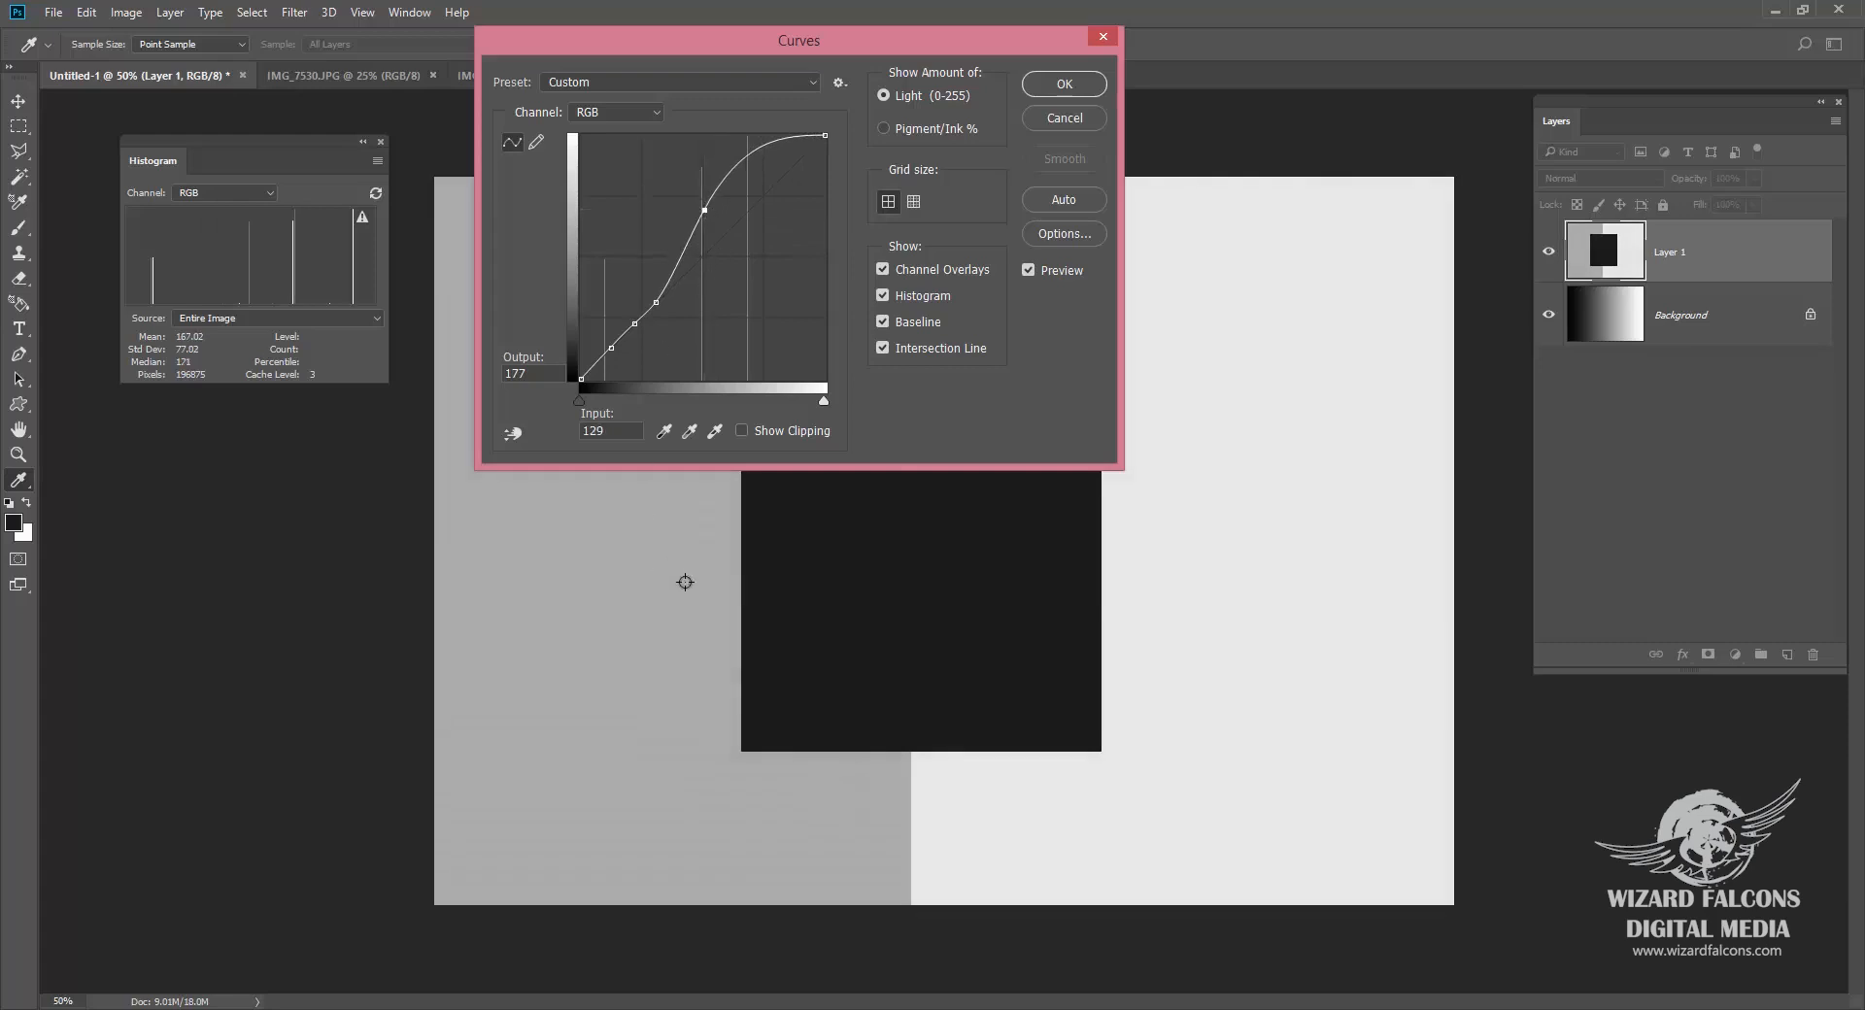
Step: Sample both gray halves and the dark rectangle against the raised midtone curve
{"action": "left_click", "coordinate": [632, 583]}
{"action": "left_click", "coordinate": [1283, 732]}
{"action": "left_click", "coordinate": [1072, 583]}
Step: Lower the midtone point slightly and add a shadow point set to input 25, output 25
{"action": "mouse_move", "coordinate": [704, 209]}
{"action": "left_mouse_down"}
{"action": "mouse_move", "coordinate": [719, 255]}
{"action": "mouse_move", "coordinate": [679, 155]}
{"action": "mouse_move", "coordinate": [705, 227]}
{"action": "mouse_move", "coordinate": [652, 194]}
{"action": "mouse_move", "coordinate": [690, 171]}
{"action": "mouse_move", "coordinate": [648, 189]}
{"action": "mouse_move", "coordinate": [668, 182]}
{"action": "mouse_move", "coordinate": [701, 214]}
{"action": "left_mouse_up"}
{"action": "left_click_drag", "start_coordinate": [612, 341], "coordinate": [602, 353]}
{"action": "double_click", "coordinate": [605, 433]}
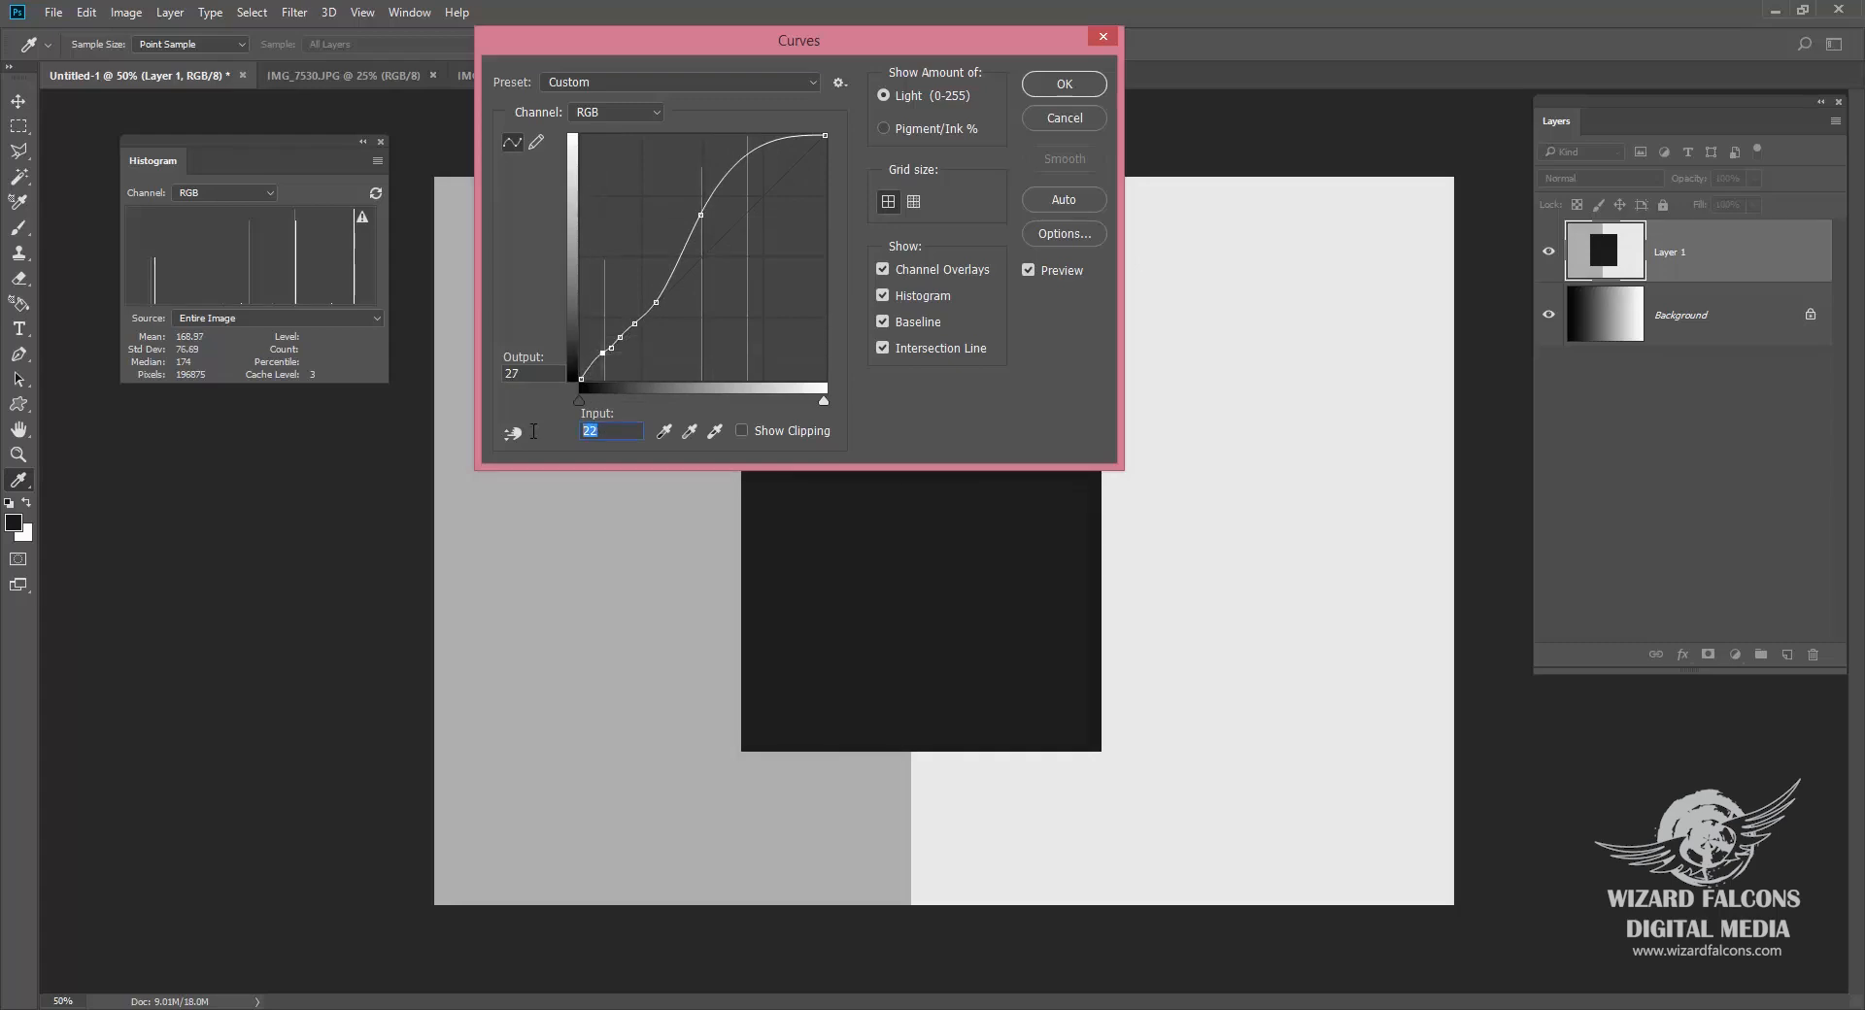
{"action": "type", "text": "25"}
{"action": "key", "text": "Tab"}
{"action": "type", "text": "25"}
Step: Sample the darker gray half, the lighter gray half and the dark rectangle to compare their positions on the curve
{"action": "left_click", "coordinate": [619, 609]}
{"action": "left_click", "coordinate": [1262, 612]}
{"action": "left_click", "coordinate": [884, 597]}
{"action": "left_click", "coordinate": [1261, 534]}
Step: Add a point for the lighter gray half at input 173, output 173, and sample the dark rectangle
{"action": "left_click_drag", "start_coordinate": [745, 156], "coordinate": [746, 211]}
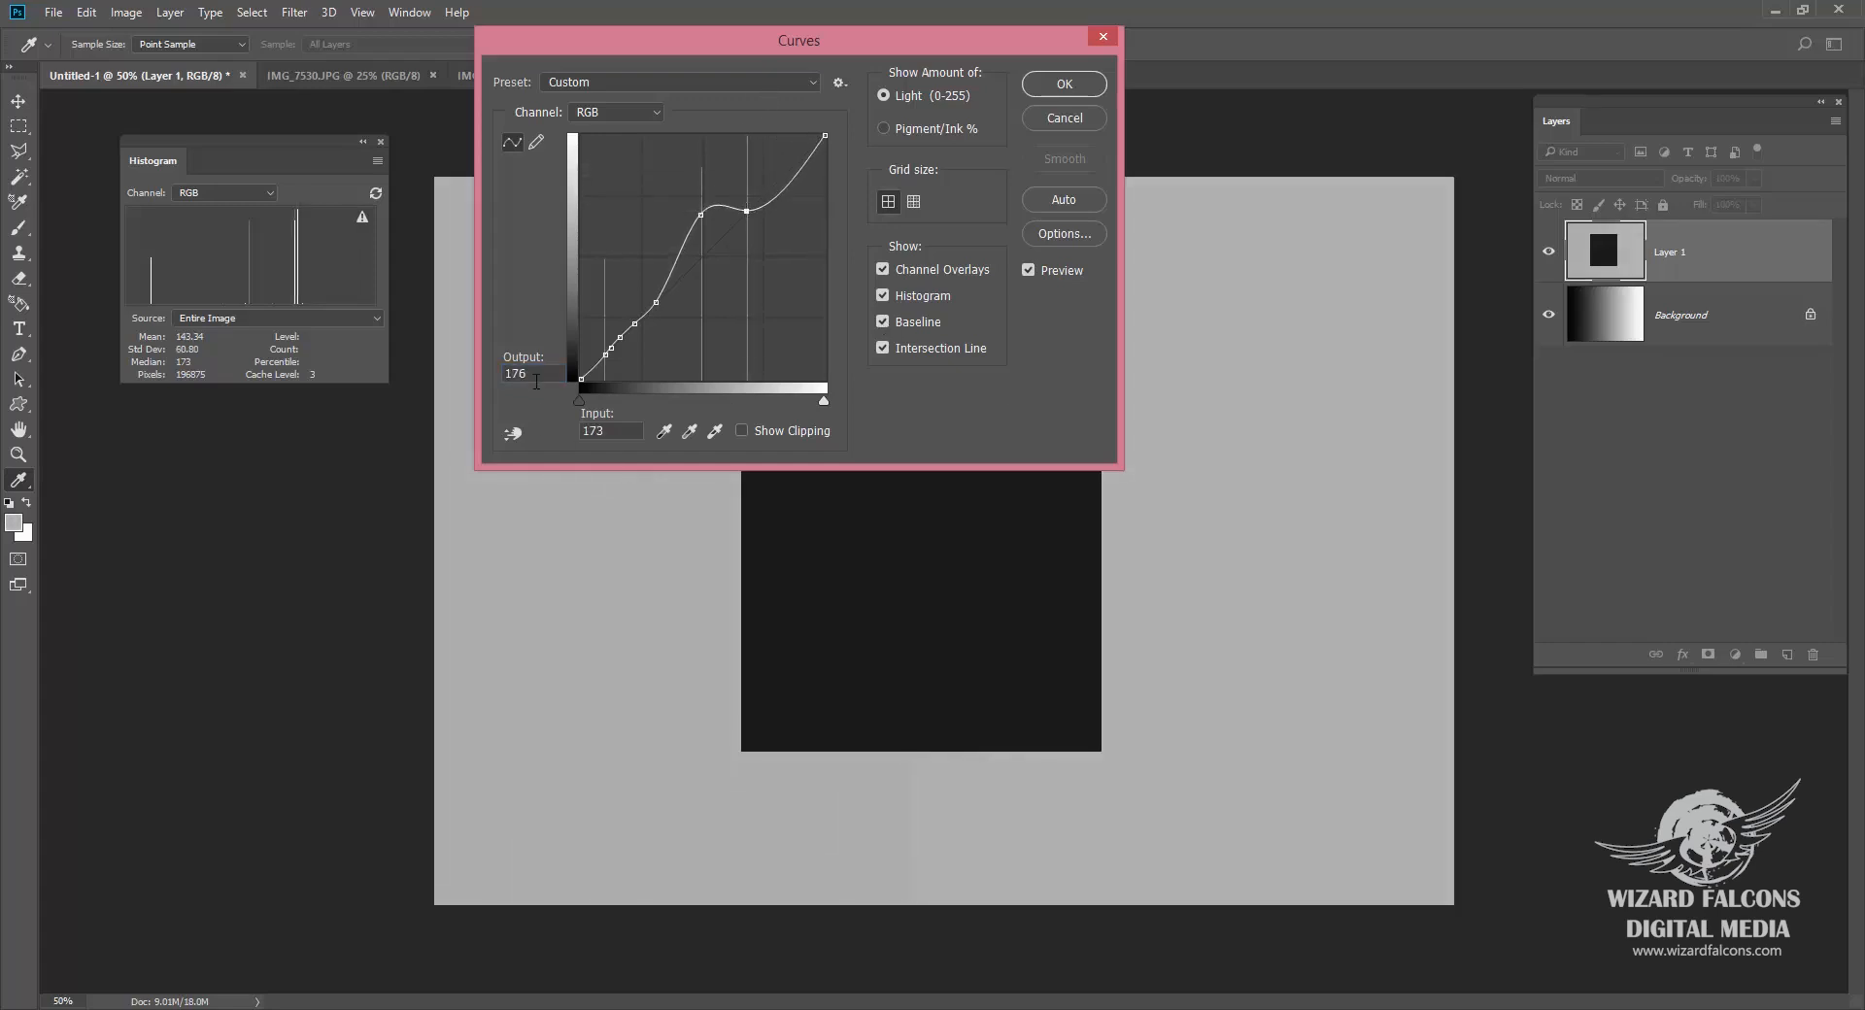
{"action": "key", "text": "BackSpace"}
{"action": "type", "text": "3"}
{"action": "left_click", "coordinate": [948, 567]}
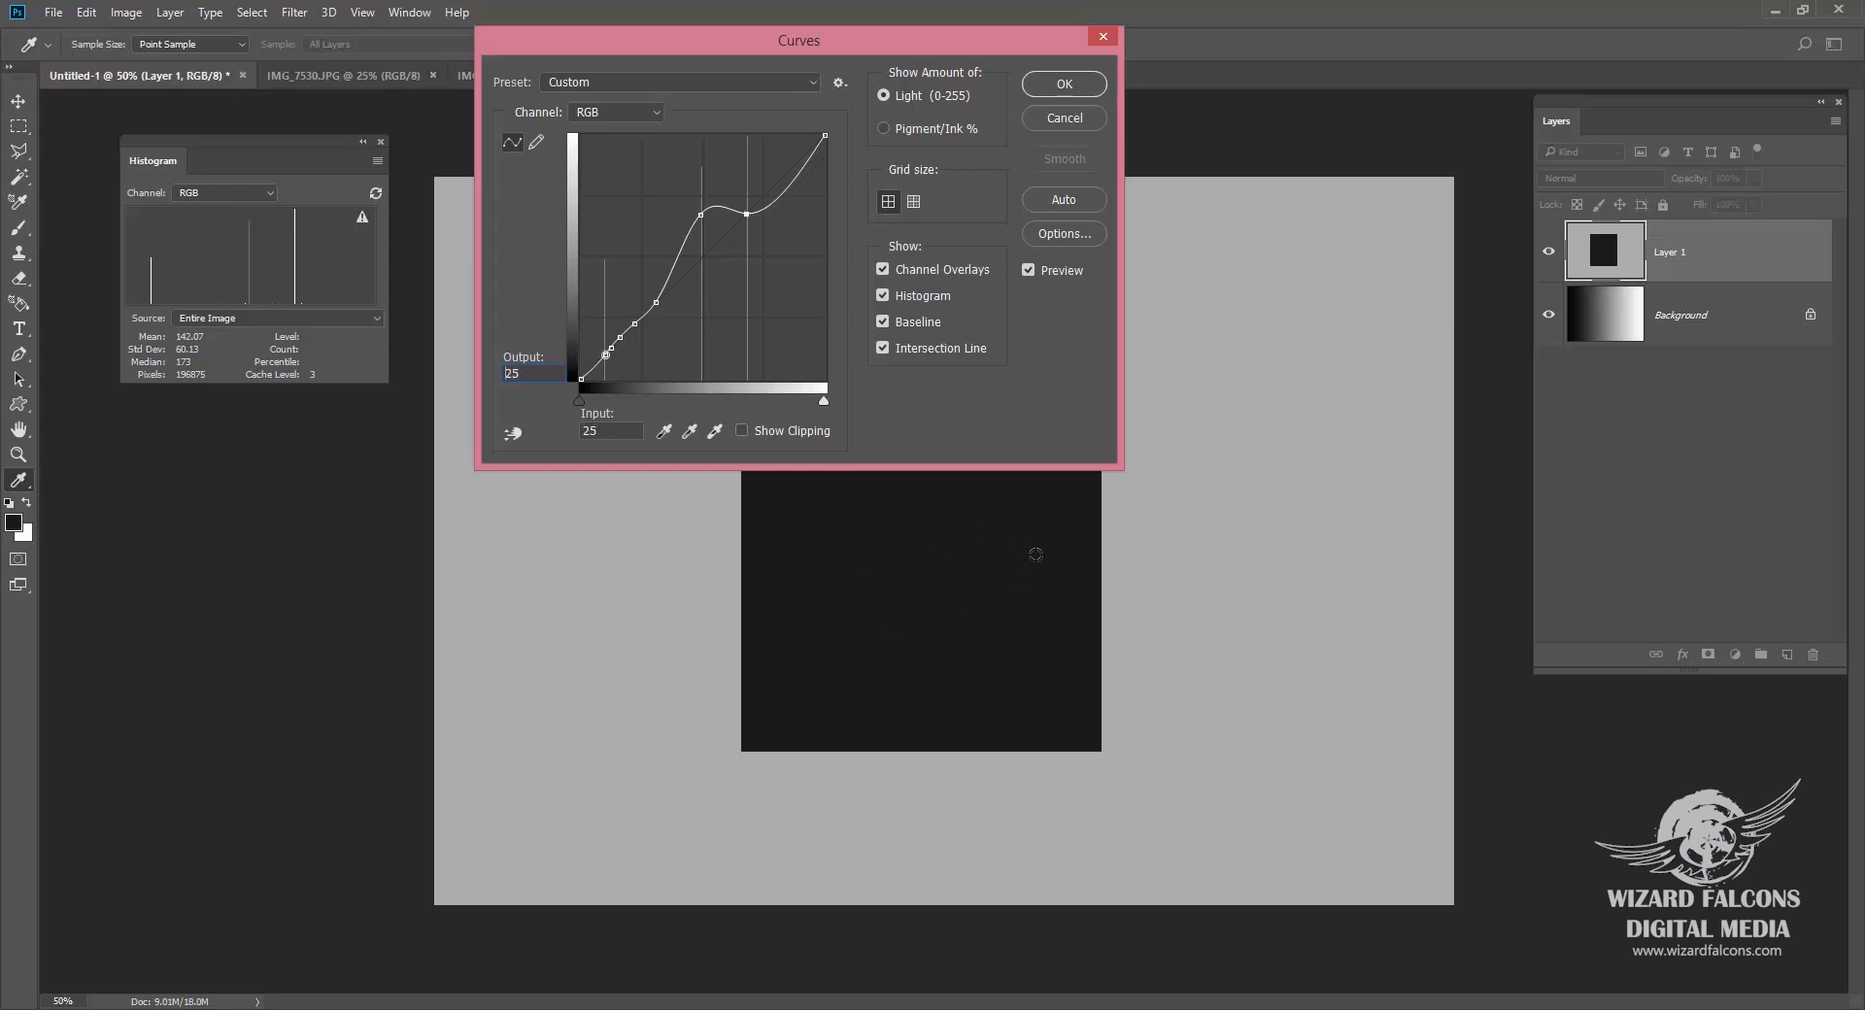
Step: Compare Layer 1 before and after the curve by toggling the preview repeatedly, sampling the darker gray half
{"action": "left_click", "coordinate": [1056, 274]}
{"action": "double_click", "coordinate": [1056, 274]}
{"action": "double_click", "coordinate": [1055, 274]}
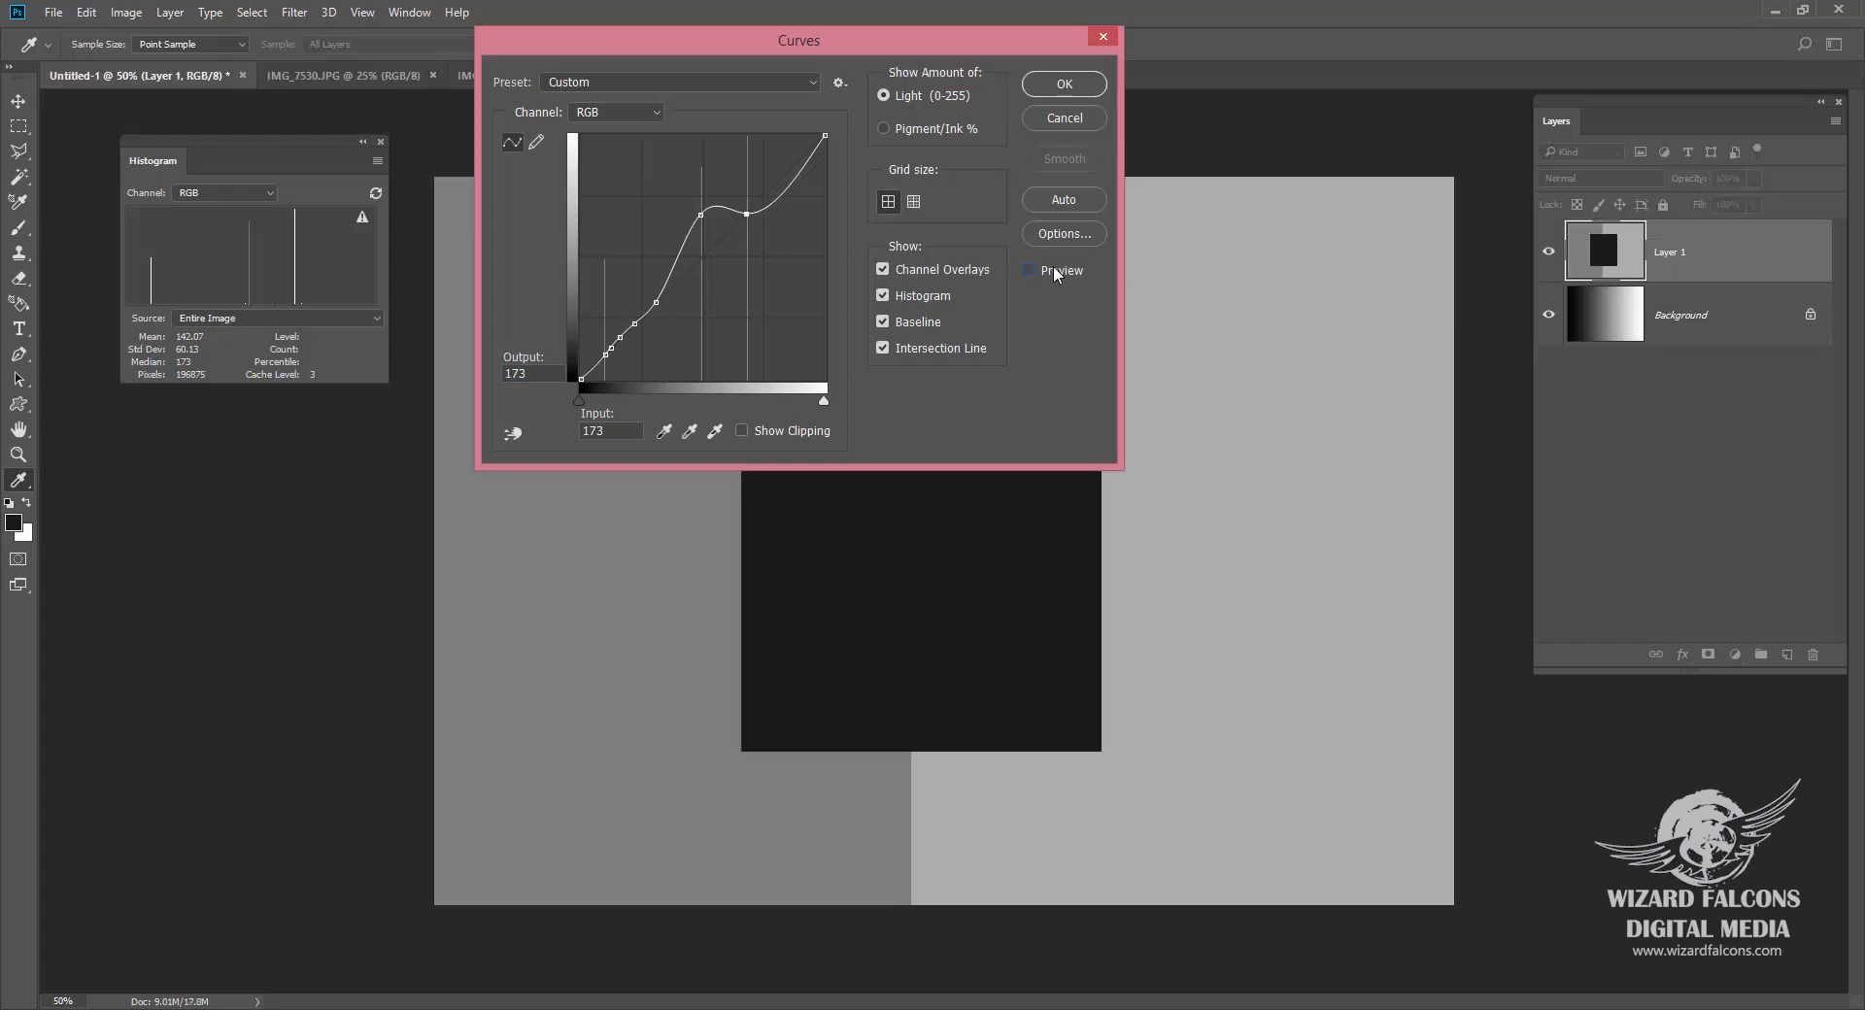
{"action": "left_click", "coordinate": [1055, 273]}
{"action": "left_click", "coordinate": [1055, 274]}
{"action": "left_click", "coordinate": [1055, 274]}
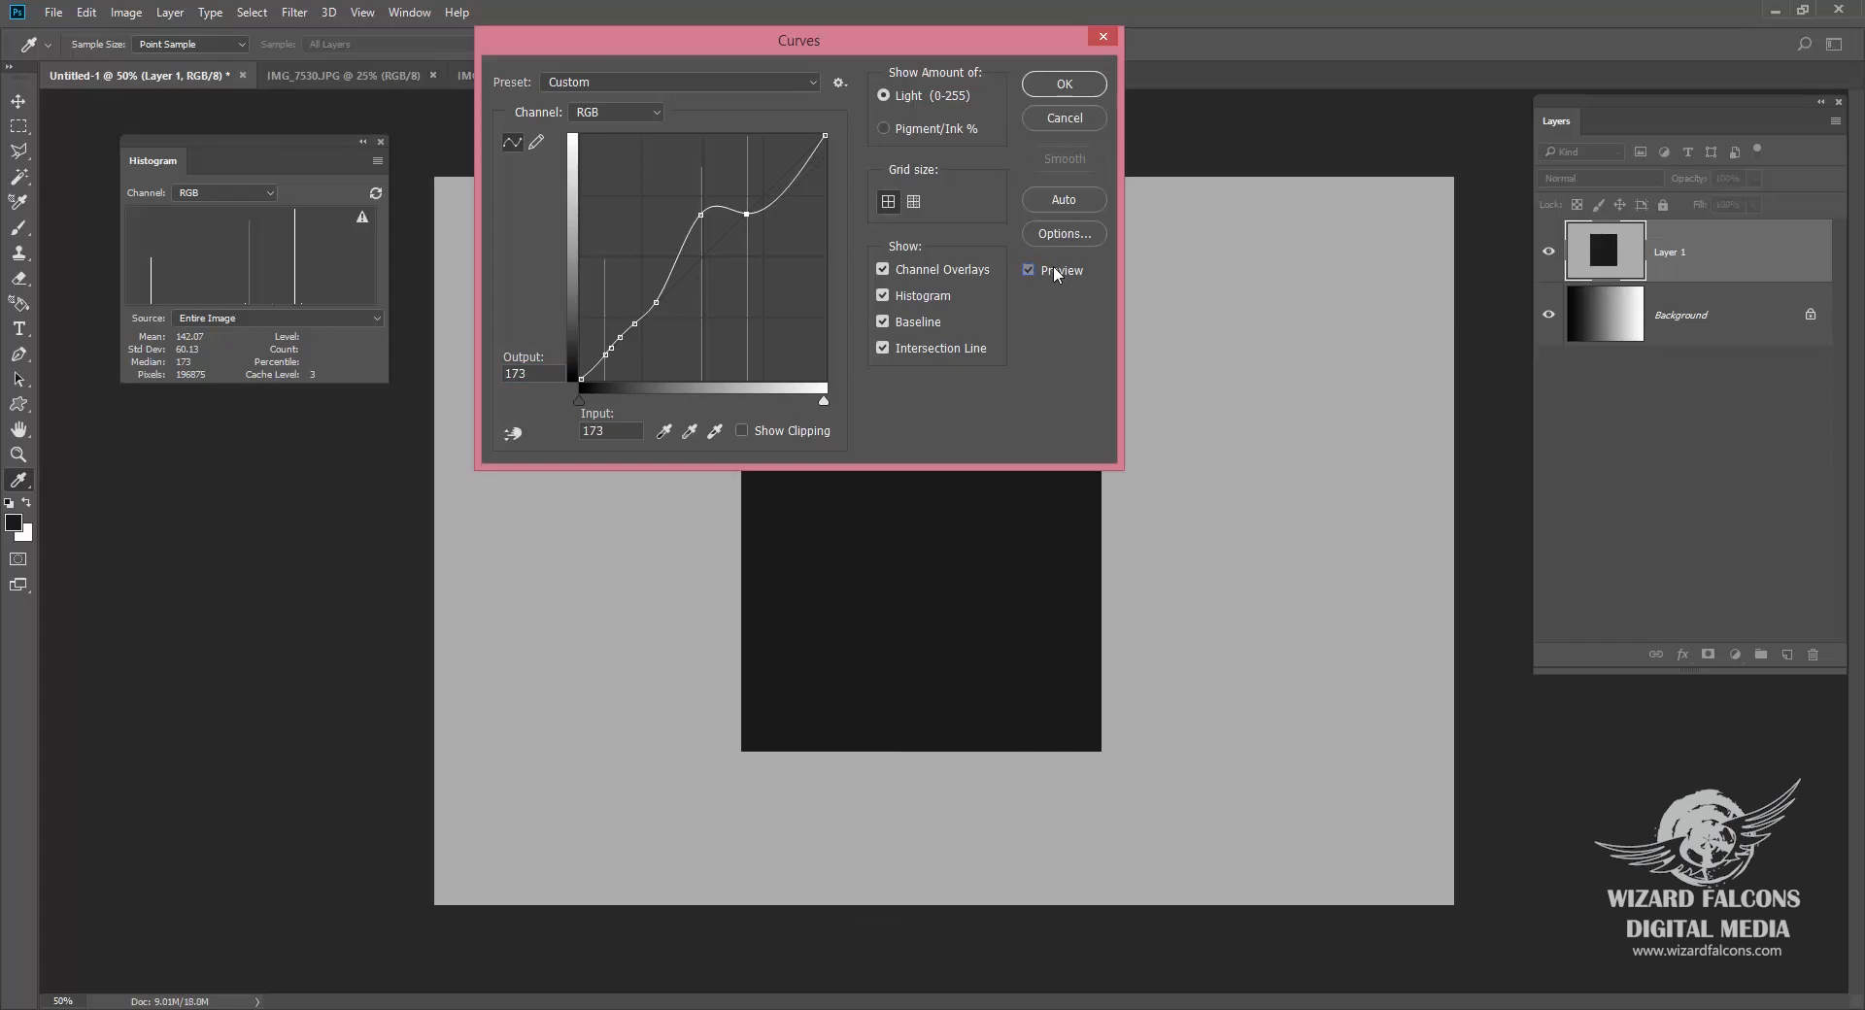
{"action": "left_click", "coordinate": [1055, 274]}
{"action": "left_click", "coordinate": [1056, 274]}
{"action": "left_click", "coordinate": [1055, 274]}
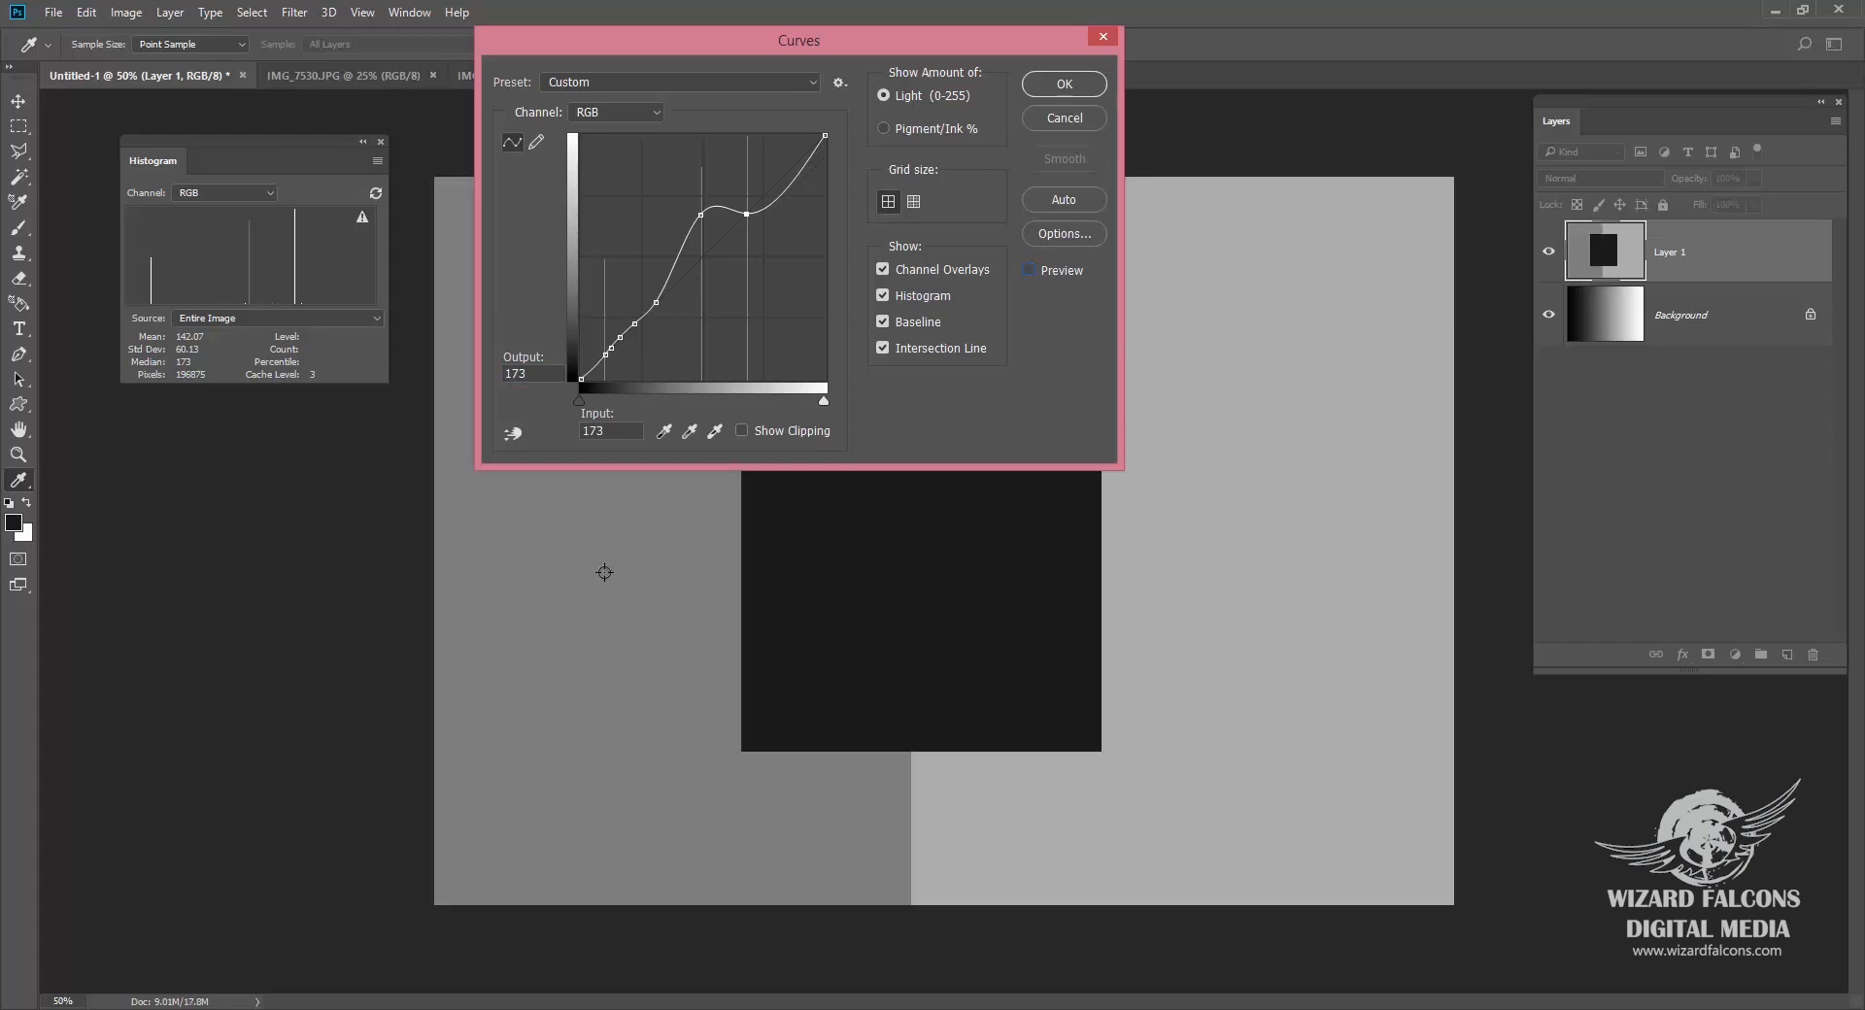
{"action": "left_click", "coordinate": [604, 571]}
{"action": "left_click", "coordinate": [1056, 274]}
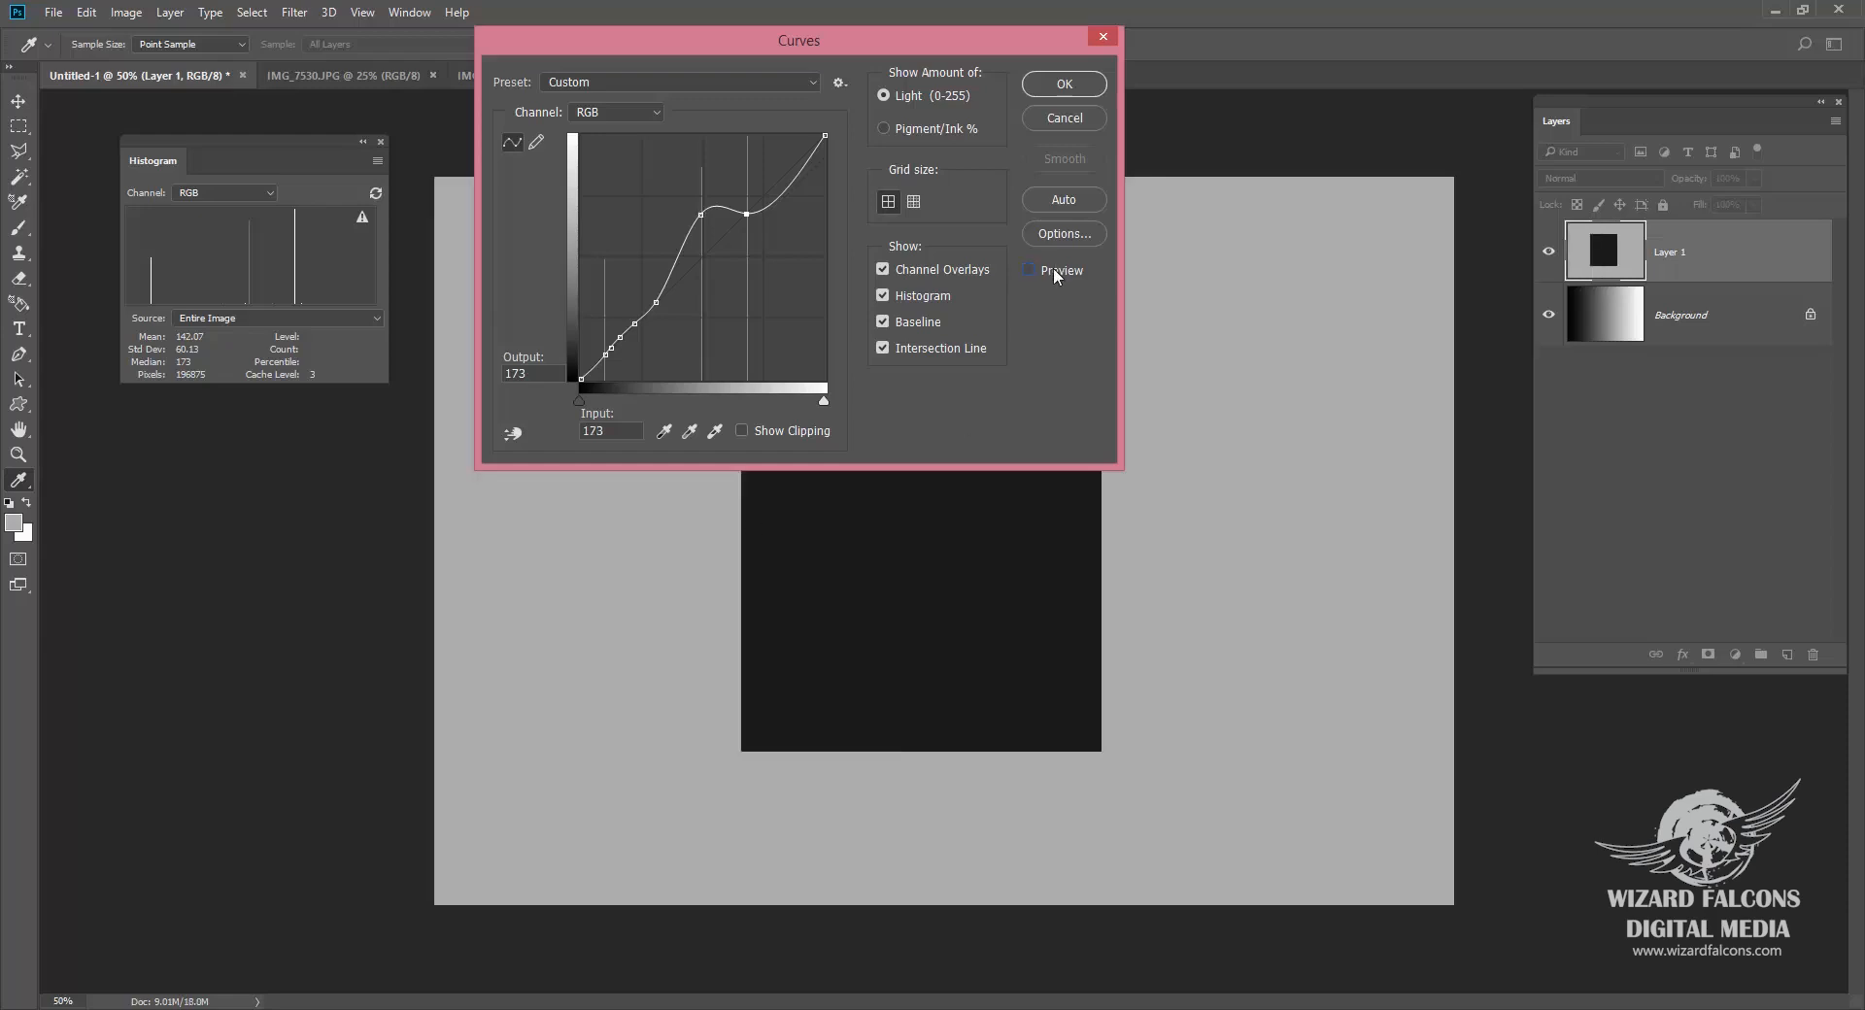
{"action": "left_click", "coordinate": [1056, 274]}
{"action": "left_click", "coordinate": [1055, 274]}
{"action": "left_click", "coordinate": [1056, 274]}
{"action": "left_click", "coordinate": [1055, 274]}
{"action": "left_click", "coordinate": [1055, 274]}
{"action": "left_click", "coordinate": [1056, 274]}
{"action": "left_click", "coordinate": [1055, 274]}
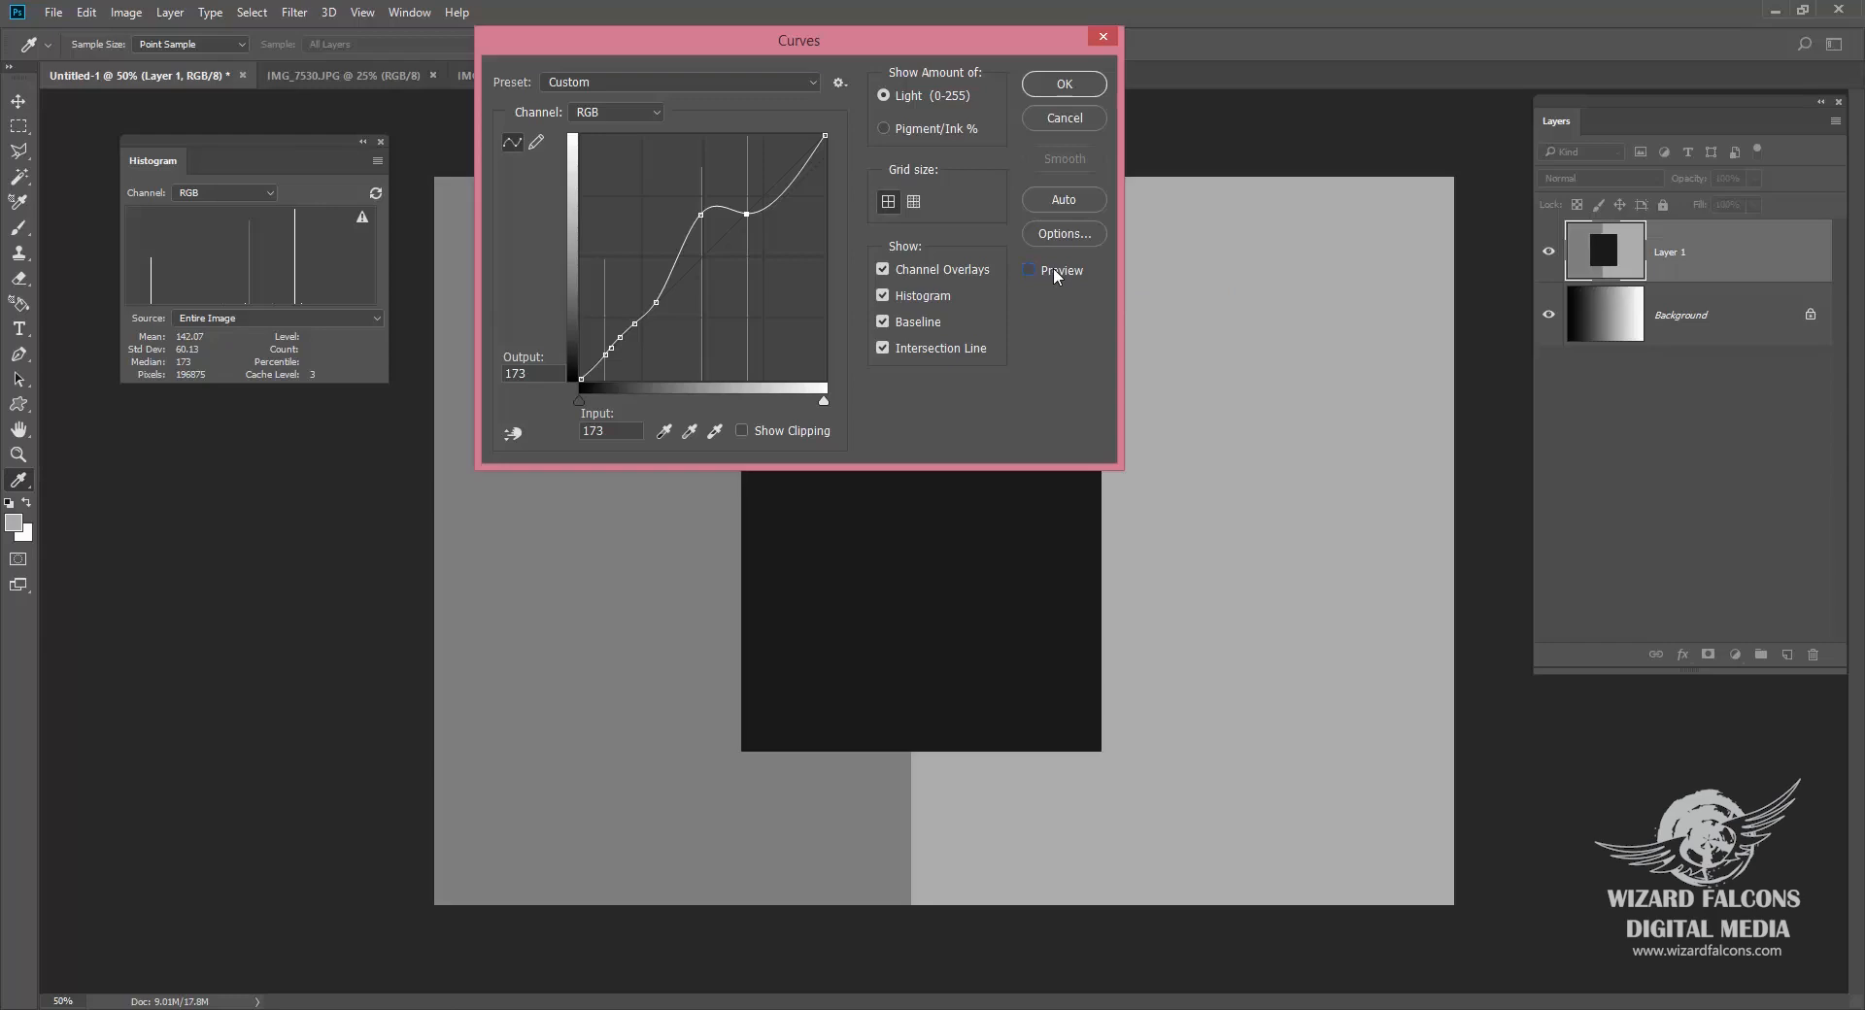
{"action": "left_click", "coordinate": [1055, 274]}
{"action": "left_click", "coordinate": [1055, 273]}
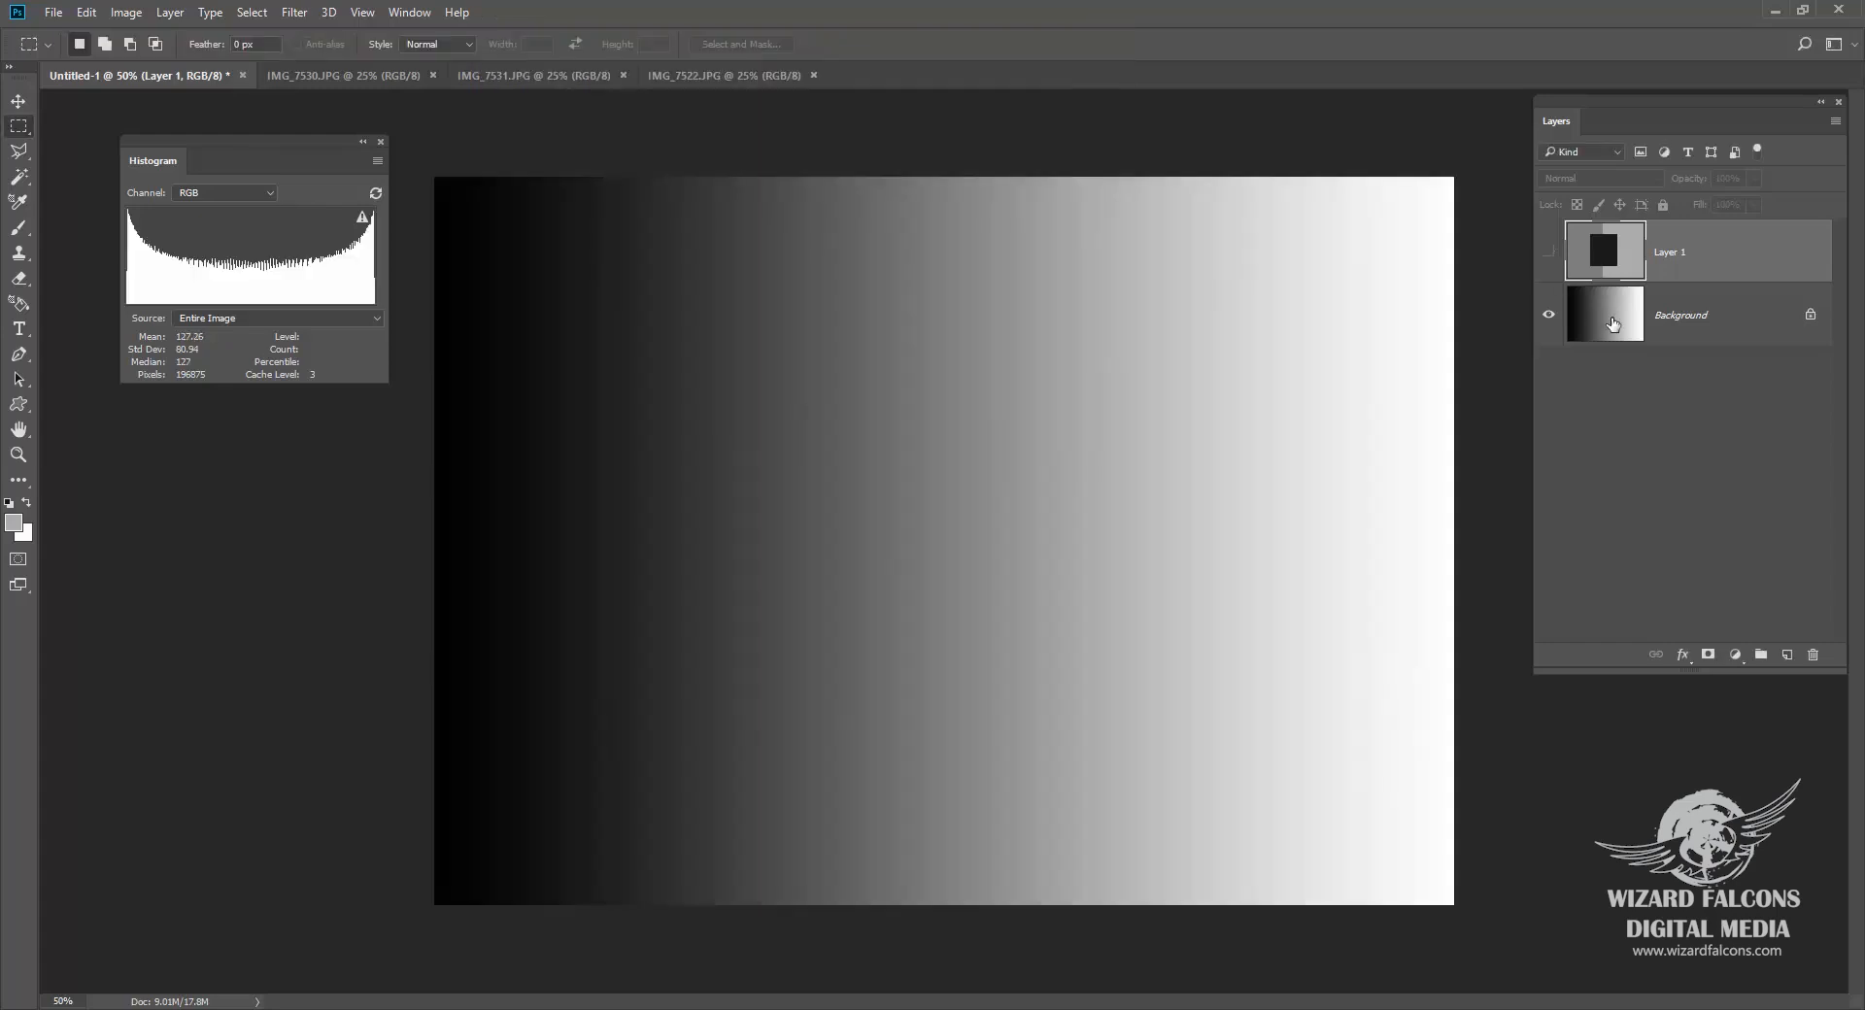
Step: Select the Background gradient layer and open its Curves adjustment, keeping the dialog clear of the gradient's dark end
{"action": "left_click", "coordinate": [1614, 324]}
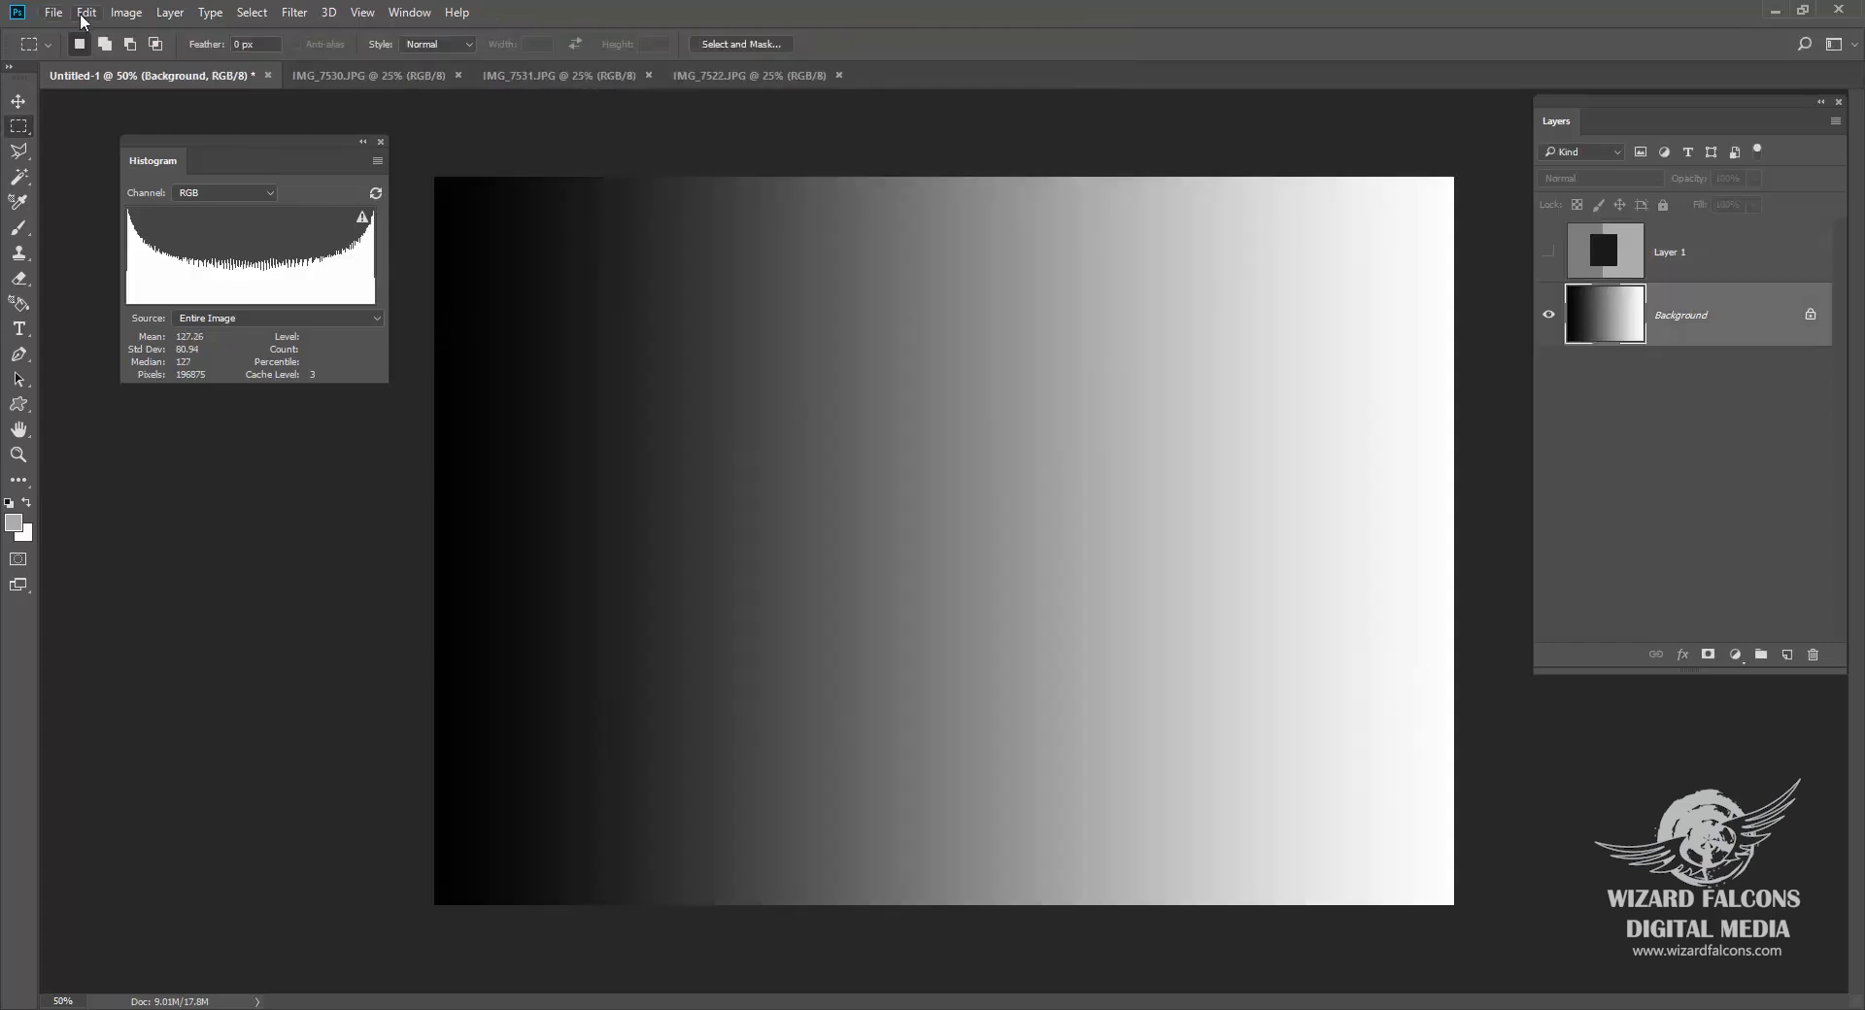
{"action": "left_click", "coordinate": [128, 13]}
{"action": "mouse_move", "coordinate": [176, 61]}
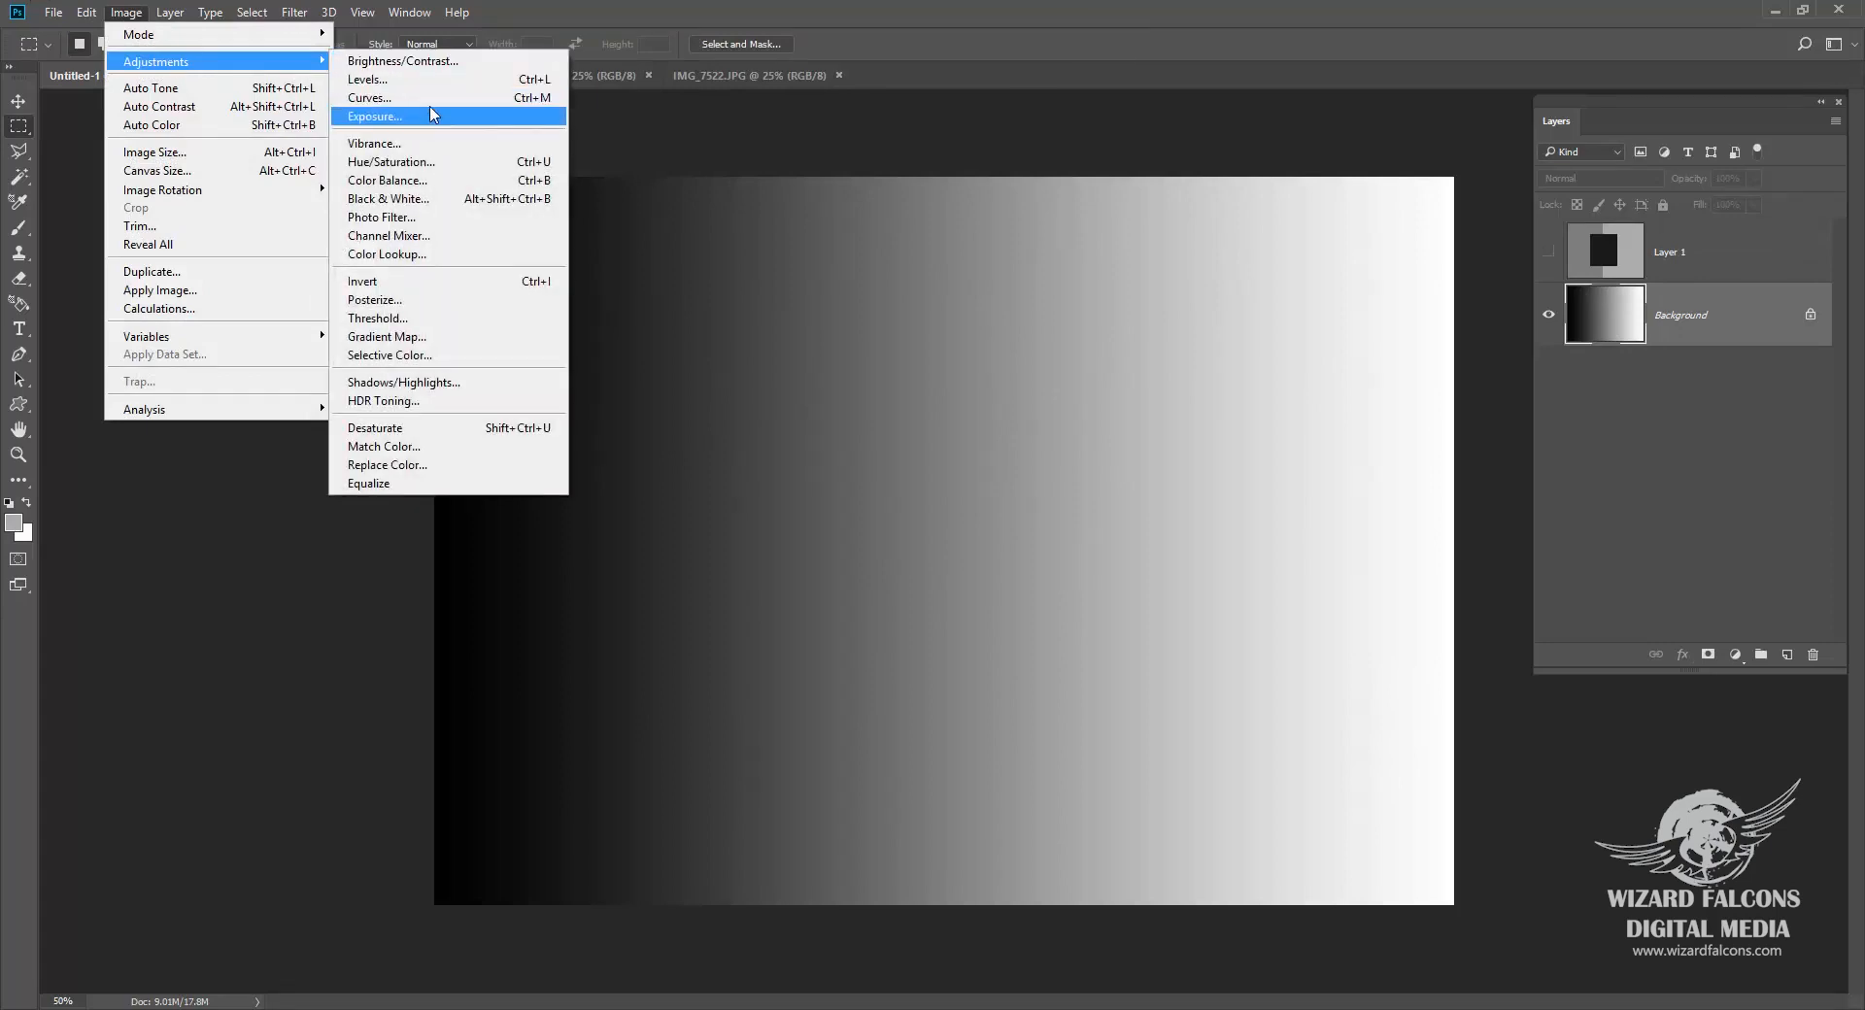
{"action": "left_click", "coordinate": [427, 97]}
{"action": "left_click_drag", "start_coordinate": [735, 51], "coordinate": [961, 52]}
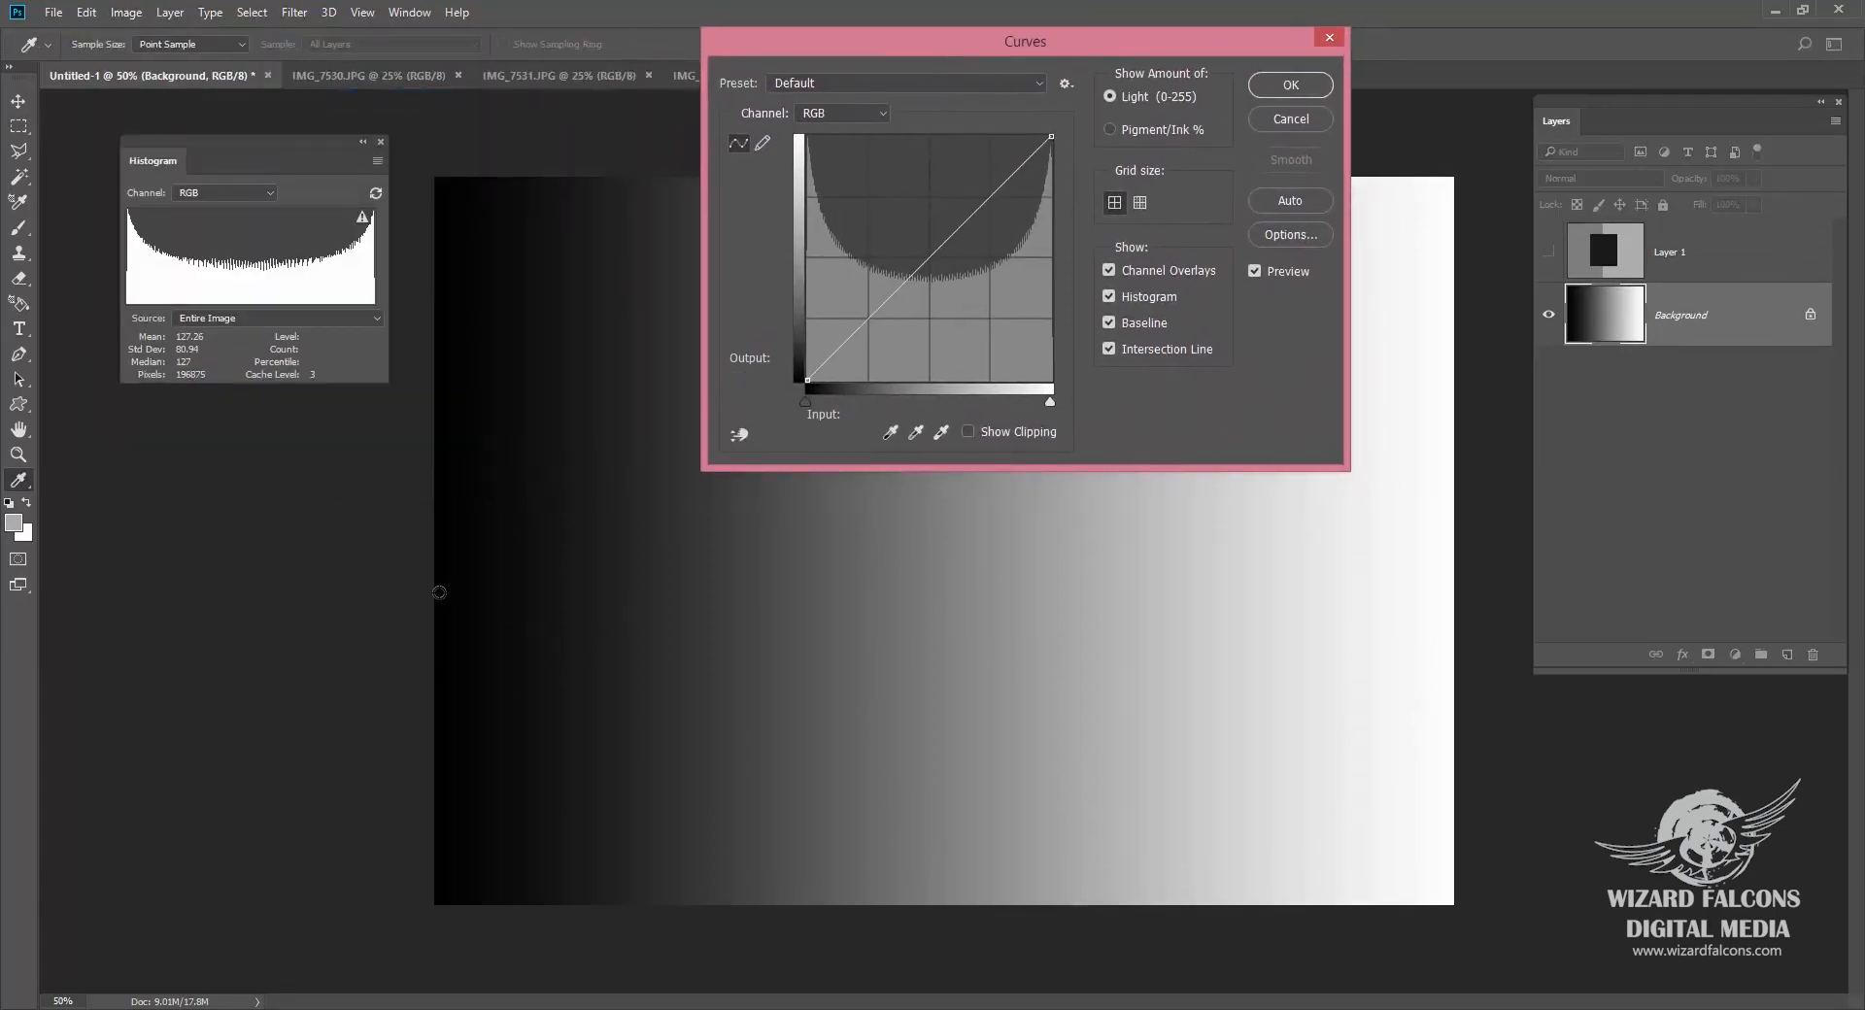
Step: Sample the gradient from its black edge to the middle gray to trace the tones along the curve
{"action": "left_click_drag", "start_coordinate": [442, 593], "coordinate": [893, 600]}
{"action": "left_click_drag", "start_coordinate": [891, 601], "coordinate": [947, 617]}
{"action": "mouse_move", "coordinate": [947, 617]}
{"action": "left_mouse_down"}
{"action": "mouse_move", "coordinate": [936, 589]}
{"action": "mouse_move", "coordinate": [962, 618]}
{"action": "mouse_move", "coordinate": [899, 622]}
{"action": "mouse_move", "coordinate": [949, 610]}
{"action": "mouse_move", "coordinate": [920, 632]}
{"action": "mouse_move", "coordinate": [905, 611]}
{"action": "left_mouse_up"}
{"action": "left_click_drag", "start_coordinate": [925, 579], "coordinate": [946, 576]}
Step: Add five points along the diagonal curve: midpoint 128/128, both quarter tones, 93/92 and one just above the midpoint
{"action": "left_click", "coordinate": [929, 257]}
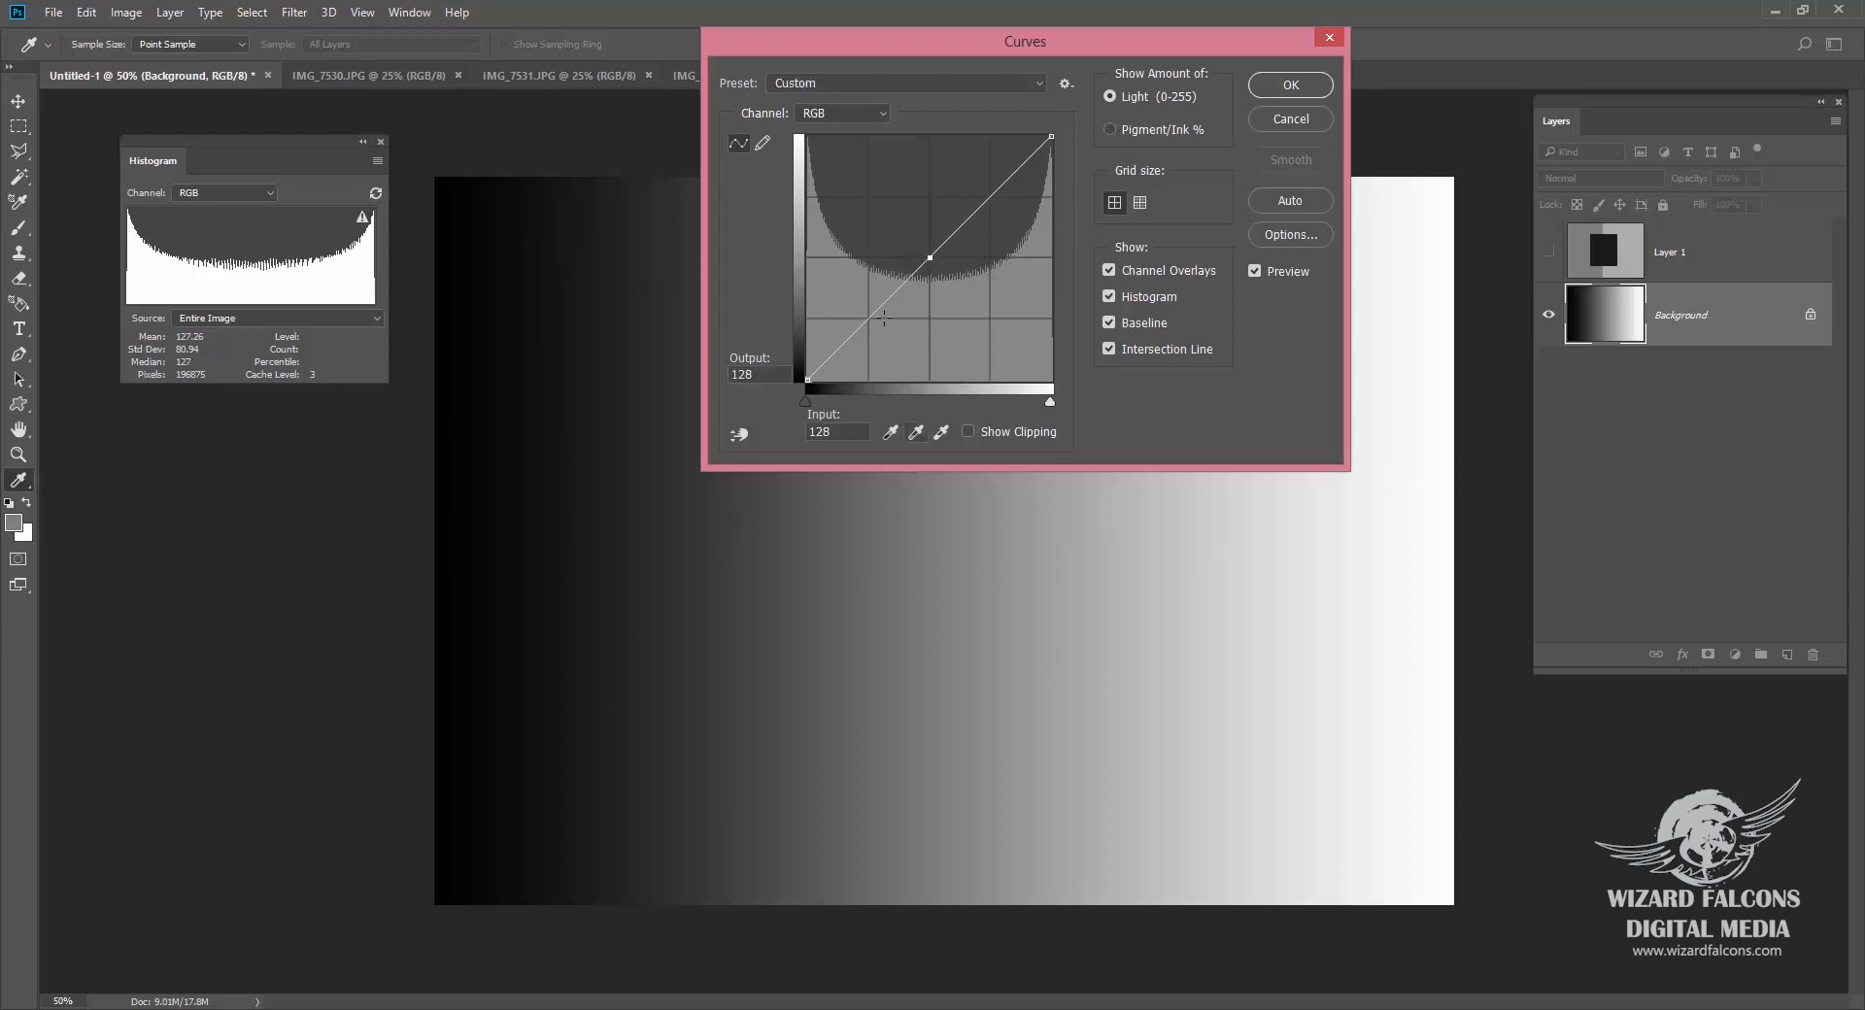
{"action": "left_click", "coordinate": [865, 321]}
{"action": "left_click", "coordinate": [991, 198]}
{"action": "left_click", "coordinate": [896, 290]}
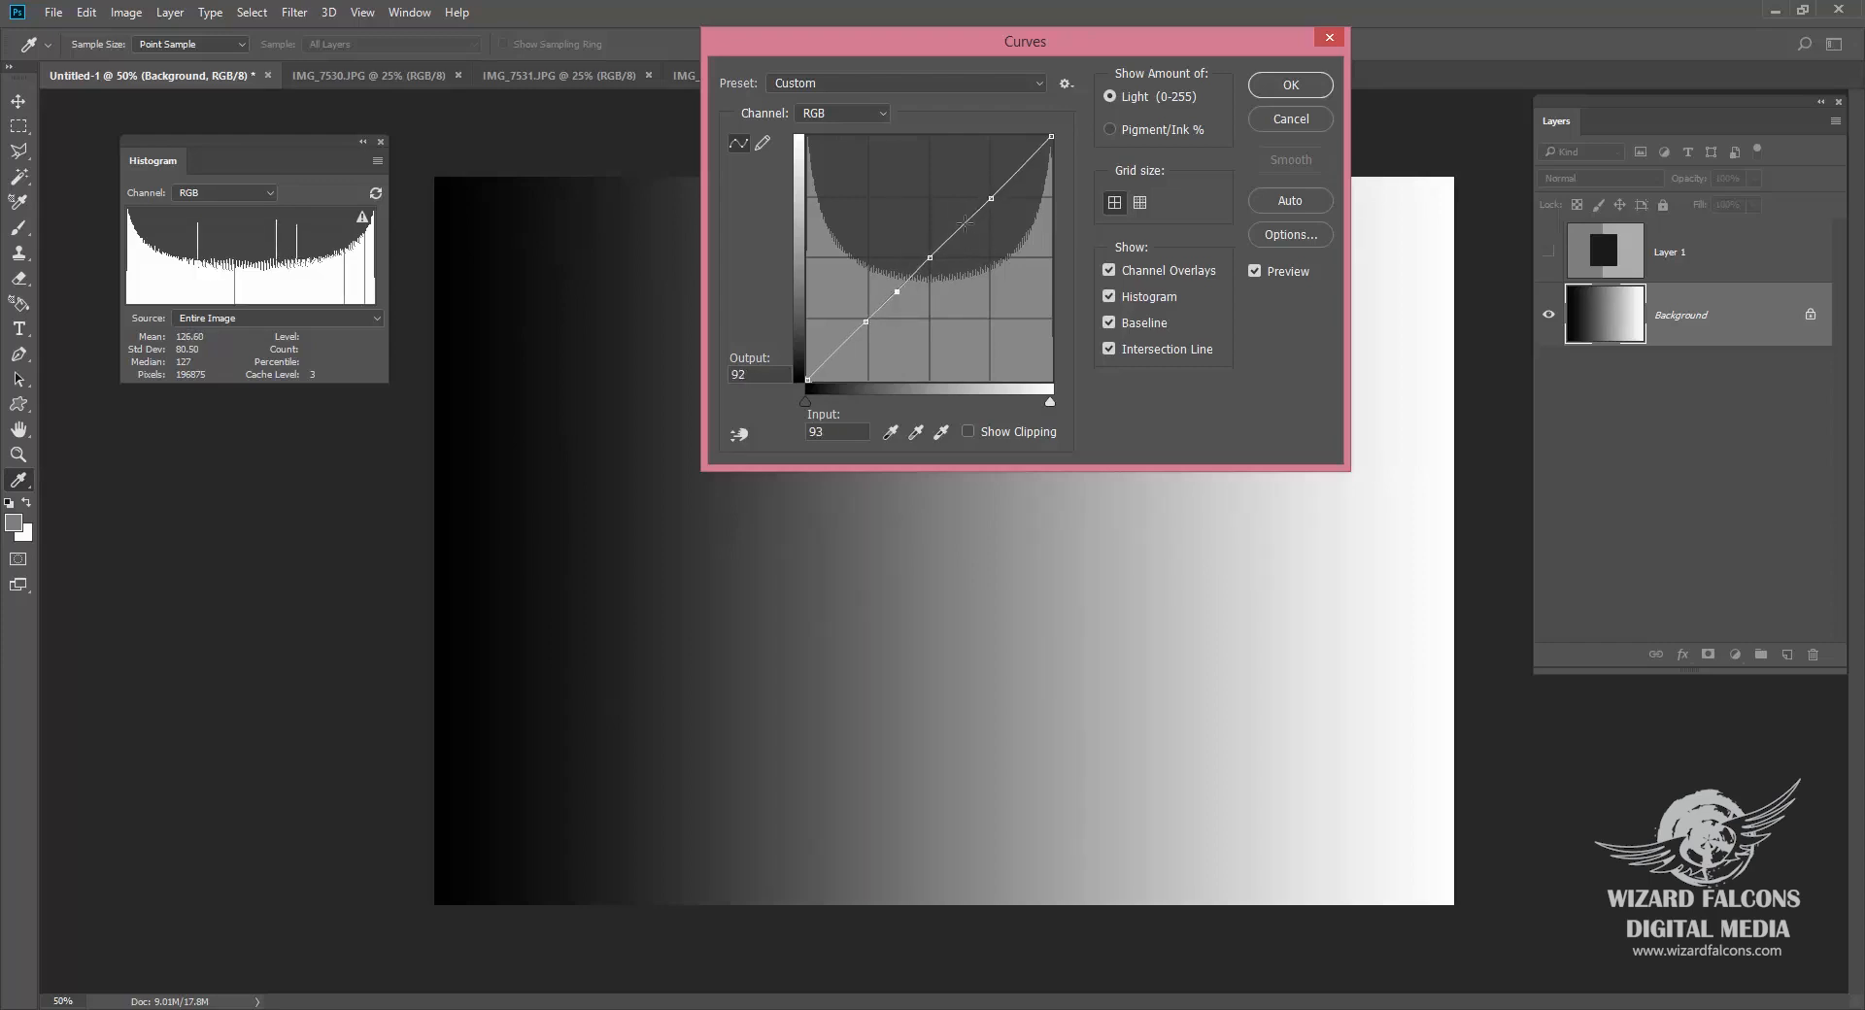
{"action": "left_click", "coordinate": [961, 226]}
Step: Set the middle curve point to input 128, output 255, and sample the gradient's dark tones
{"action": "left_click", "coordinate": [929, 260]}
{"action": "left_click_drag", "start_coordinate": [842, 433], "coordinate": [712, 431]}
{"action": "left_click_drag", "start_coordinate": [749, 373], "coordinate": [637, 362]}
{"action": "type", "text": "255"}
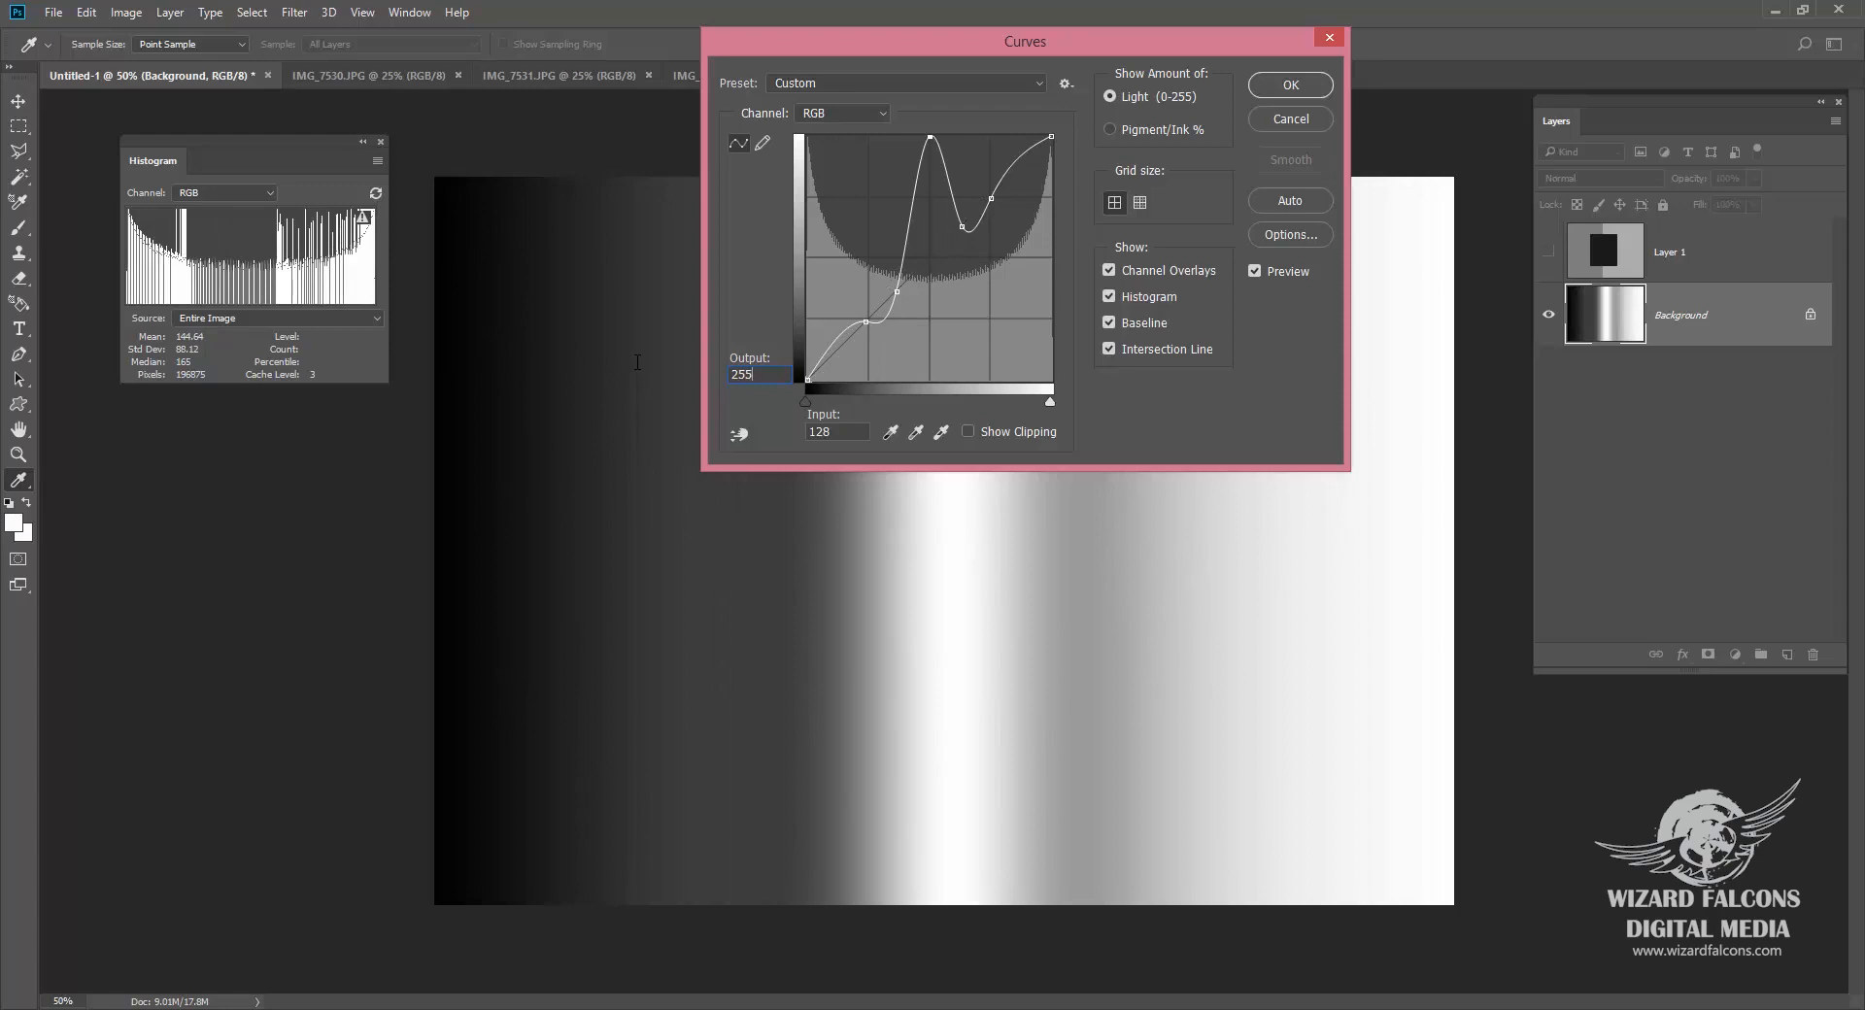
{"action": "left_click_drag", "start_coordinate": [435, 661], "coordinate": [610, 653]}
Step: Straighten the curve's shadow and highlight sections with extra points, including 85/85, and sample across the gradient
{"action": "left_click", "coordinate": [843, 343]}
{"action": "left_click_drag", "start_coordinate": [878, 310], "coordinate": [889, 302]}
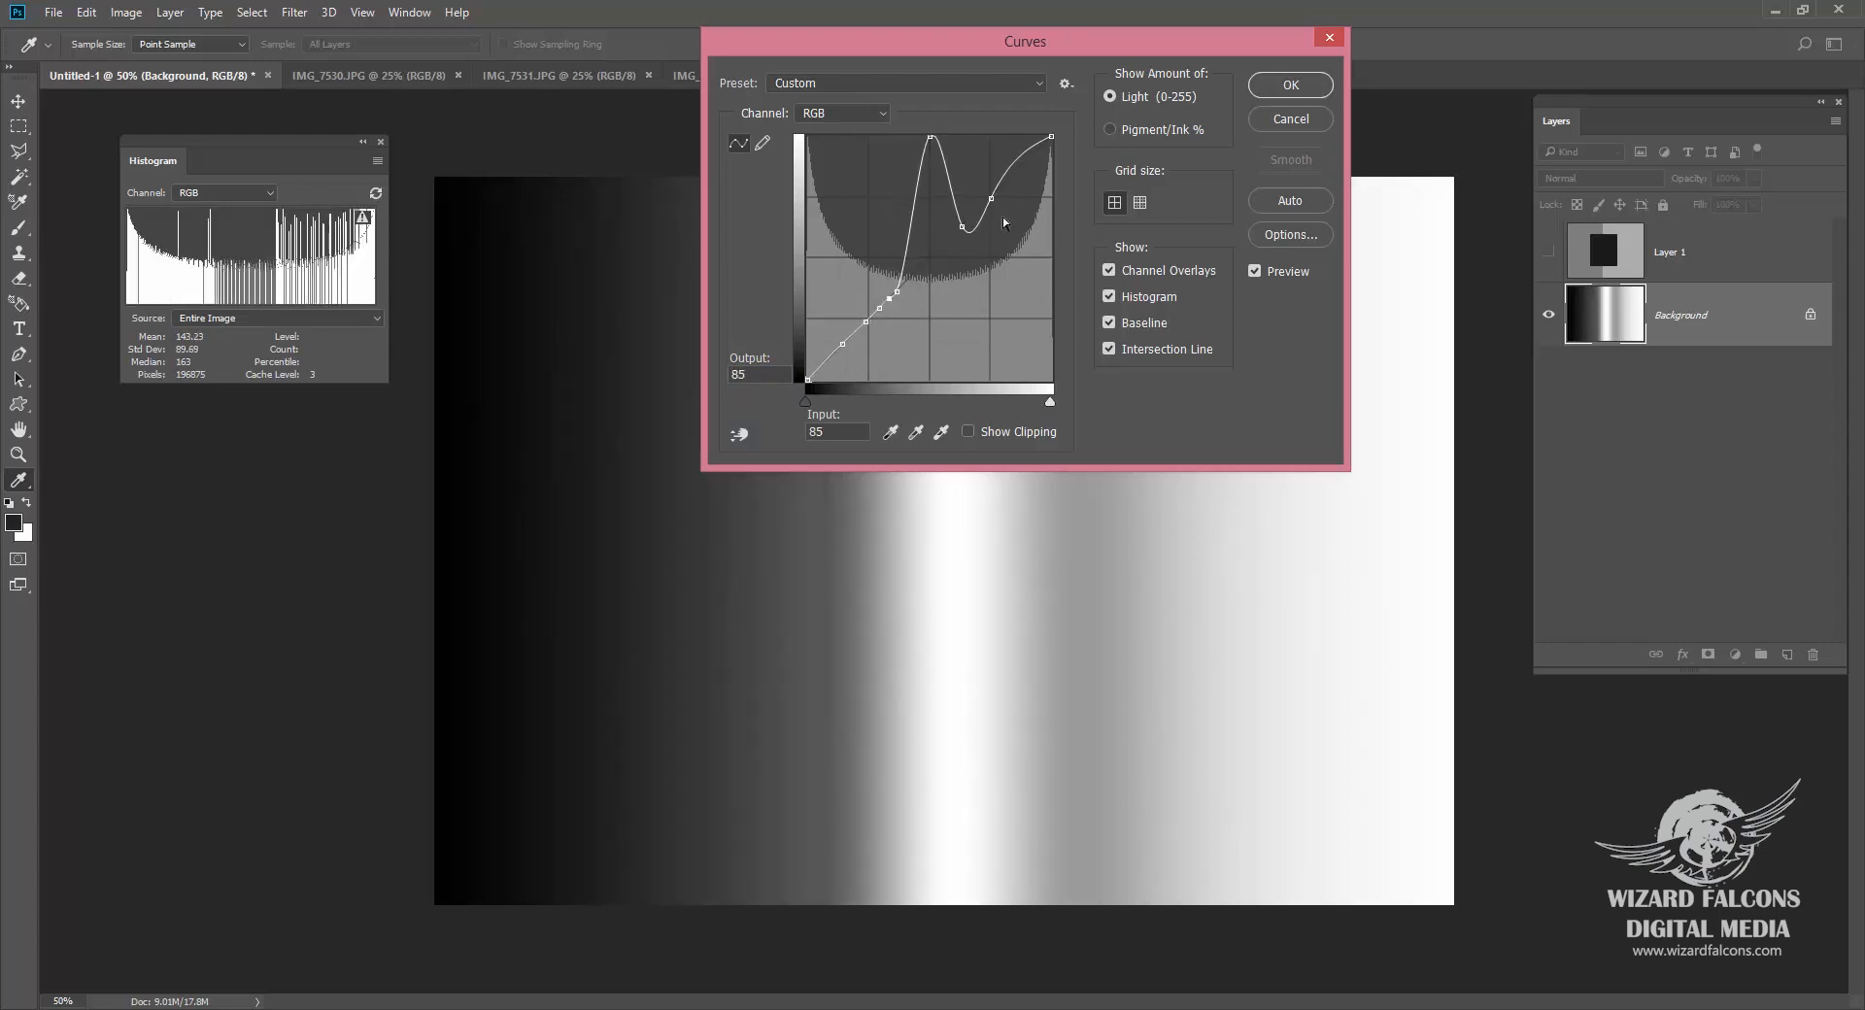
{"action": "left_click", "coordinate": [972, 215]}
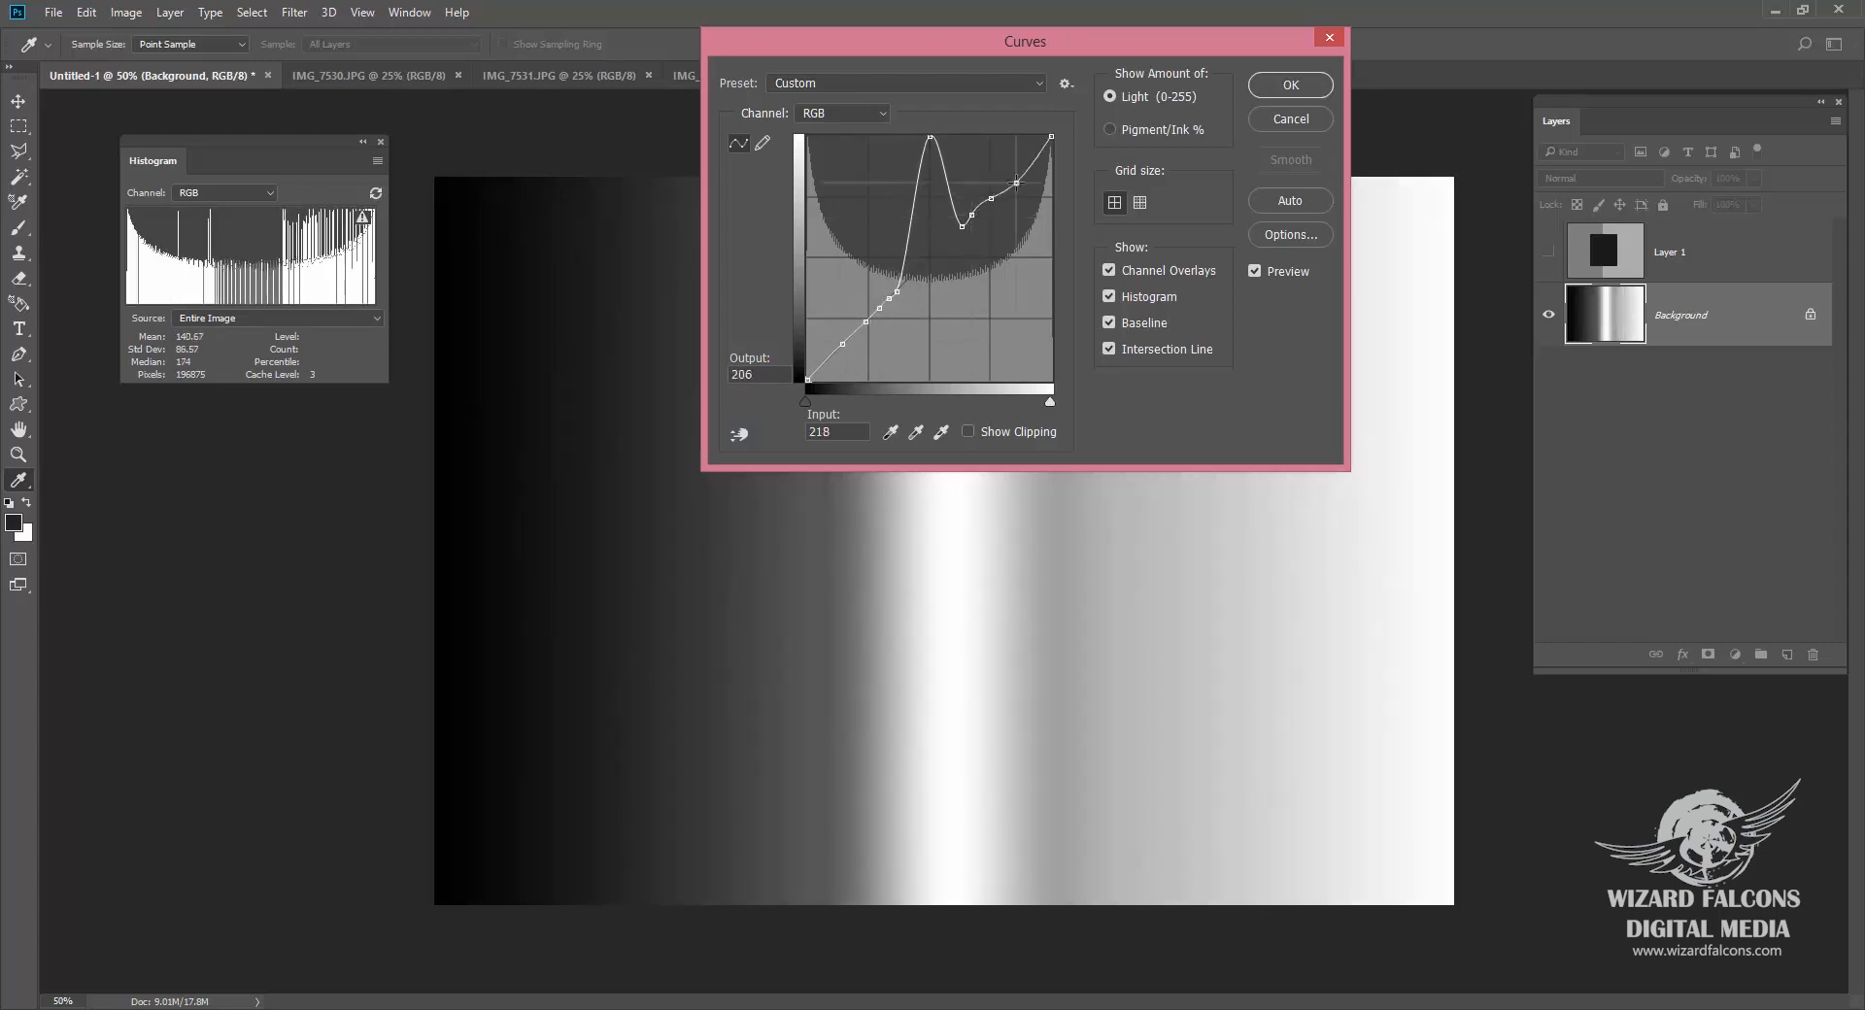
{"action": "left_click", "coordinate": [1010, 178]}
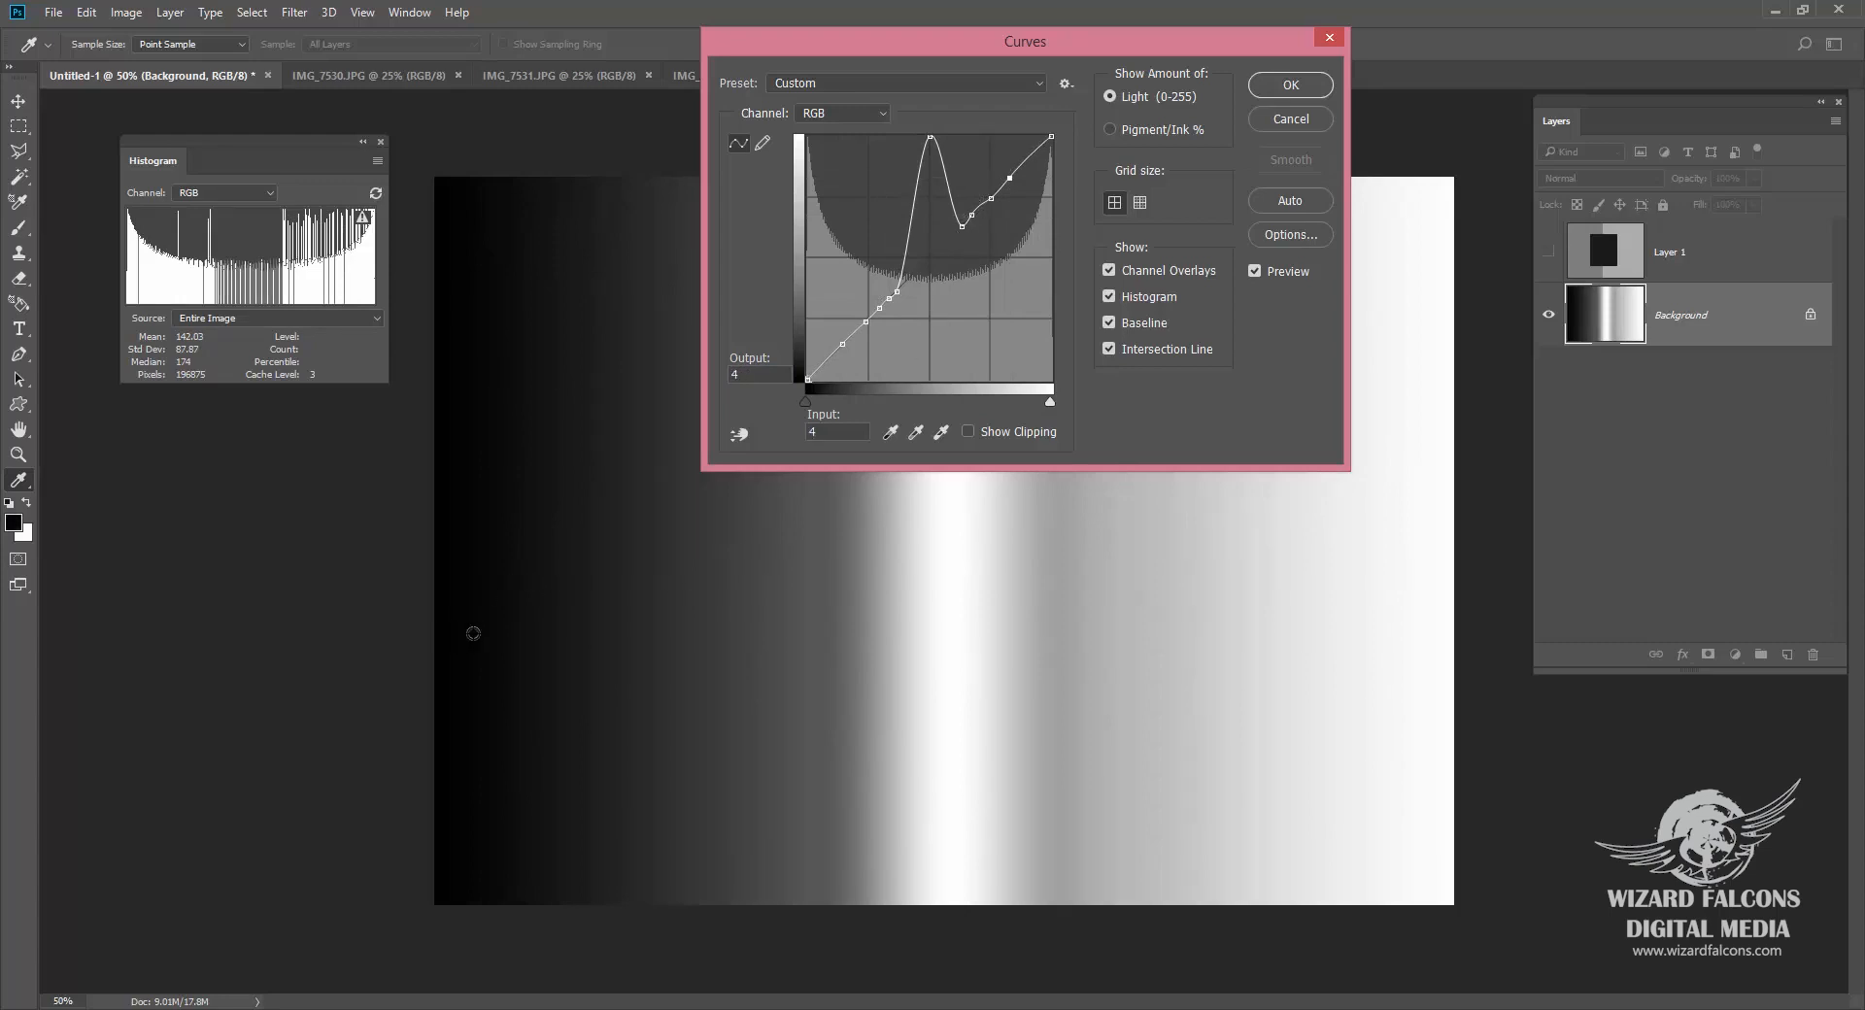
{"action": "mouse_move", "coordinate": [583, 638]}
{"action": "left_mouse_down"}
{"action": "mouse_move", "coordinate": [1179, 673]}
{"action": "mouse_move", "coordinate": [1460, 664]}
{"action": "mouse_move", "coordinate": [1444, 666]}
{"action": "left_mouse_up"}
Step: Pull the middle curve point down to input 127, output 0, and sample across the whole gradient
{"action": "left_click", "coordinate": [931, 140]}
{"action": "left_click_drag", "start_coordinate": [931, 137], "coordinate": [935, 391]}
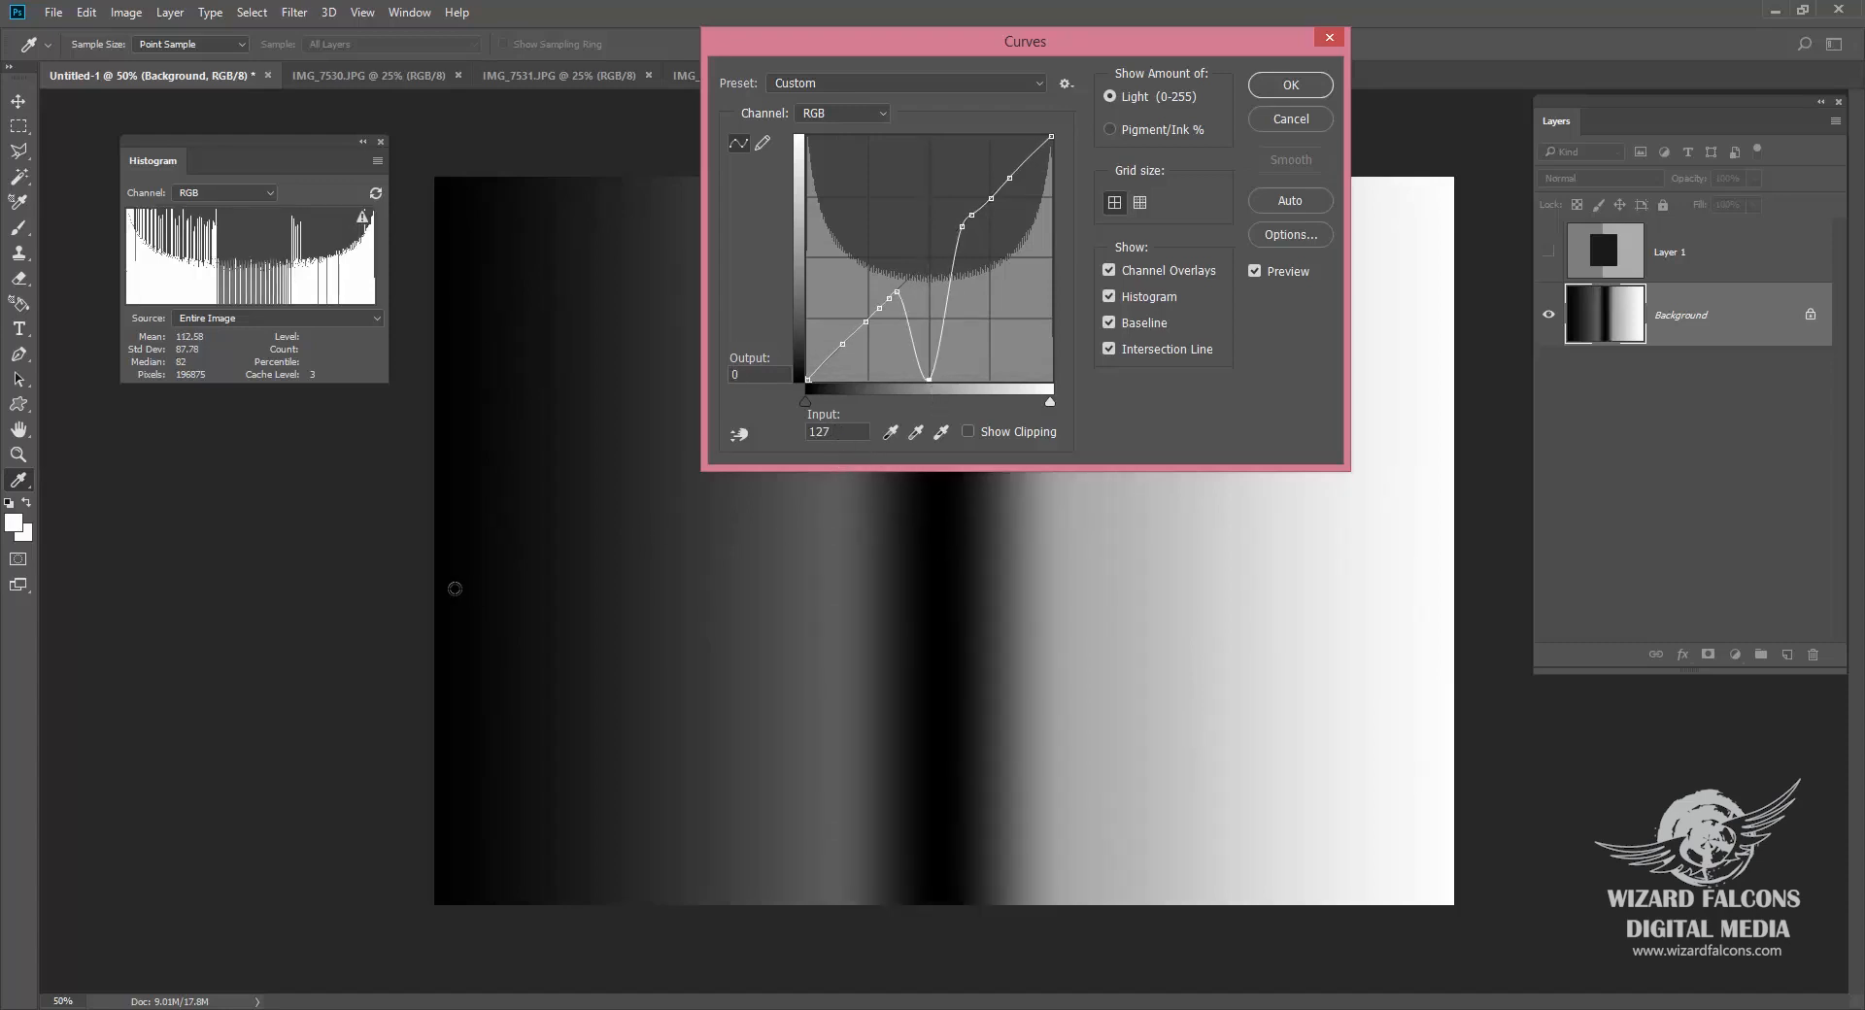
{"action": "left_click_drag", "start_coordinate": [442, 600], "coordinate": [1450, 586]}
Step: Raise the shadow point to input 24, output 255, lower the highlight point to 199/11, and apply the curve to the gradient
{"action": "left_click_drag", "start_coordinate": [837, 348], "coordinate": [831, 137]}
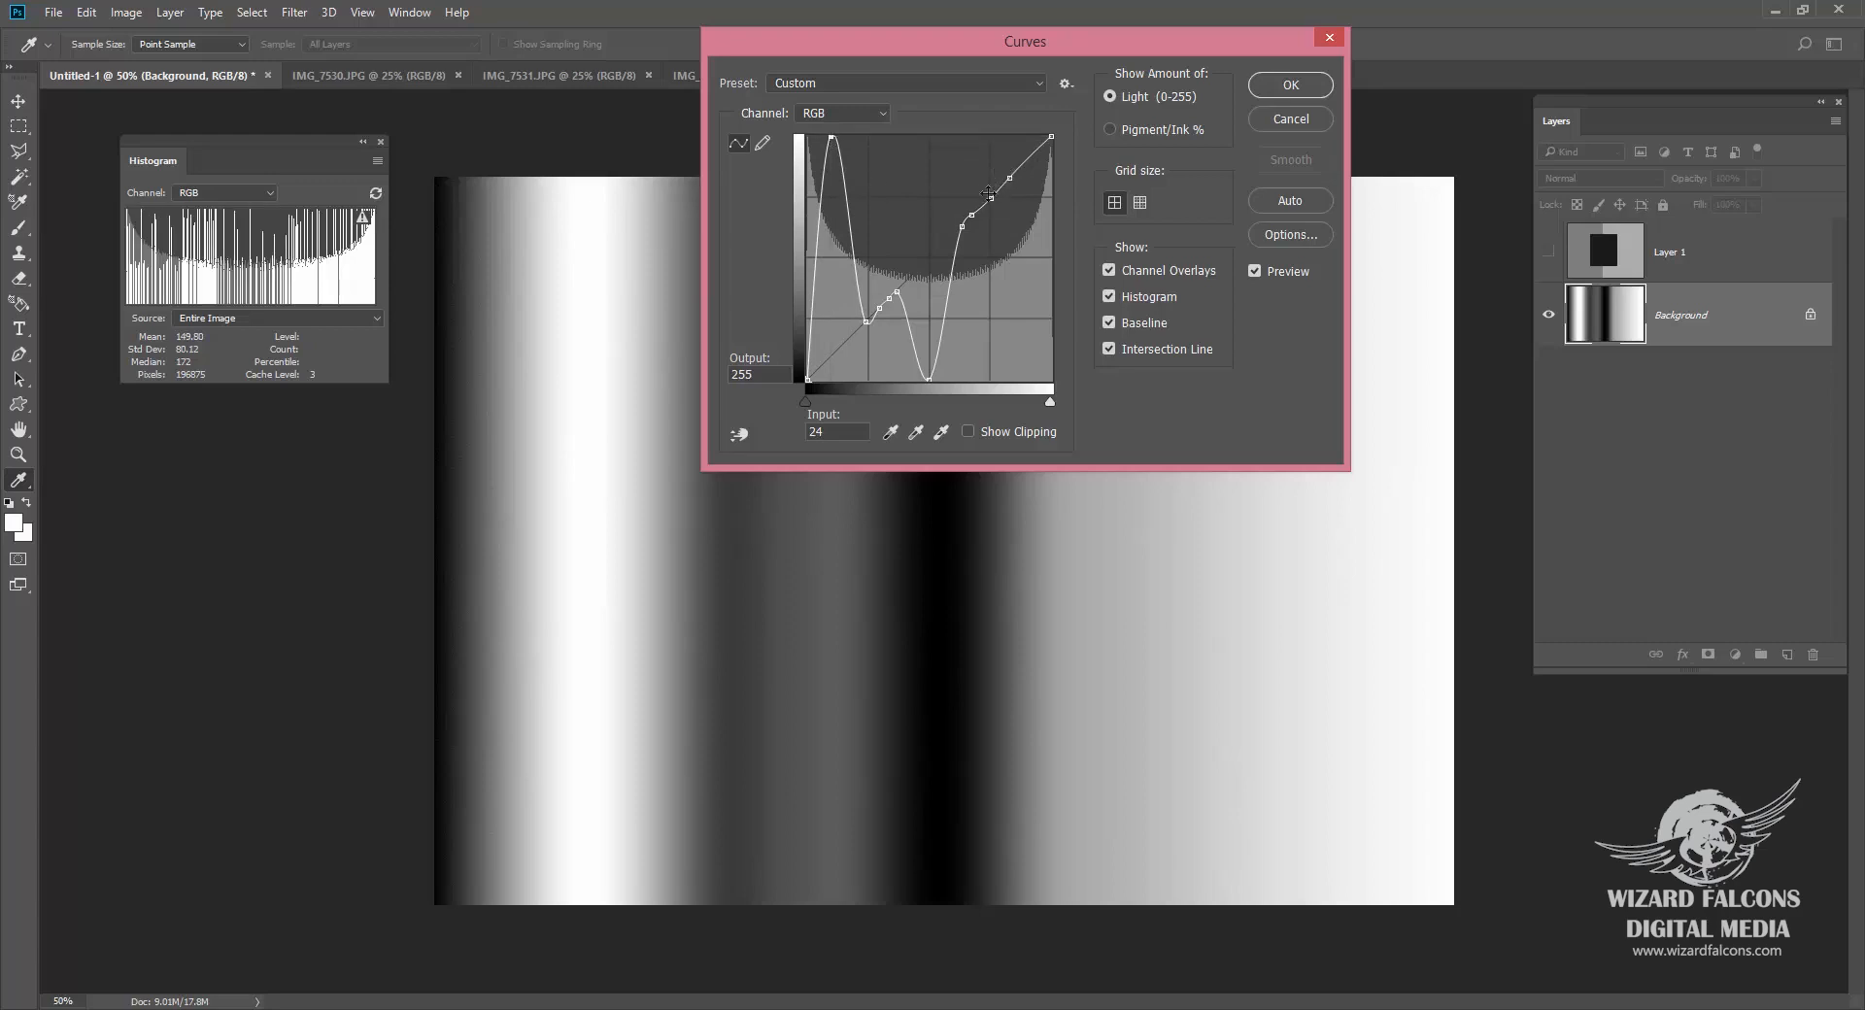
{"action": "left_click_drag", "start_coordinate": [991, 198], "coordinate": [997, 370]}
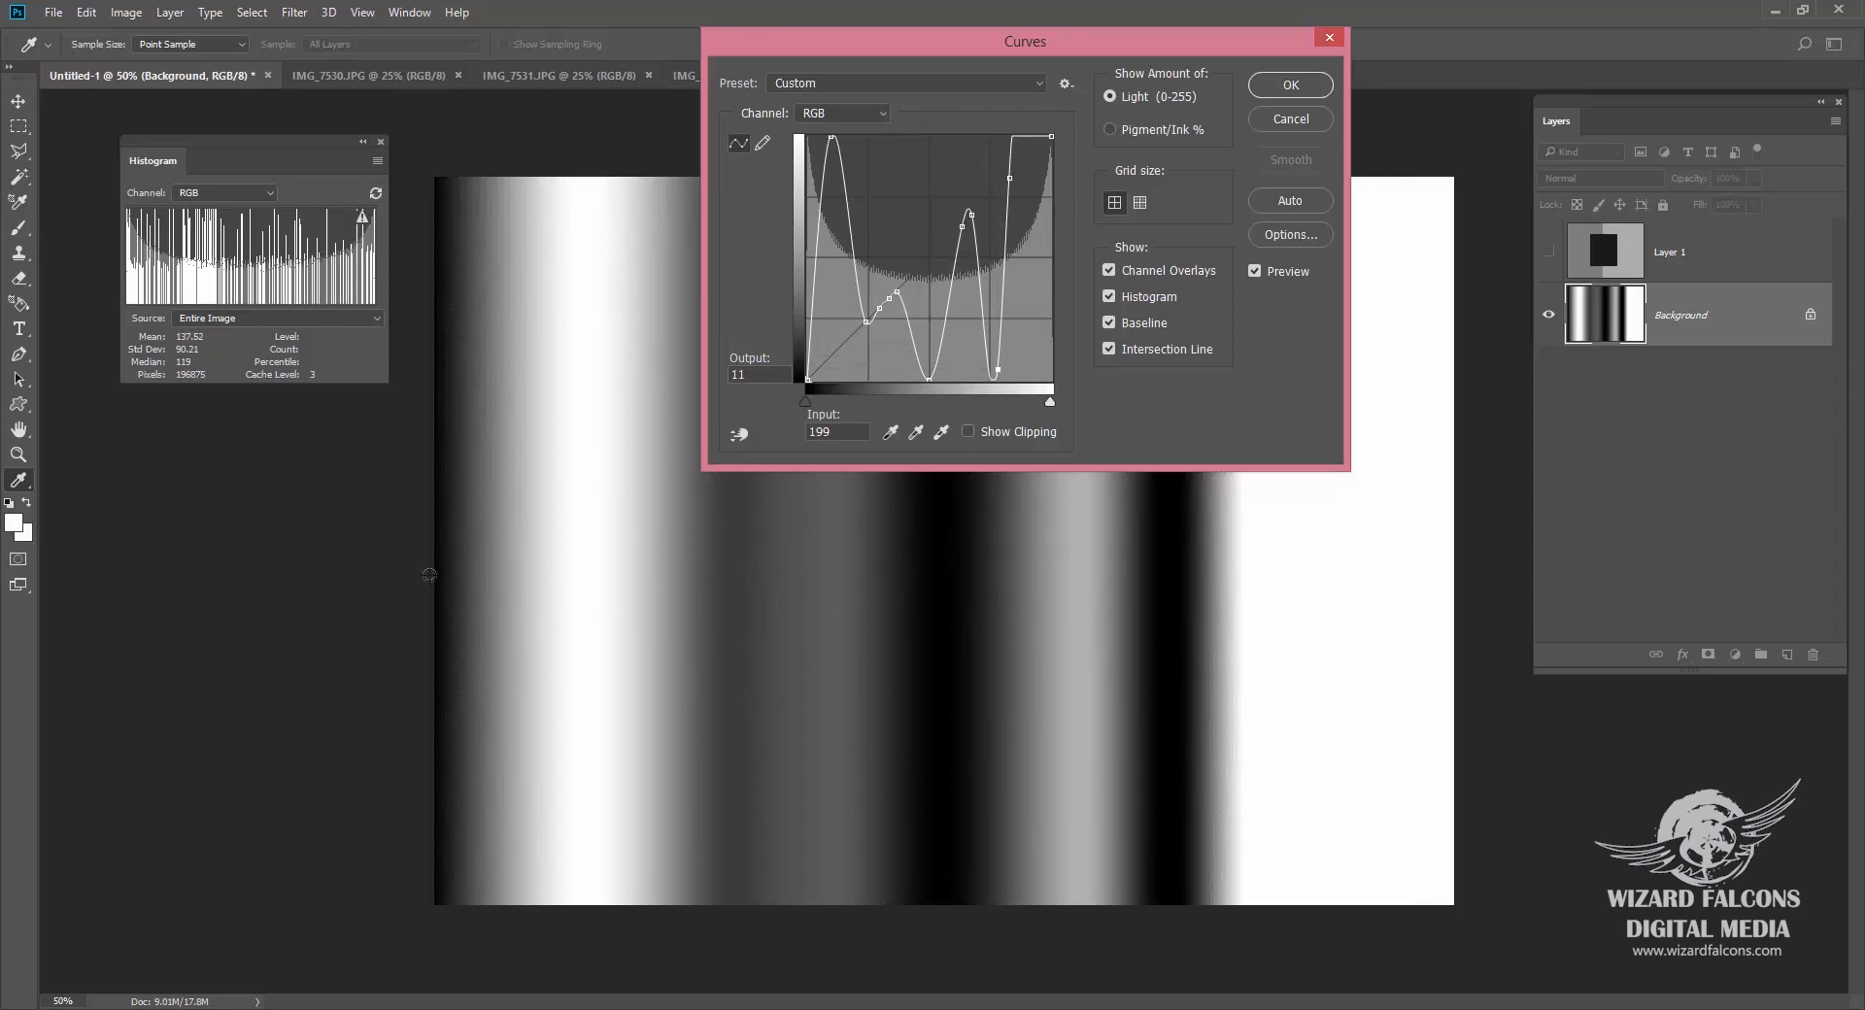
{"action": "left_click_drag", "start_coordinate": [440, 580], "coordinate": [1424, 628]}
{"action": "key", "text": "Return"}
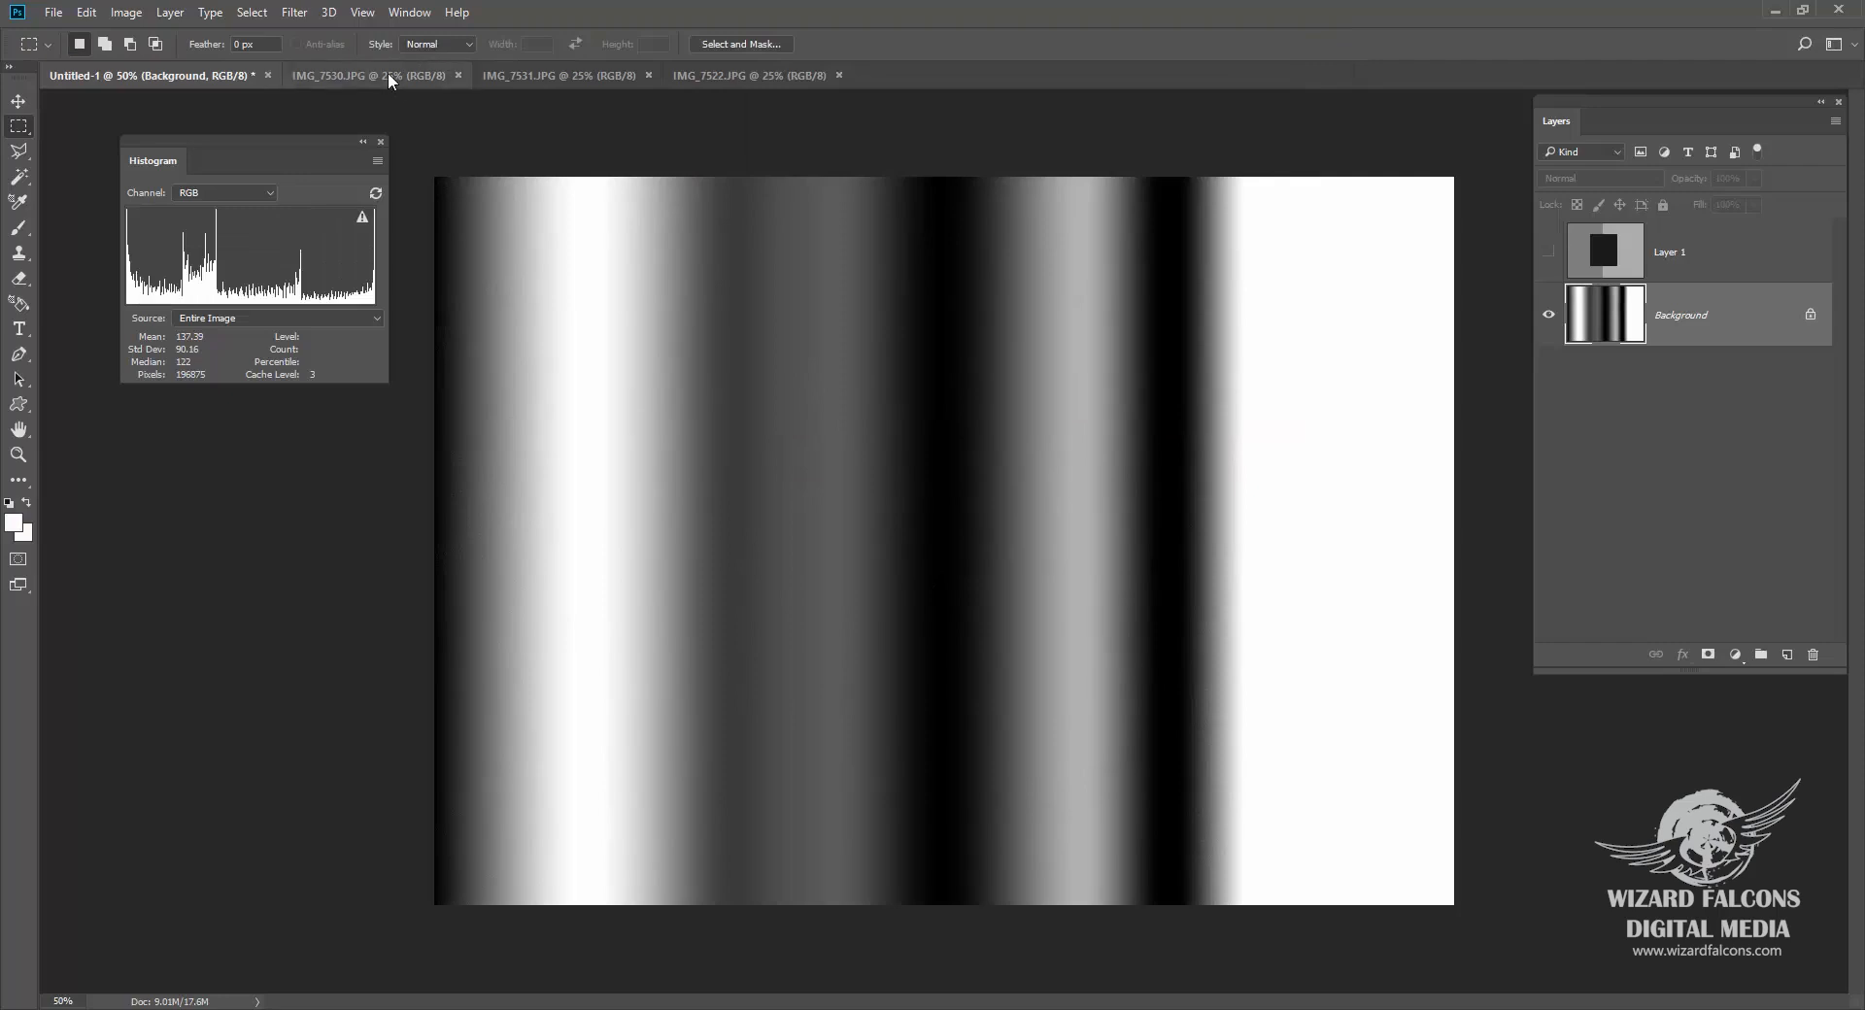
Step: Switch to IMG_7522.JPG and open its Curves adjustment, moving the Histogram and Curves windows aside to expose the photo
{"action": "left_click", "coordinate": [740, 76]}
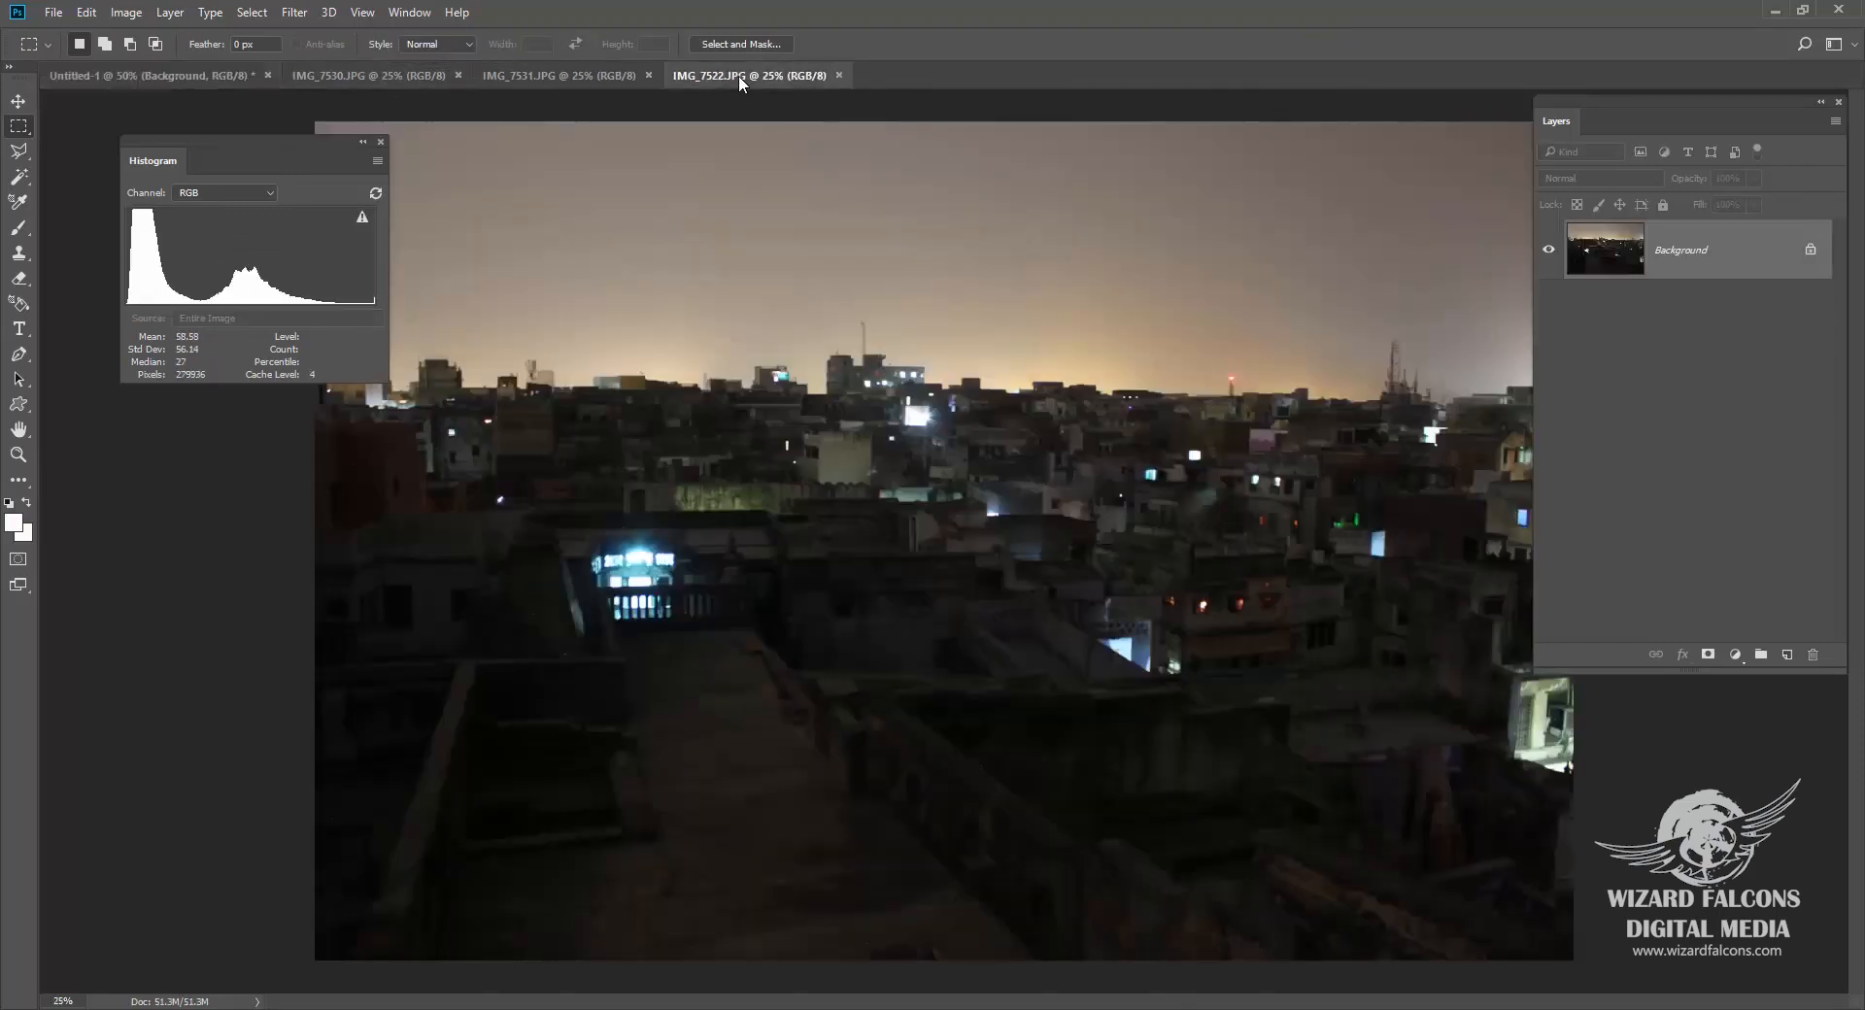
{"action": "left_click_drag", "start_coordinate": [279, 146], "coordinate": [224, 121]}
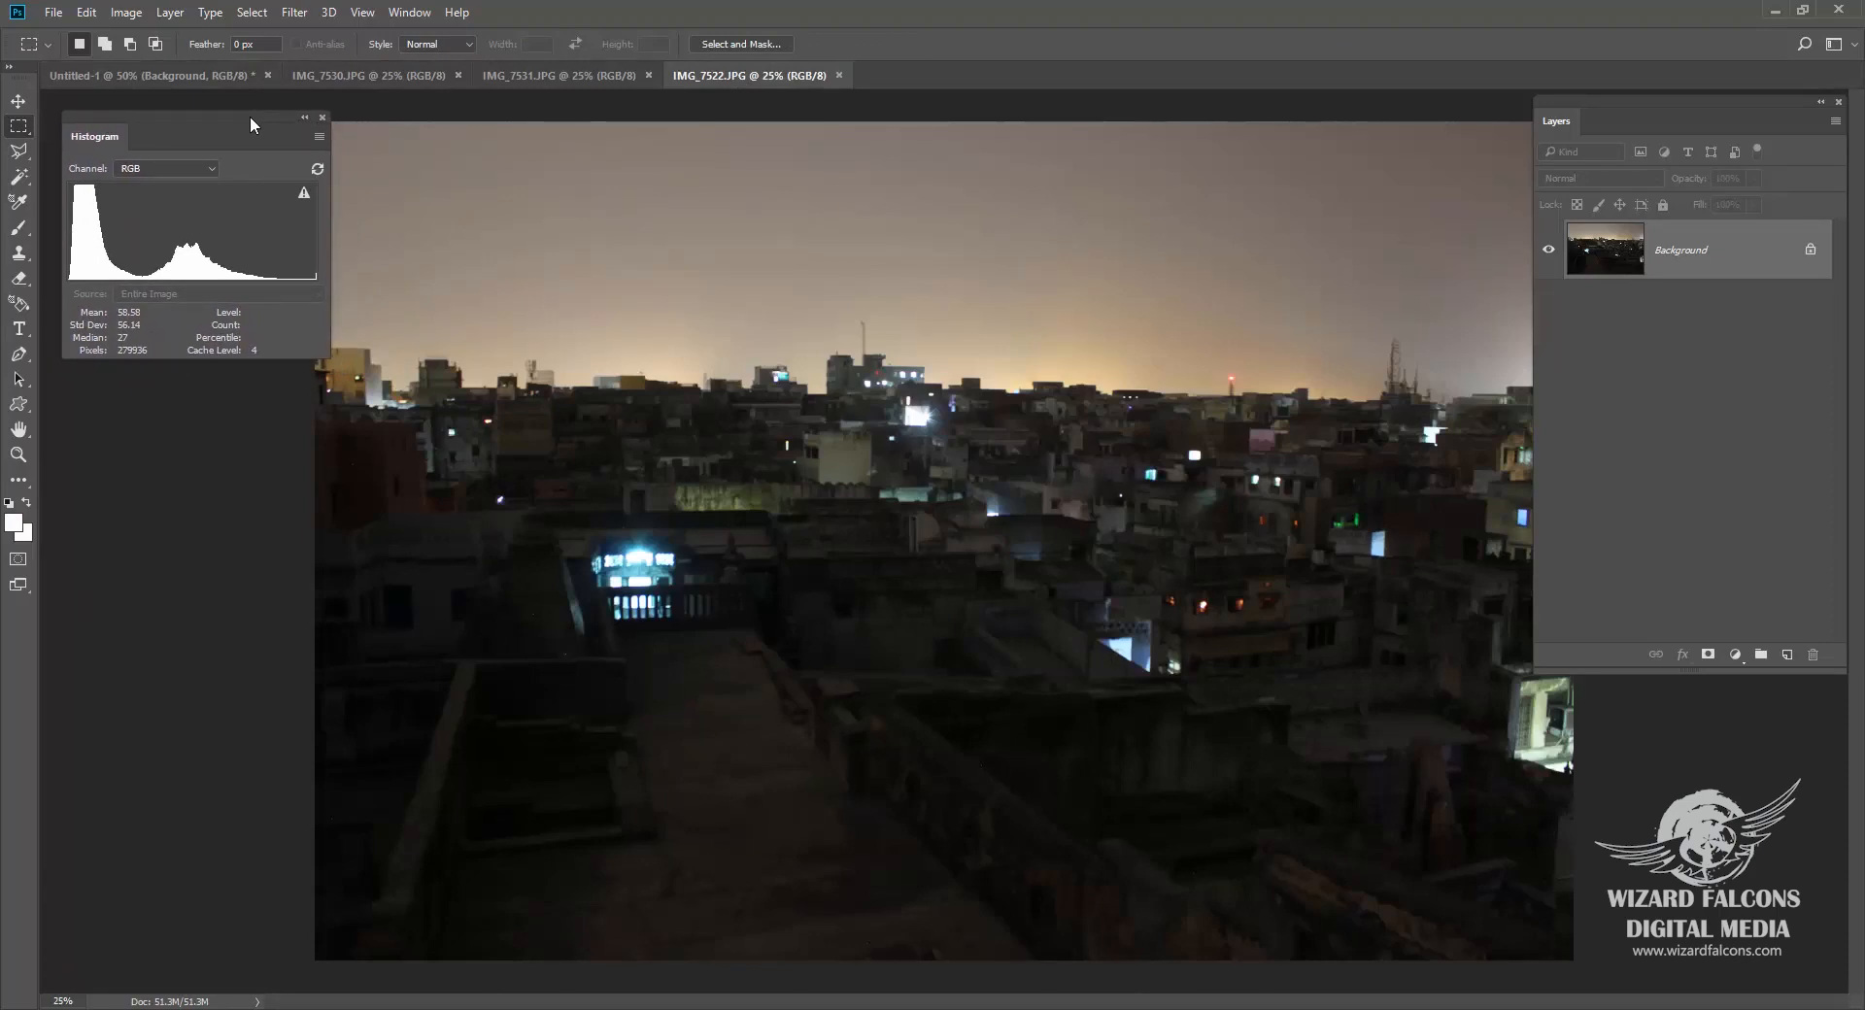
{"action": "left_click", "coordinate": [126, 12]}
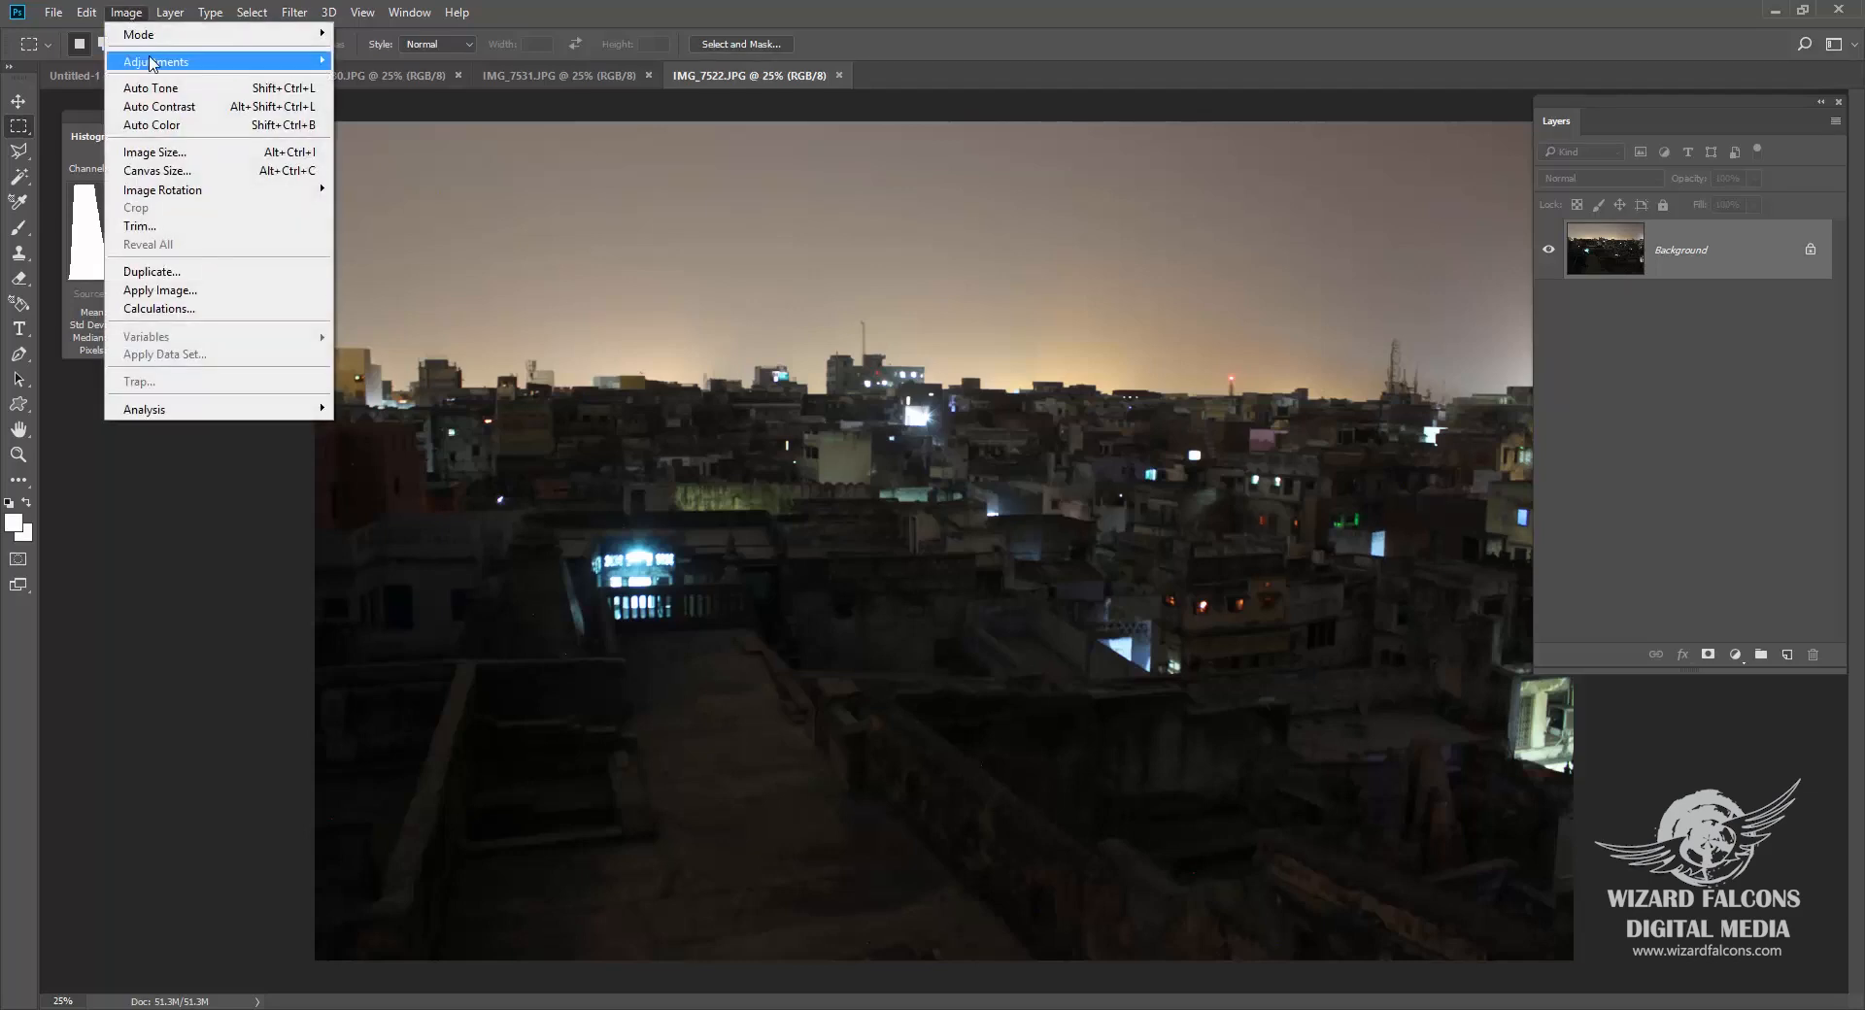
{"action": "mouse_move", "coordinate": [194, 61]}
{"action": "left_click", "coordinate": [393, 98]}
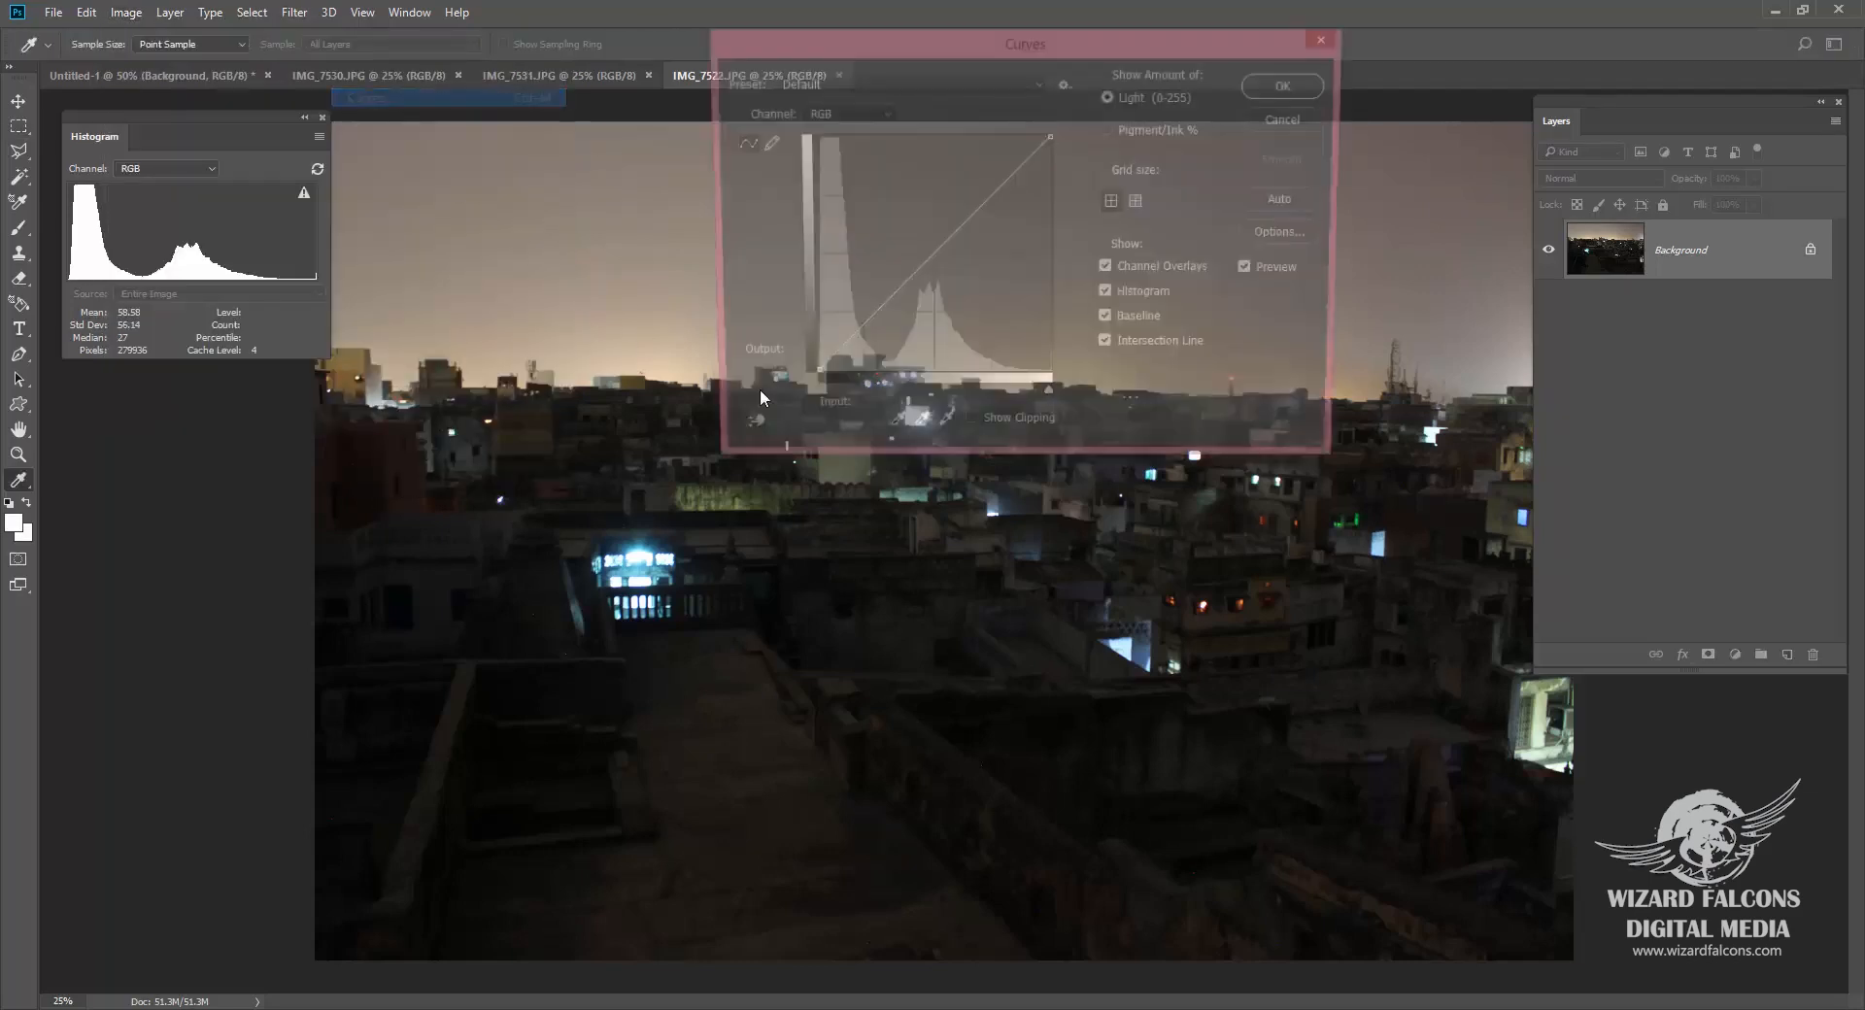
{"action": "left_click_drag", "start_coordinate": [895, 66], "coordinate": [1466, 367]}
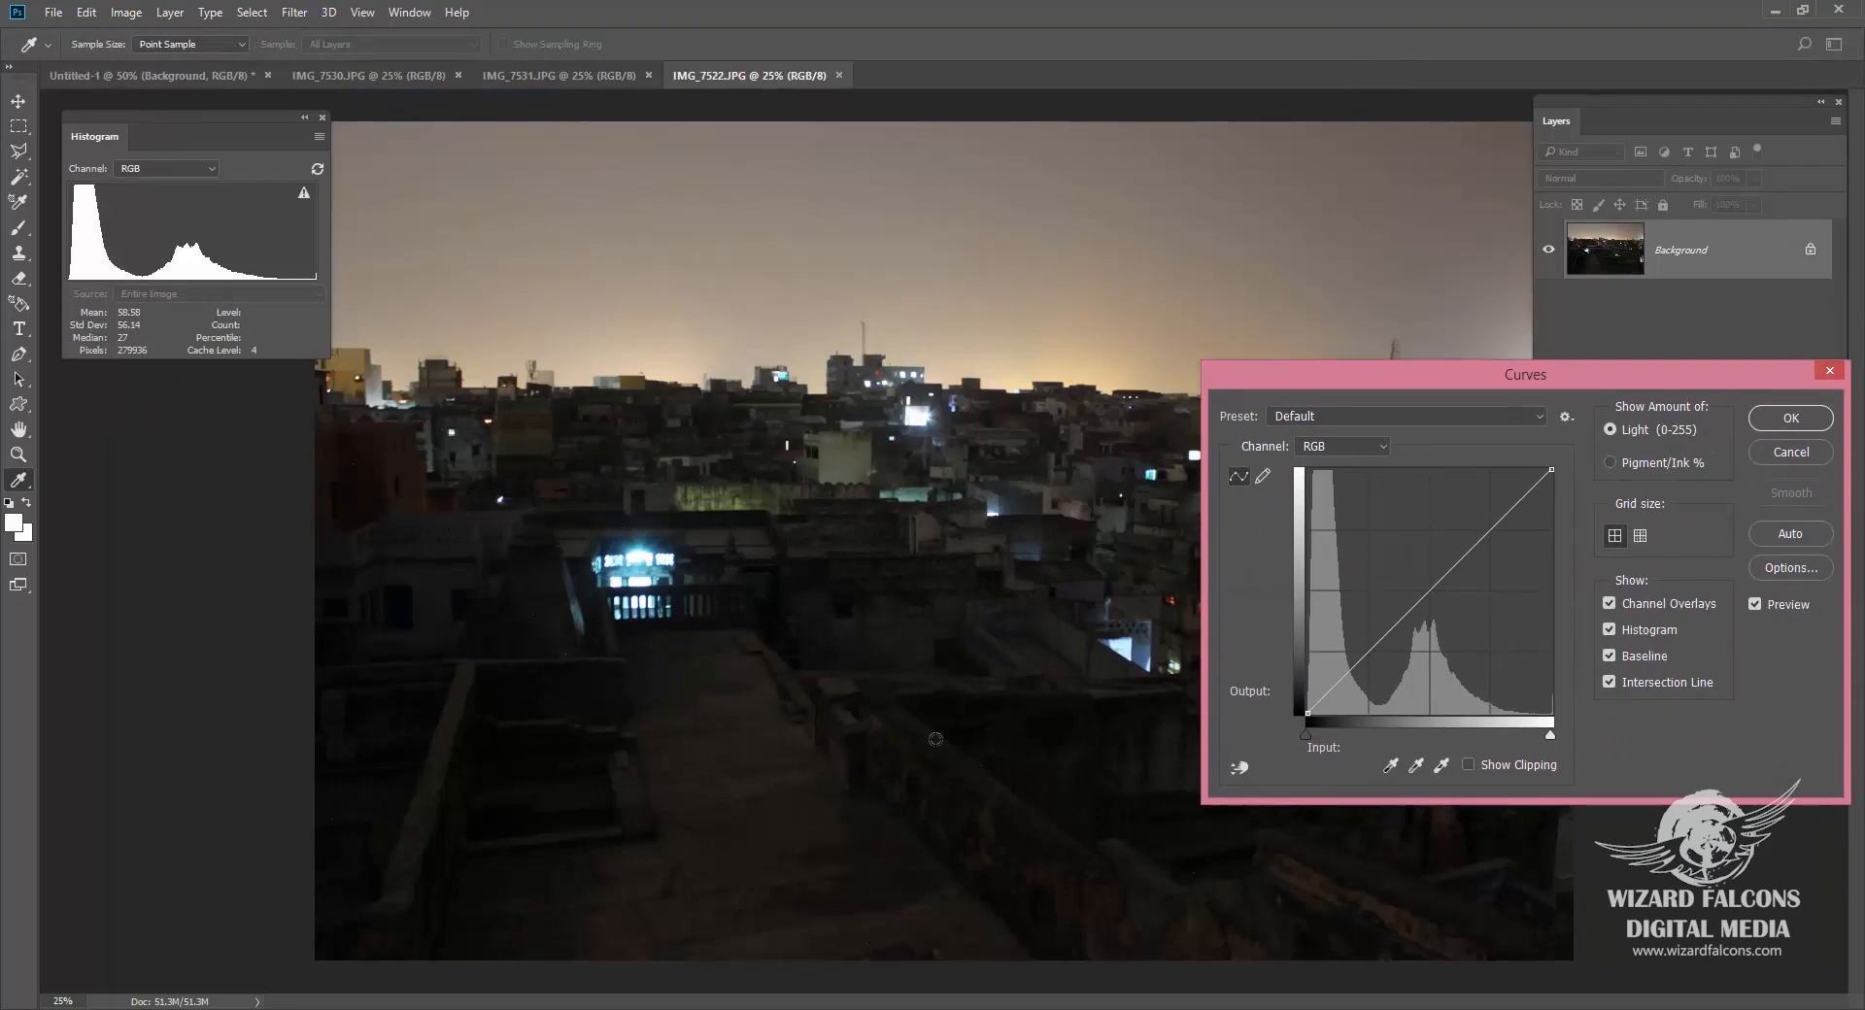
Step: Shift the Curves window around the photo and sample the dark foreground, the buildings, the horizon glow and the bright light
{"action": "left_click_drag", "start_coordinate": [1430, 379], "coordinate": [1133, 725]}
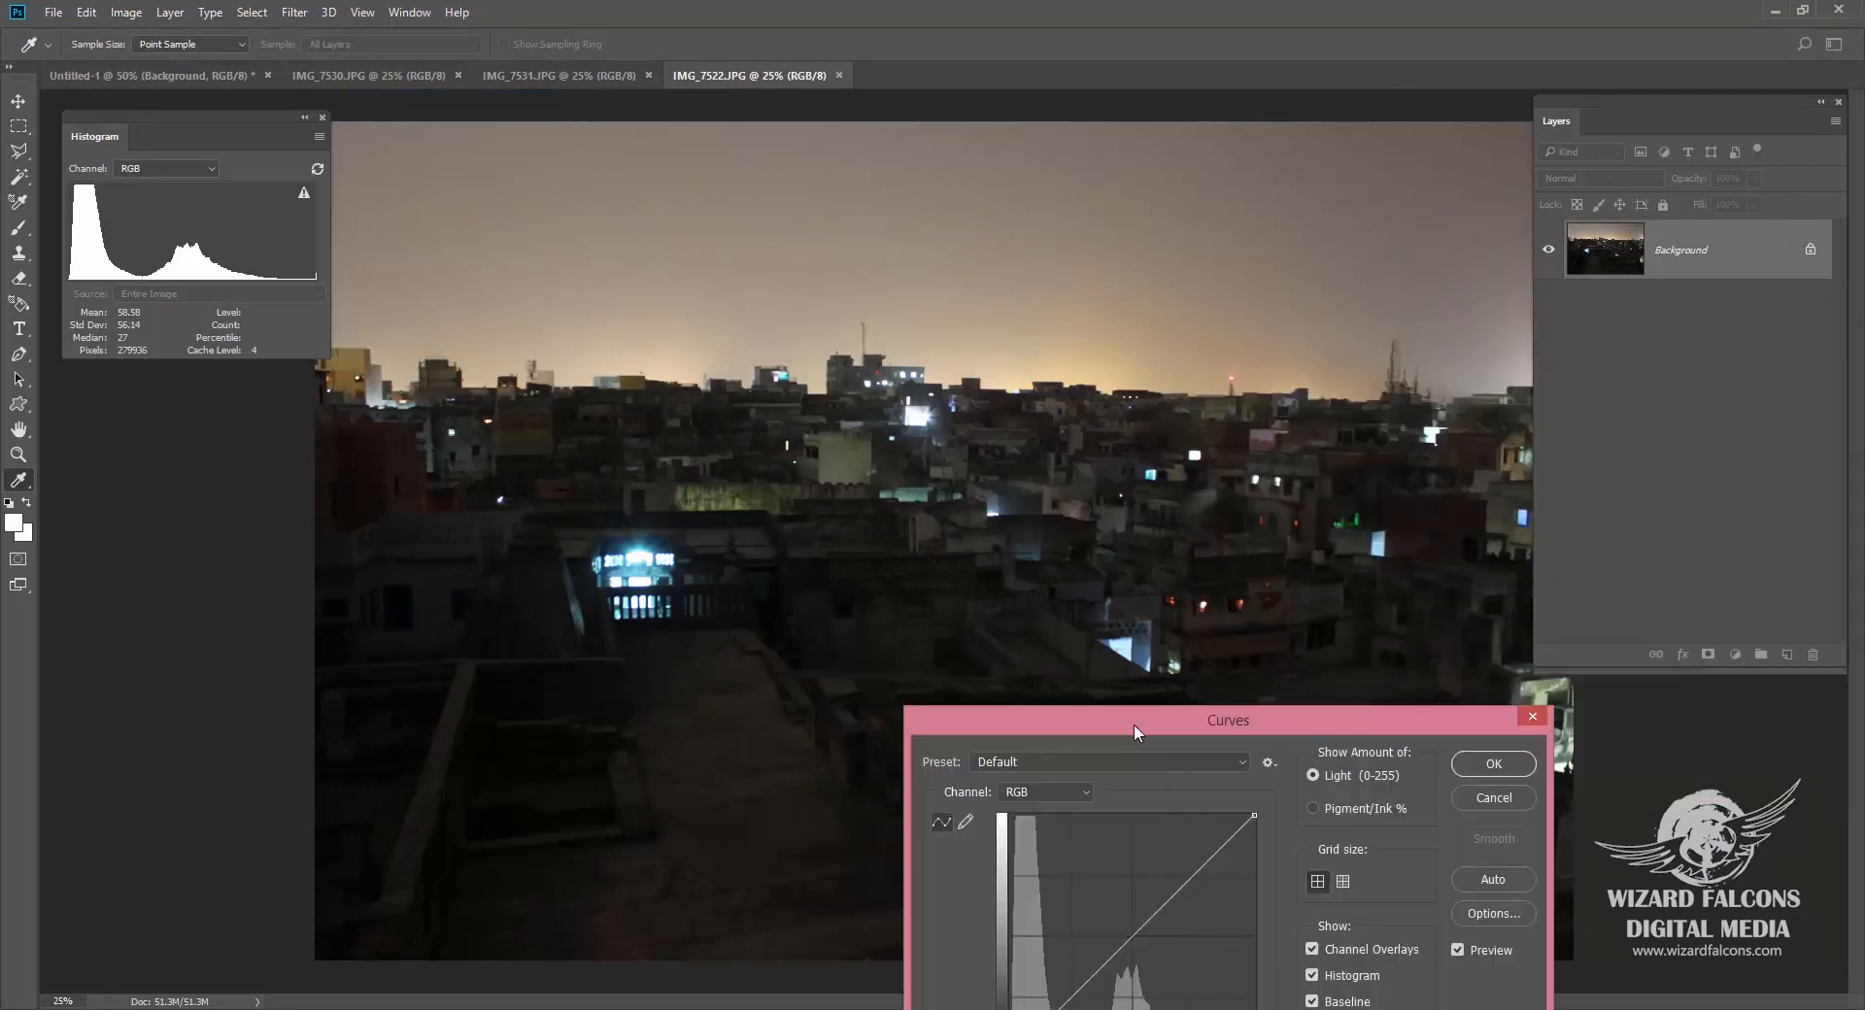
{"action": "left_click_drag", "start_coordinate": [1133, 724], "coordinate": [1373, 375]}
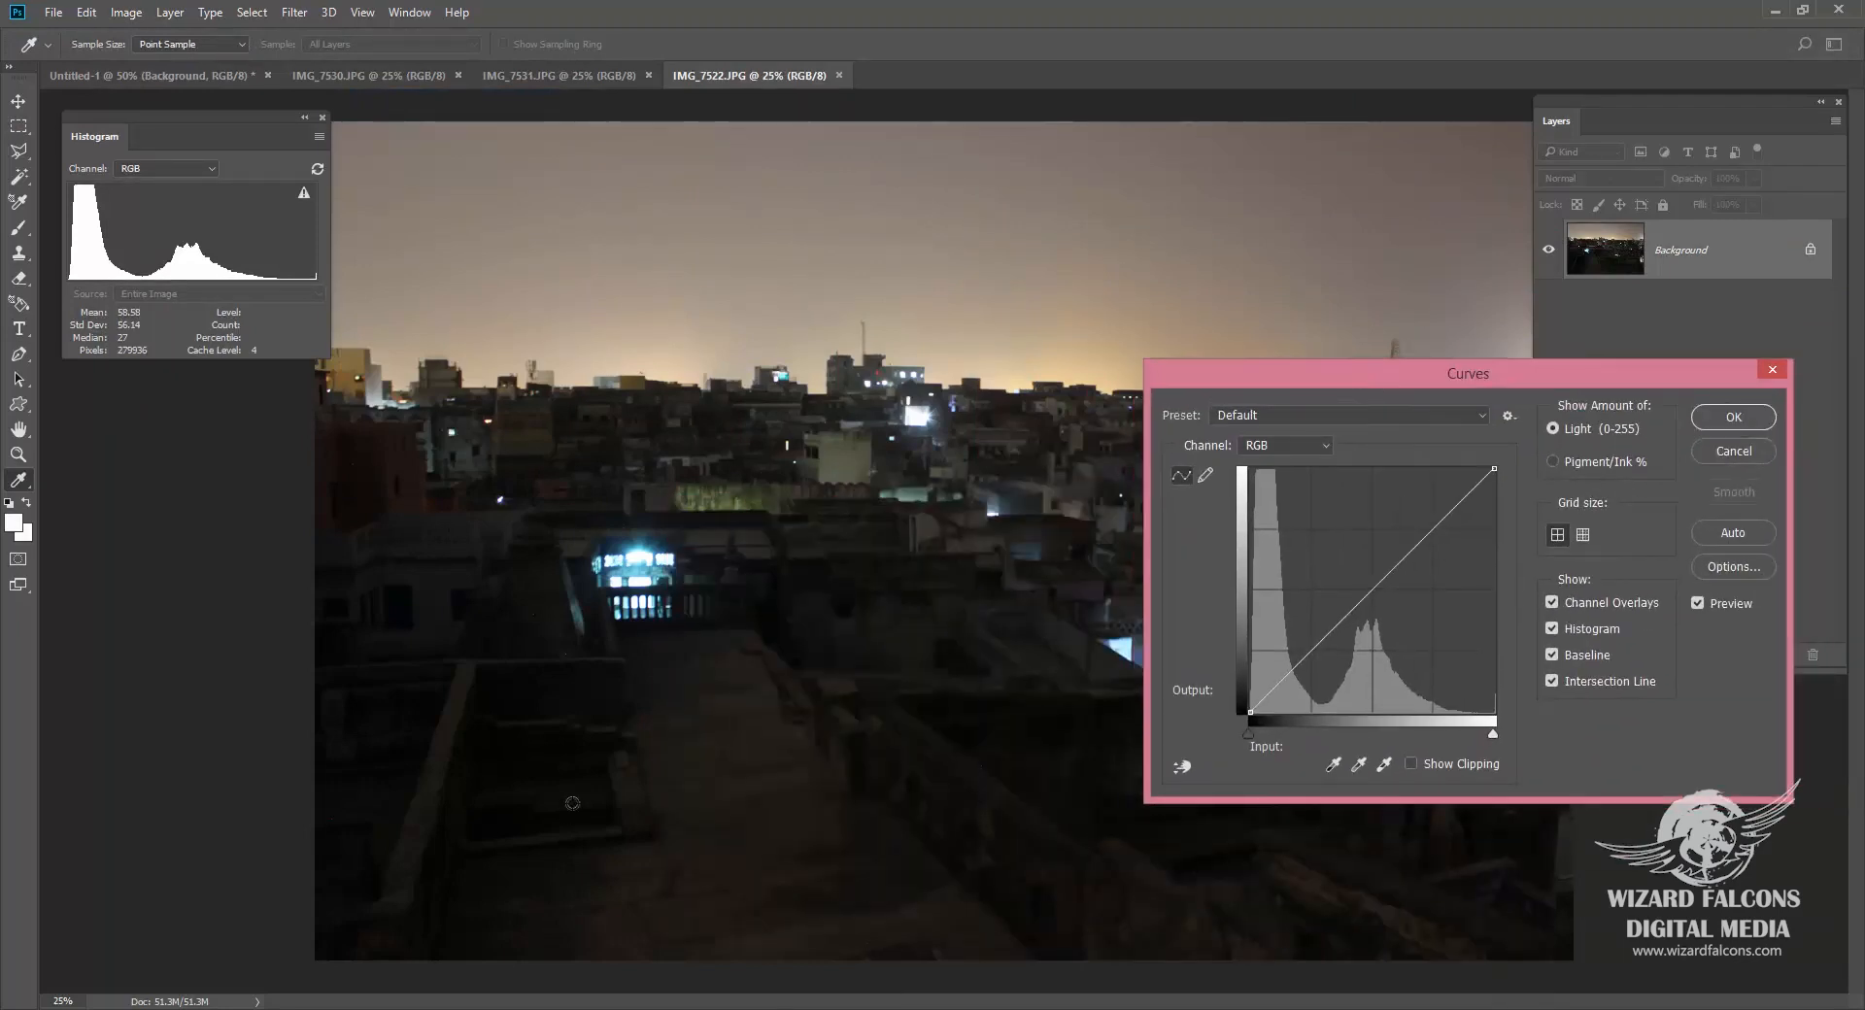
{"action": "left_click", "coordinate": [481, 897]}
{"action": "left_click", "coordinate": [833, 446]}
{"action": "left_click", "coordinate": [809, 460]}
{"action": "left_click_drag", "start_coordinate": [809, 461], "coordinate": [941, 374]}
{"action": "left_click_drag", "start_coordinate": [942, 374], "coordinate": [1123, 646]}
Step: Anchor the RGB curve with midtone, shadow and highlight points, the highlight at input 191, output 190, and sample the horizon glow
{"action": "left_click_drag", "start_coordinate": [1337, 384], "coordinate": [1314, 478]}
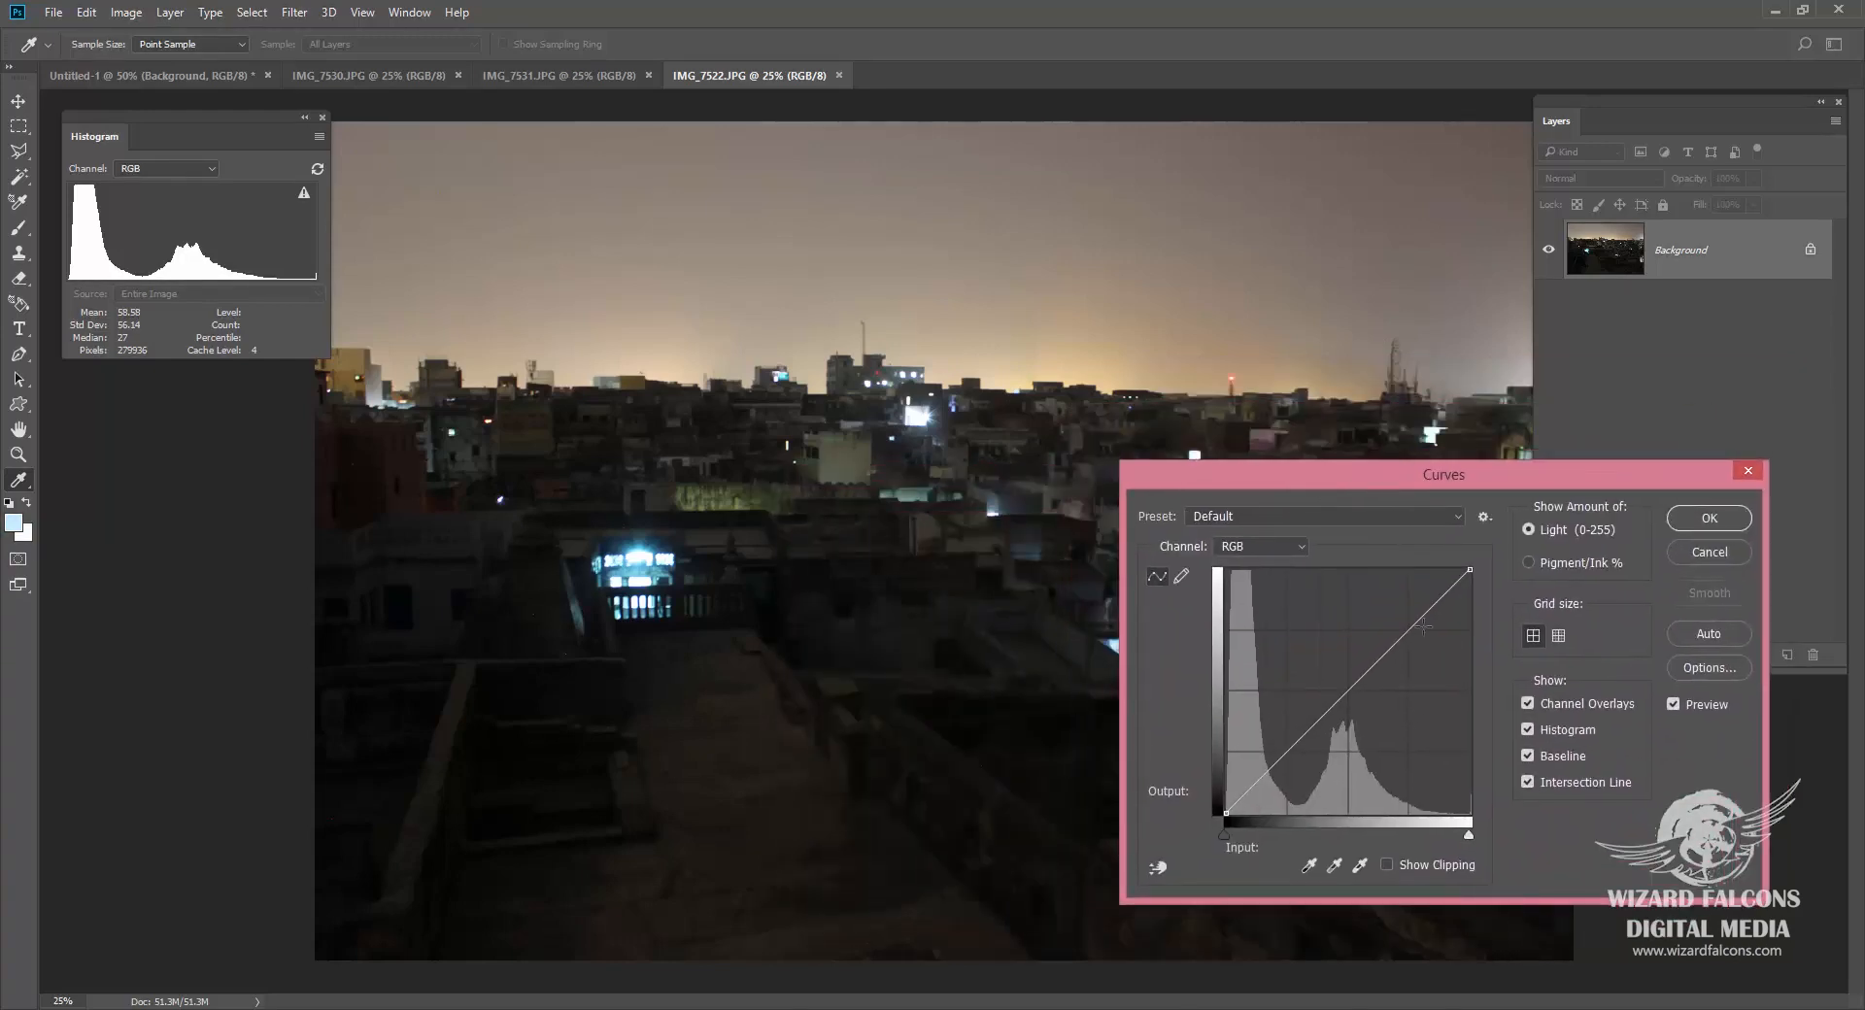
{"action": "left_click", "coordinate": [1348, 691]}
{"action": "left_click", "coordinate": [1285, 756]}
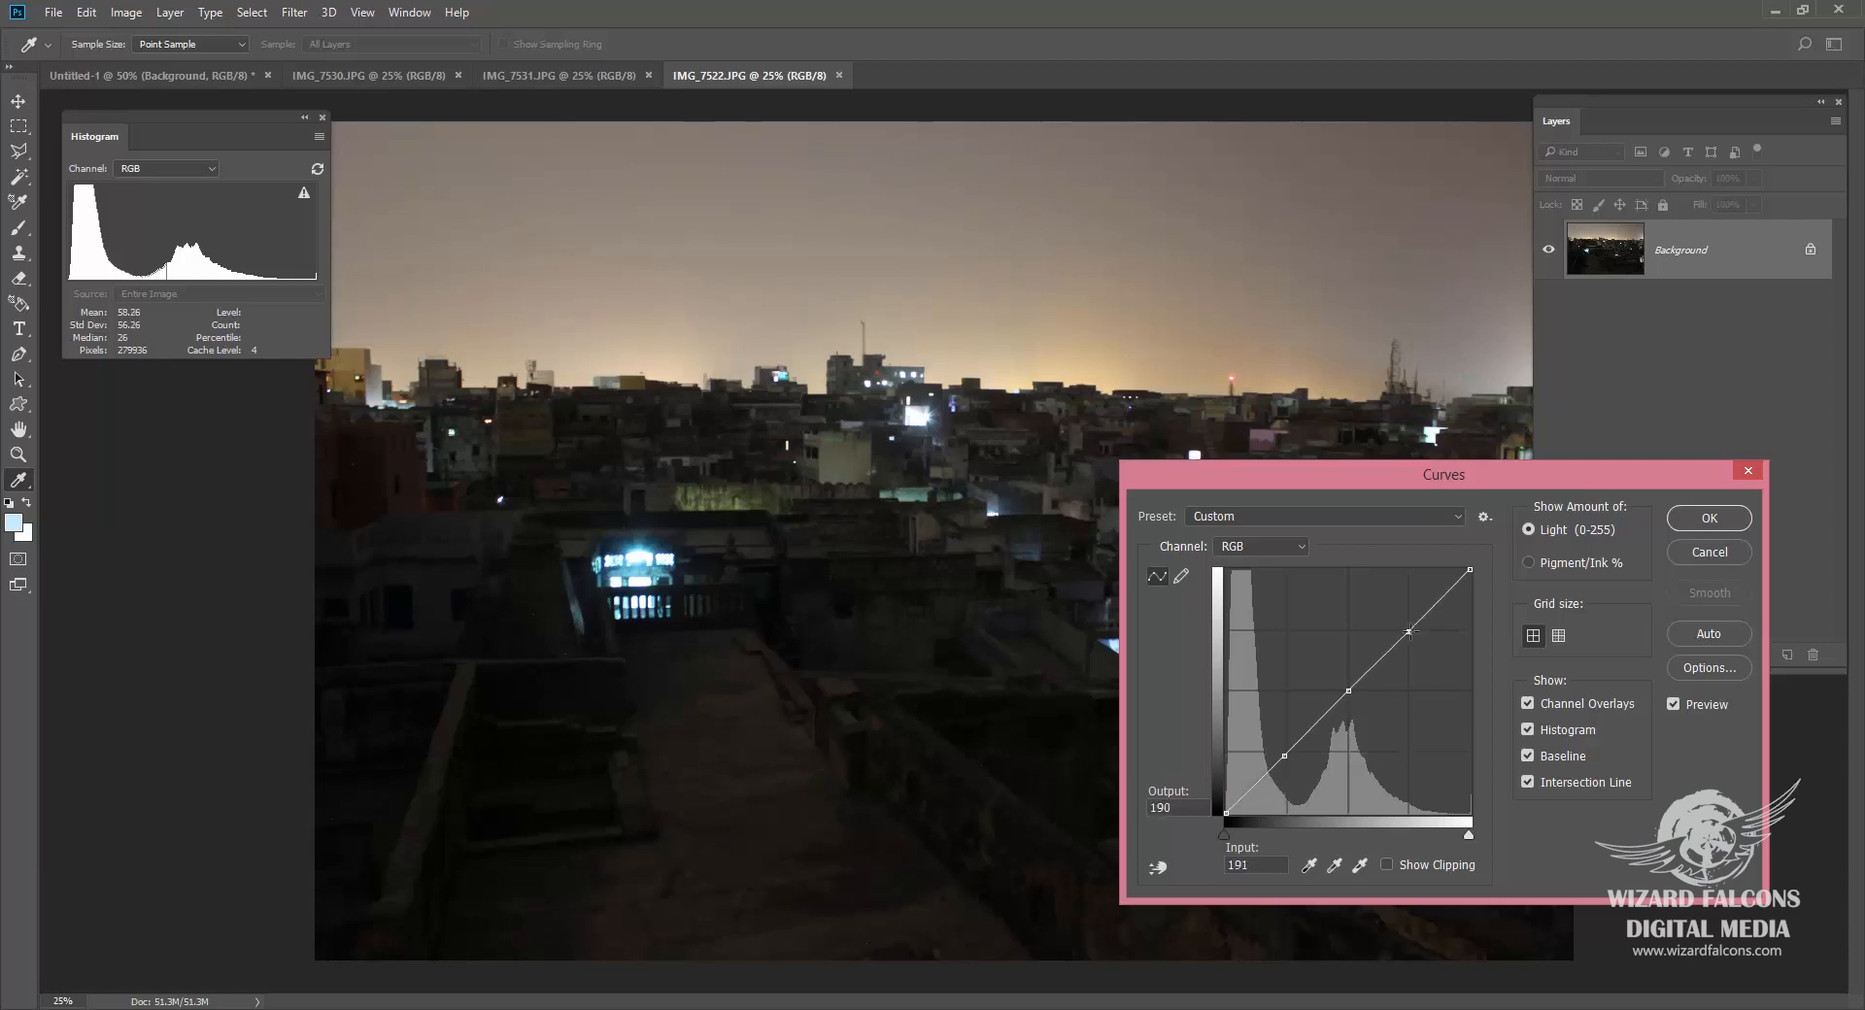
{"action": "left_click", "coordinate": [952, 369]}
{"action": "mouse_move", "coordinate": [952, 369]}
{"action": "left_mouse_down"}
{"action": "mouse_move", "coordinate": [1133, 375]}
{"action": "mouse_move", "coordinate": [888, 189]}
{"action": "mouse_move", "coordinate": [909, 127]}
{"action": "mouse_move", "coordinate": [910, 263]}
{"action": "mouse_move", "coordinate": [947, 376]}
{"action": "left_mouse_up"}
Step: Lower the RGB highlight point, add a point at 107/107, then return the highlight to the diagonal and set the shadow point to 60/59
{"action": "left_click_drag", "start_coordinate": [1406, 622], "coordinate": [1432, 671]}
{"action": "left_click_drag", "start_coordinate": [1327, 703], "coordinate": [1329, 712]}
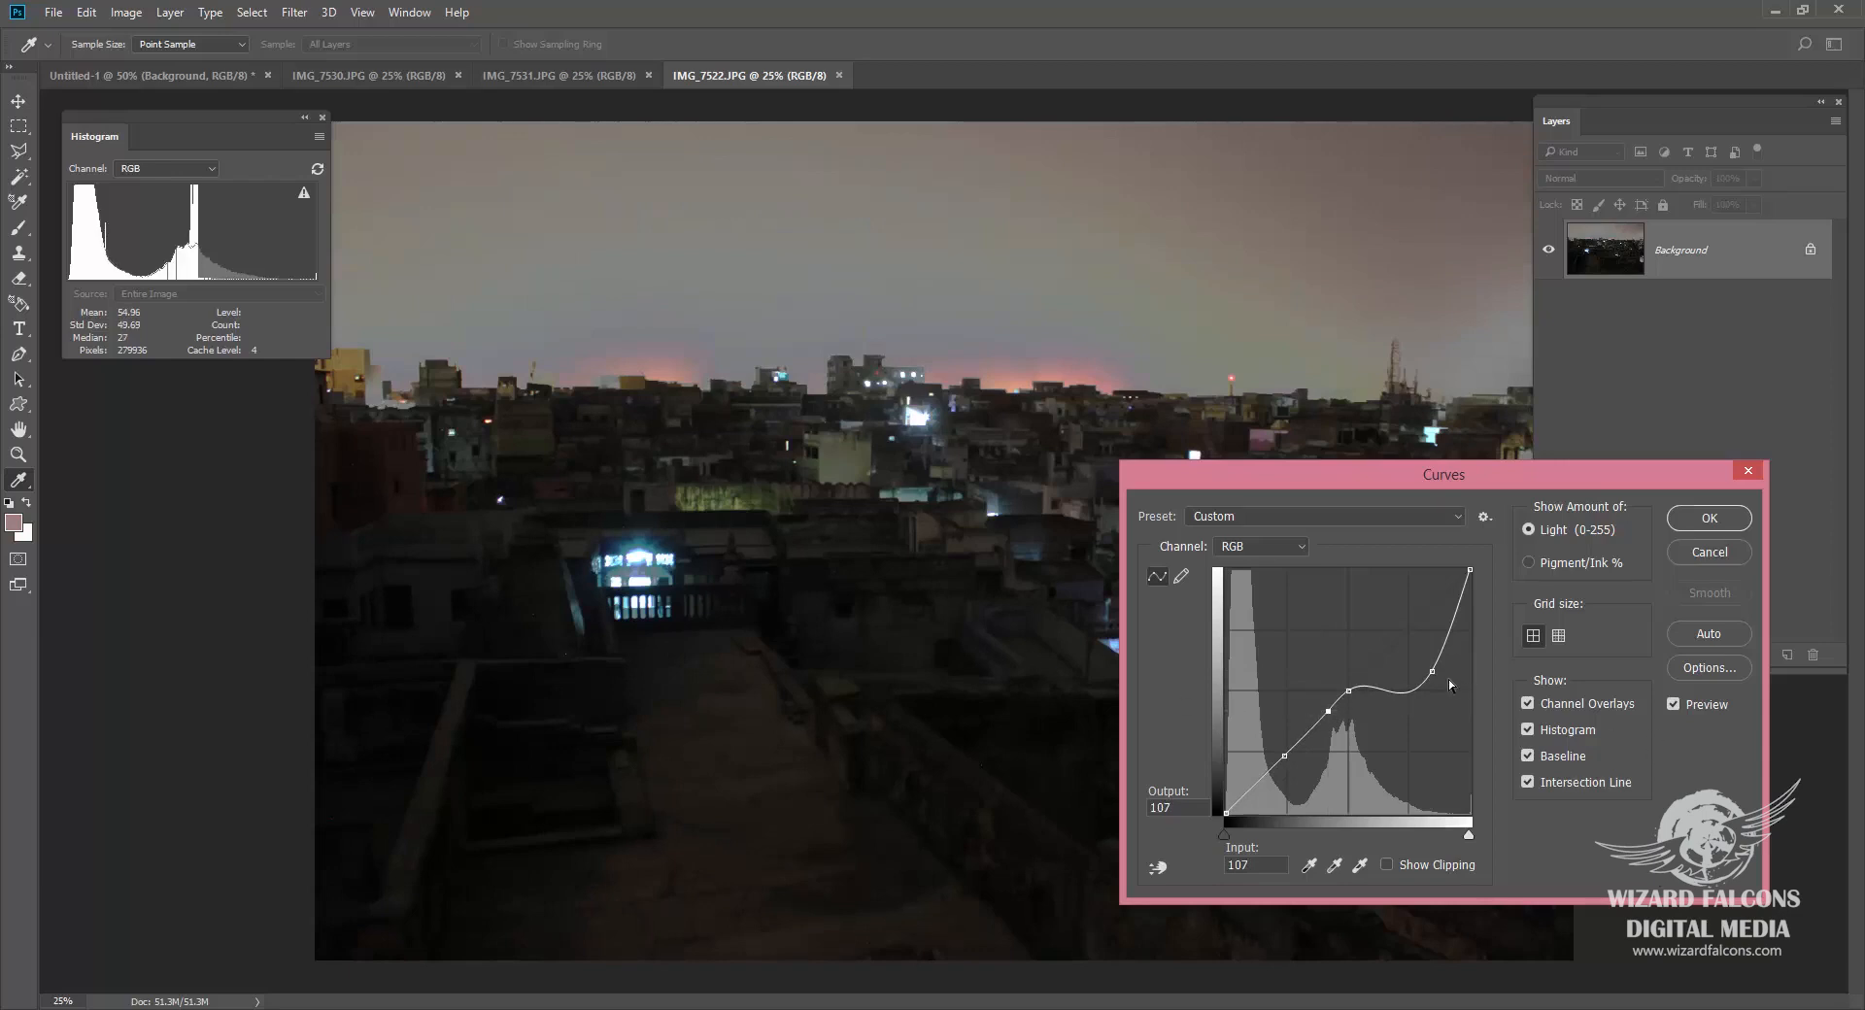
{"action": "left_click_drag", "start_coordinate": [1433, 675], "coordinate": [1407, 636]}
{"action": "mouse_move", "coordinate": [1282, 756]}
{"action": "left_mouse_down"}
{"action": "mouse_move", "coordinate": [1293, 783]}
{"action": "mouse_move", "coordinate": [1255, 740]}
{"action": "mouse_move", "coordinate": [1288, 774]}
{"action": "mouse_move", "coordinate": [1265, 735]}
{"action": "mouse_move", "coordinate": [1283, 757]}
{"action": "left_mouse_up"}
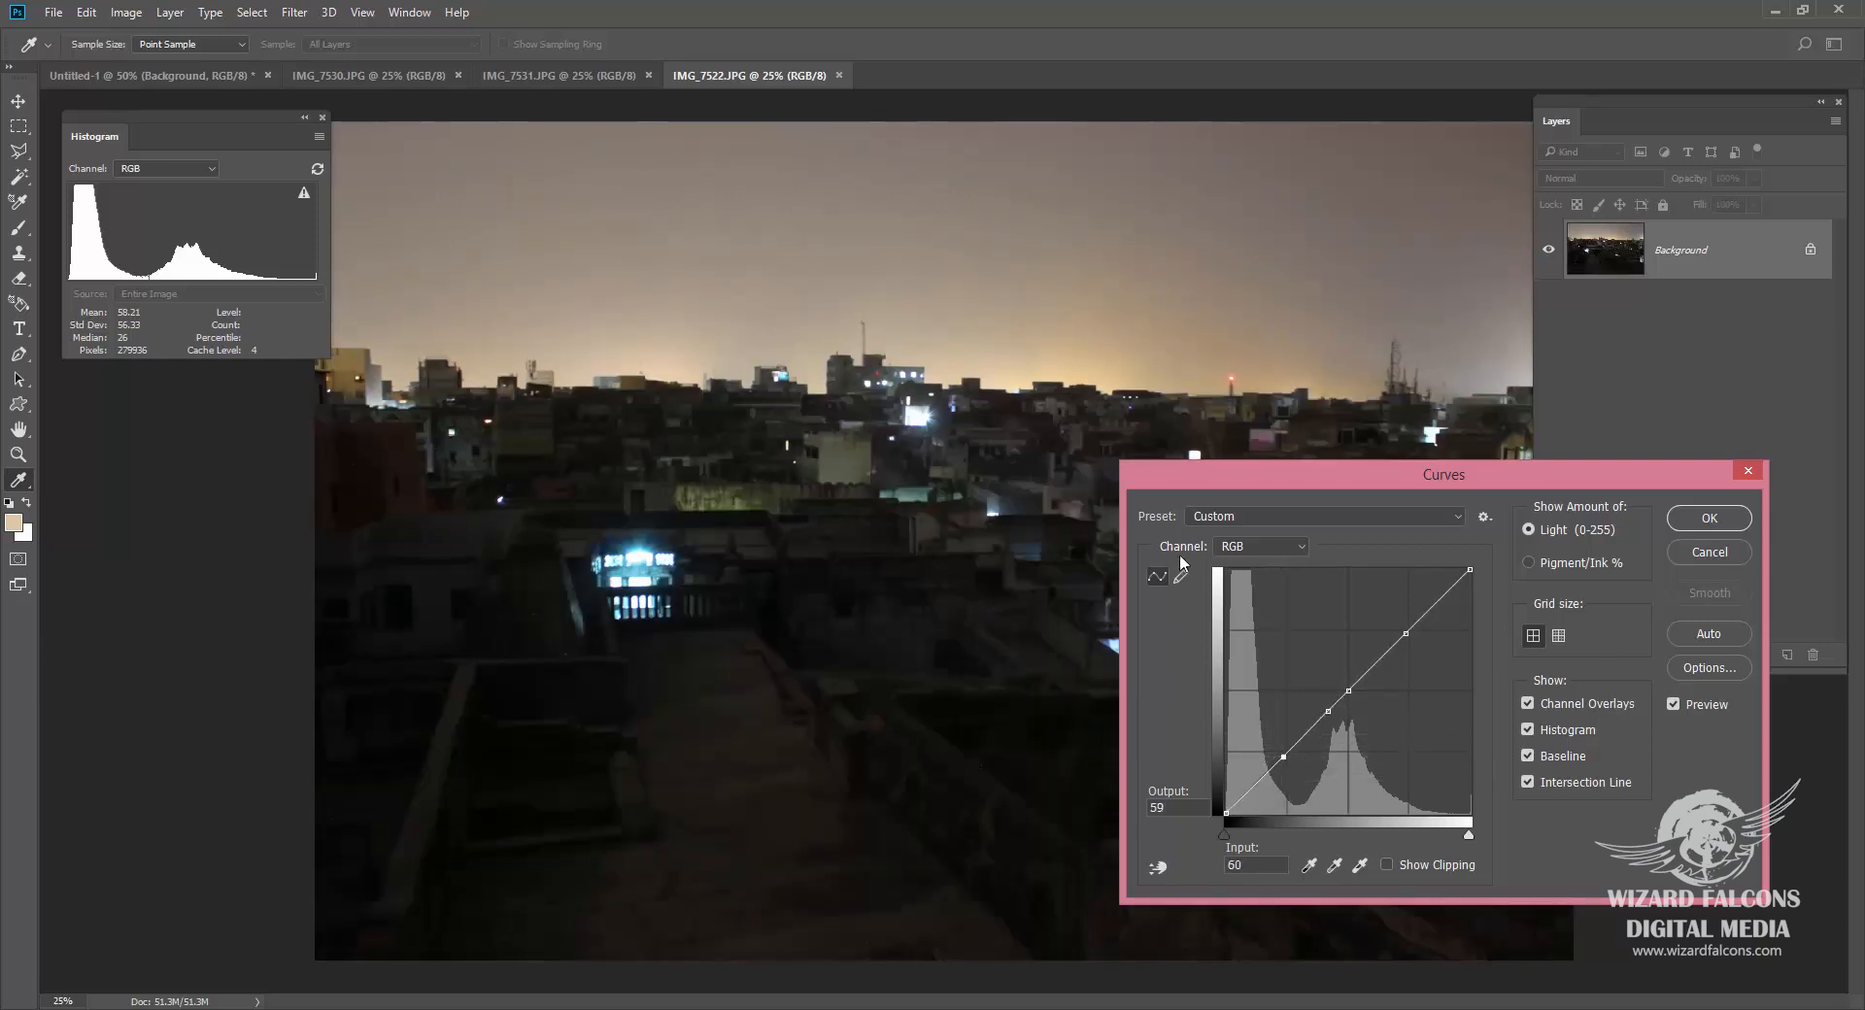
Step: Examine the separate Red, Green and Blue channel curves and their histograms
{"action": "left_click", "coordinate": [1262, 546]}
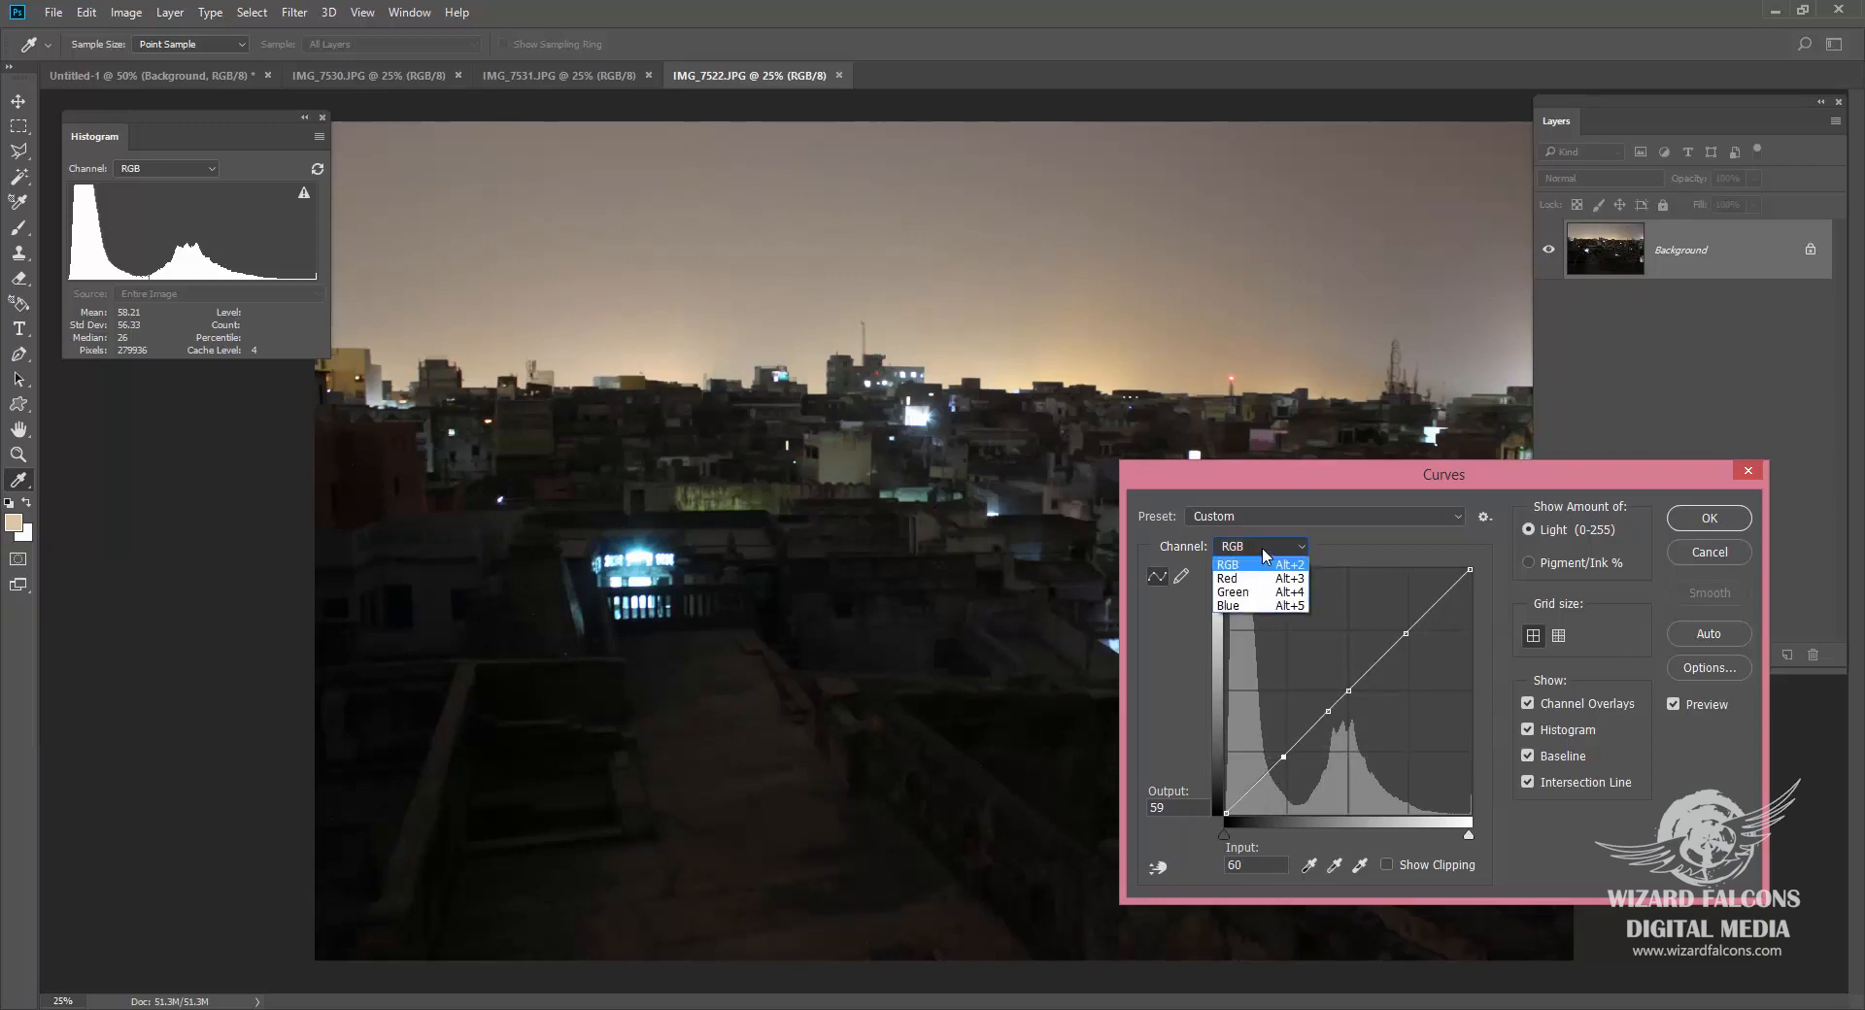
{"action": "left_click", "coordinate": [1254, 581]}
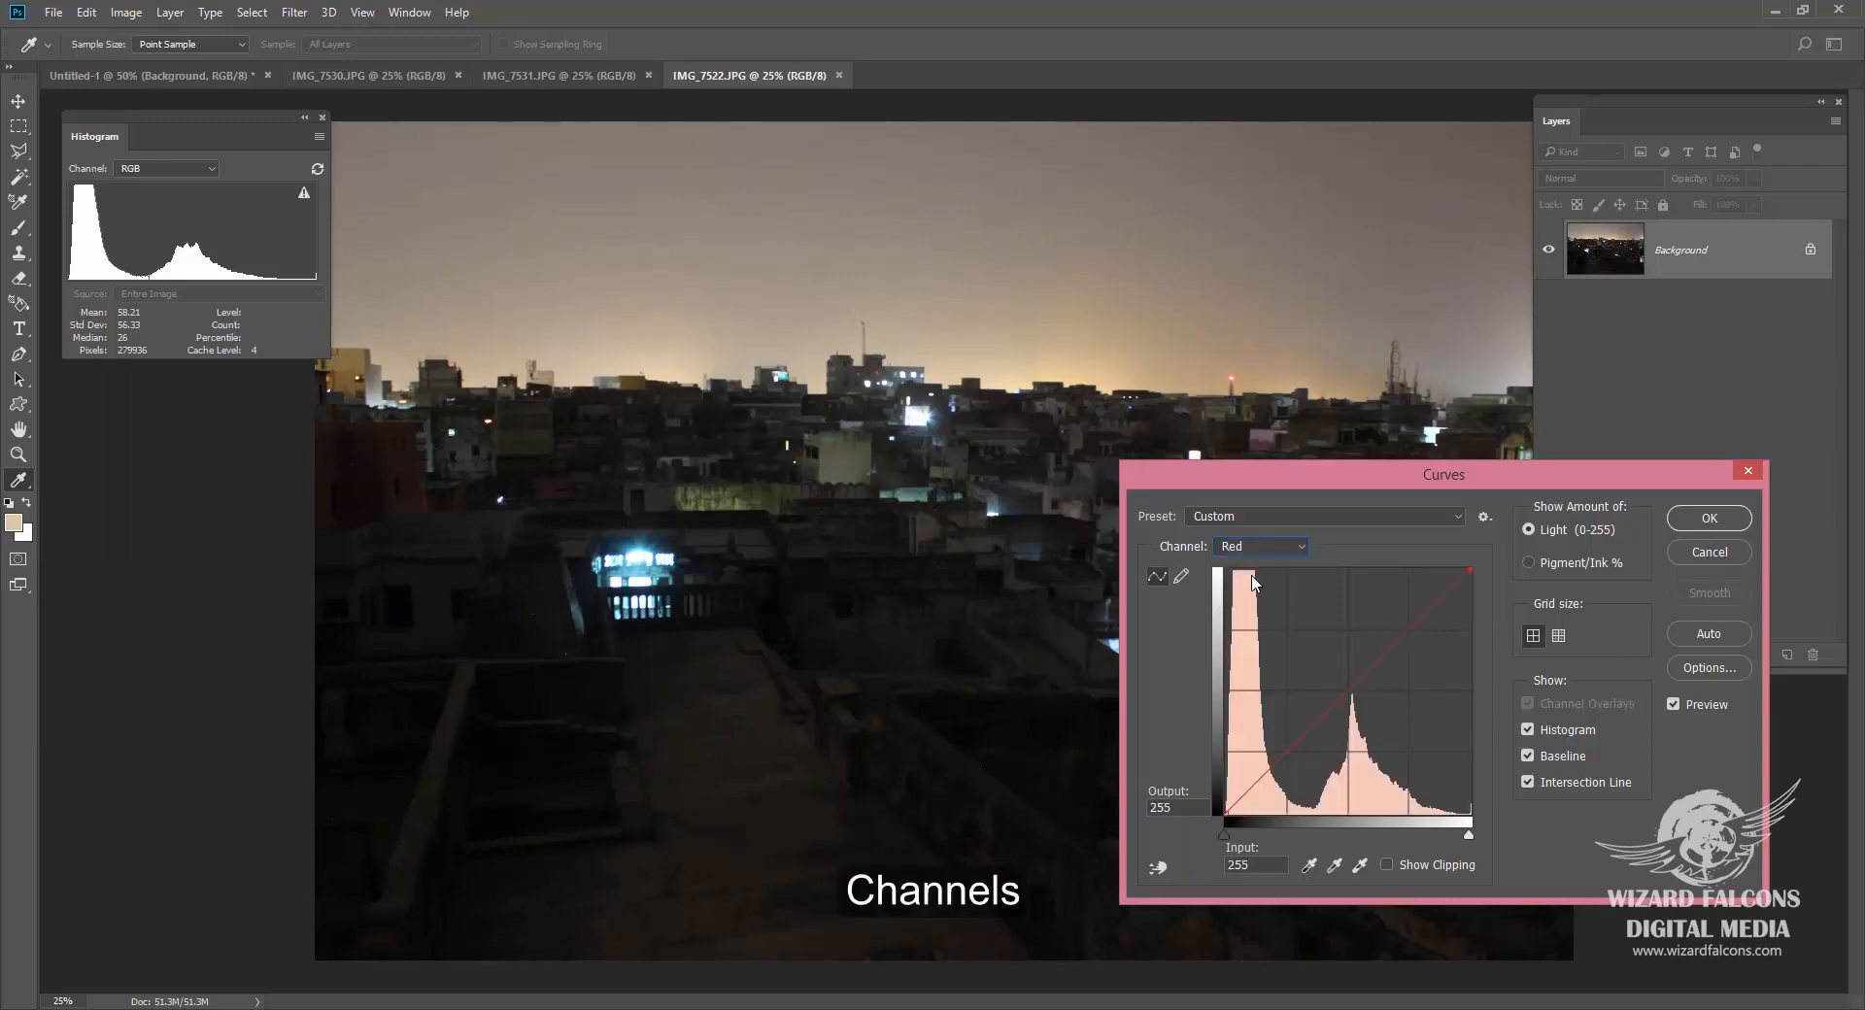
{"action": "left_click", "coordinate": [1253, 551]}
{"action": "left_click", "coordinate": [1252, 591]}
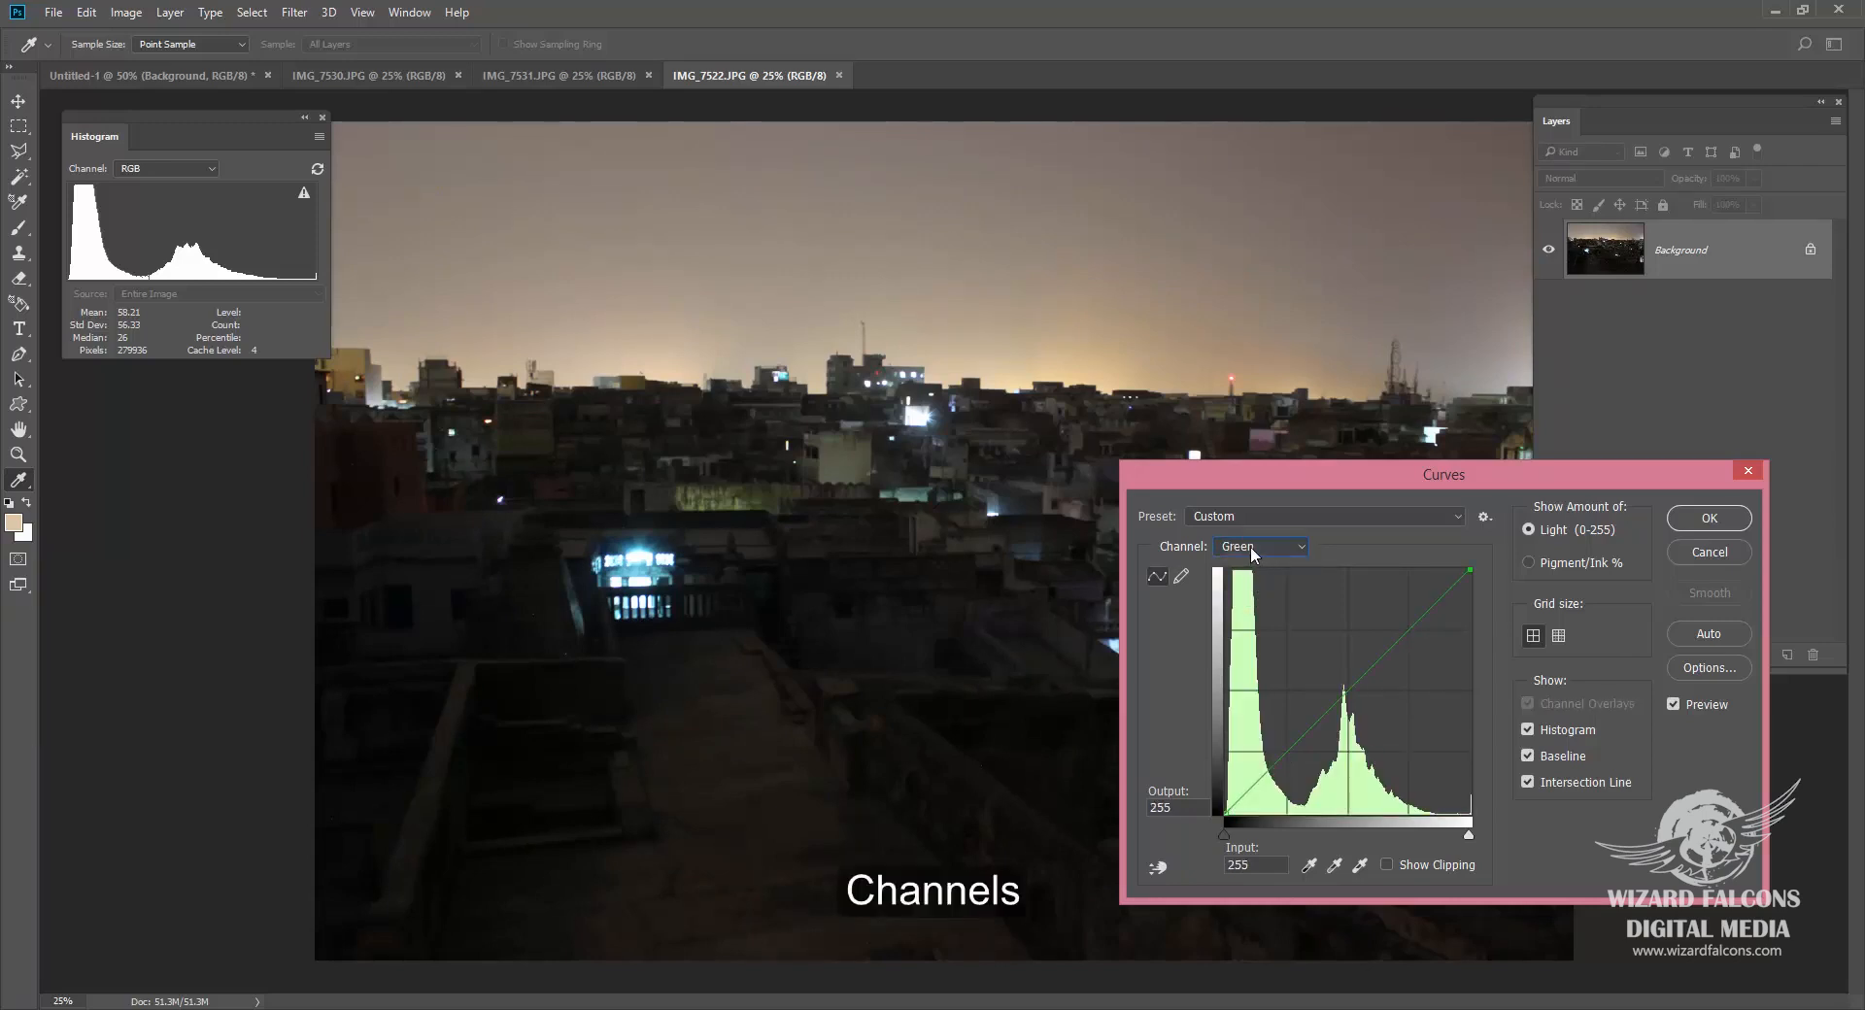
{"action": "left_click", "coordinate": [1250, 546]}
{"action": "left_click", "coordinate": [1252, 605]}
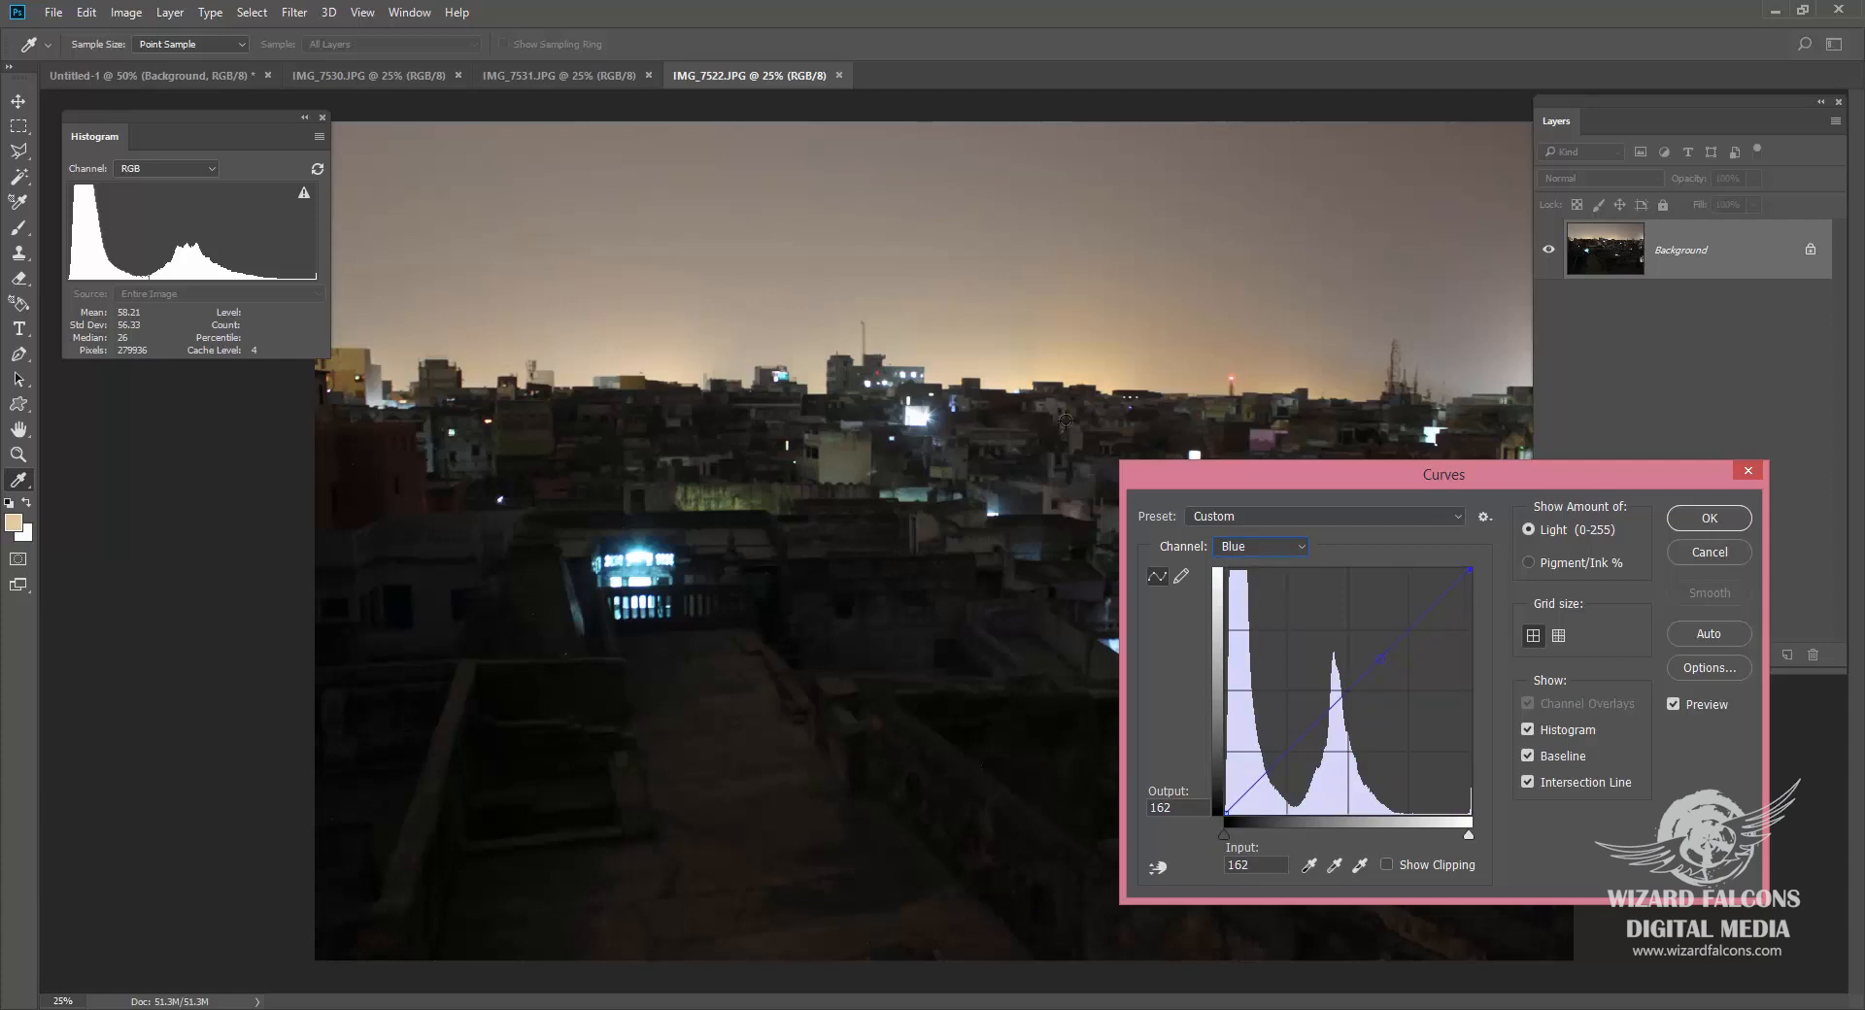
{"action": "left_click", "coordinate": [1237, 544]}
{"action": "left_click", "coordinate": [1250, 586]}
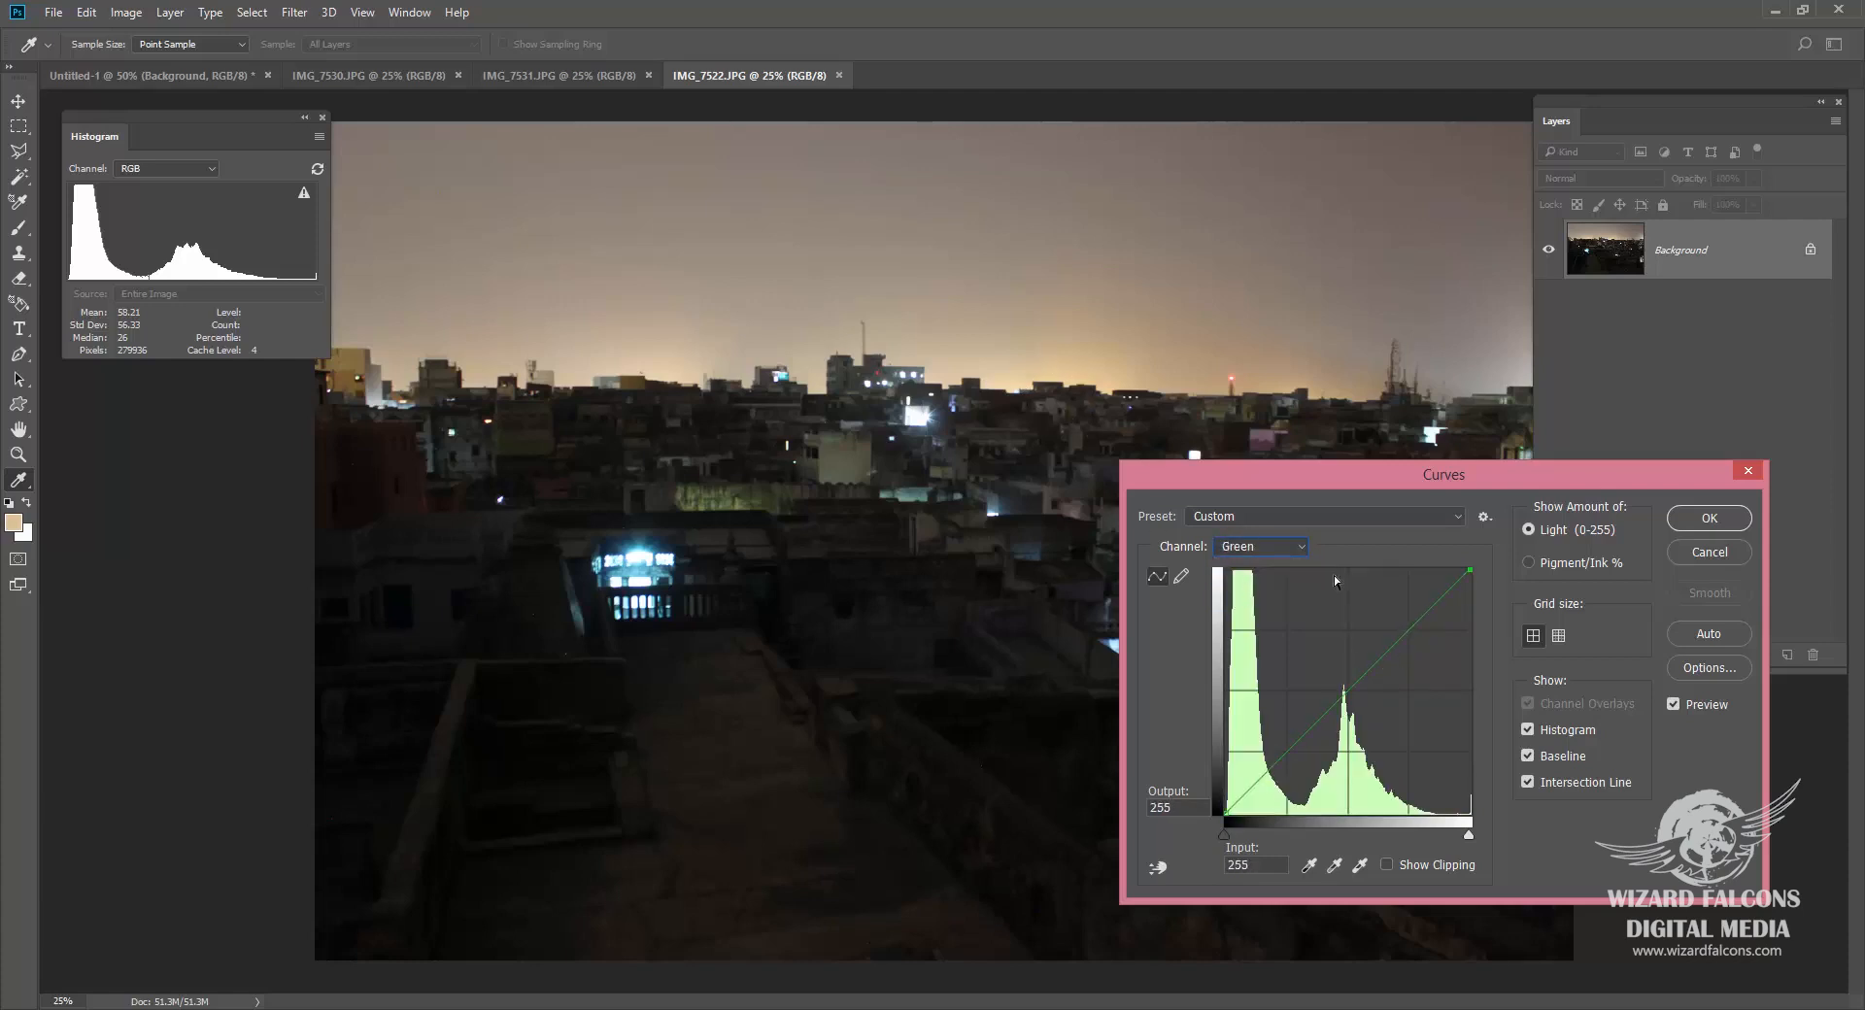
Step: On the Red channel, anchor the midtone at 127/127 and the shadows, and pull the highlight point down to input 221, output 174
{"action": "left_click", "coordinate": [1247, 550]}
{"action": "left_click", "coordinate": [1249, 567]}
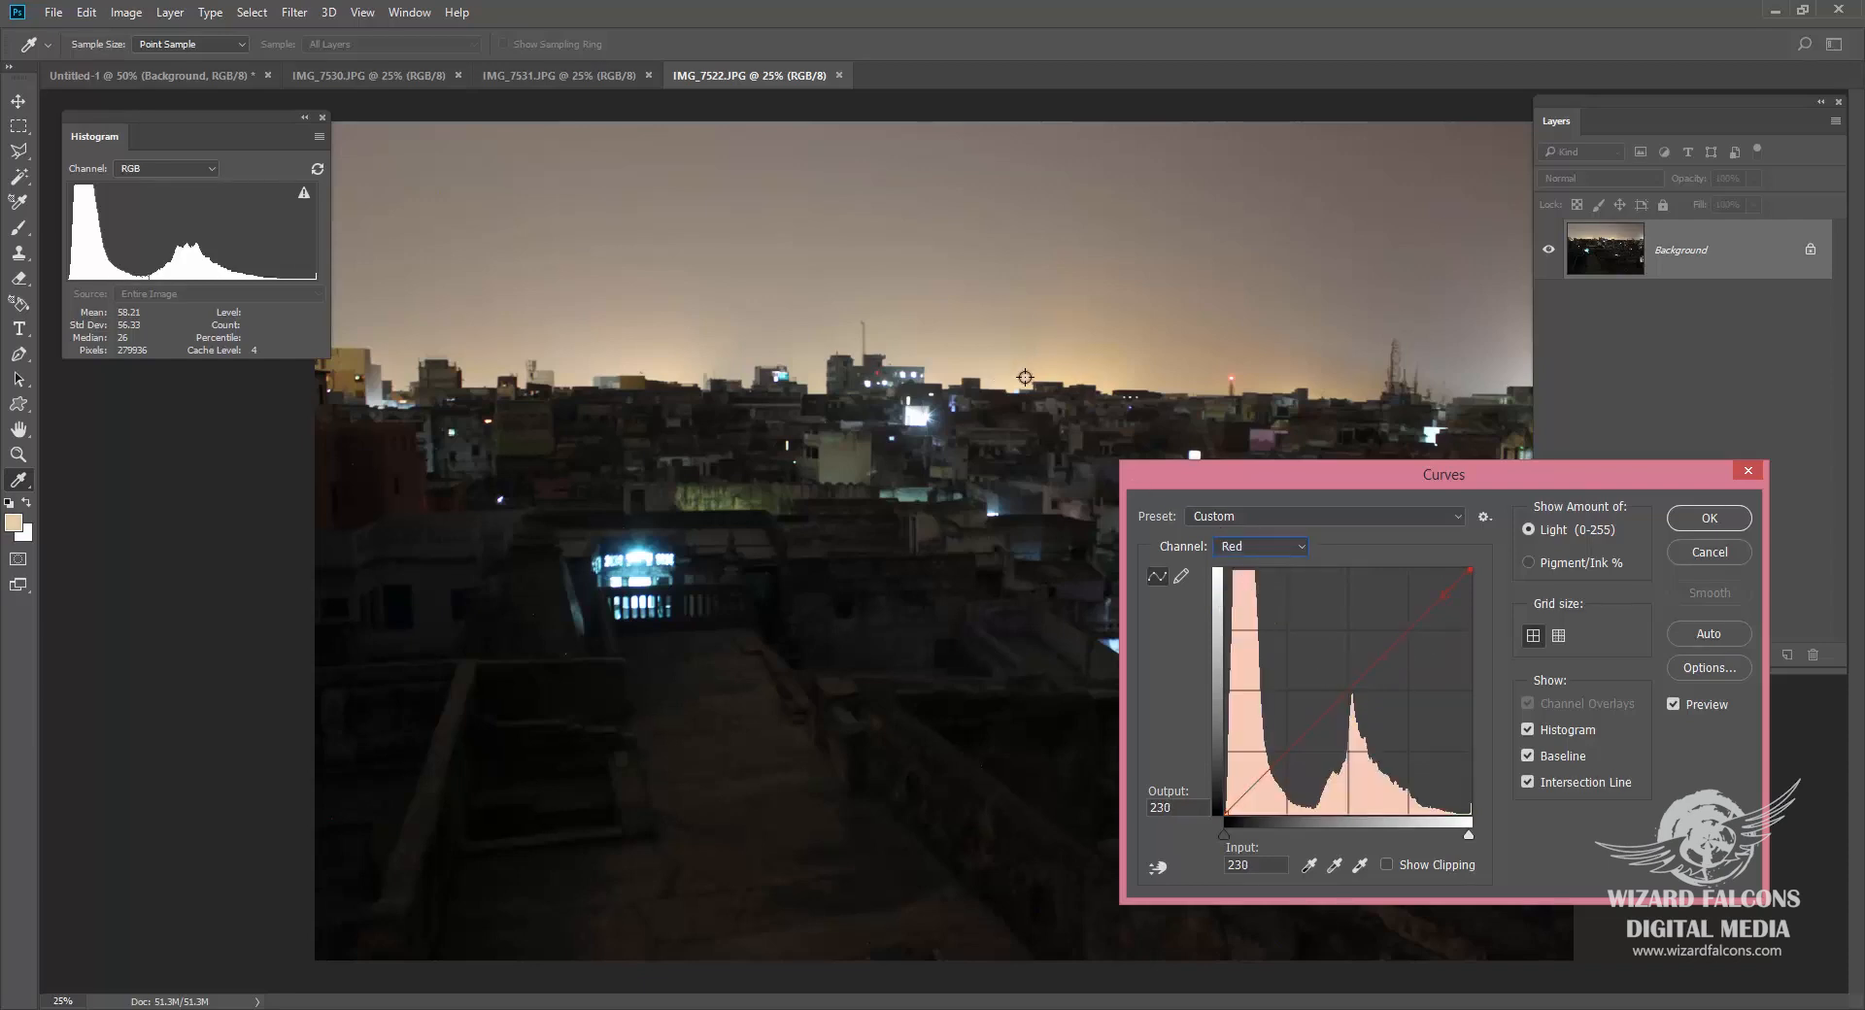
{"action": "left_click", "coordinate": [1347, 692]}
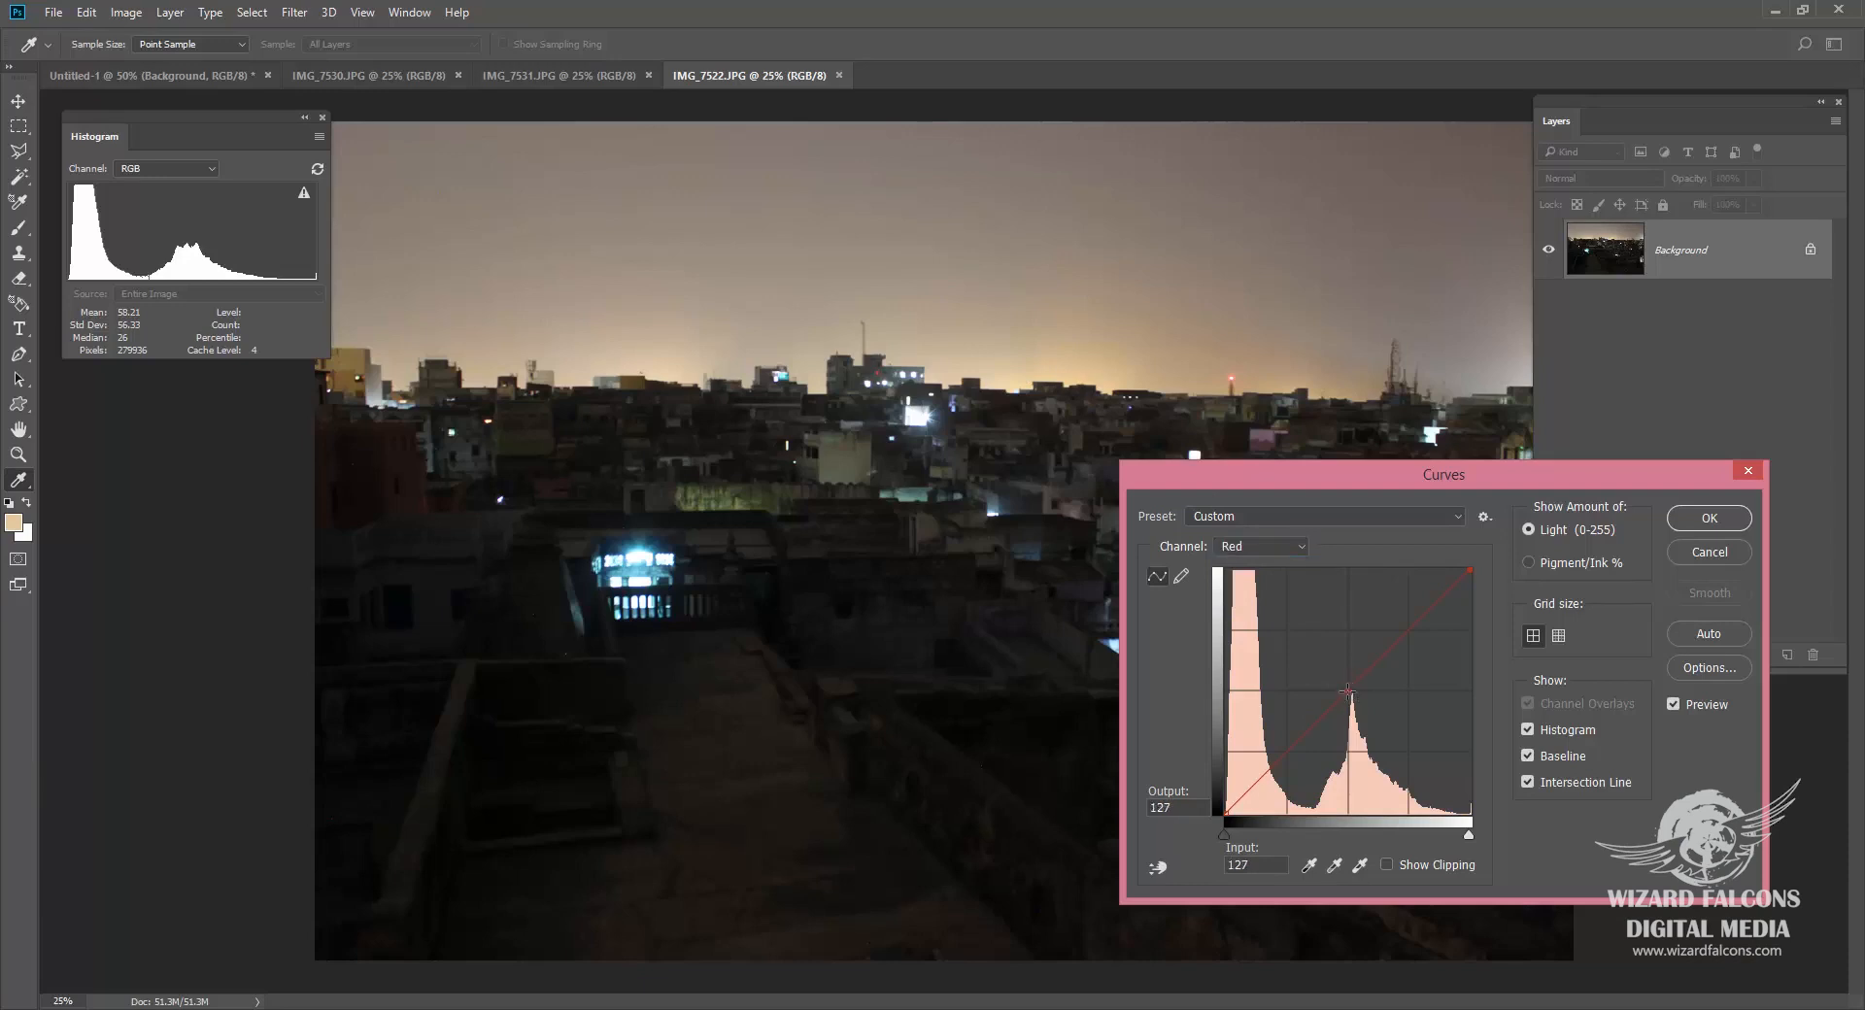
{"action": "left_click", "coordinate": [1287, 752]}
{"action": "left_click", "coordinate": [1408, 630]}
{"action": "left_click_drag", "start_coordinate": [1408, 630], "coordinate": [1440, 665]}
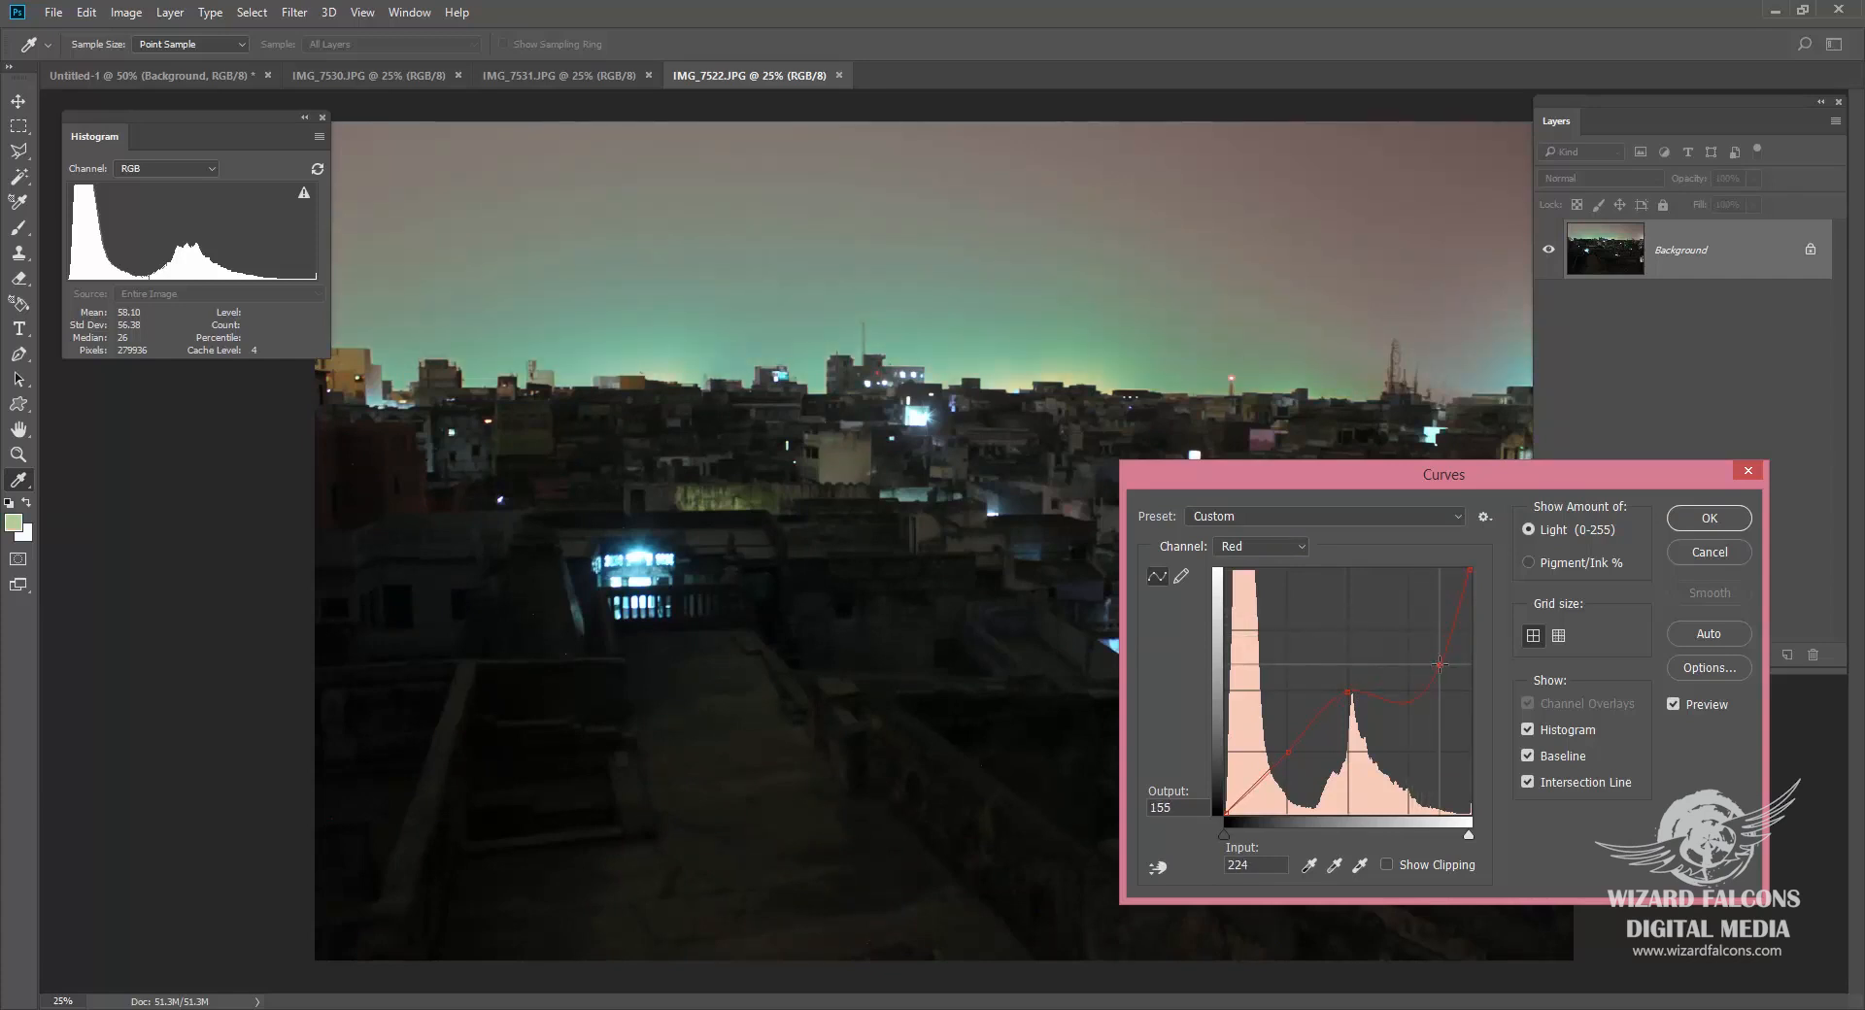
{"action": "mouse_move", "coordinate": [1440, 665]}
{"action": "left_mouse_down"}
{"action": "mouse_move", "coordinate": [1401, 603]}
{"action": "mouse_move", "coordinate": [1438, 647]}
{"action": "left_mouse_up"}
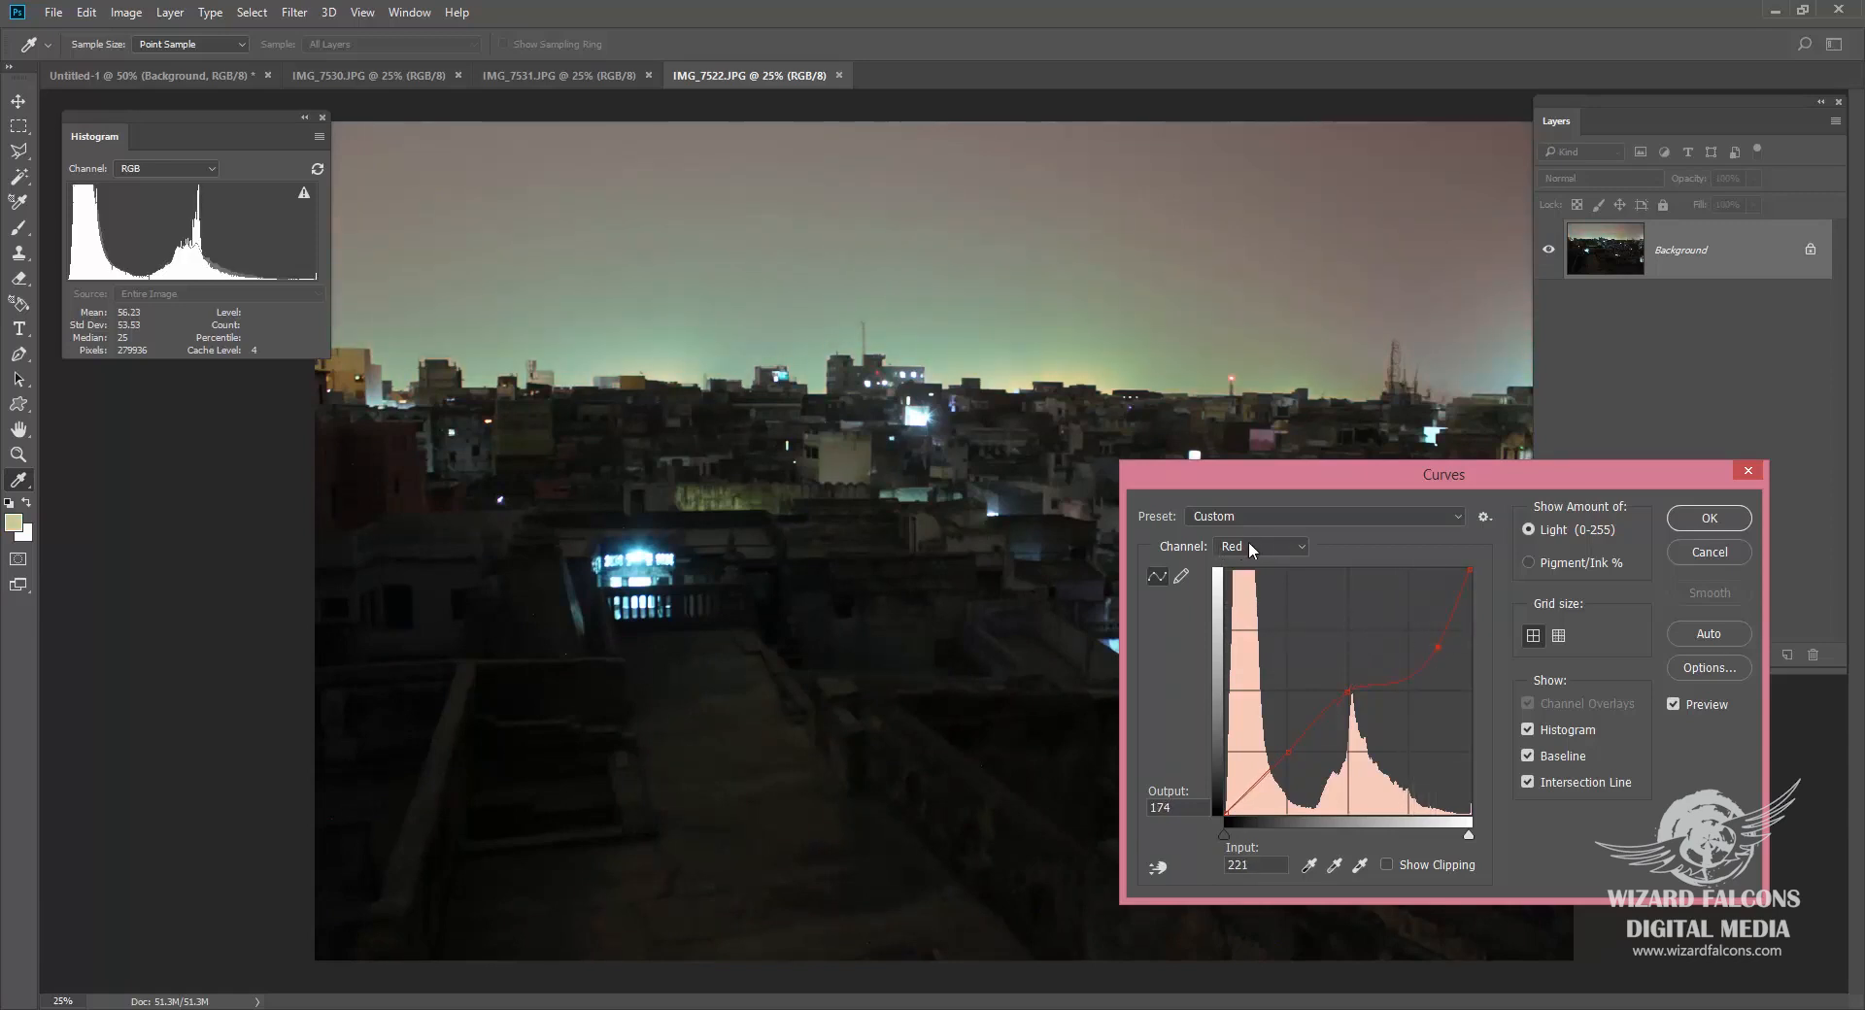
Step: On the Blue channel, anchor the midtone and shadows and raise the highlight point to input 175, output 211
{"action": "left_click", "coordinate": [1249, 542]}
{"action": "left_click", "coordinate": [1252, 605]}
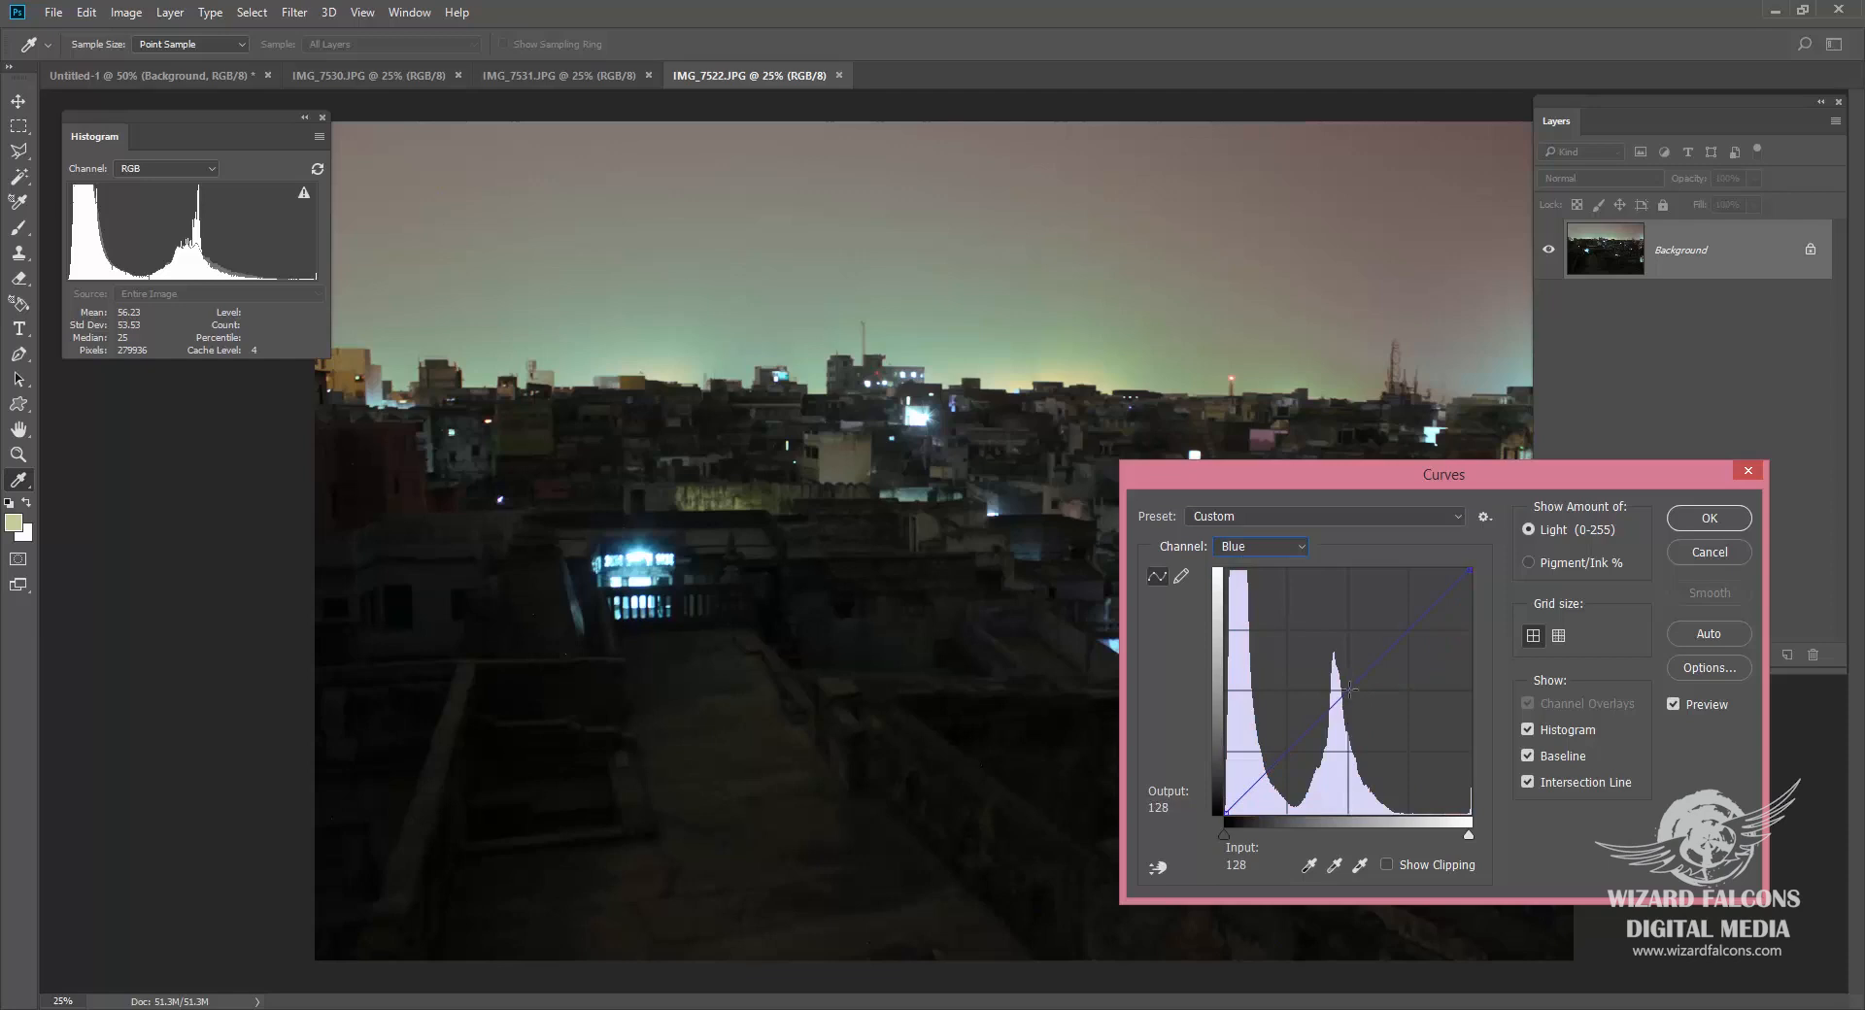
{"action": "left_click", "coordinate": [1350, 688]}
{"action": "left_click", "coordinate": [1286, 752]}
{"action": "left_click_drag", "start_coordinate": [1411, 630], "coordinate": [1393, 611]}
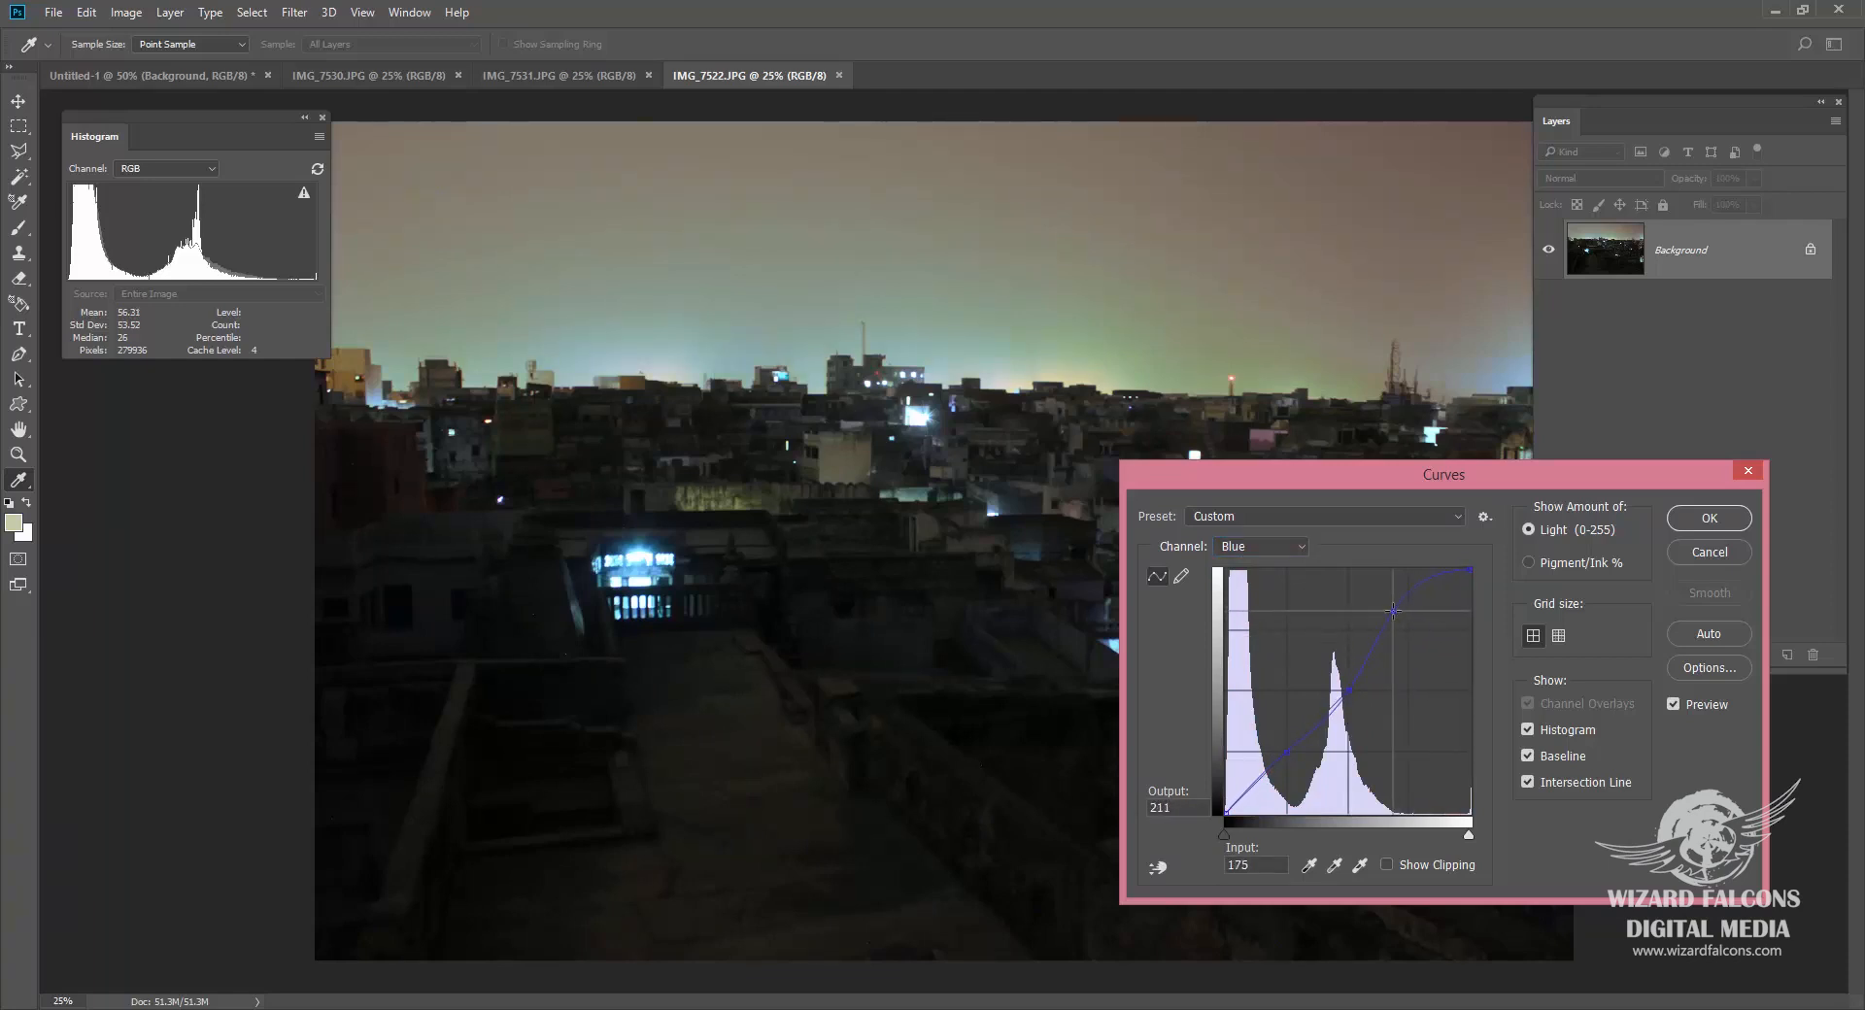
Step: Toggle the Curves preview repeatedly to compare the photo before and after the Red and Blue channel changes
{"action": "left_click", "coordinate": [1681, 705]}
{"action": "left_click", "coordinate": [1686, 707]}
{"action": "left_click", "coordinate": [1691, 710]}
{"action": "left_click", "coordinate": [1696, 713]}
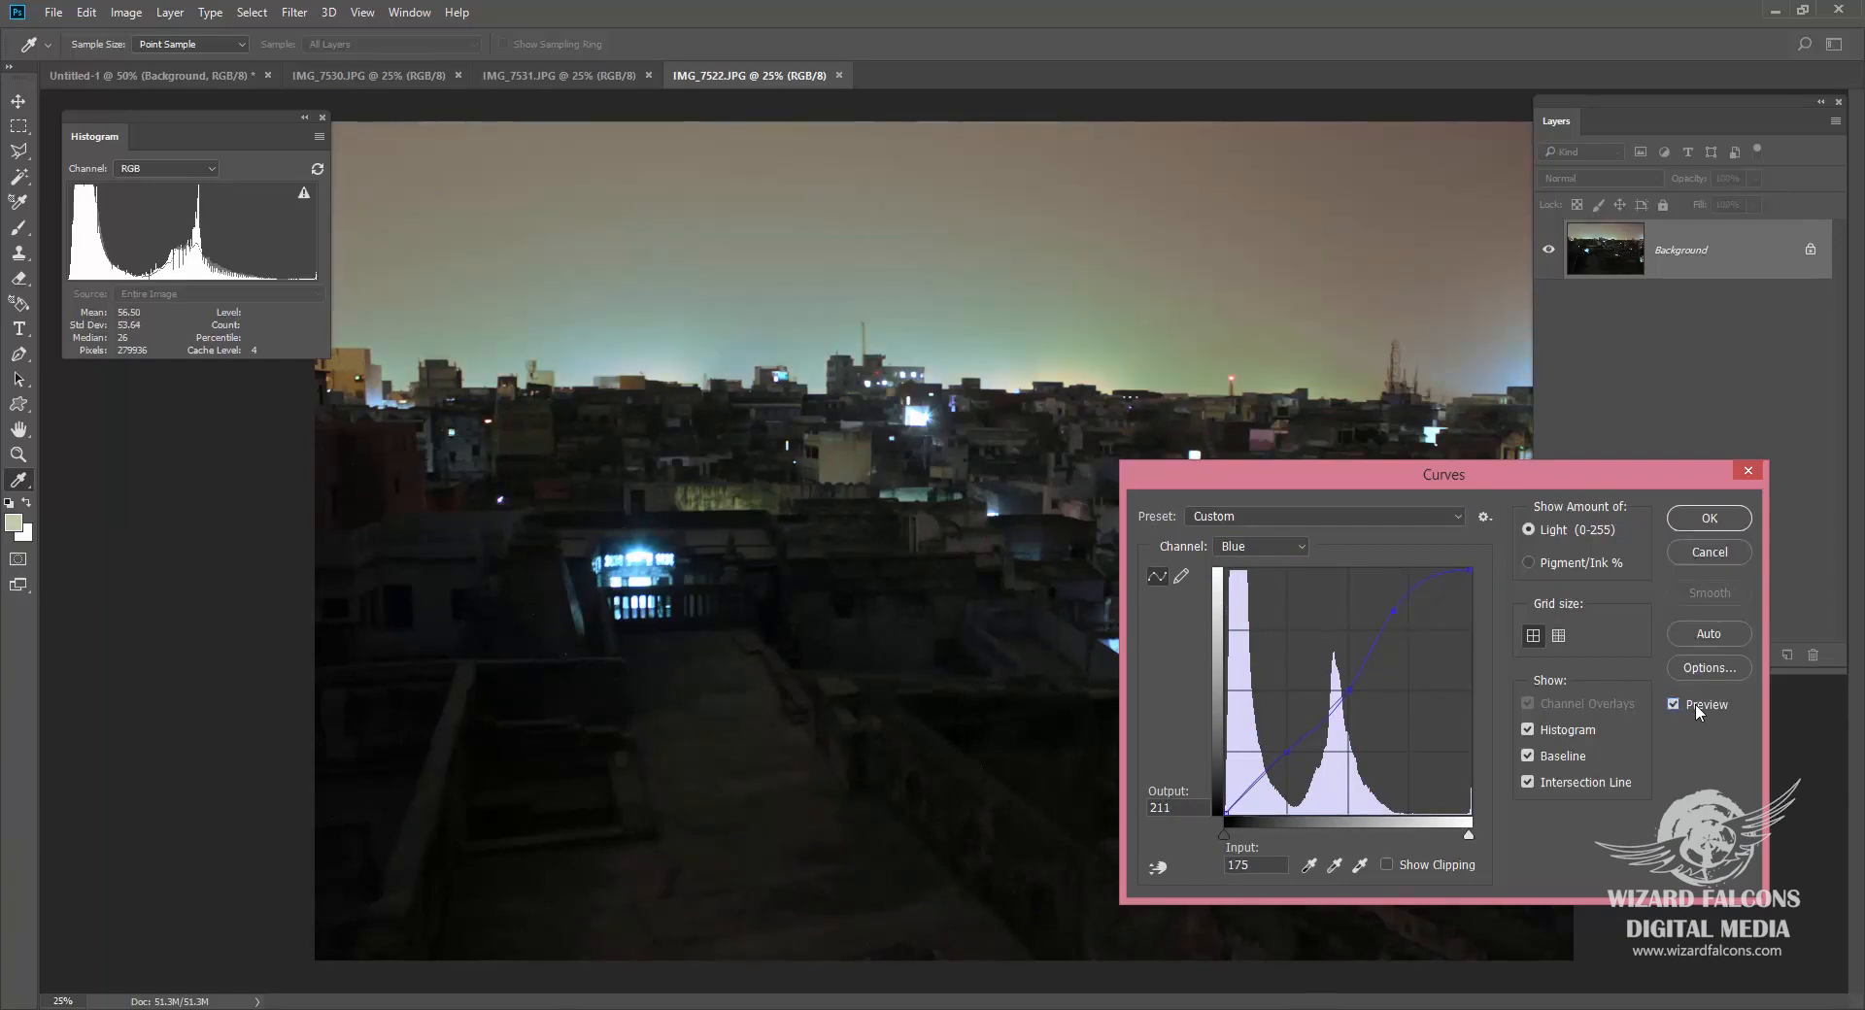
{"action": "left_click", "coordinate": [1698, 713]}
{"action": "left_click", "coordinate": [1697, 713]}
{"action": "left_click", "coordinate": [1698, 713]}
{"action": "left_click", "coordinate": [1697, 713]}
Step: On the Red channel, lower the shadow point to input 72, output 31, then raise it again and delete it
{"action": "left_click", "coordinate": [1274, 546]}
{"action": "left_click", "coordinate": [1253, 573]}
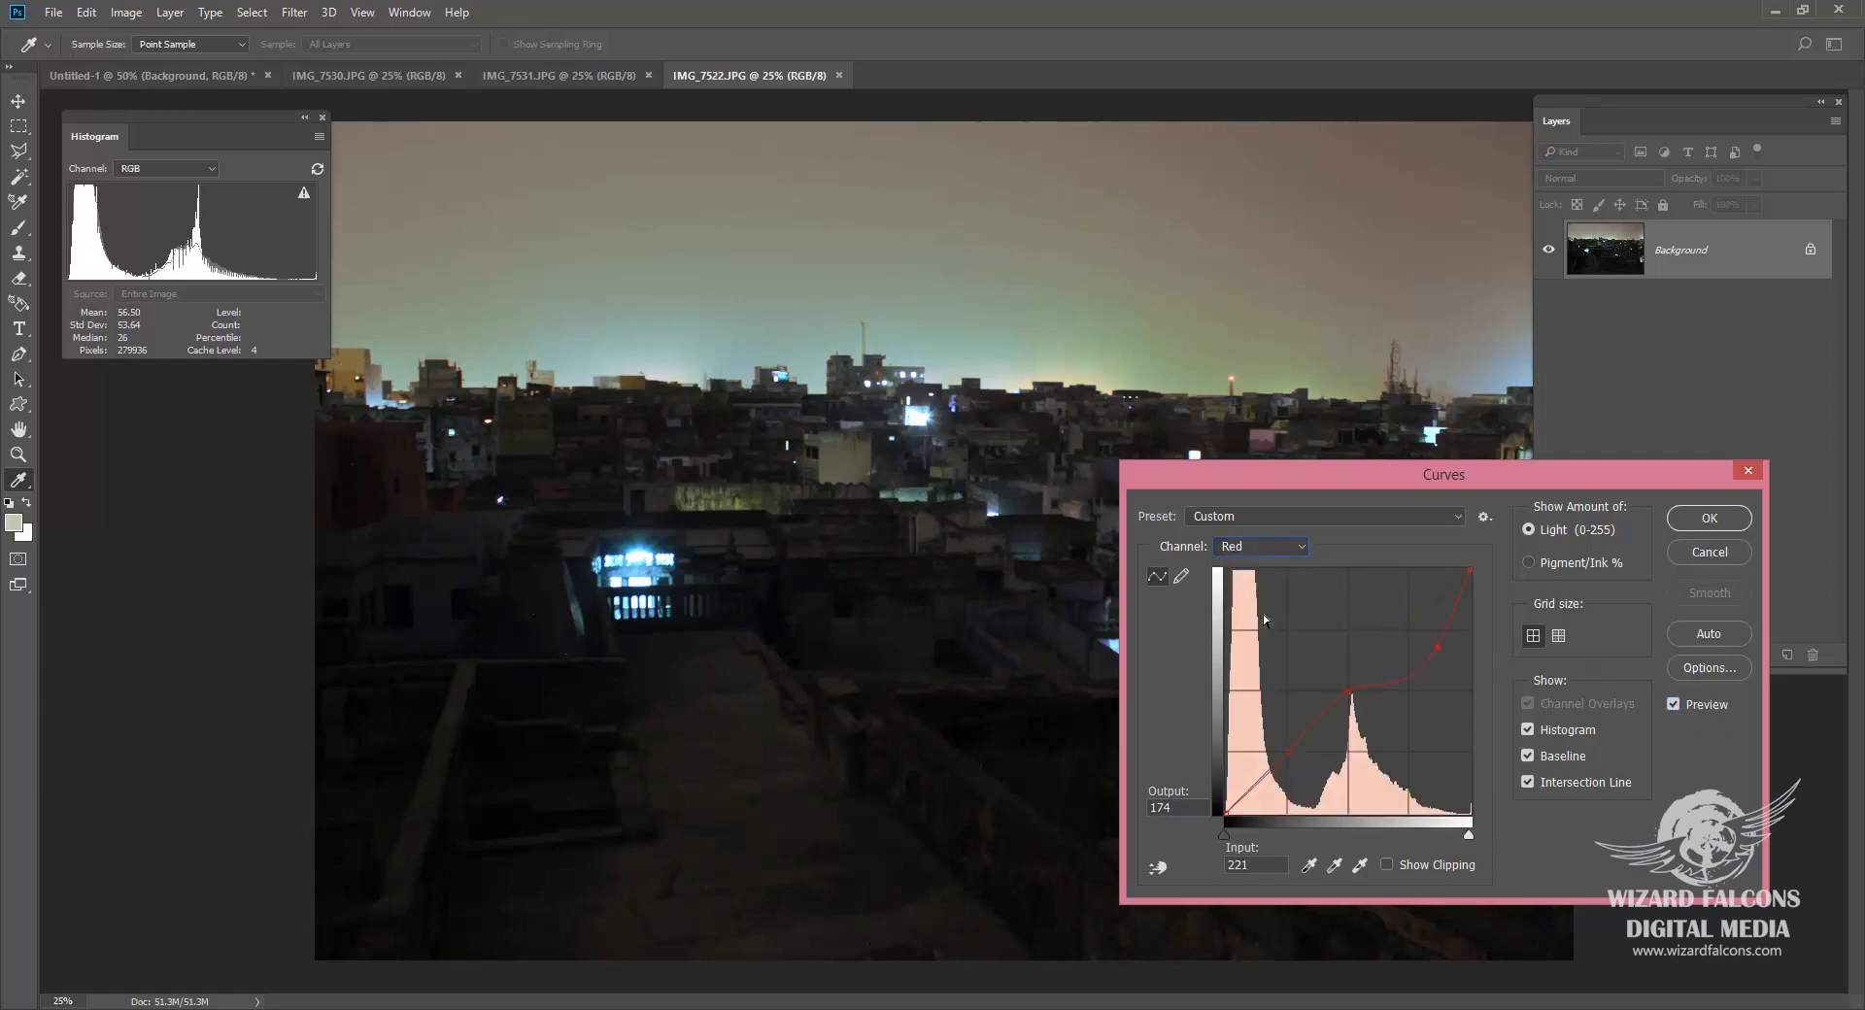
{"action": "left_click_drag", "start_coordinate": [1289, 754], "coordinate": [1295, 782]}
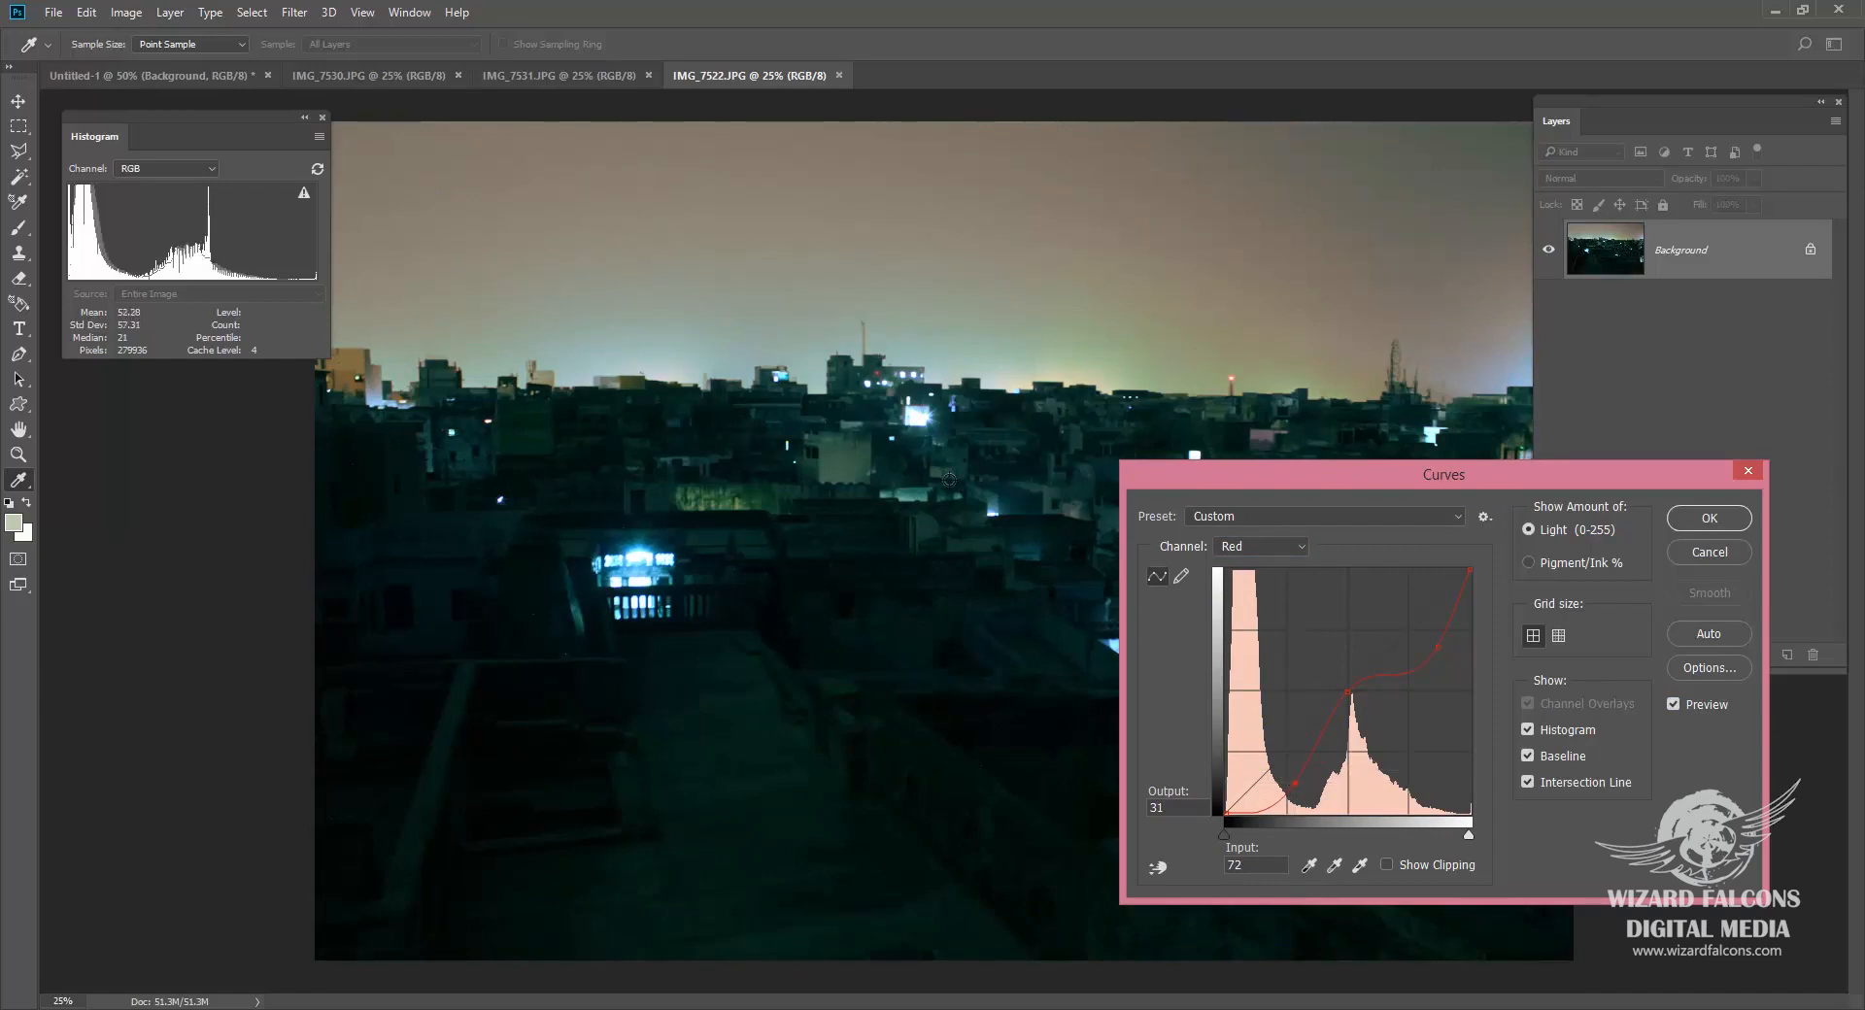
{"action": "mouse_move", "coordinate": [1292, 782]}
{"action": "left_mouse_down"}
{"action": "mouse_move", "coordinate": [1261, 752]}
{"action": "mouse_move", "coordinate": [1273, 764]}
{"action": "left_mouse_up"}
{"action": "key", "text": "Delete"}
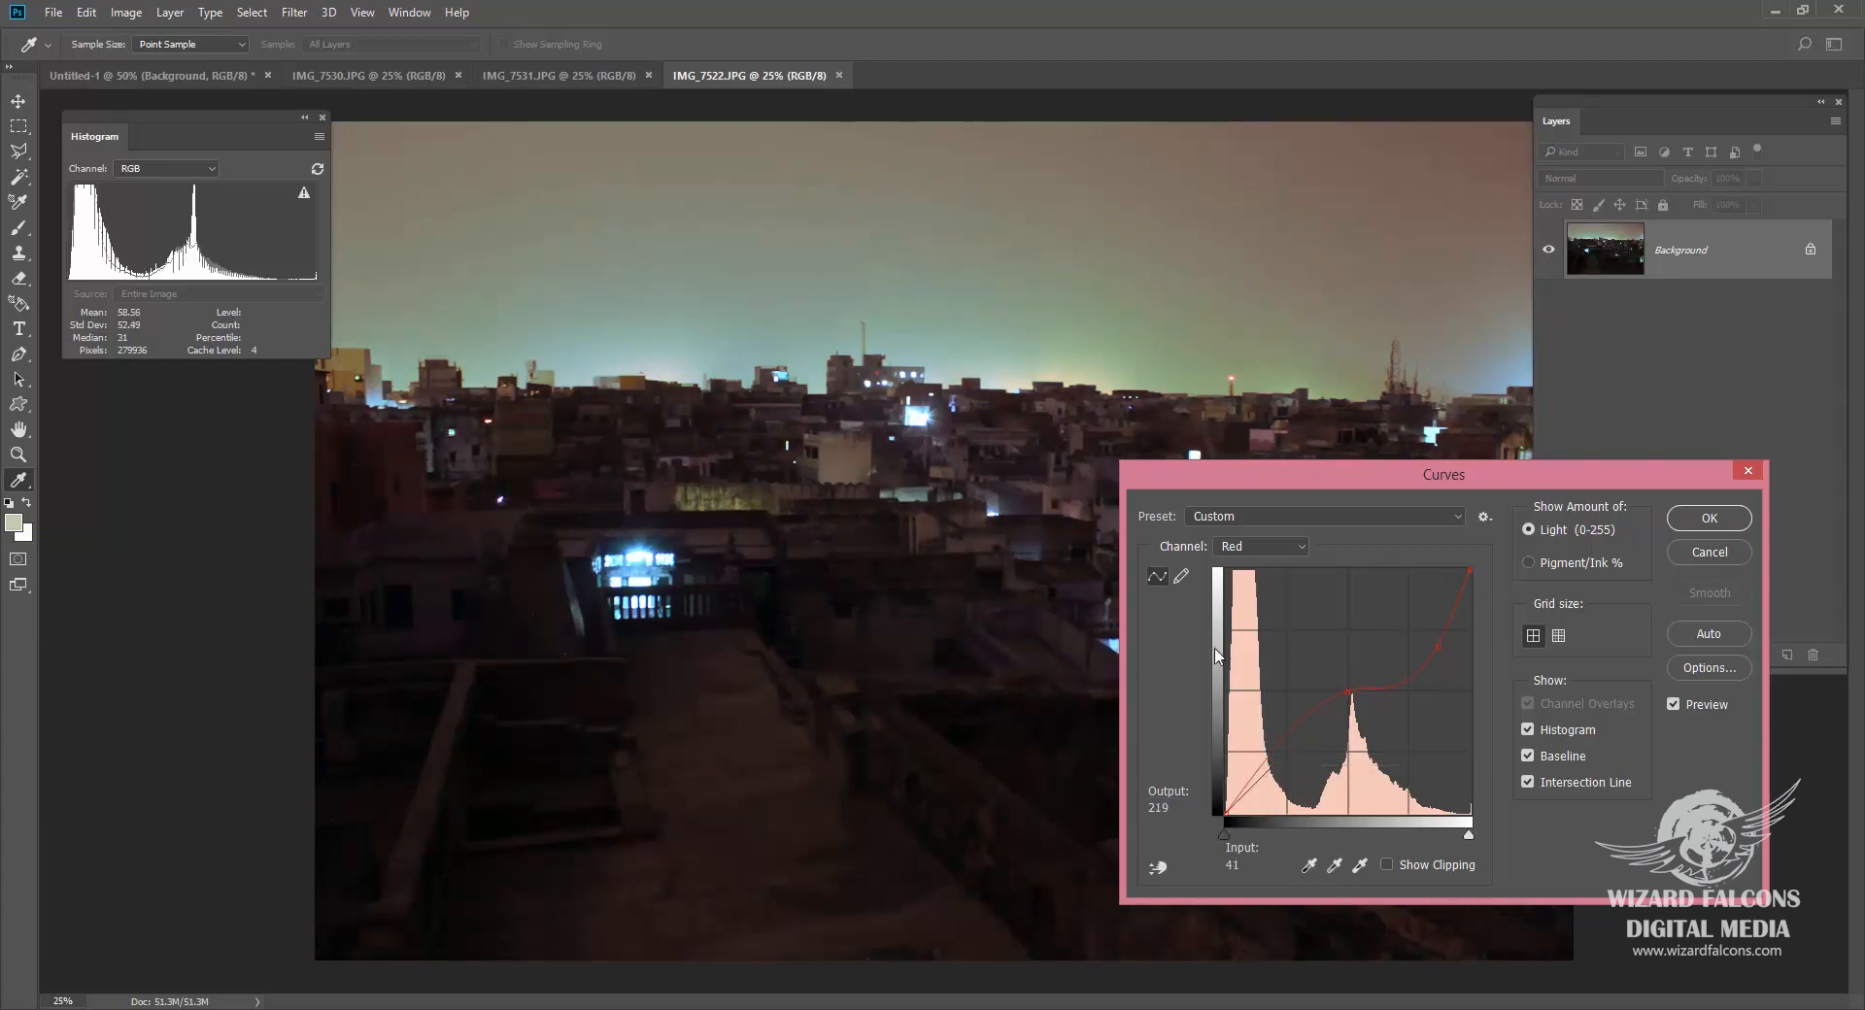
Step: On the Green channel, anchor the midtone, try the shadow point at 78/52, and raise it to input 56, output 74
{"action": "left_click", "coordinate": [1268, 546]}
{"action": "left_click", "coordinate": [1268, 593]}
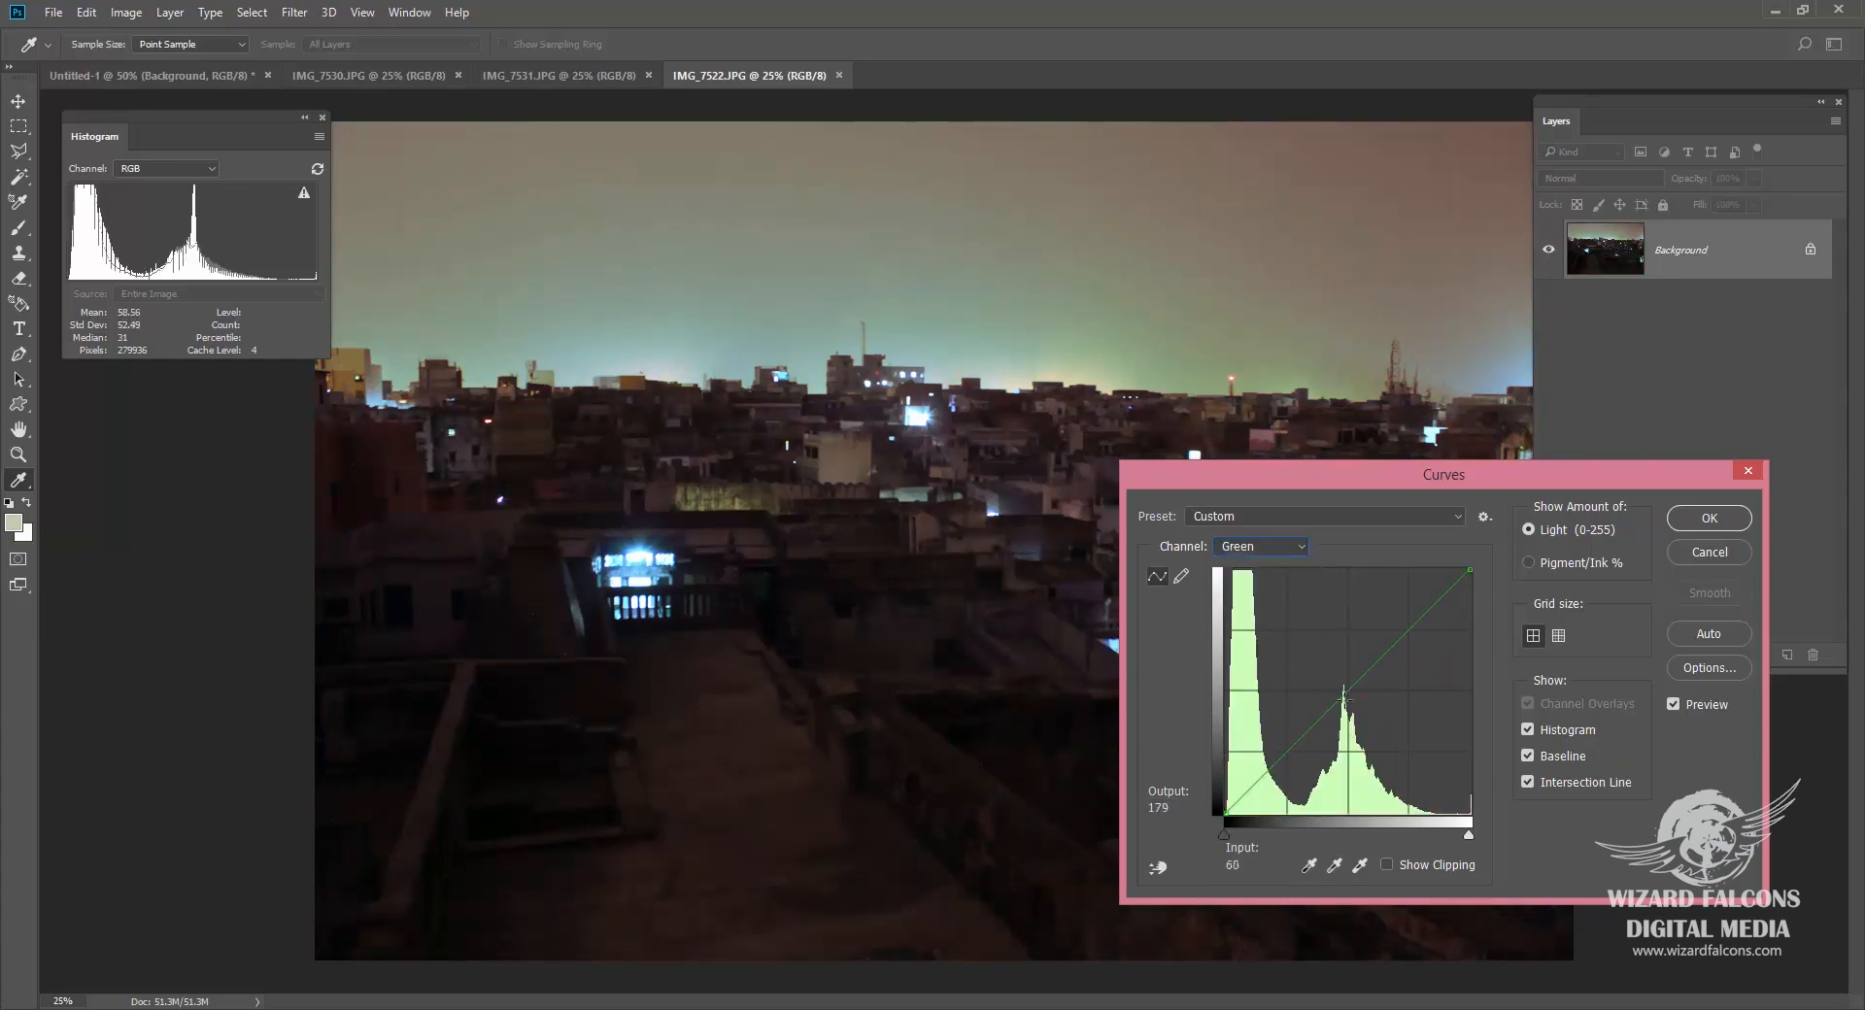
{"action": "left_click", "coordinate": [1345, 690]}
{"action": "left_click_drag", "start_coordinate": [1297, 745], "coordinate": [1300, 764]}
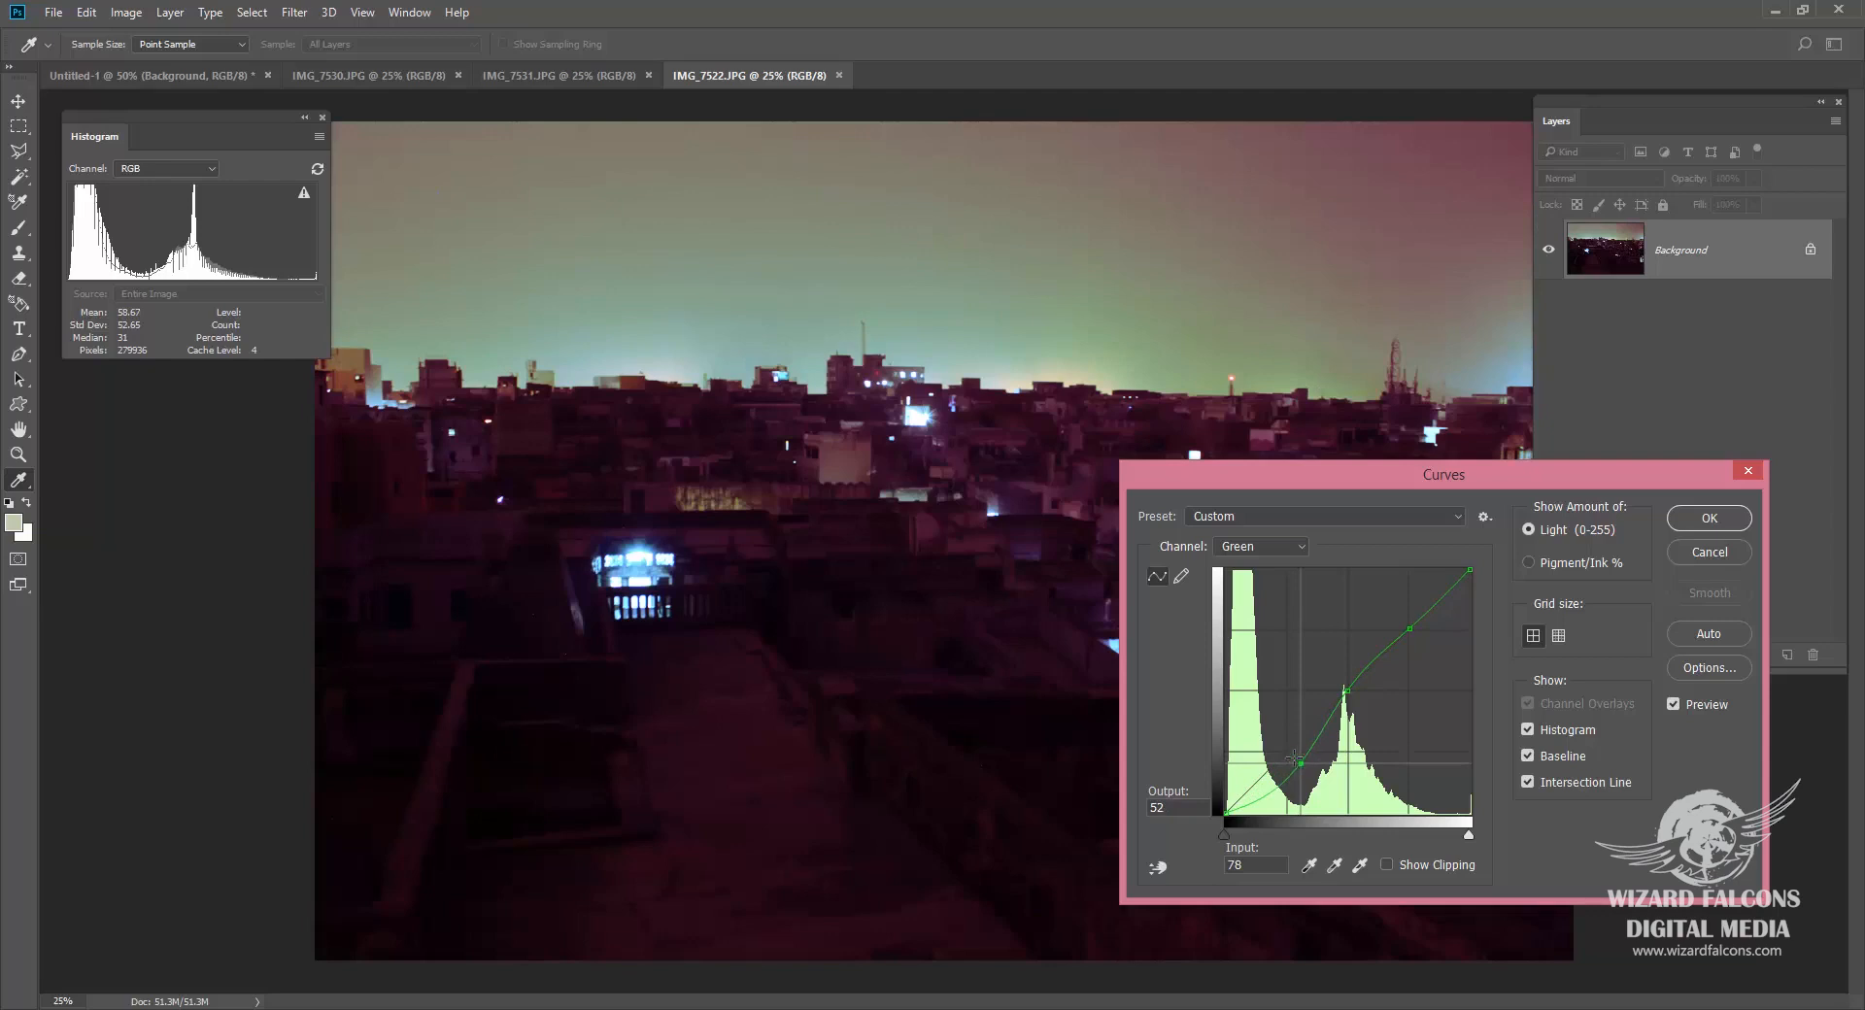
{"action": "left_click_drag", "start_coordinate": [1295, 757], "coordinate": [1280, 742]}
Step: On the Blue channel, raise the shadow point to input 40, output 80
{"action": "left_click", "coordinate": [1267, 549]}
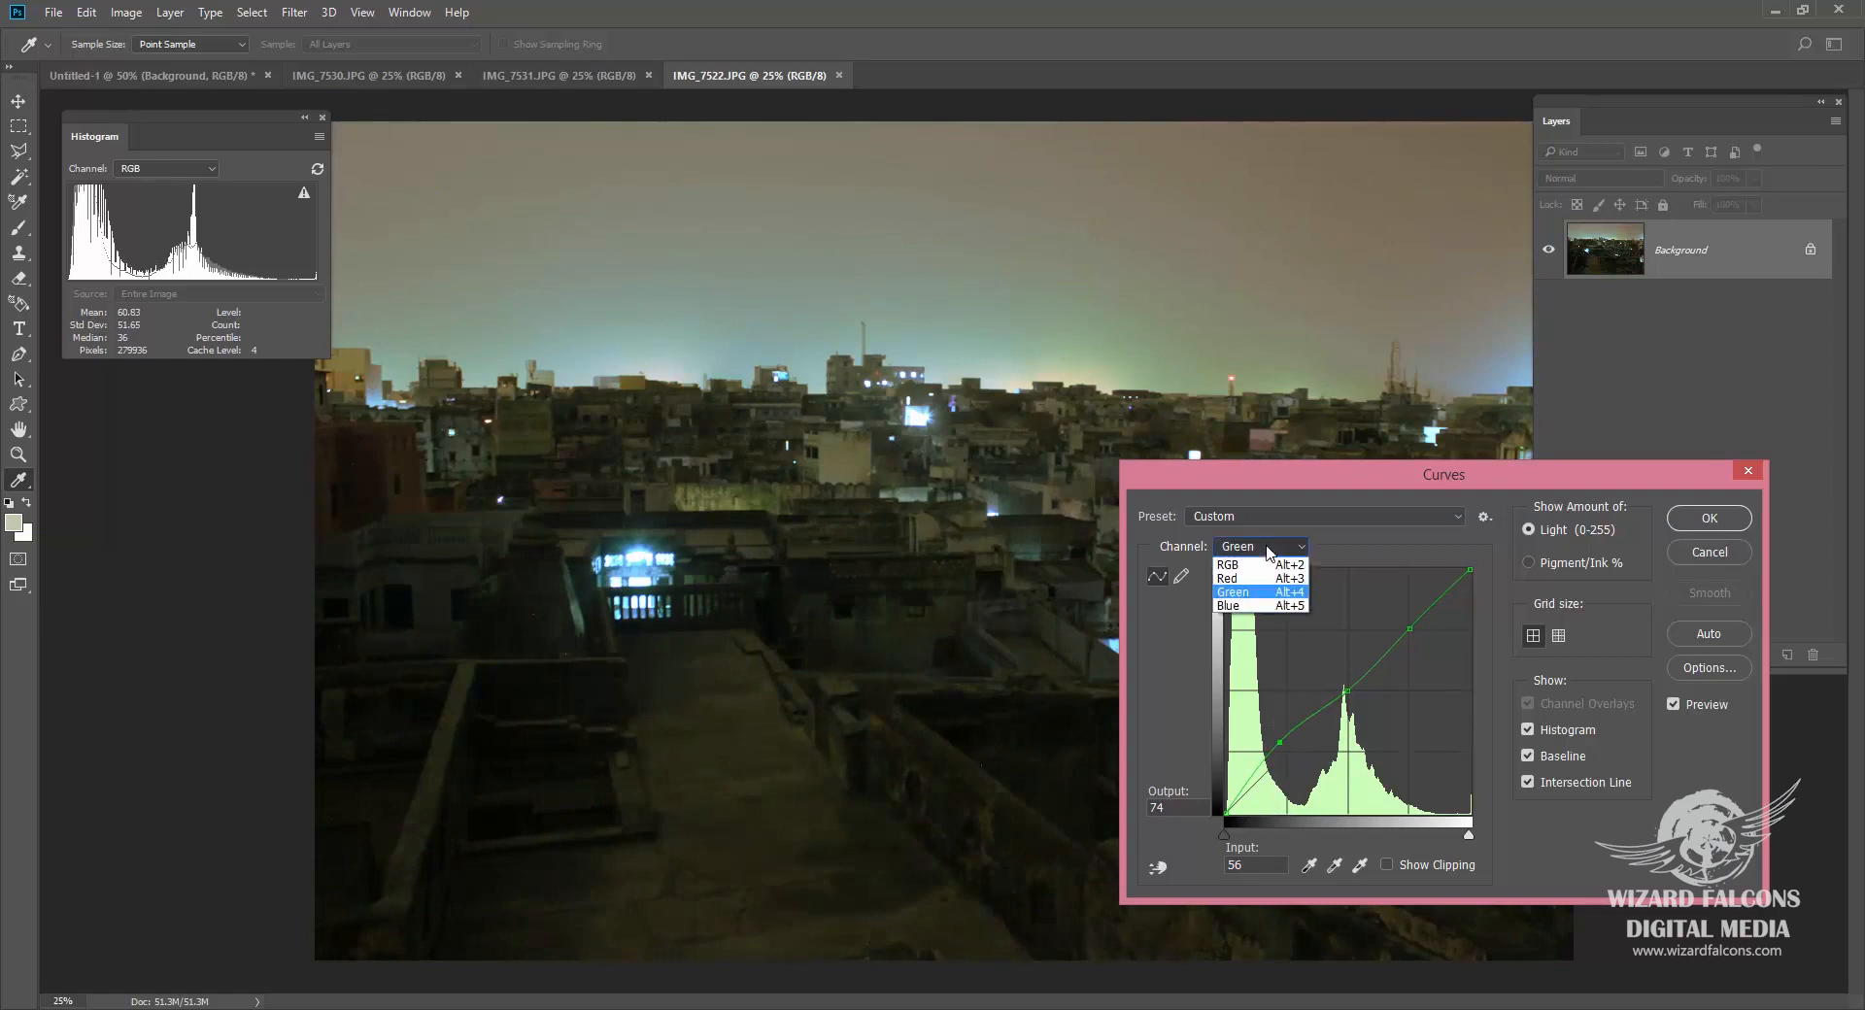
{"action": "left_click", "coordinate": [1256, 606]}
{"action": "left_click", "coordinate": [1278, 745]}
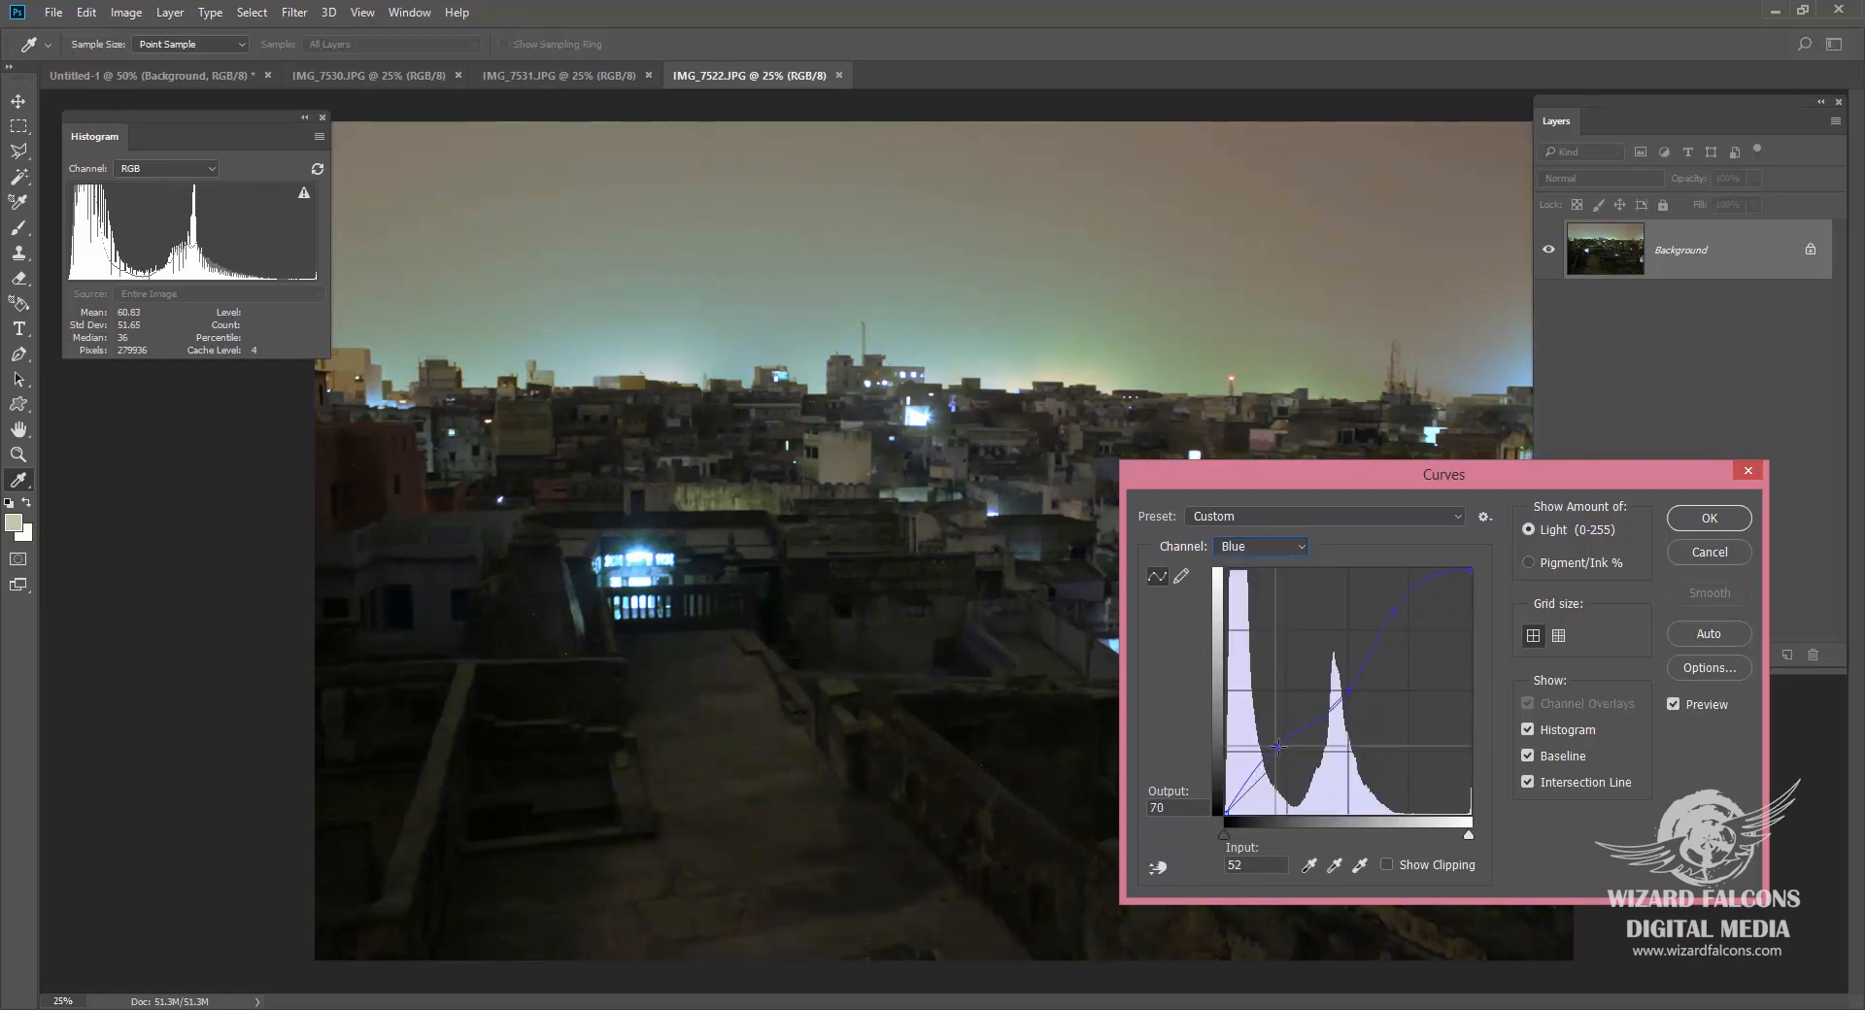
{"action": "left_click_drag", "start_coordinate": [1274, 744], "coordinate": [1263, 737]}
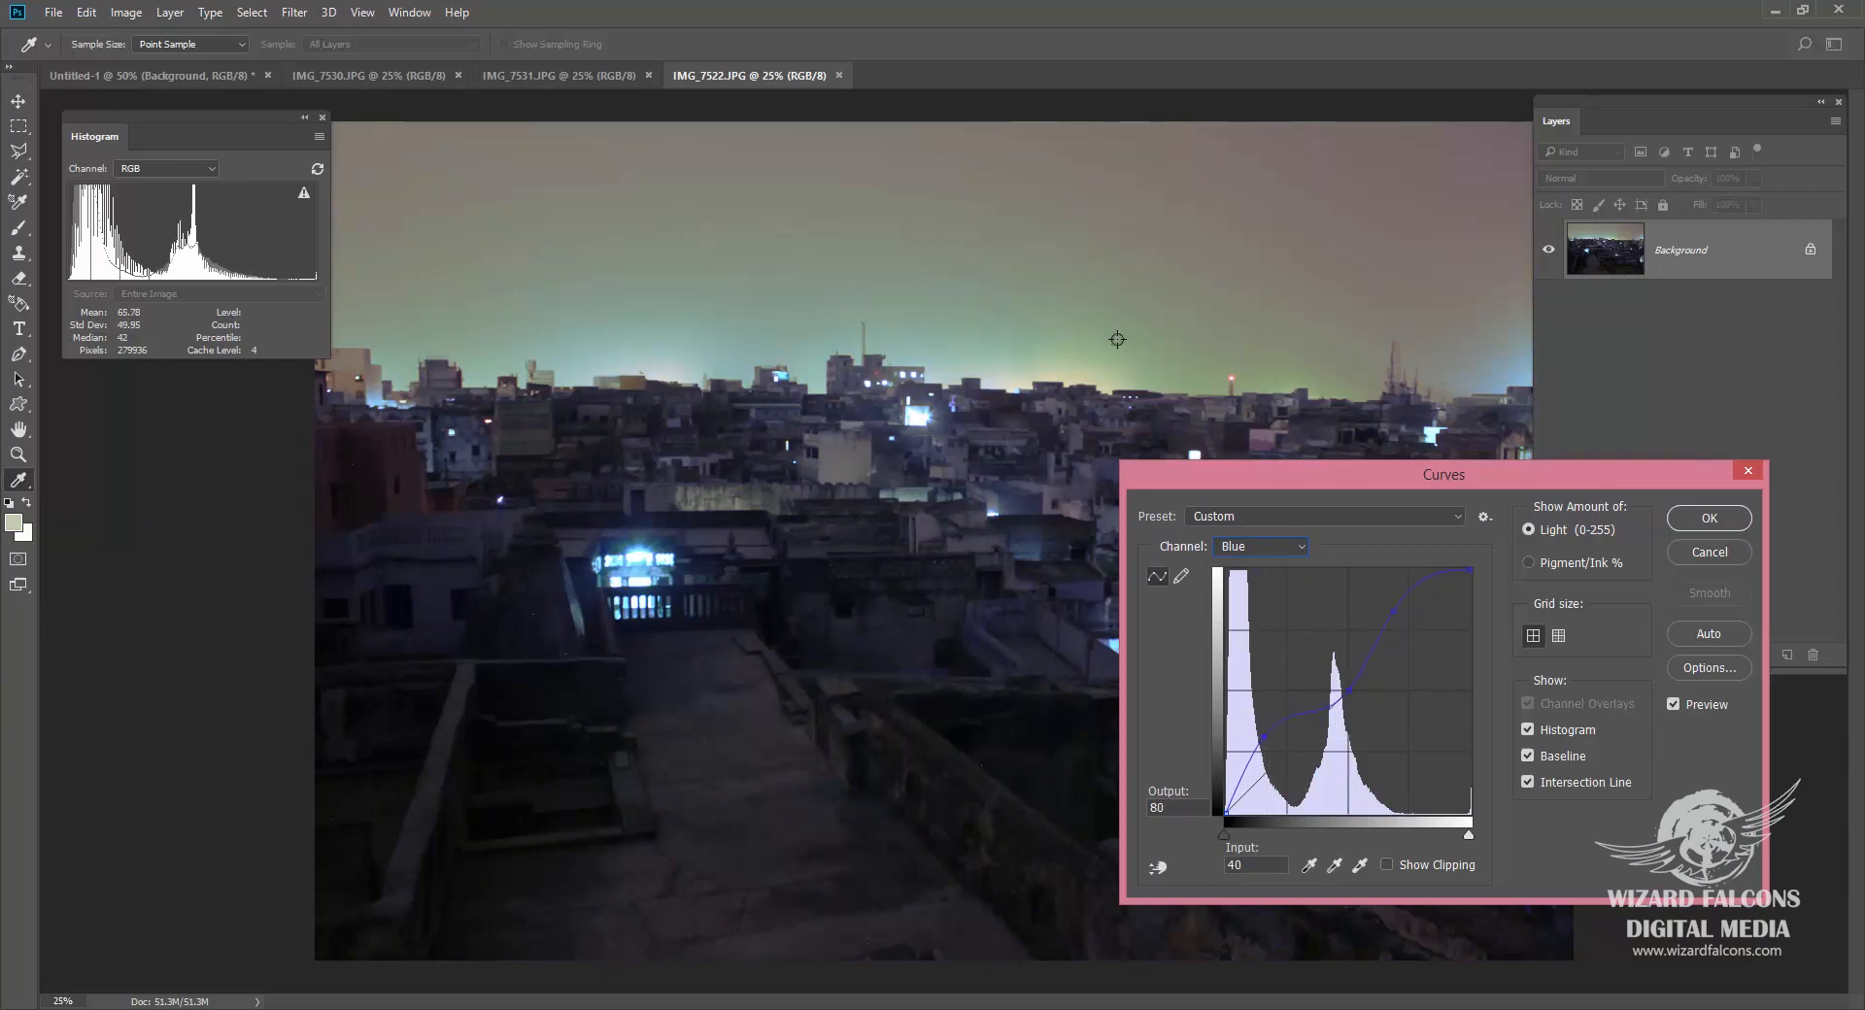
Step: On the Red channel, raise the highlight point to input 183, output 217
{"action": "left_click", "coordinate": [1272, 545]}
{"action": "left_click", "coordinate": [1269, 584]}
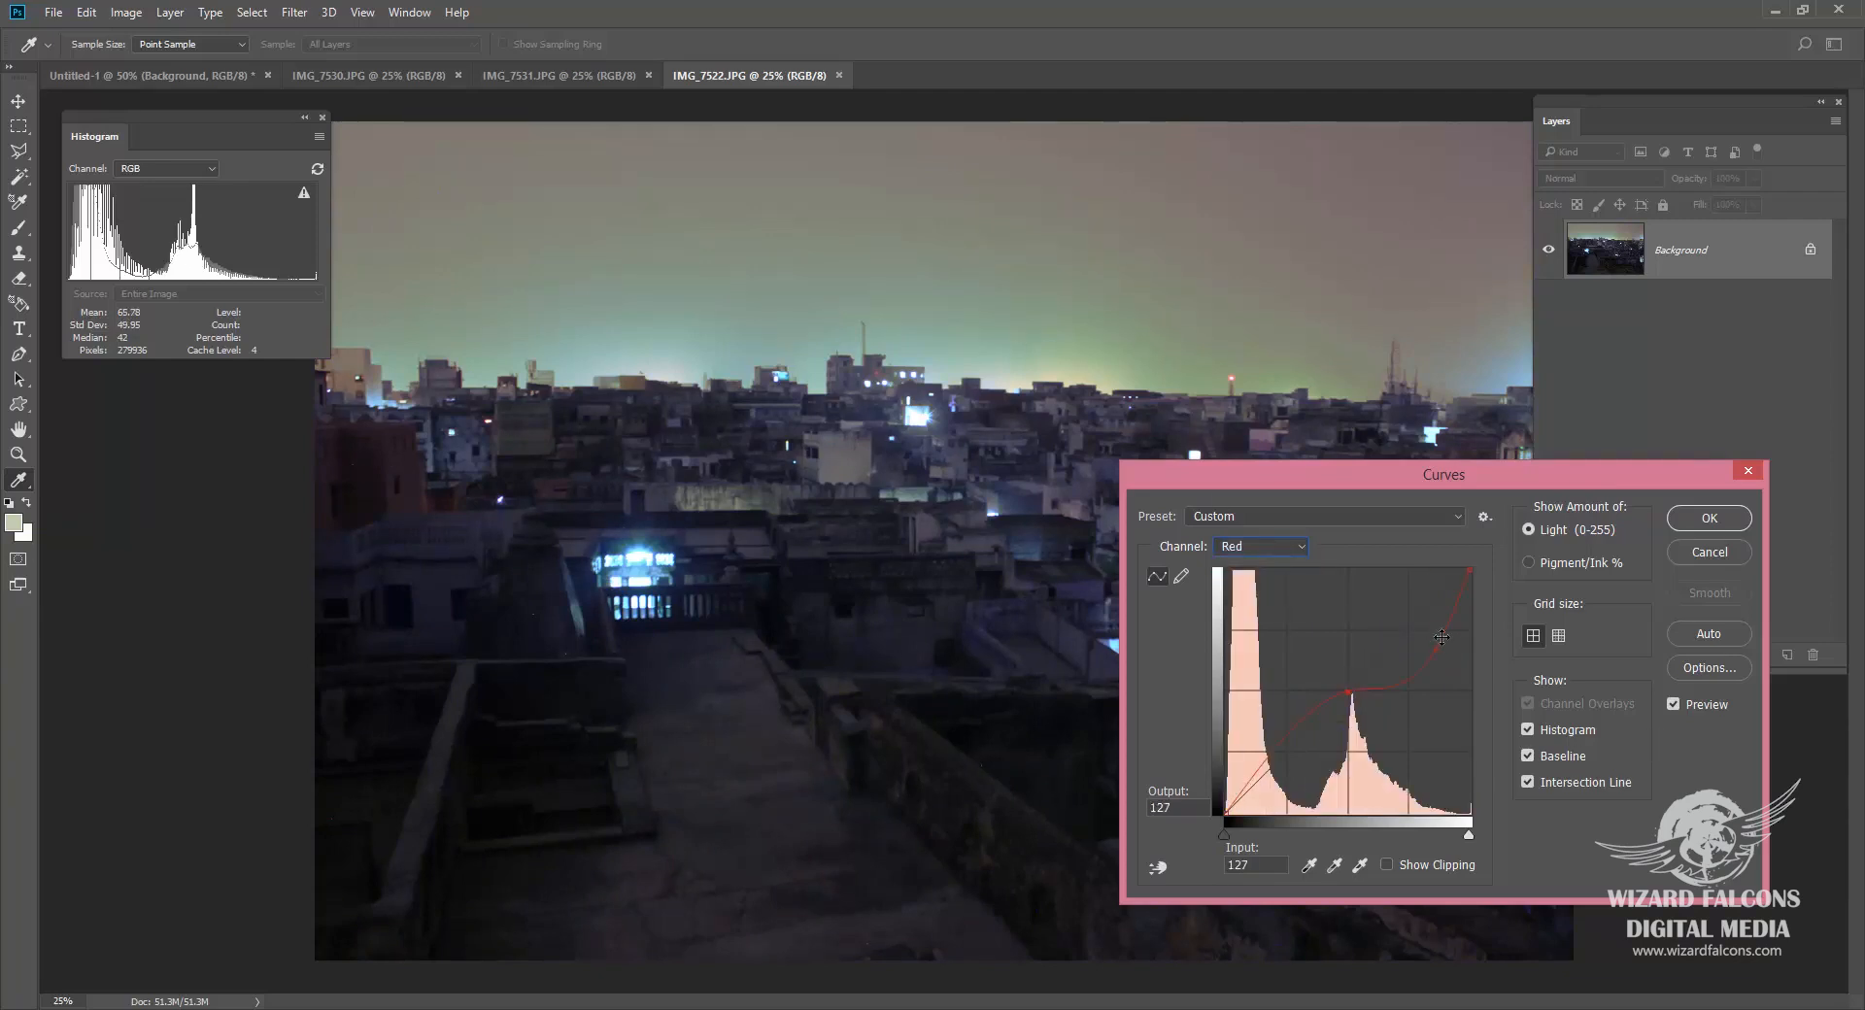
{"action": "left_click_drag", "start_coordinate": [1413, 627], "coordinate": [1409, 607]}
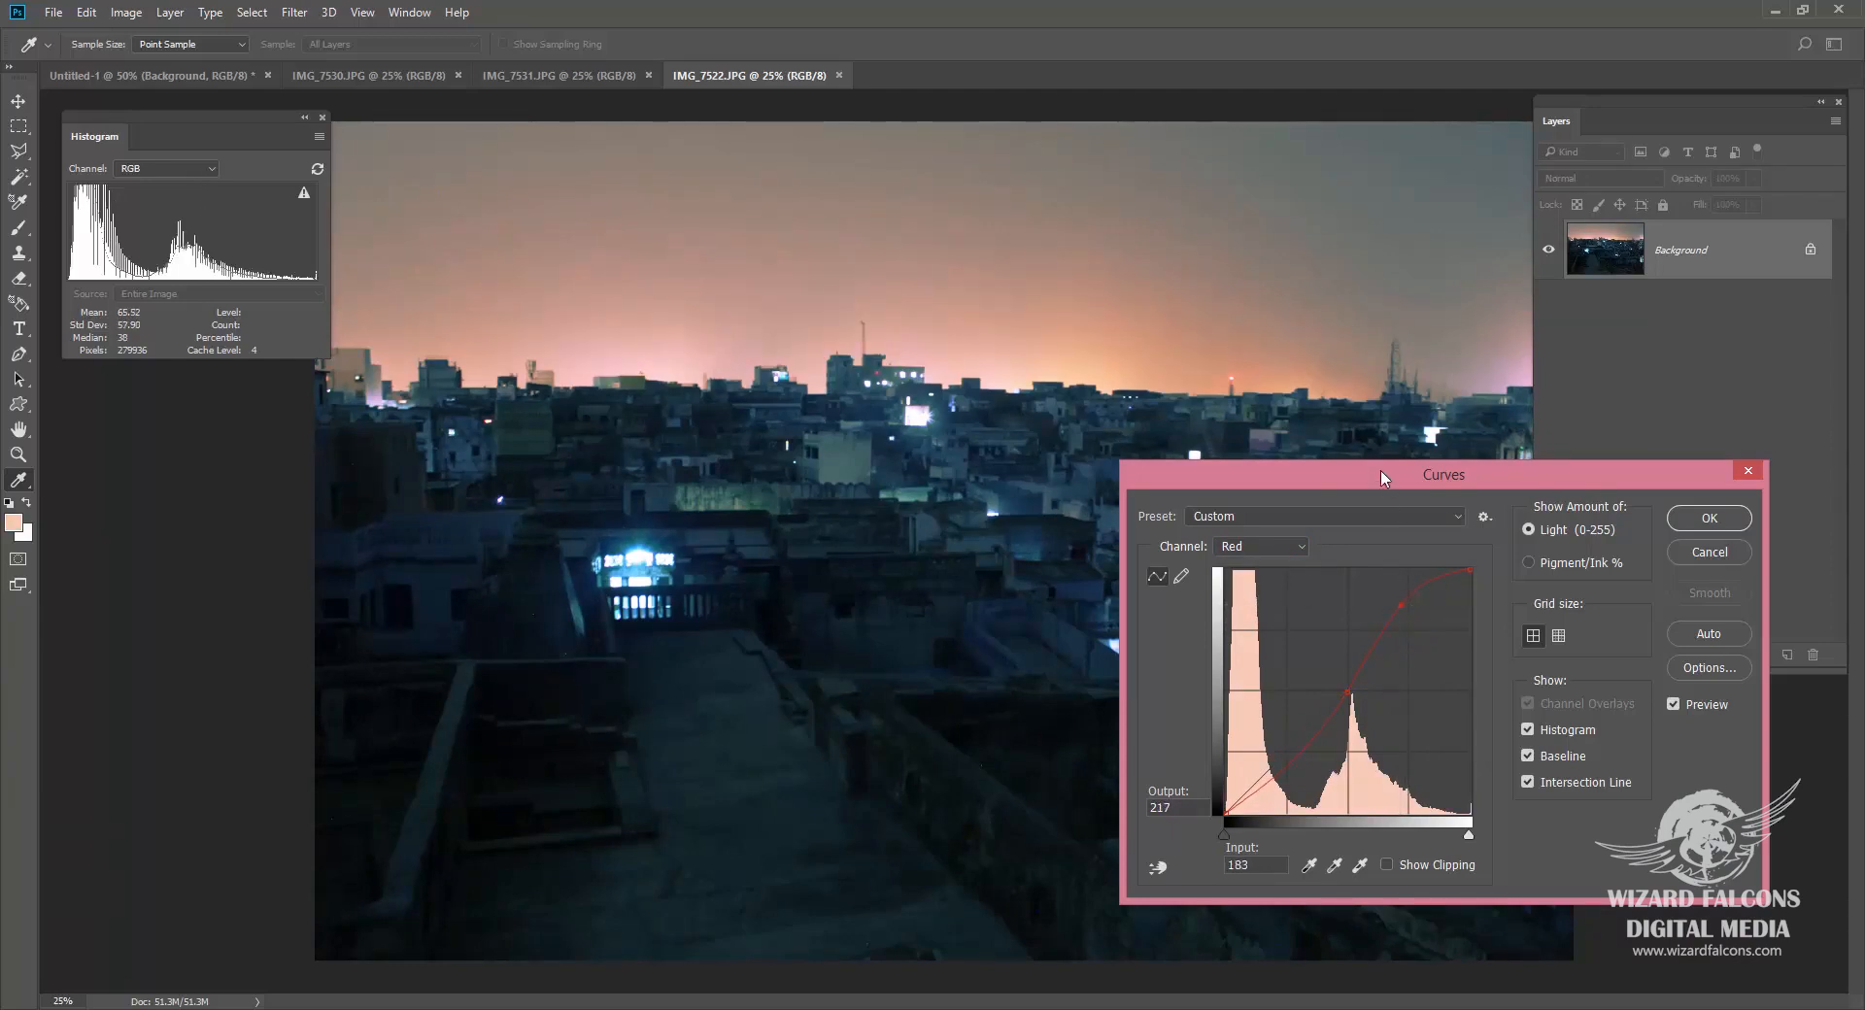
Step: Move the Curves window to expose more of the cityscape and compare the photo with the preview off and on
{"action": "left_click_drag", "start_coordinate": [1381, 473], "coordinate": [1451, 512]}
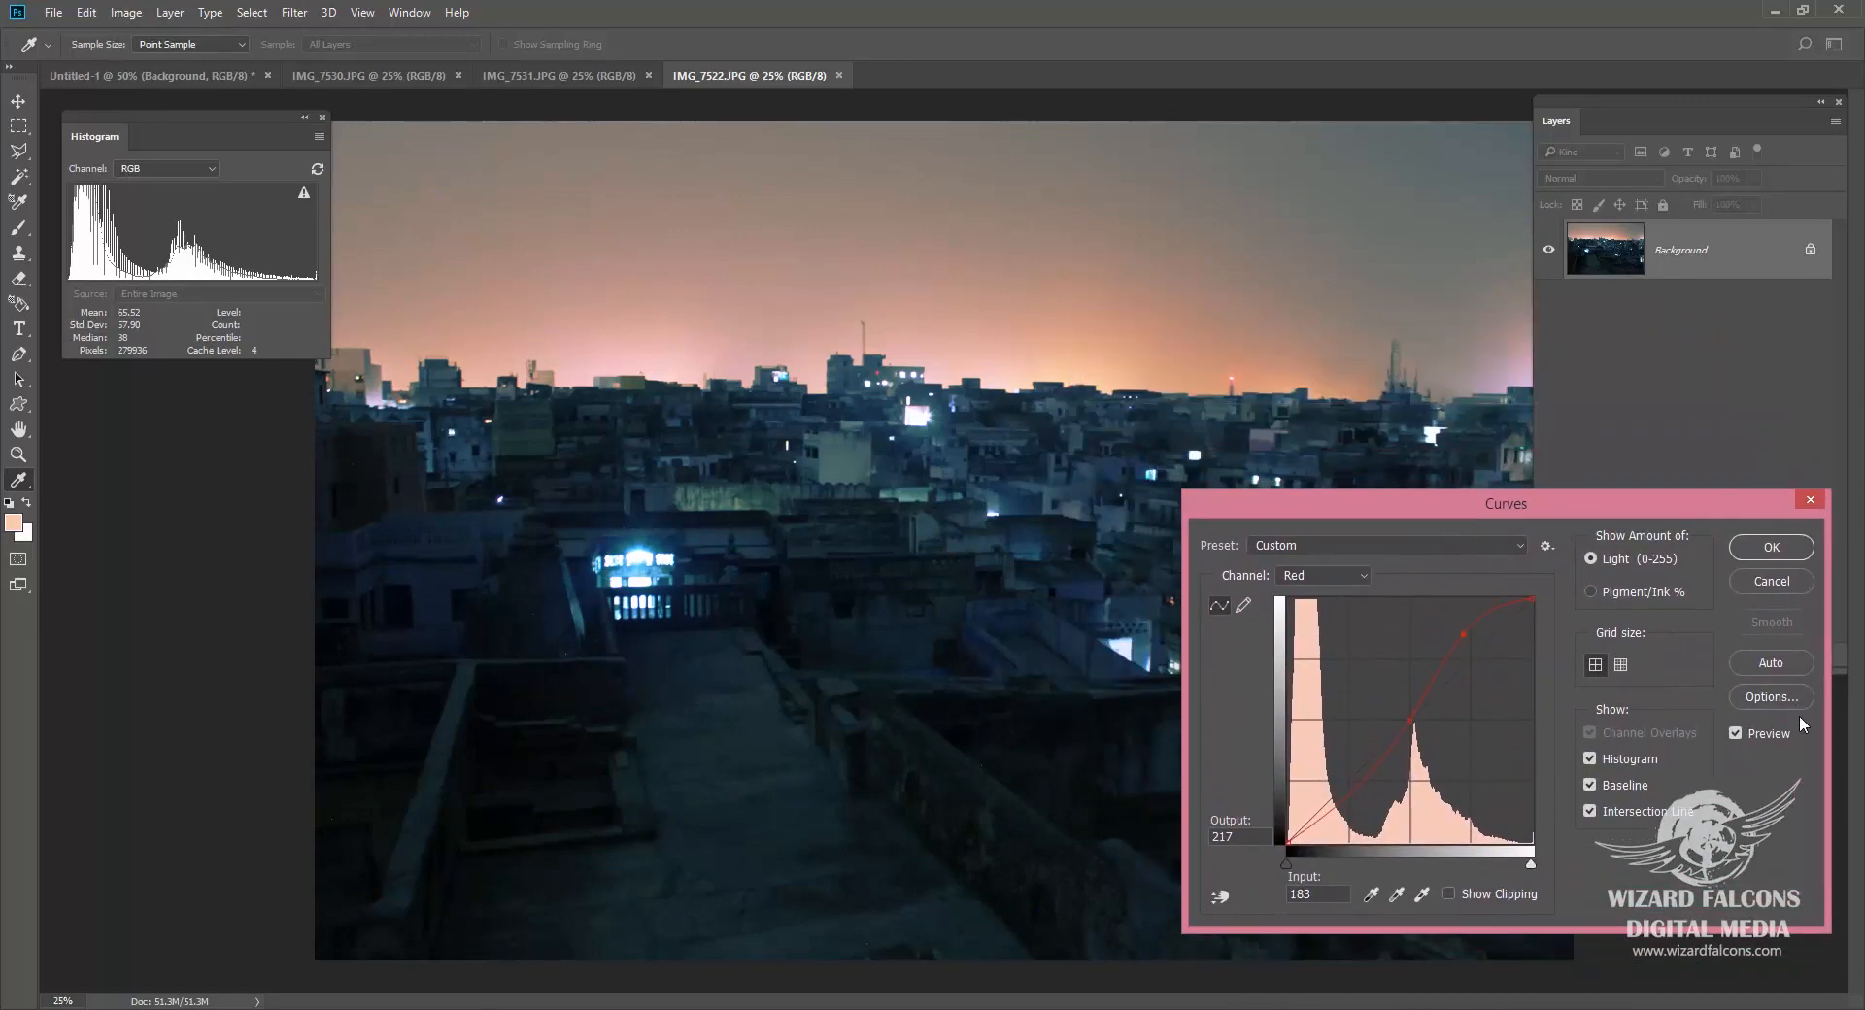
{"action": "left_click", "coordinate": [1735, 735]}
{"action": "left_click", "coordinate": [1736, 735]}
{"action": "left_click", "coordinate": [1735, 735]}
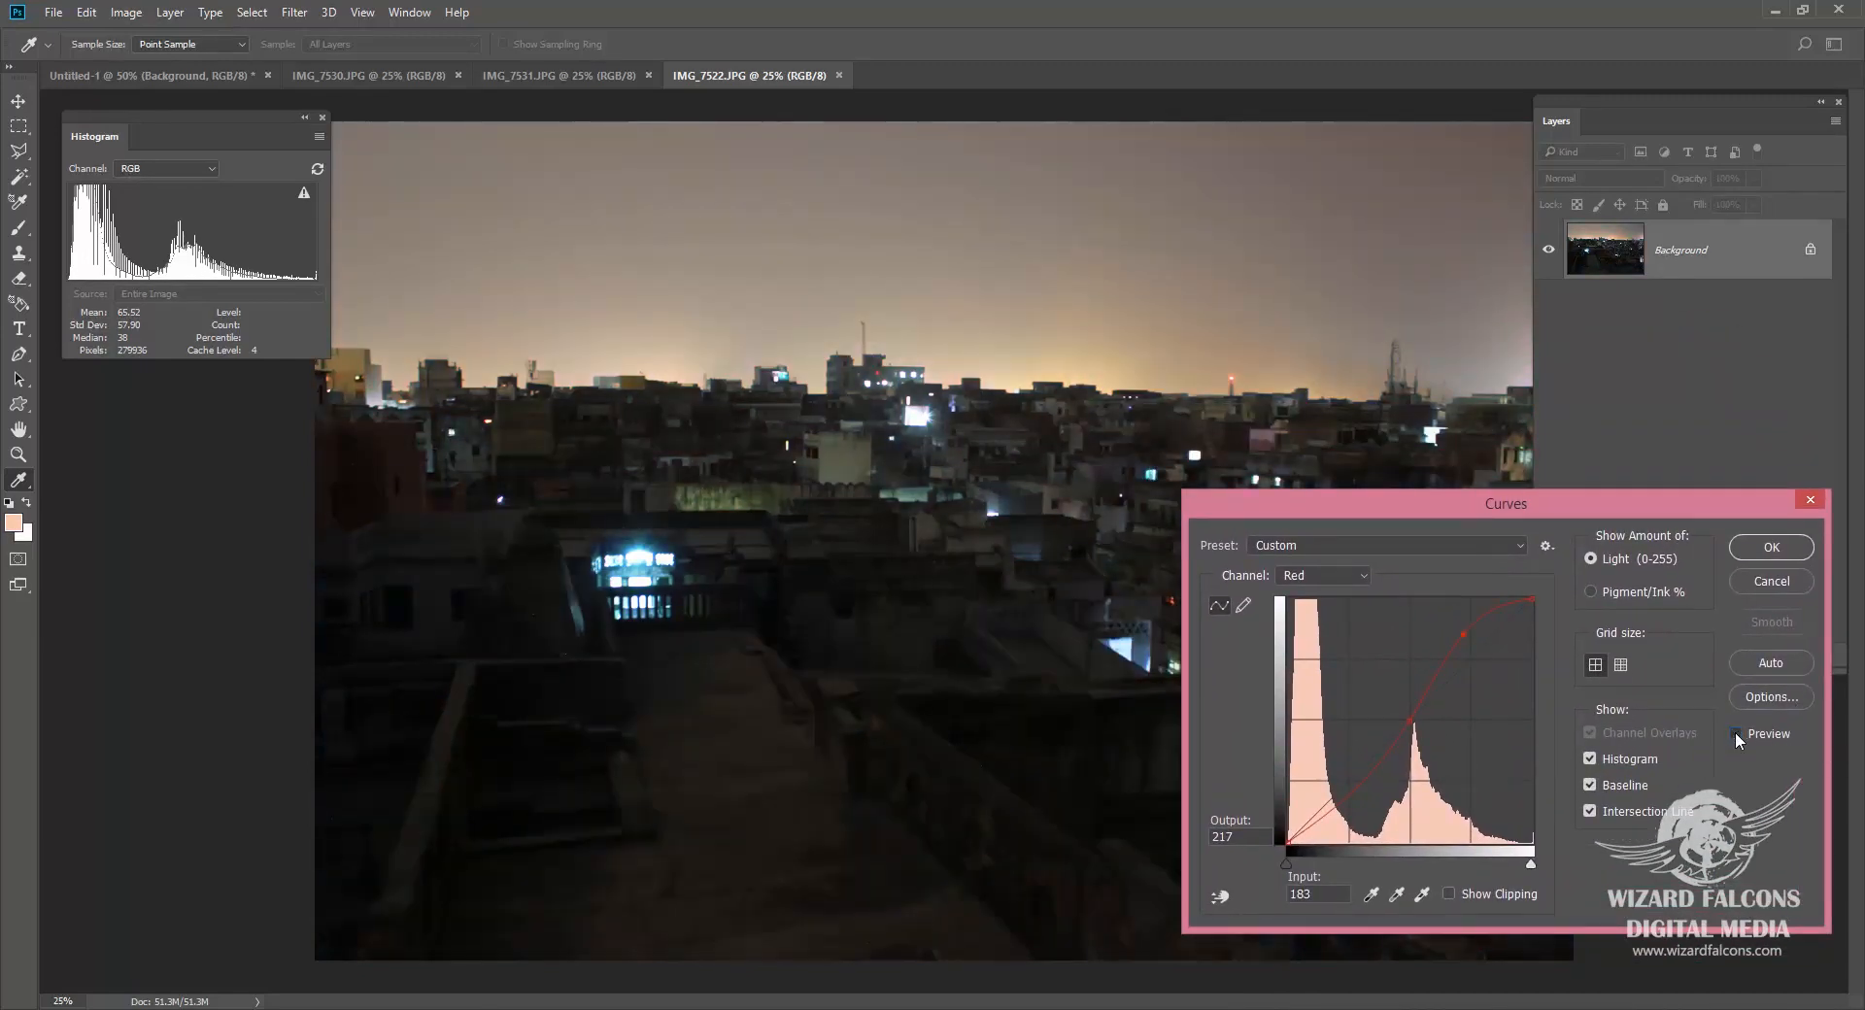
{"action": "left_click", "coordinate": [1735, 735]}
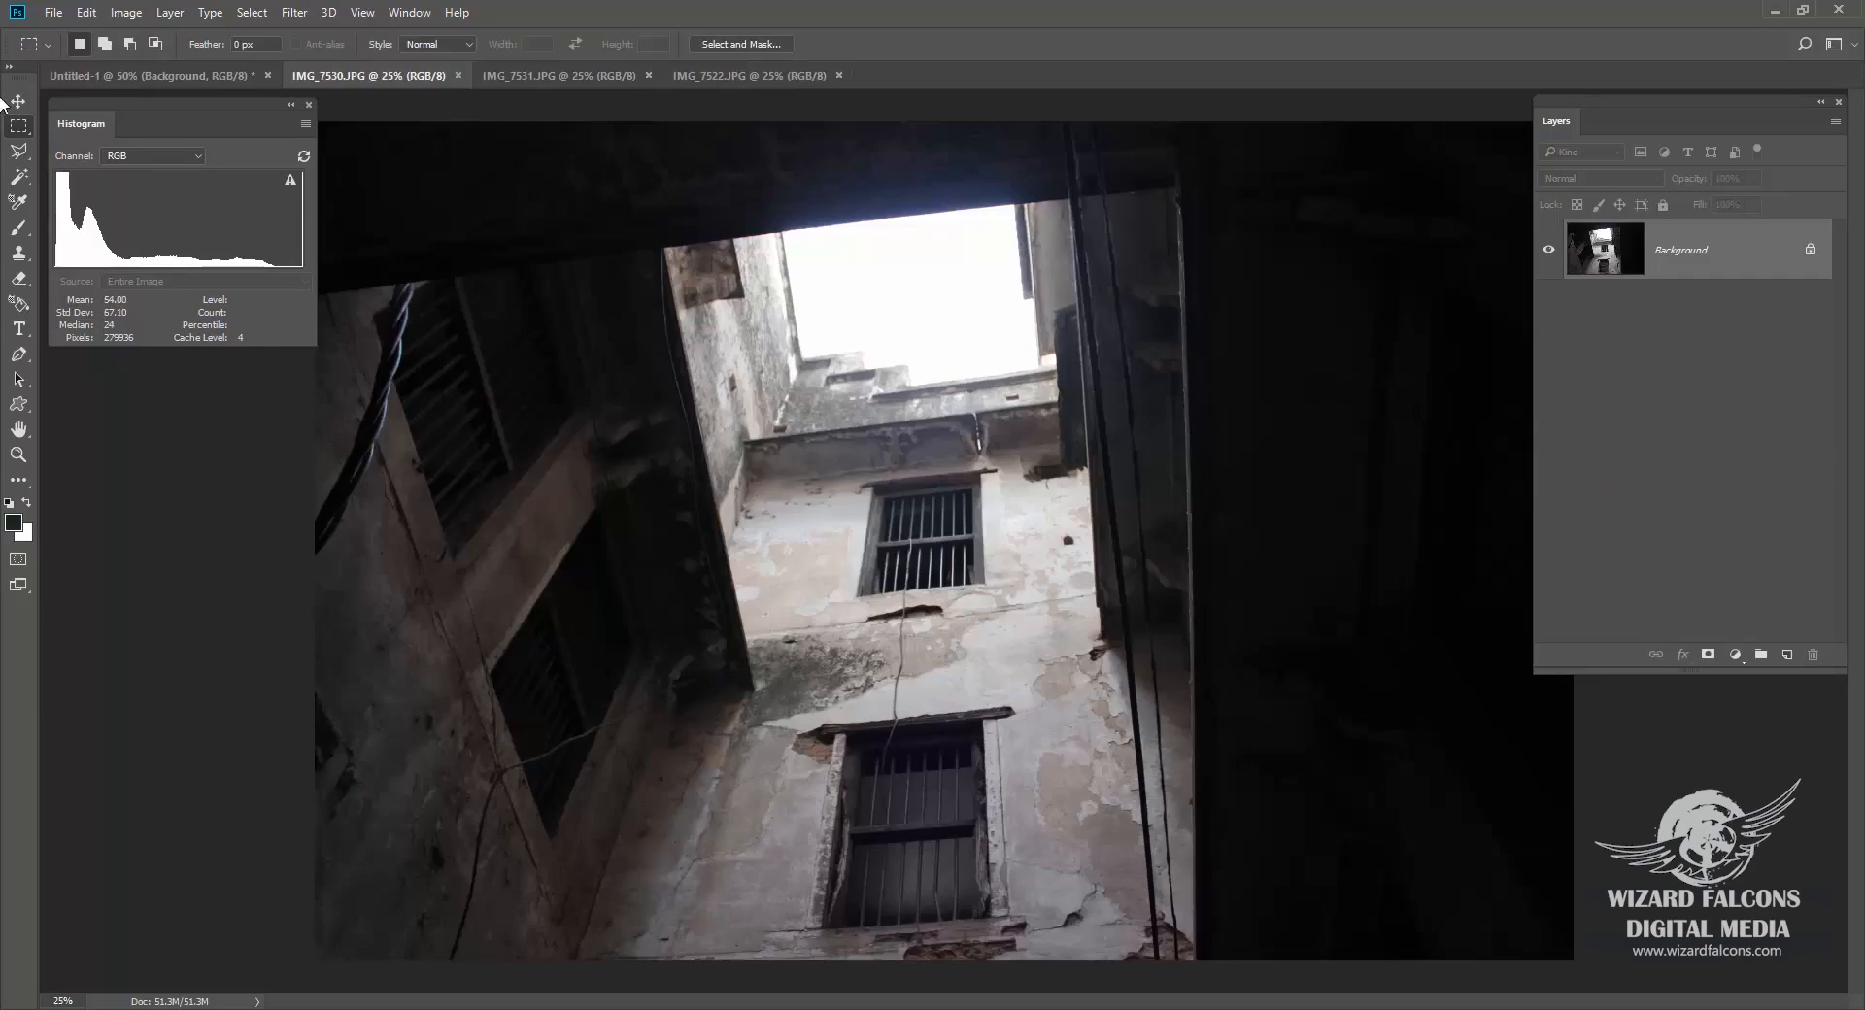
Step: Open the Curves adjustment for IMG_7530.JPG, move its window aside, and sample from the dark wall up to the bright sky
{"action": "left_click", "coordinate": [126, 12]}
{"action": "mouse_move", "coordinate": [160, 63]}
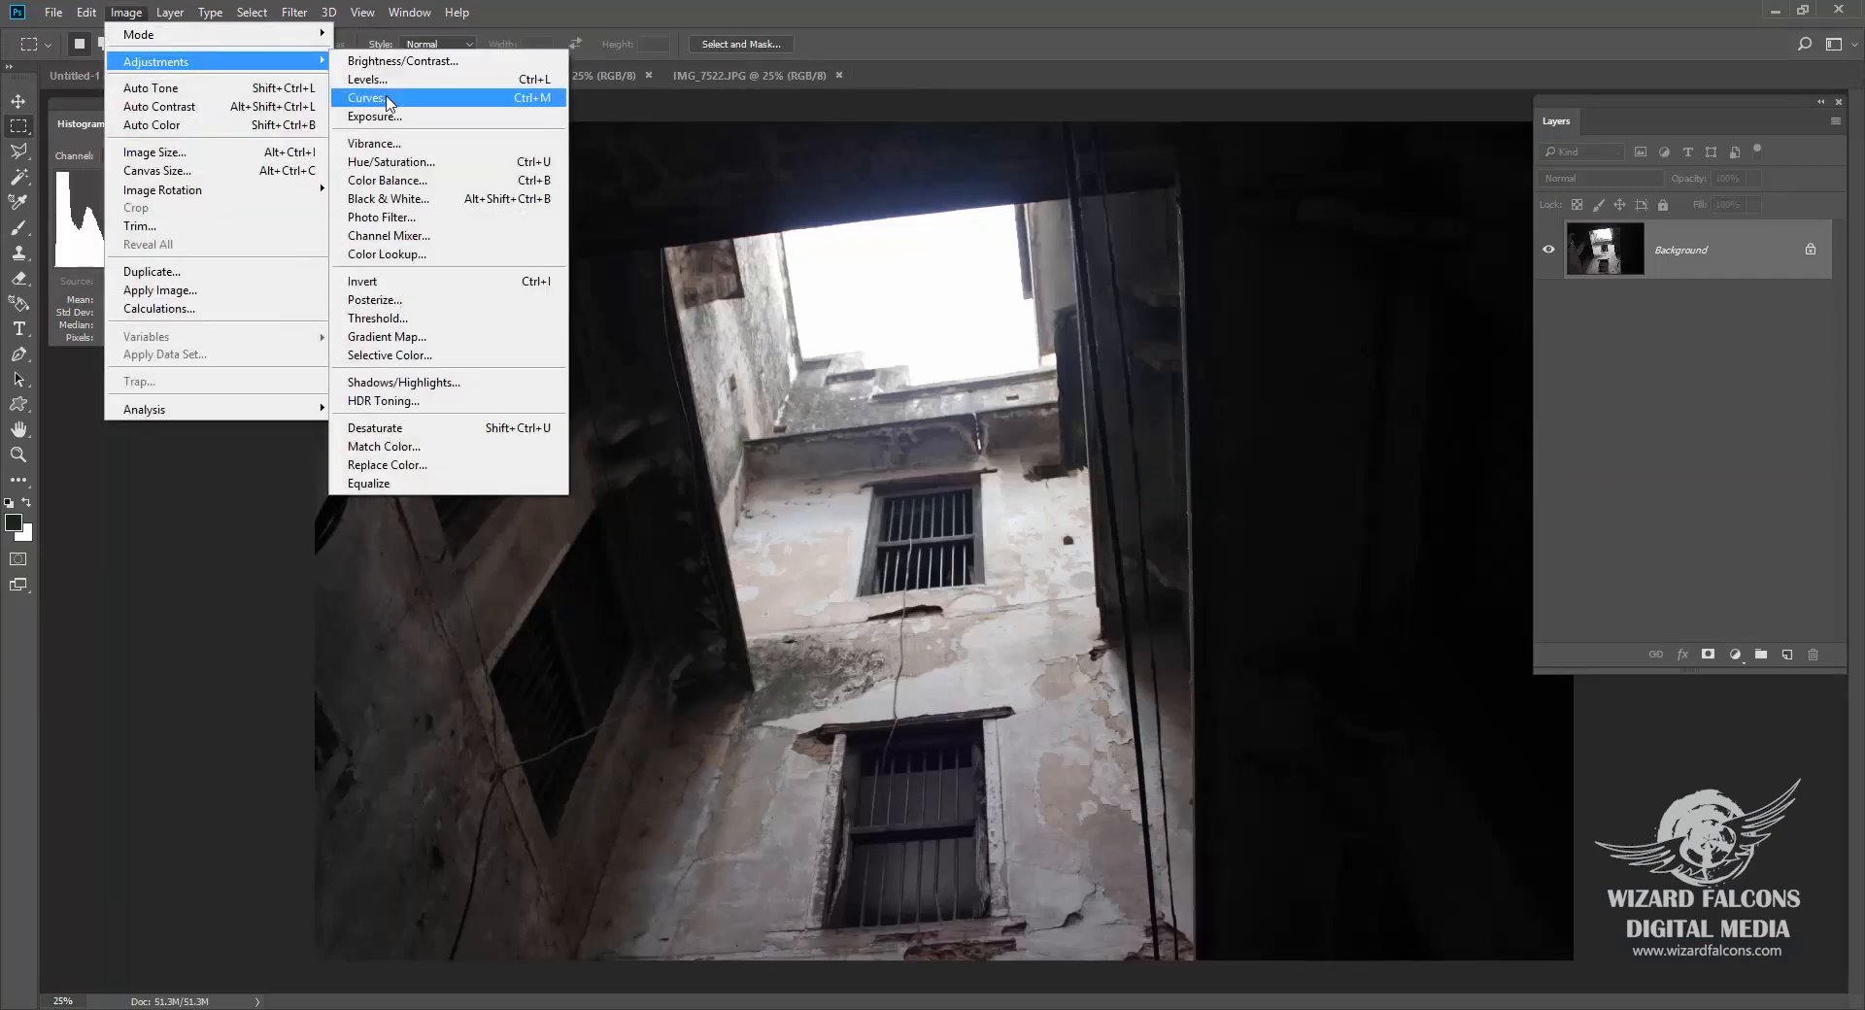
{"action": "left_click", "coordinate": [388, 99]}
{"action": "left_click_drag", "start_coordinate": [1417, 341], "coordinate": [1455, 317]}
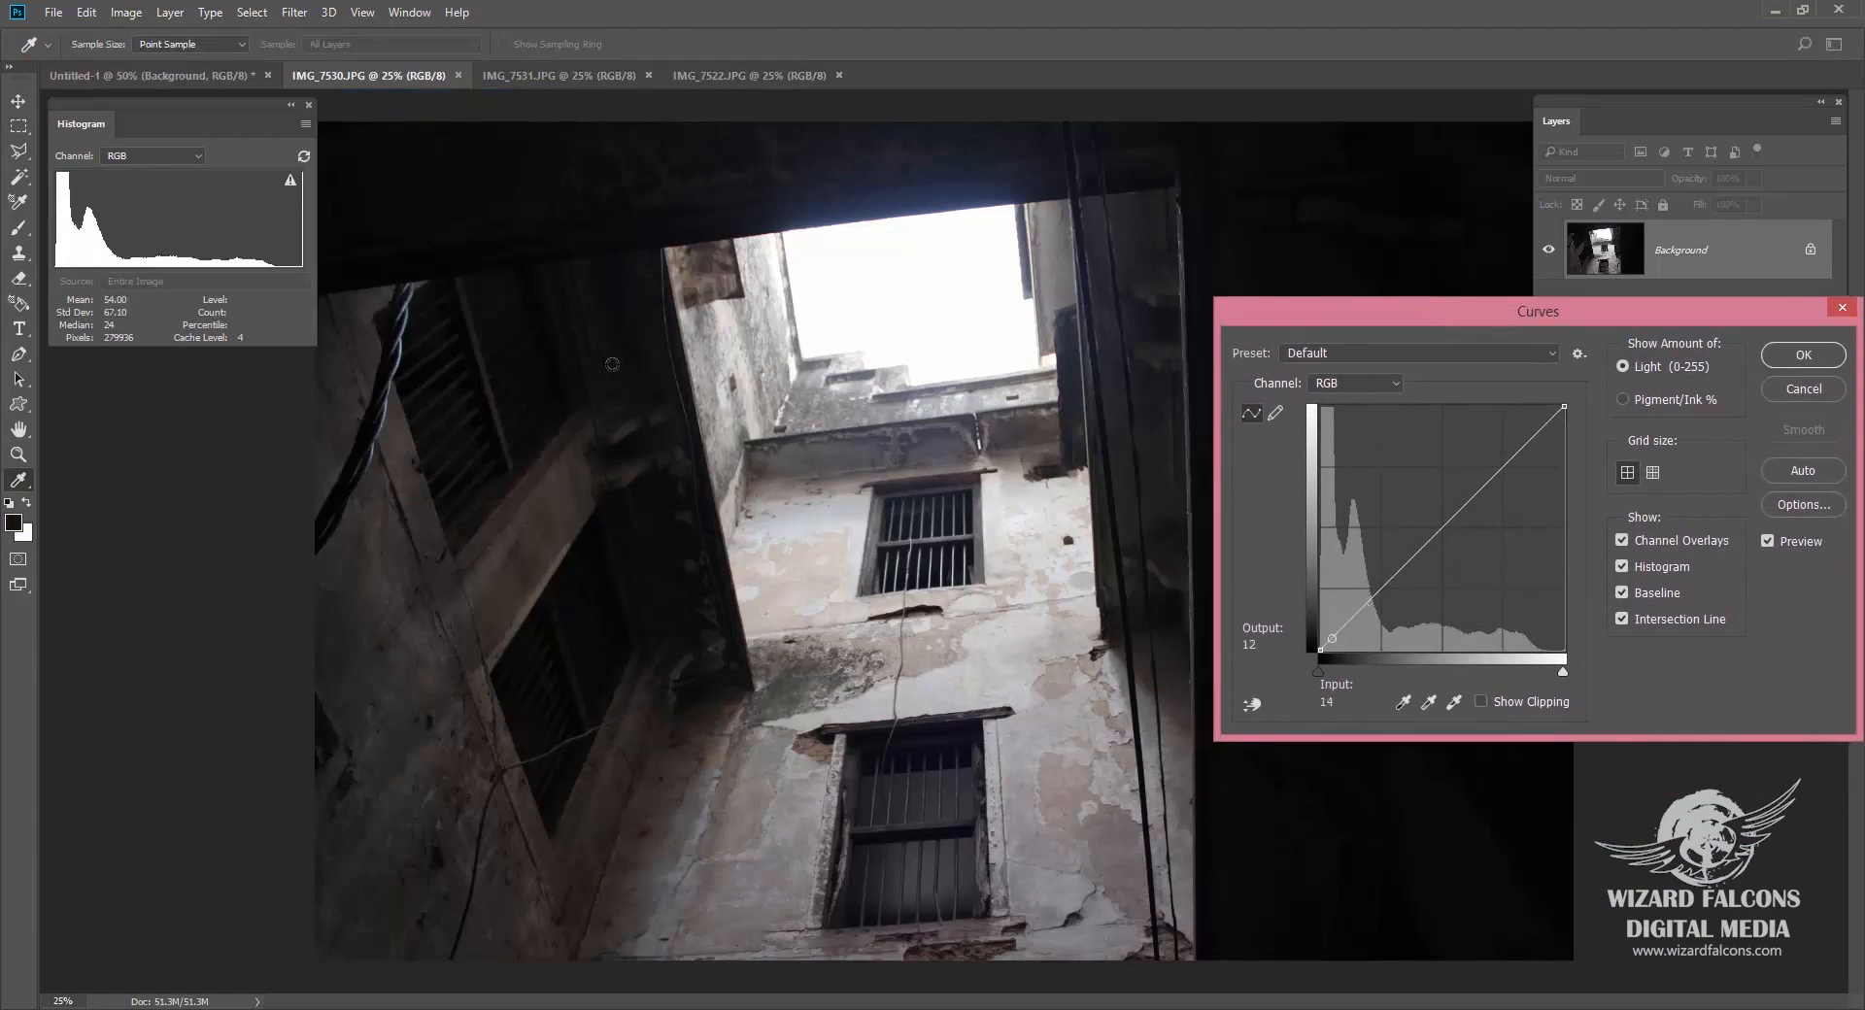
{"action": "left_click_drag", "start_coordinate": [752, 694], "coordinate": [945, 275]}
Step: Add midtone, shadow and highlight points on the RGB curve and lower the shadow point to input 63, output 39
{"action": "left_click", "coordinate": [1442, 526]}
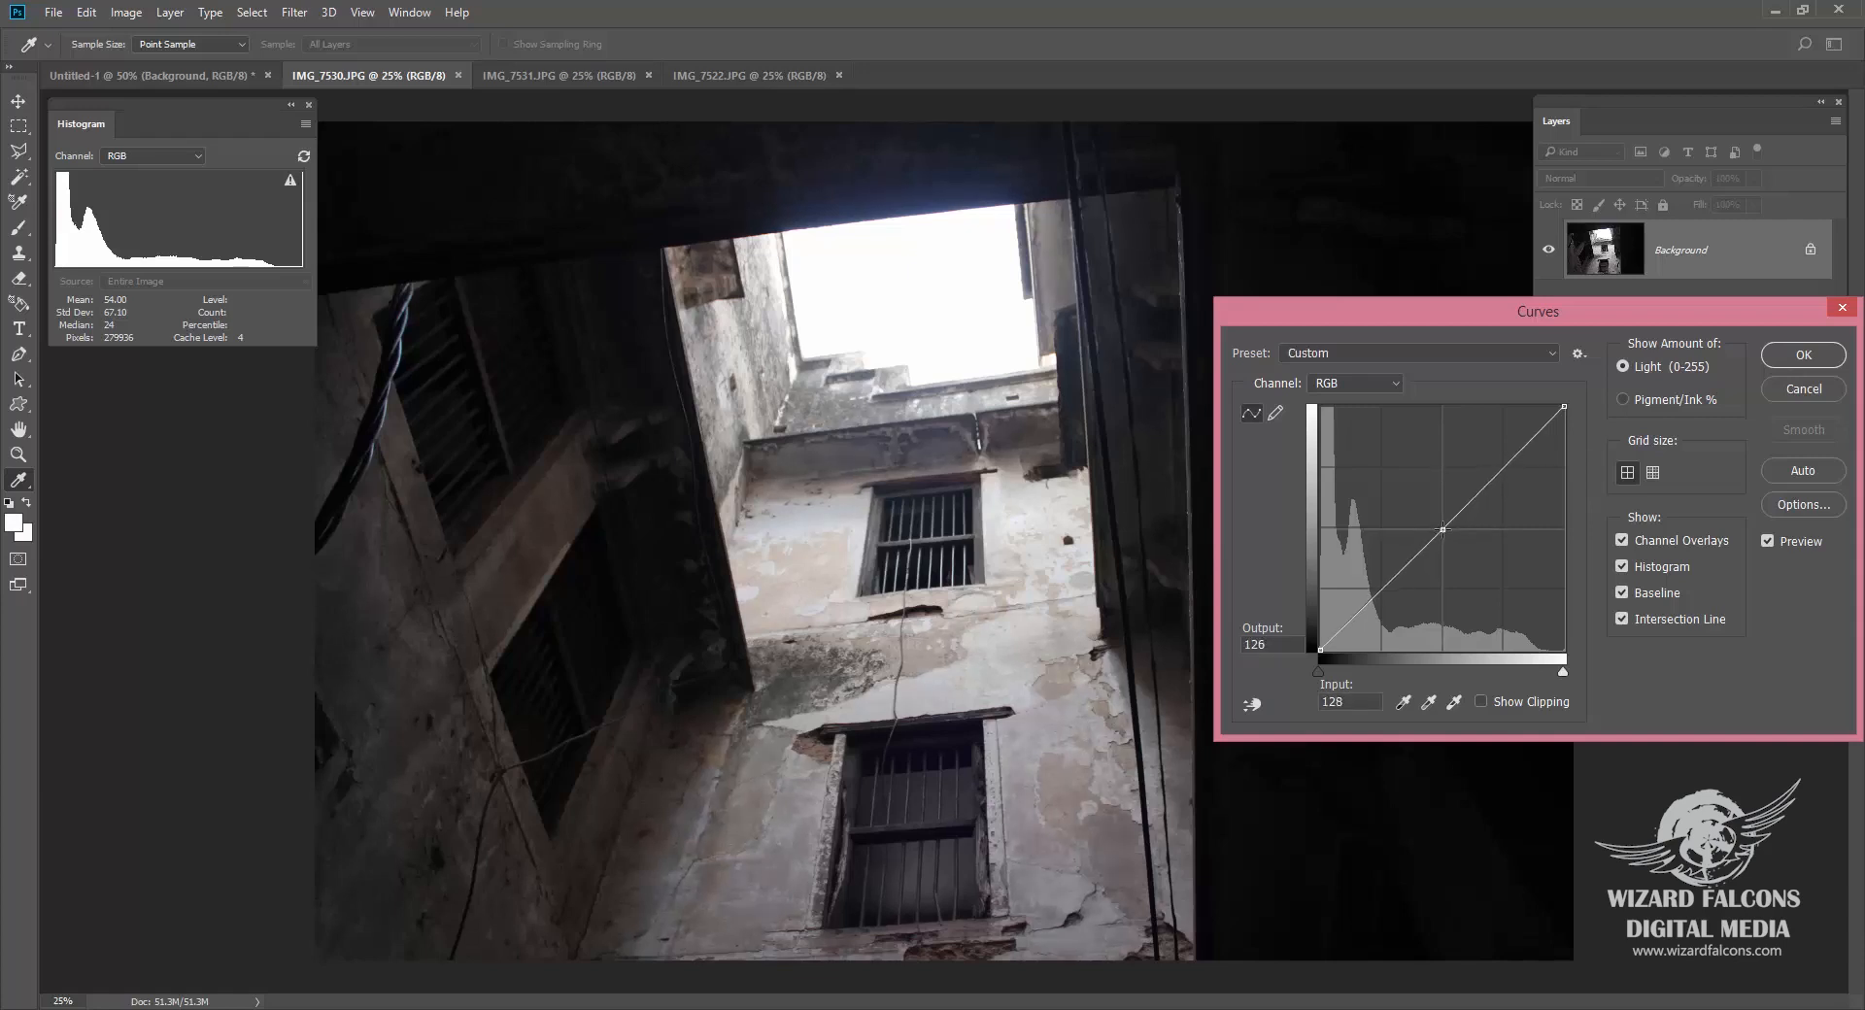
{"action": "left_click", "coordinate": [1374, 596]}
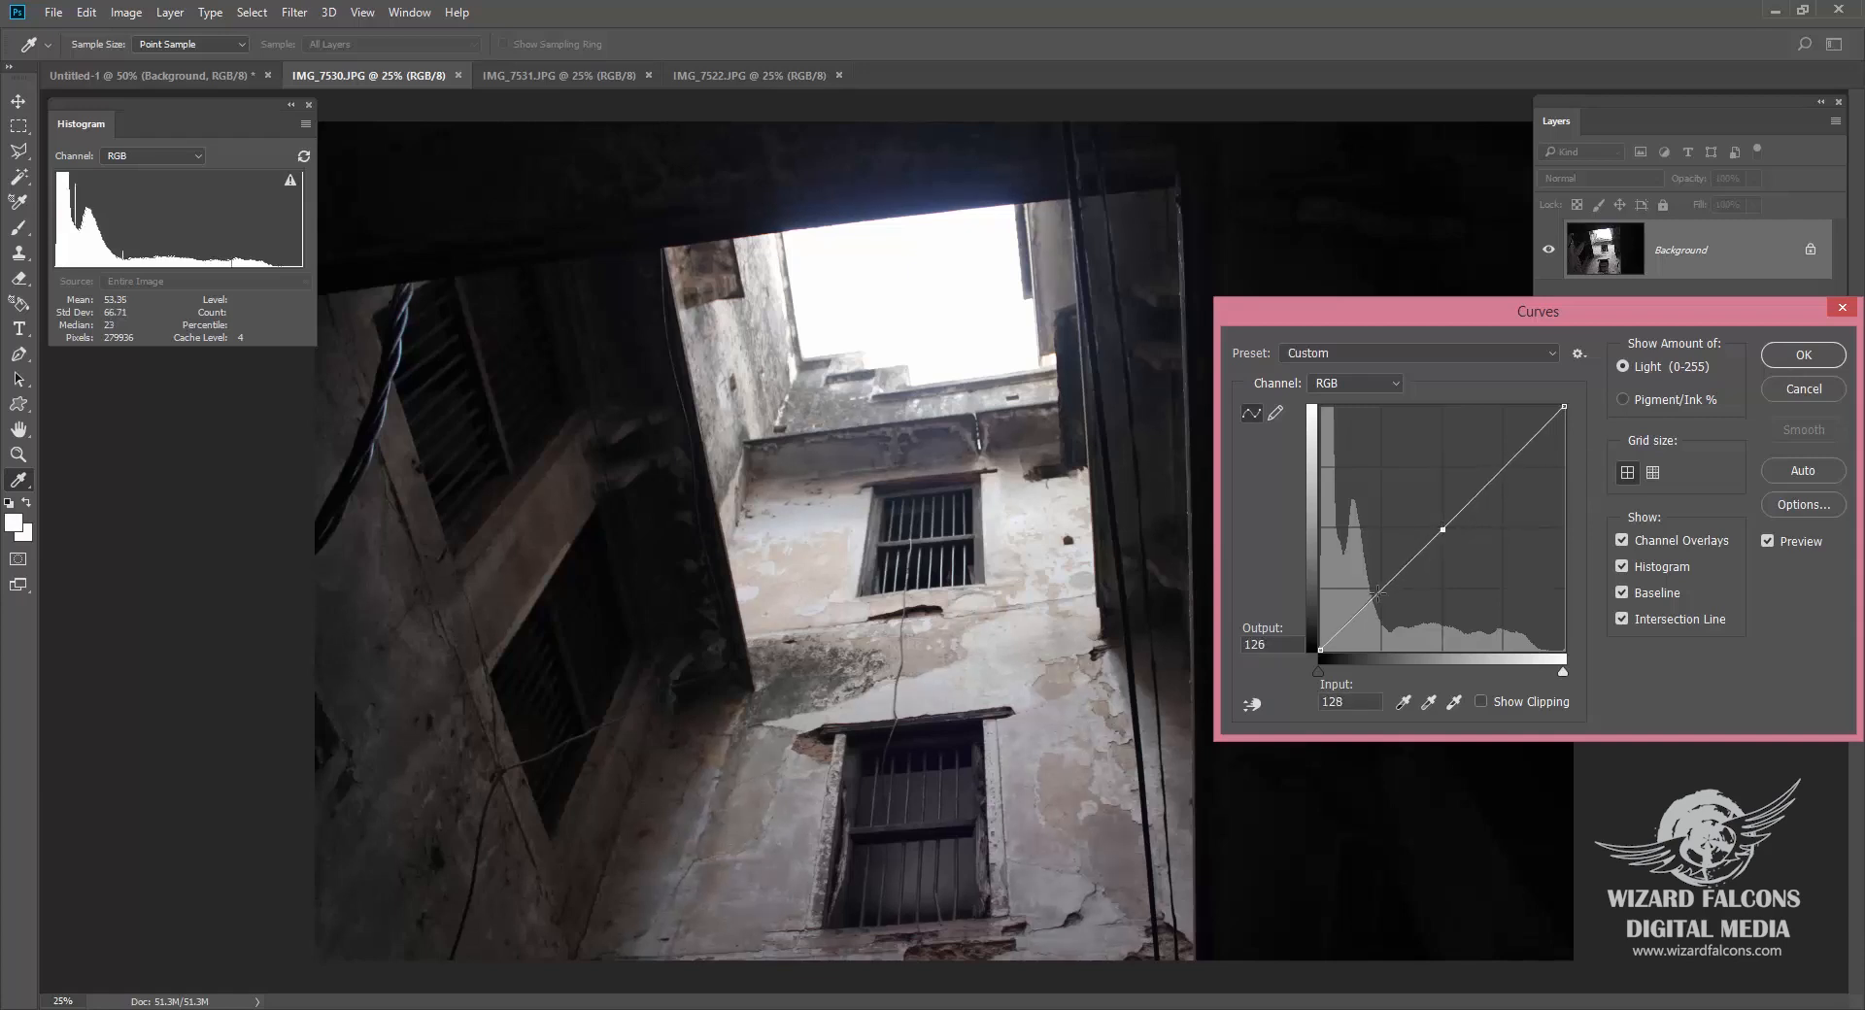
{"action": "left_click", "coordinate": [1501, 469]}
{"action": "left_click_drag", "start_coordinate": [1374, 593], "coordinate": [1381, 618]}
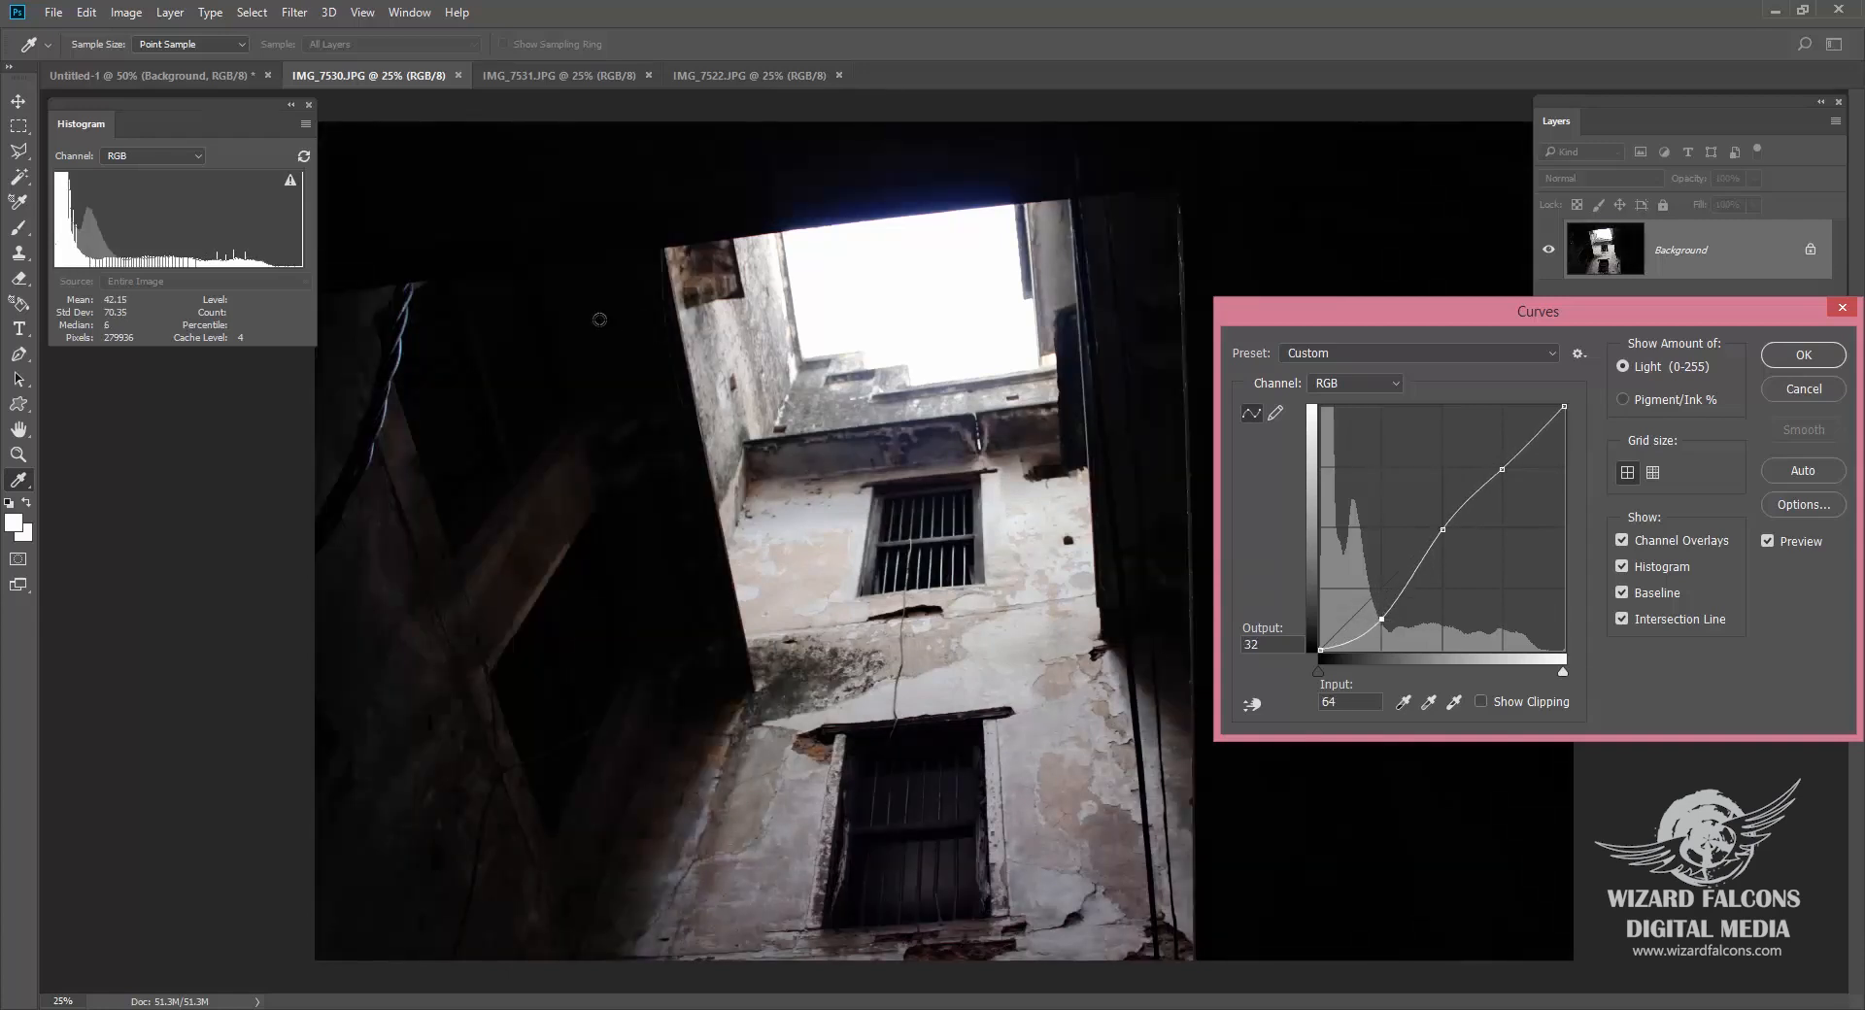
{"action": "mouse_move", "coordinate": [1379, 616]}
{"action": "left_mouse_down"}
{"action": "mouse_move", "coordinate": [1371, 558]}
{"action": "mouse_move", "coordinate": [1380, 614]}
{"action": "left_mouse_up"}
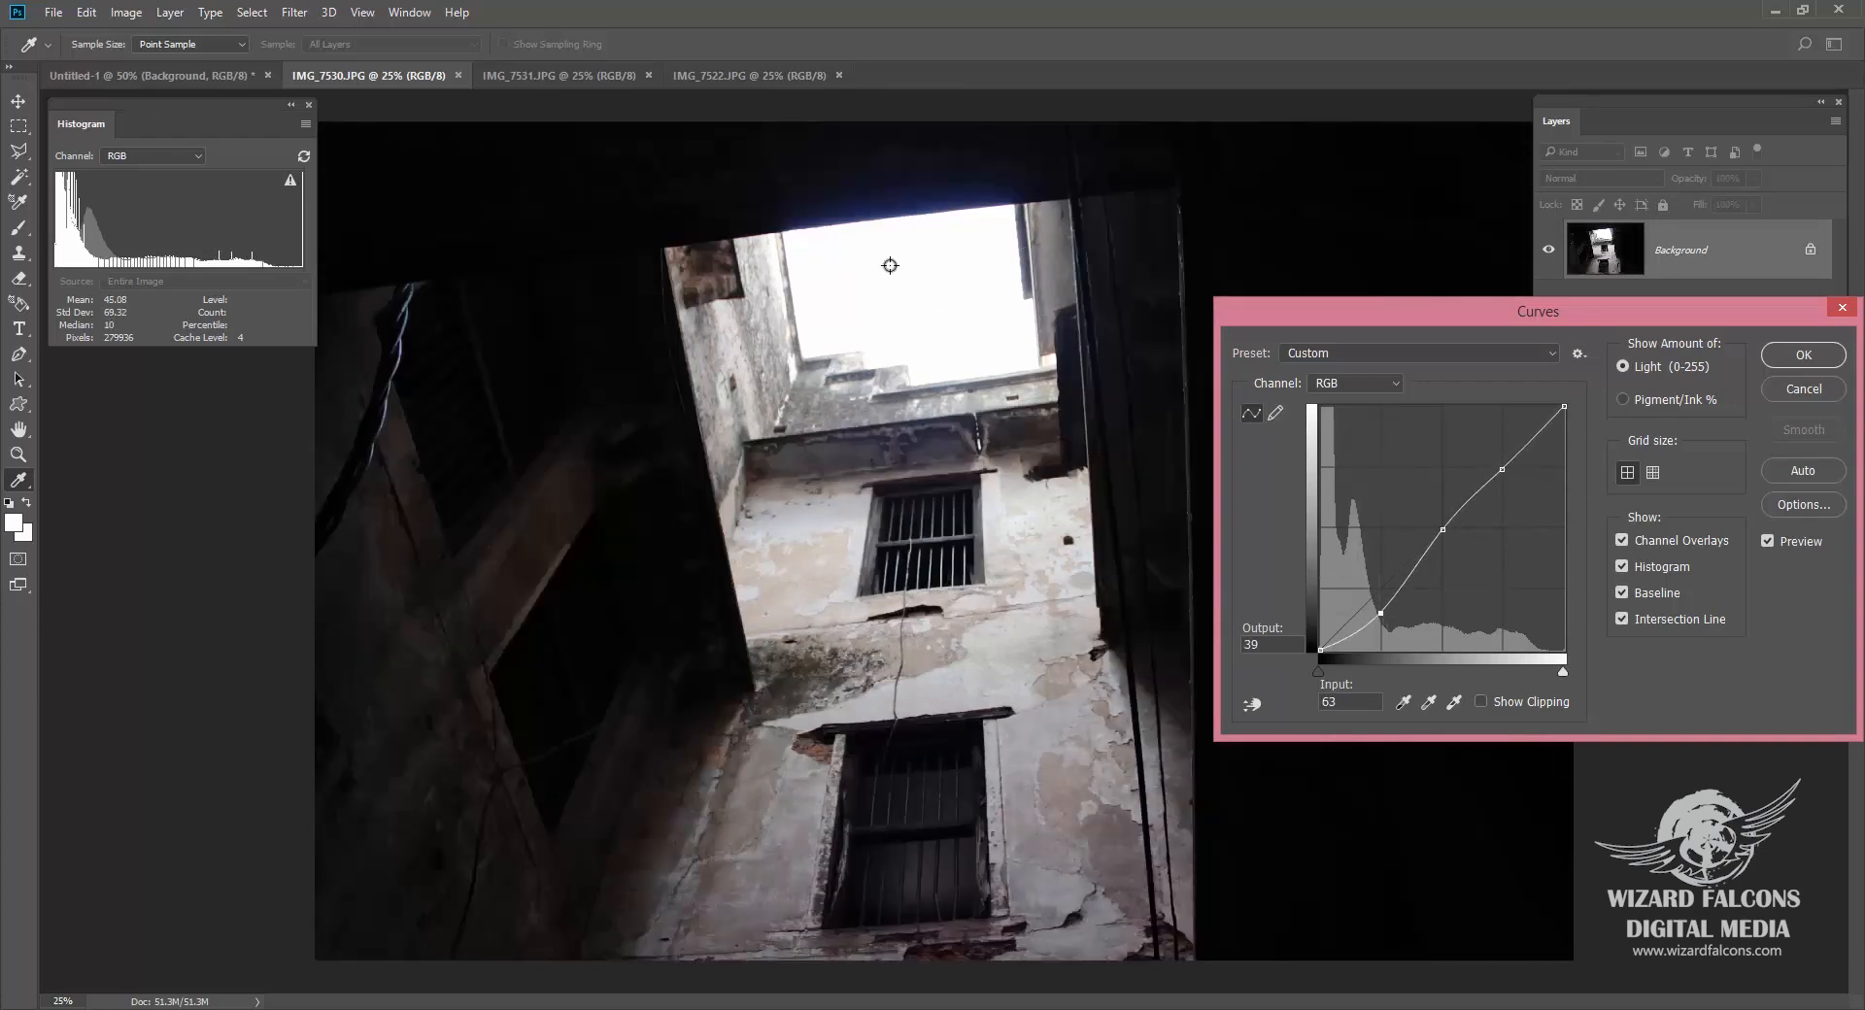
Step: On the Blue channel, anchor the midtones and highlights with points and lower the white endpoint to output 173
{"action": "left_click", "coordinate": [1360, 383]}
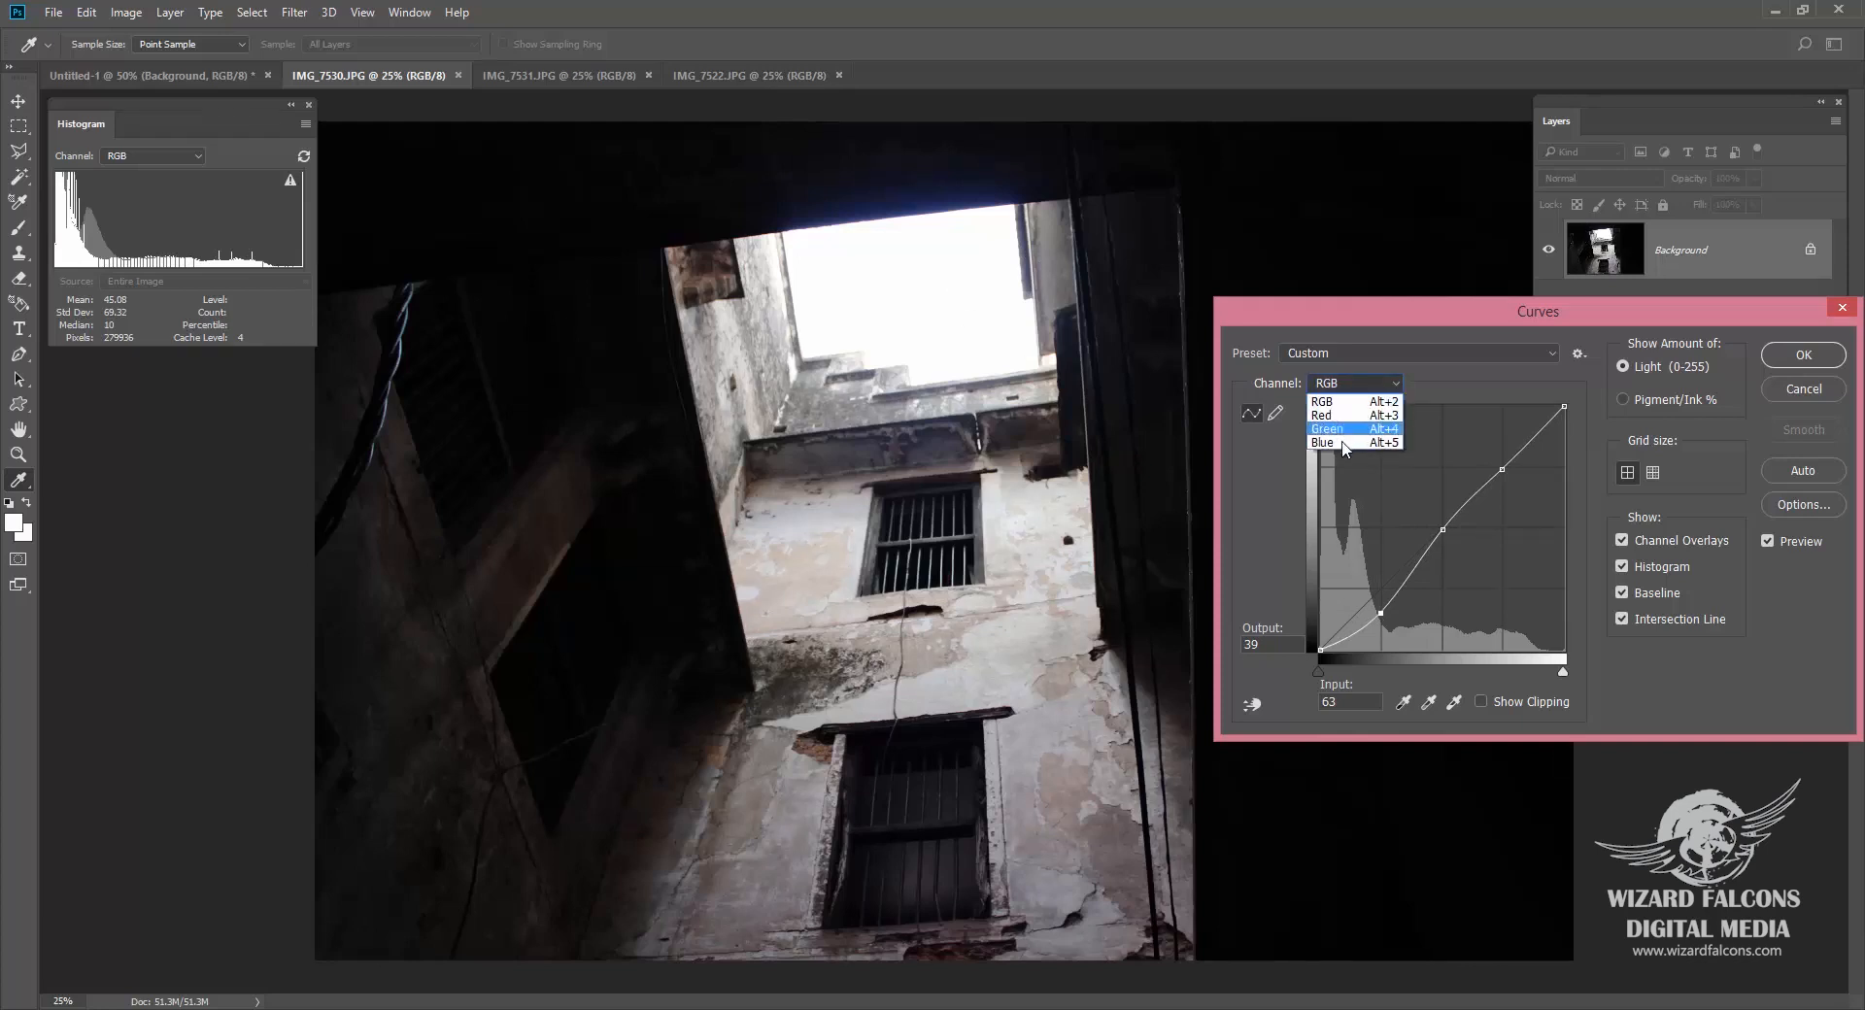
{"action": "left_click", "coordinate": [1342, 445]}
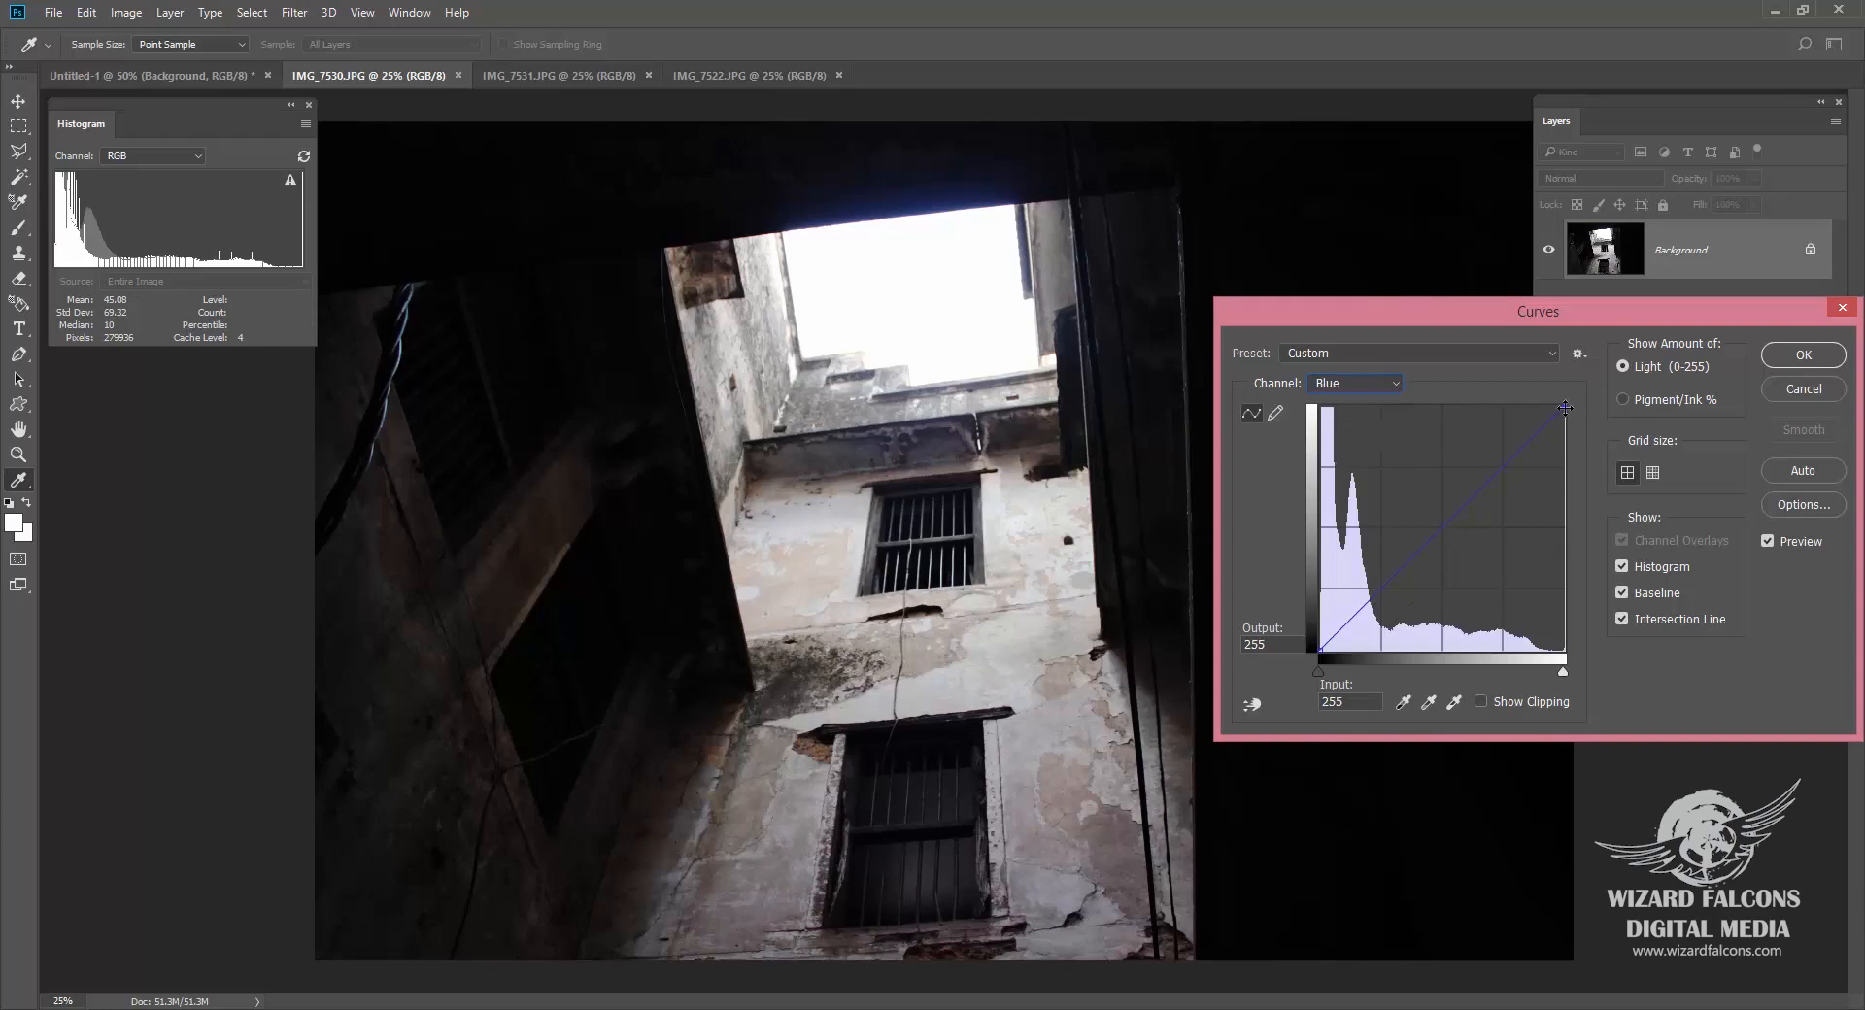
{"action": "left_click", "coordinate": [1500, 470]}
{"action": "left_click_drag", "start_coordinate": [1561, 409], "coordinate": [1578, 664]}
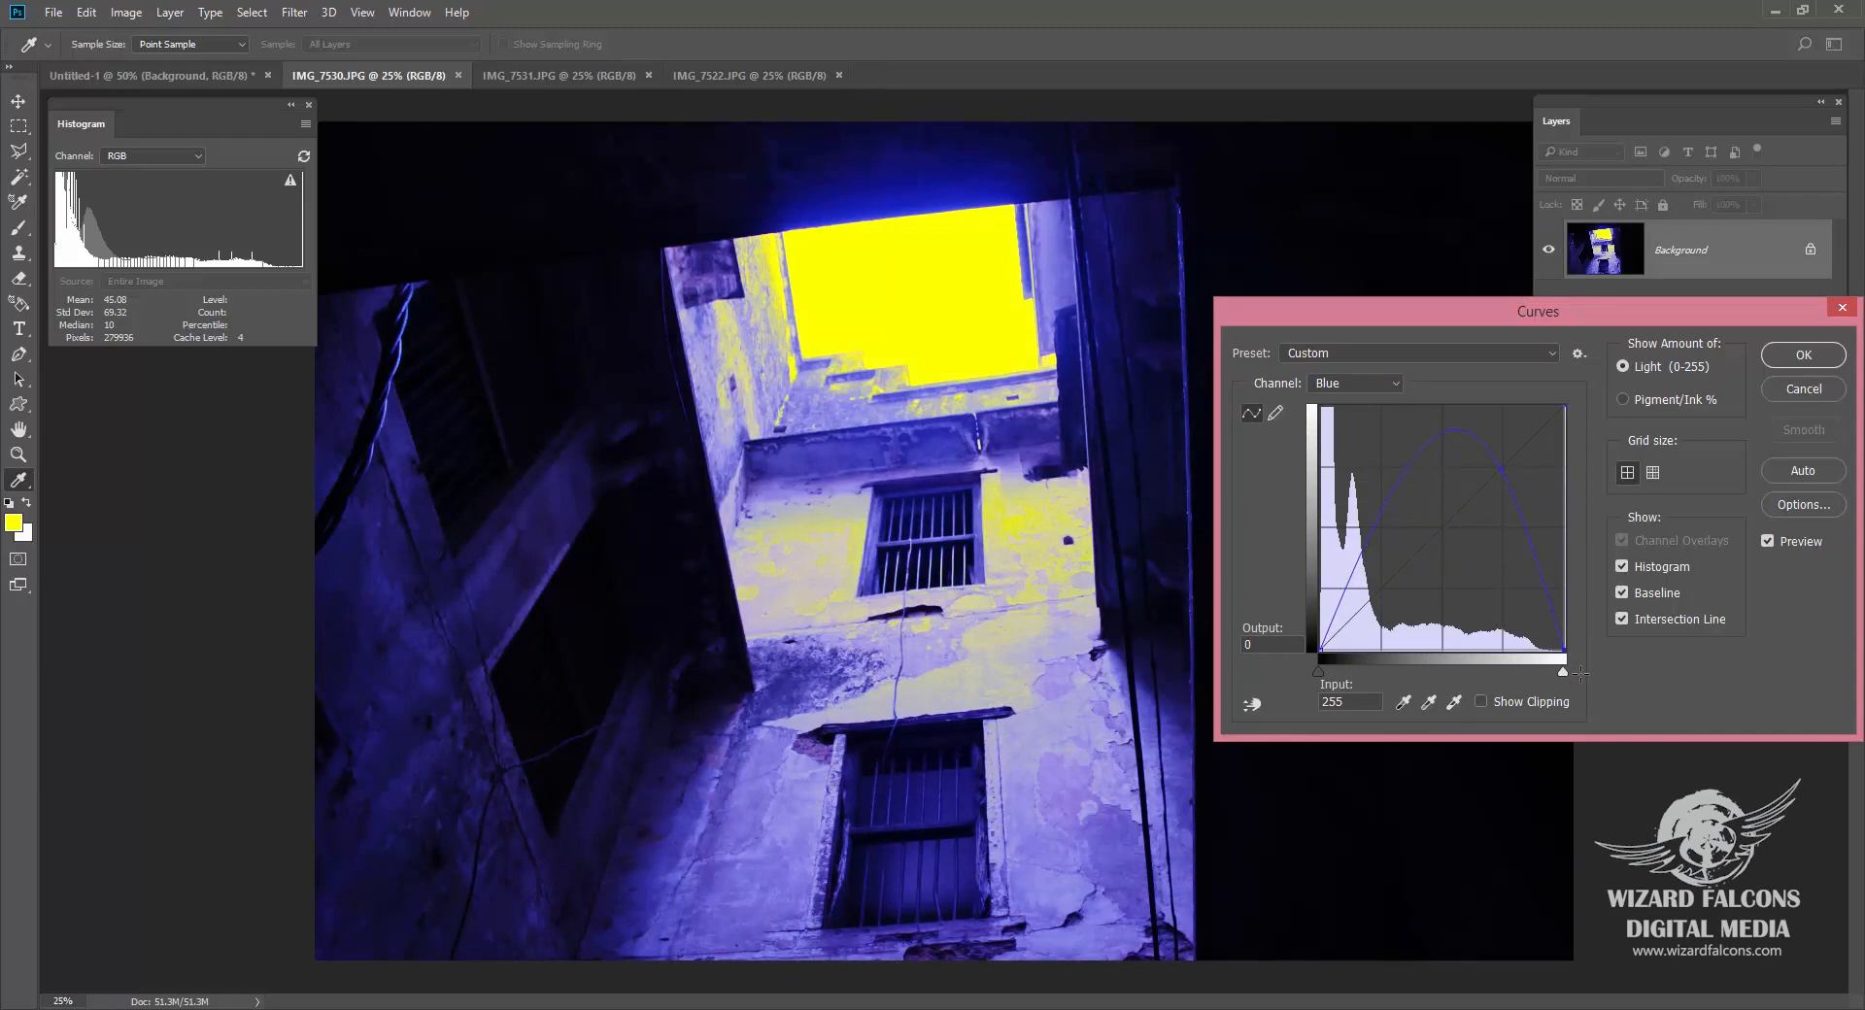
{"action": "left_click_drag", "start_coordinate": [1580, 671], "coordinate": [1586, 466]}
{"action": "left_click_drag", "start_coordinate": [1436, 514], "coordinate": [1434, 533]}
{"action": "left_click", "coordinate": [1472, 496]}
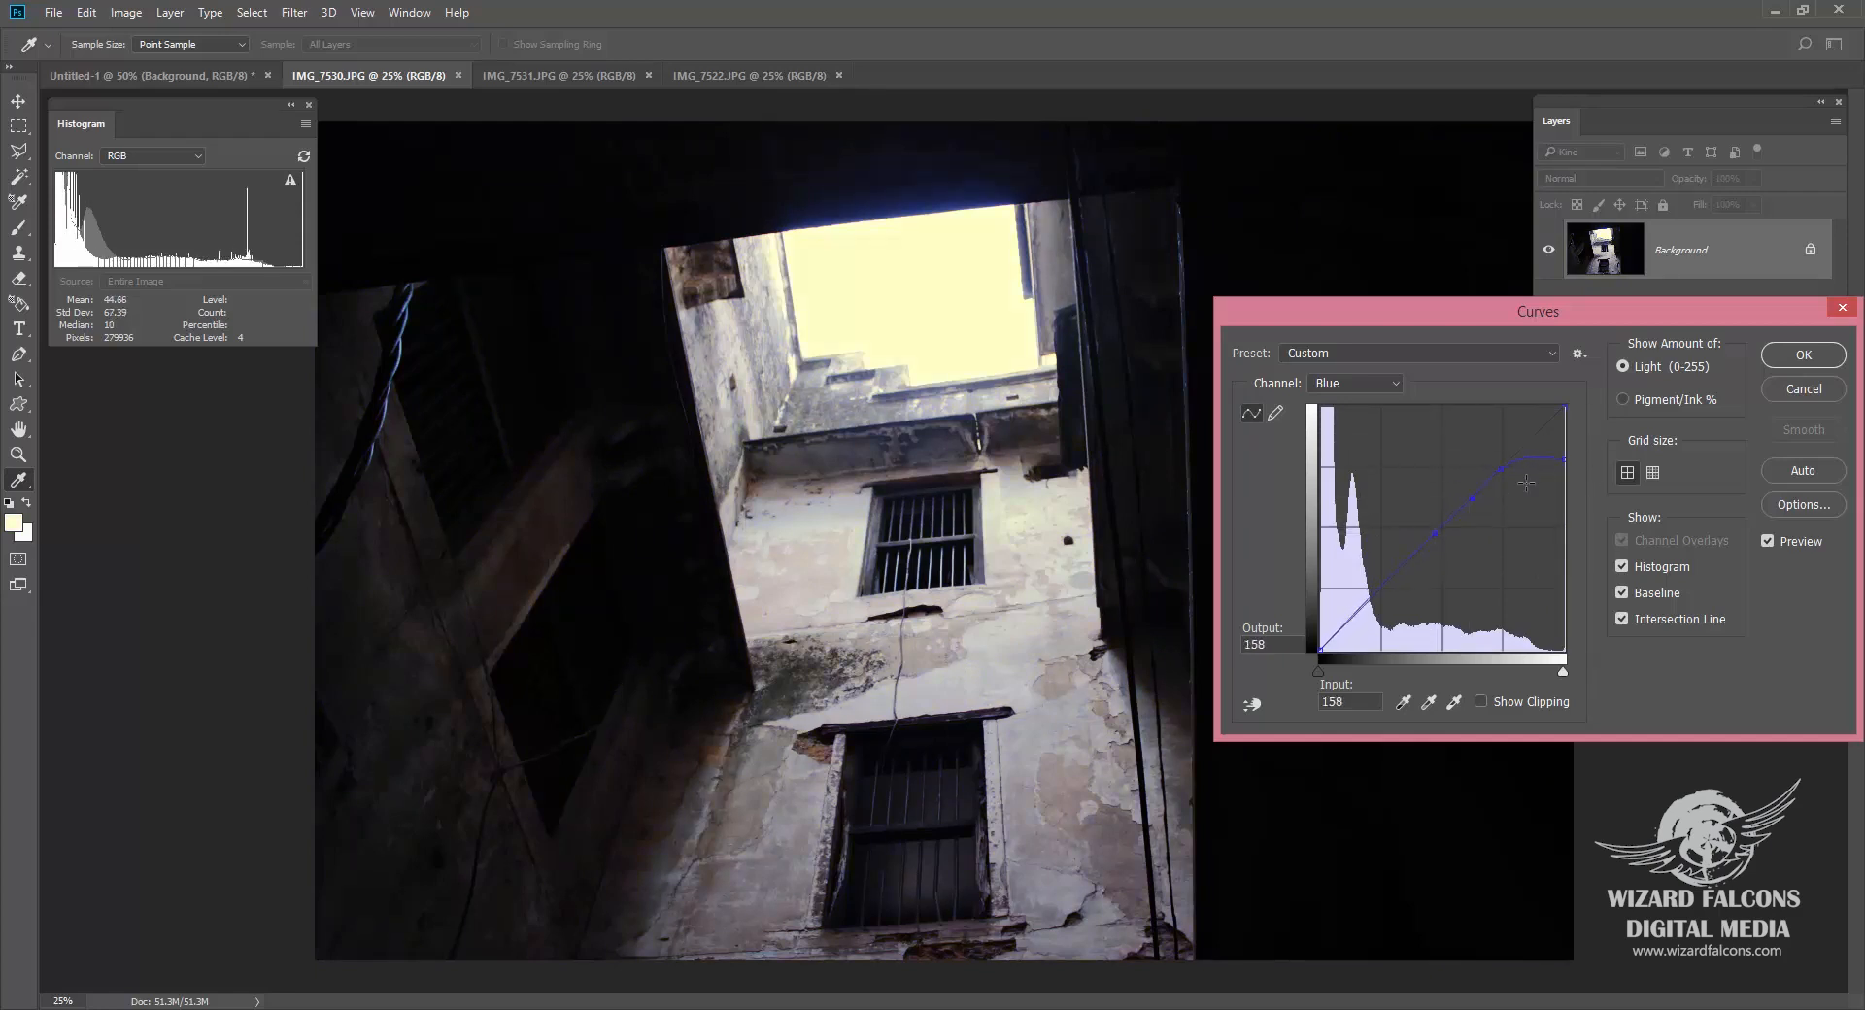
{"action": "left_click_drag", "start_coordinate": [1565, 460], "coordinate": [1565, 484]}
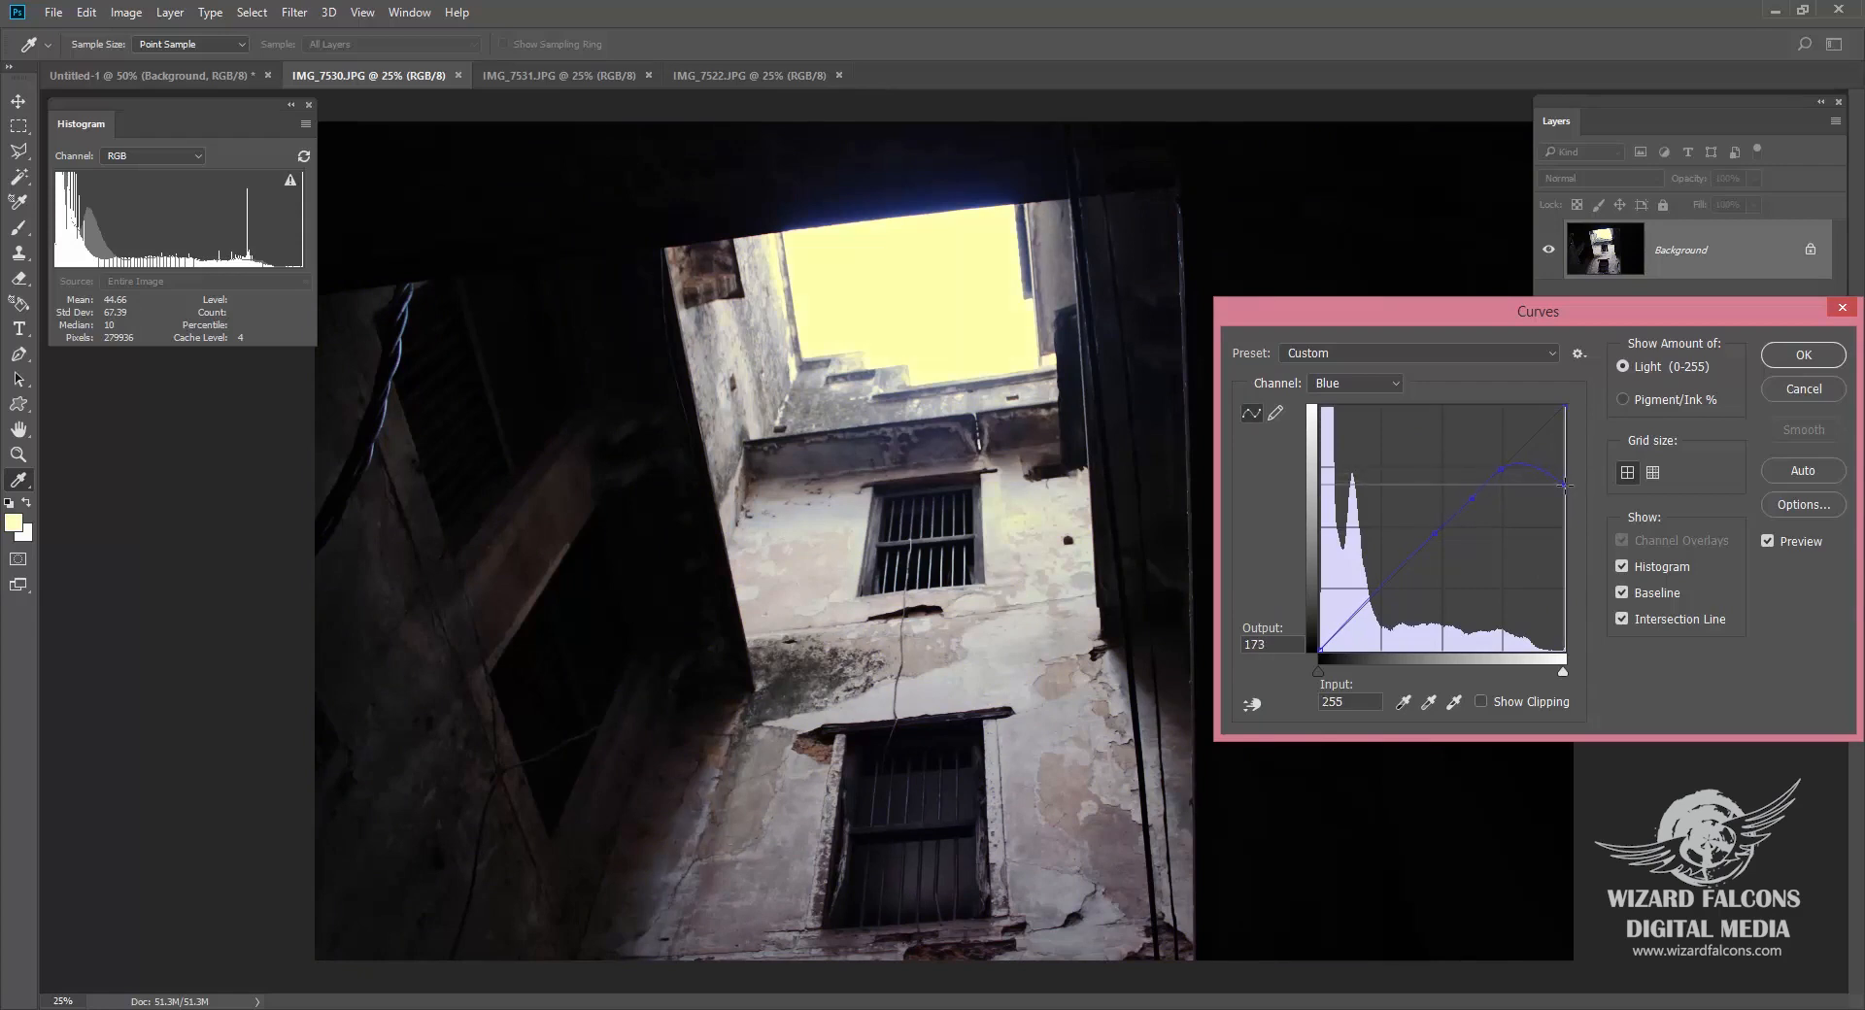
Step: On the Red channel, add highlight and midtone anchor points, and move the white endpoint down and back up
{"action": "left_click", "coordinate": [1364, 385]}
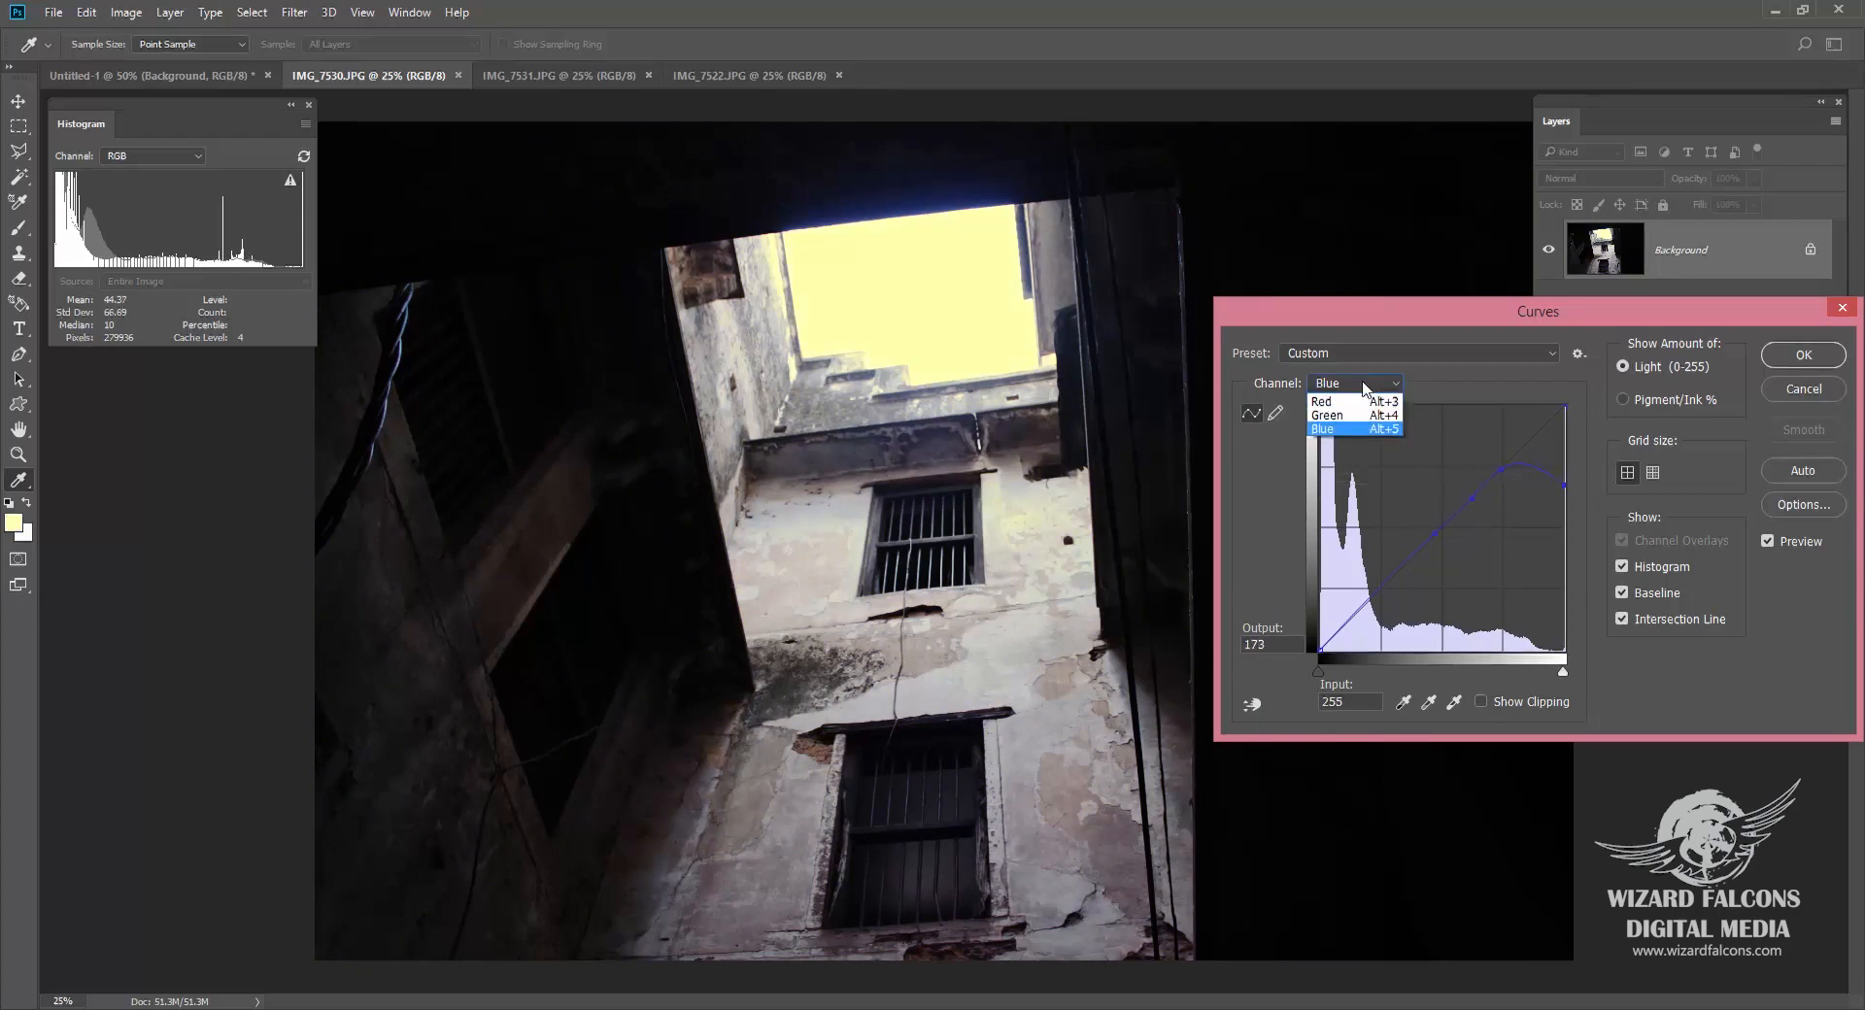
{"action": "left_click", "coordinate": [1354, 401]}
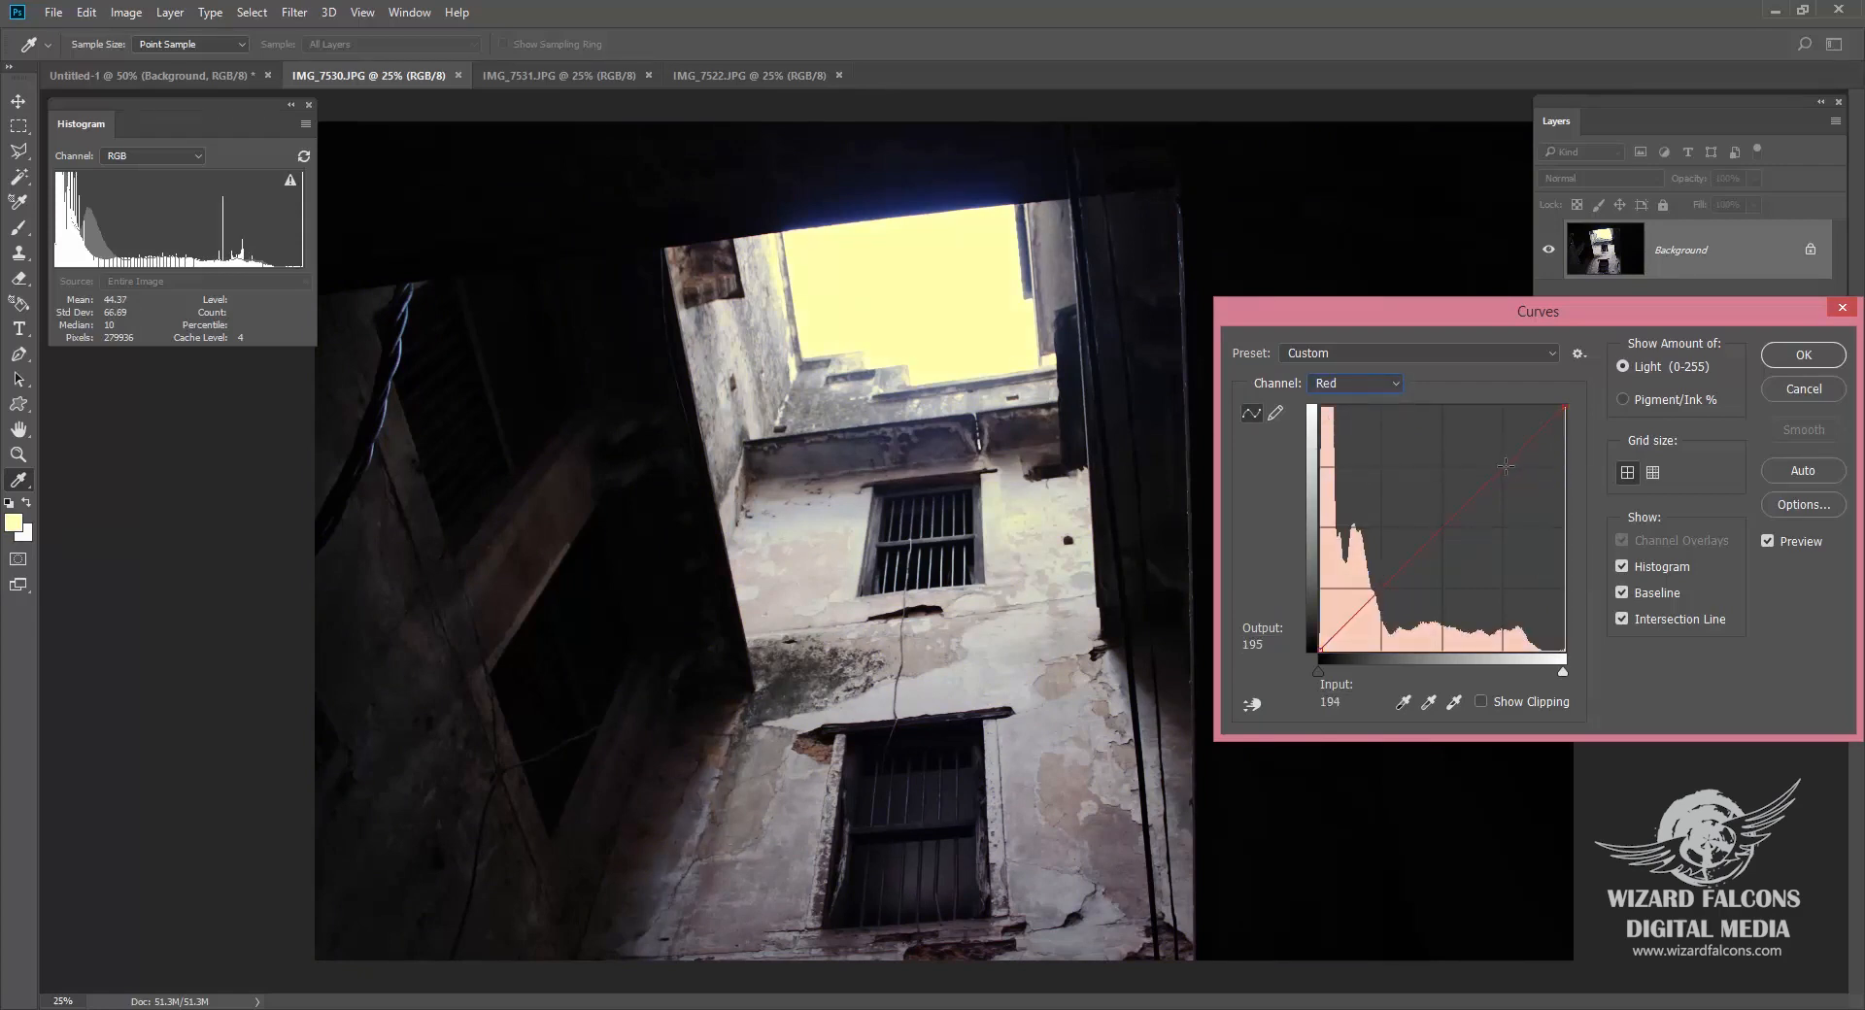
{"action": "left_click", "coordinate": [1504, 466]}
{"action": "left_click_drag", "start_coordinate": [1565, 406], "coordinate": [1576, 441]}
{"action": "left_click_drag", "start_coordinate": [1444, 515], "coordinate": [1448, 523]}
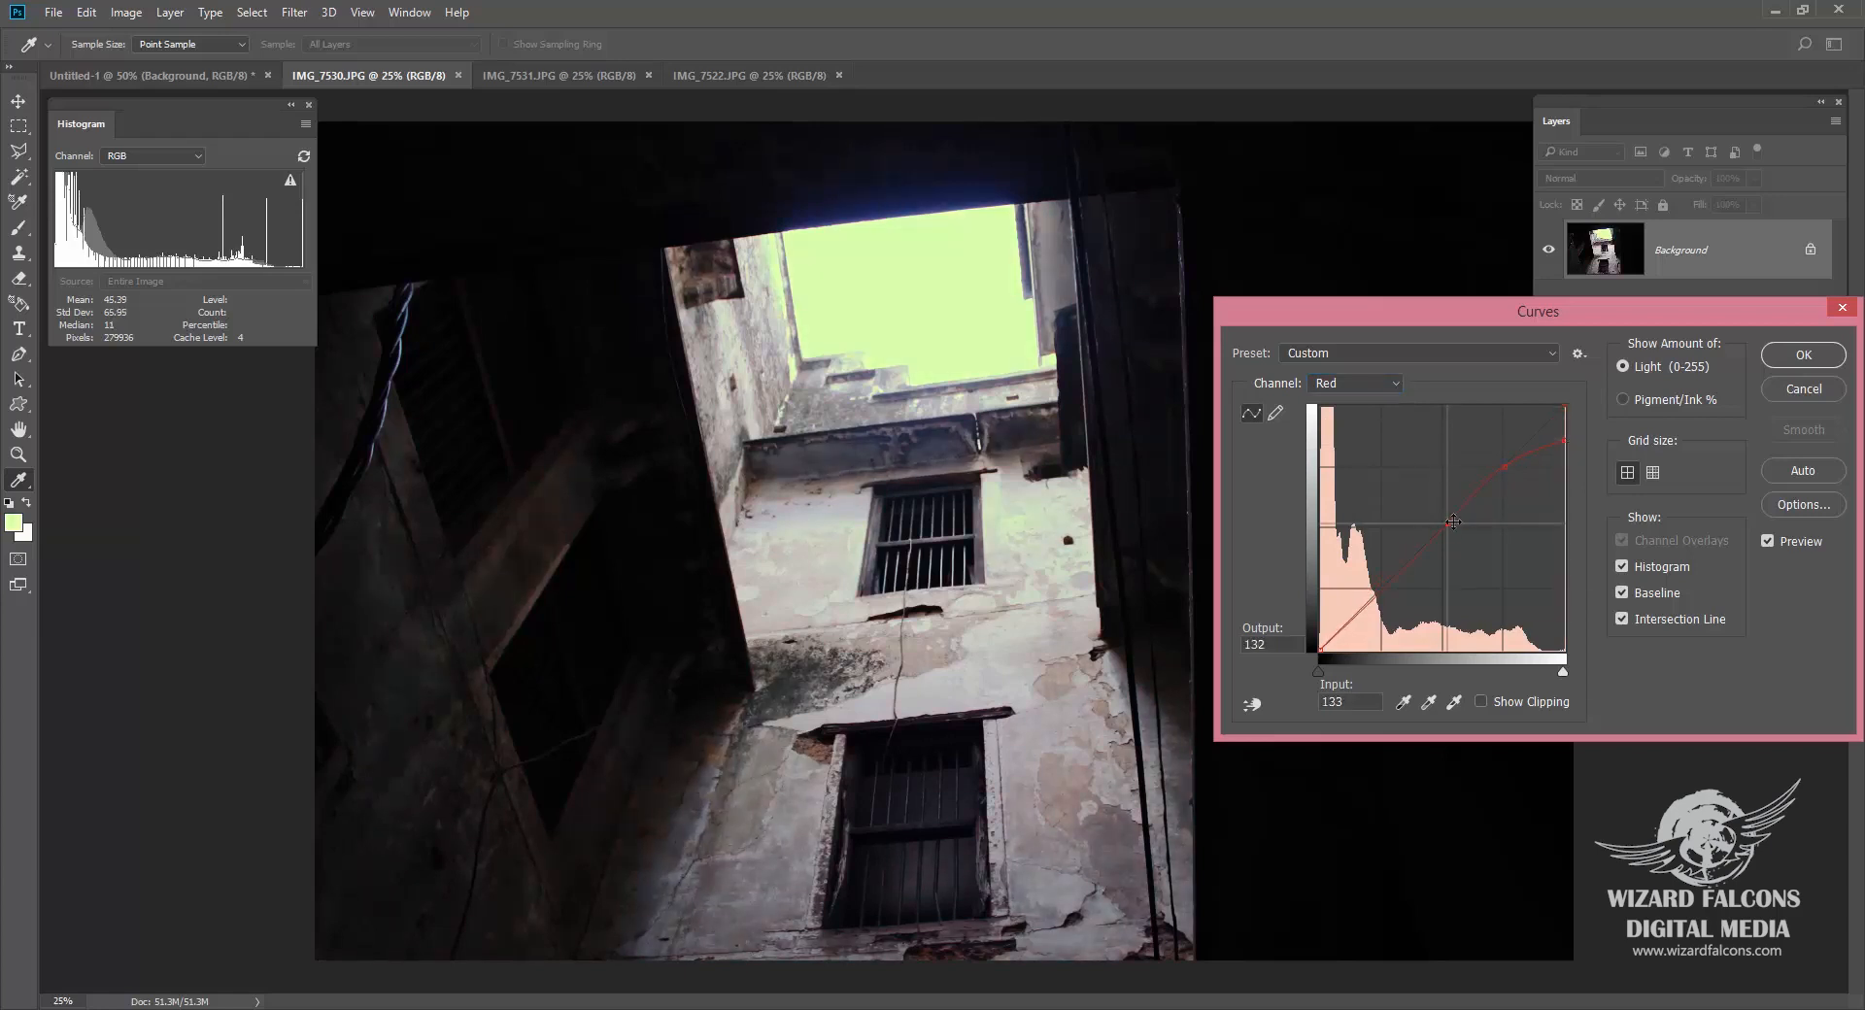
{"action": "left_click_drag", "start_coordinate": [1562, 441], "coordinate": [1602, 393]}
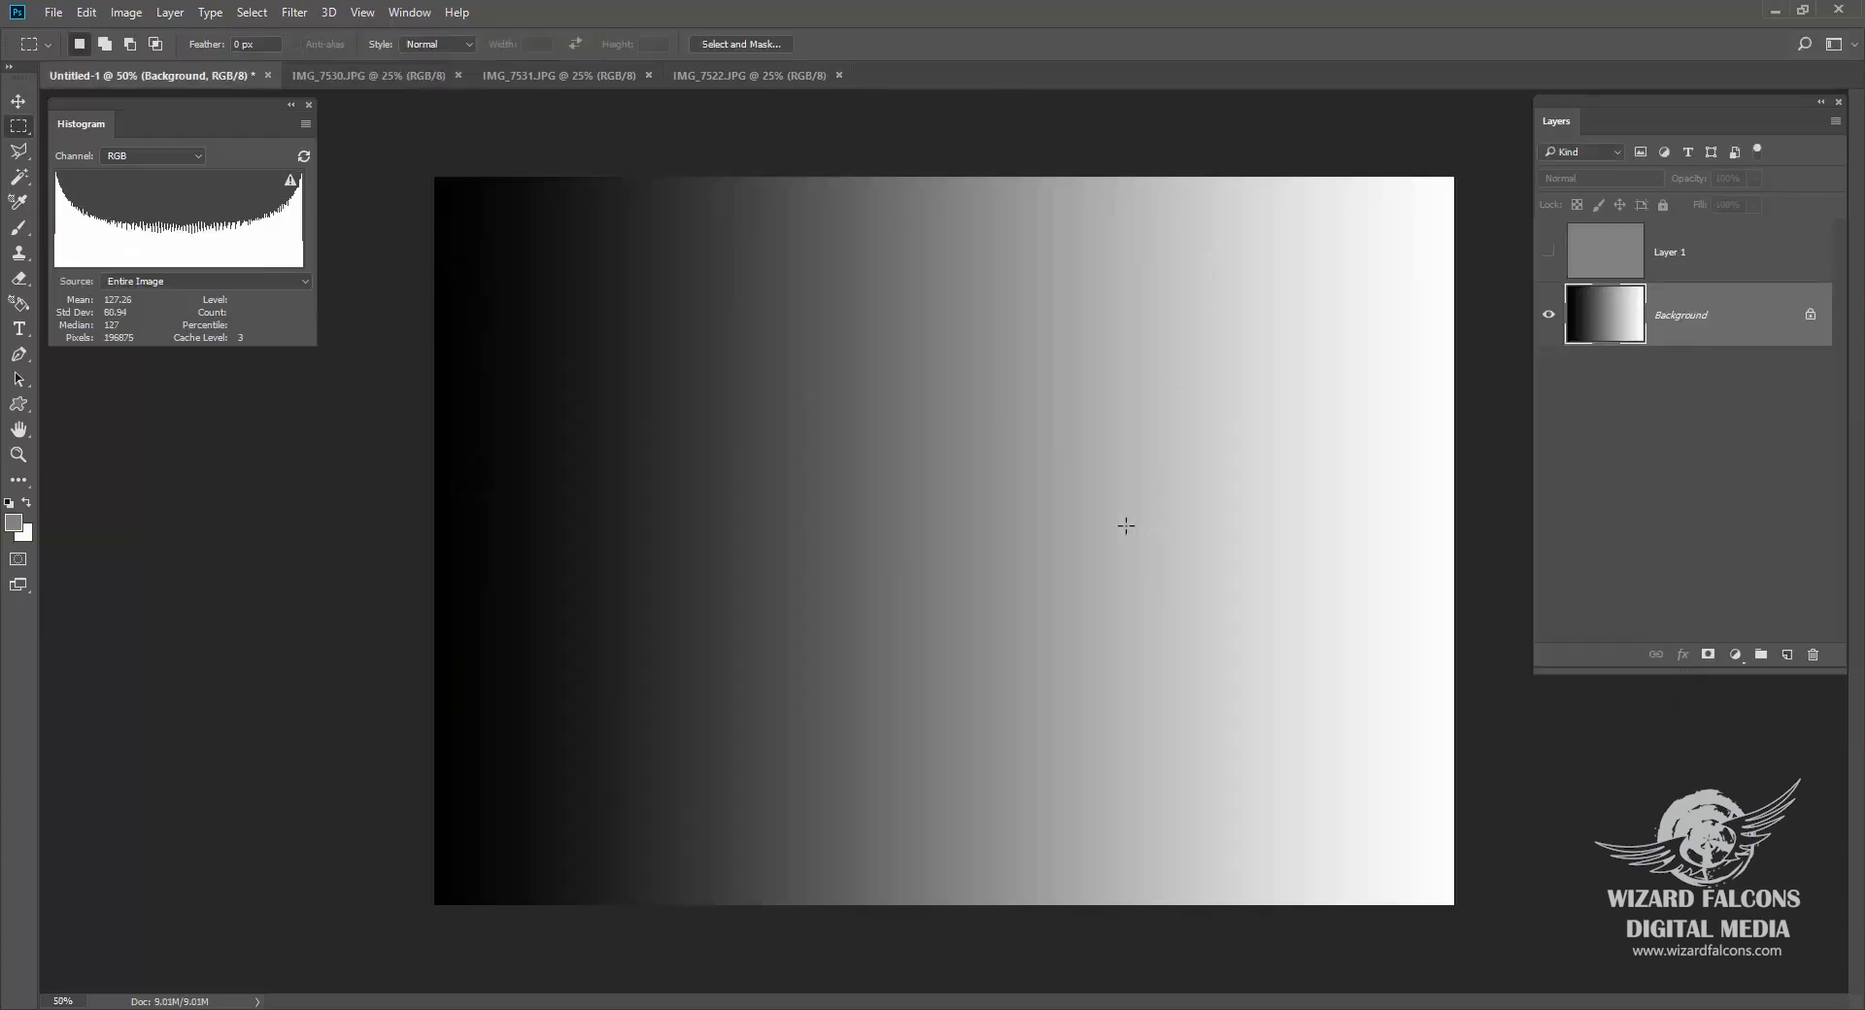
Step: Open the Curves adjustment for the gradient's Background layer and select the black and white endpoints in turn
{"action": "left_click", "coordinate": [127, 11]}
{"action": "mouse_move", "coordinate": [146, 55]}
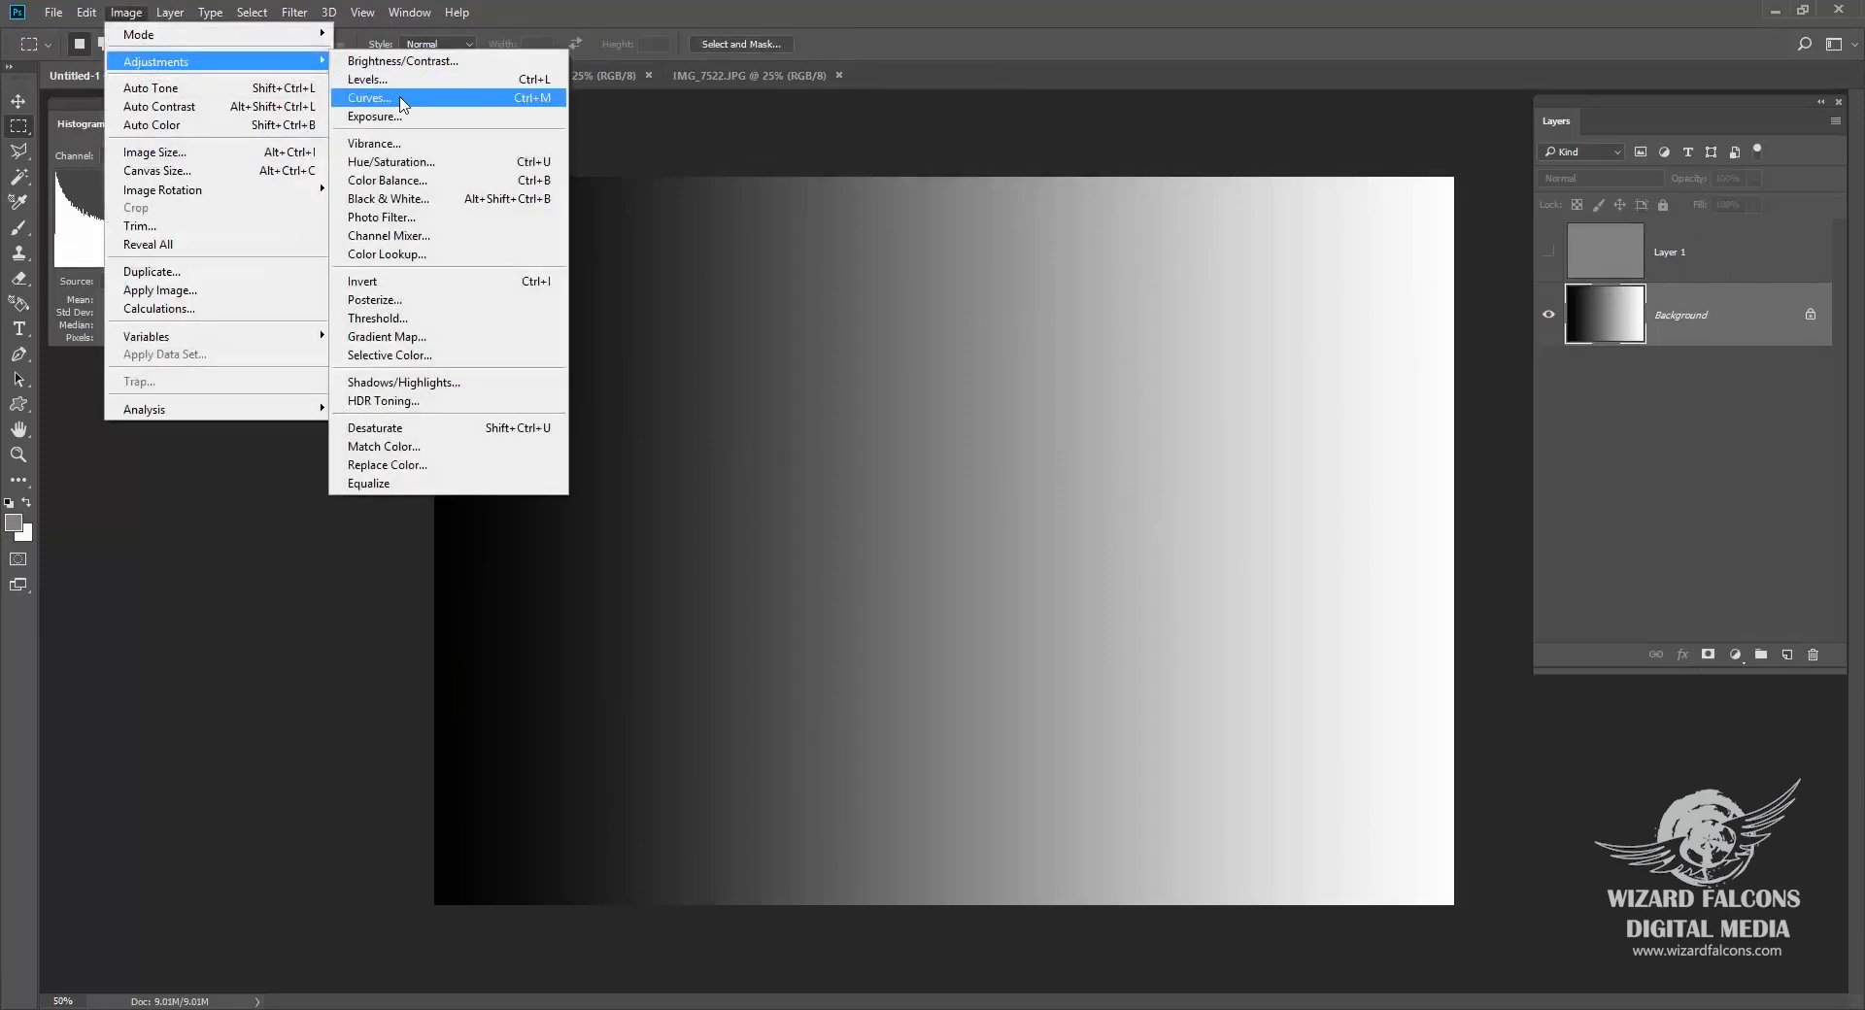
{"action": "left_click", "coordinate": [400, 98]}
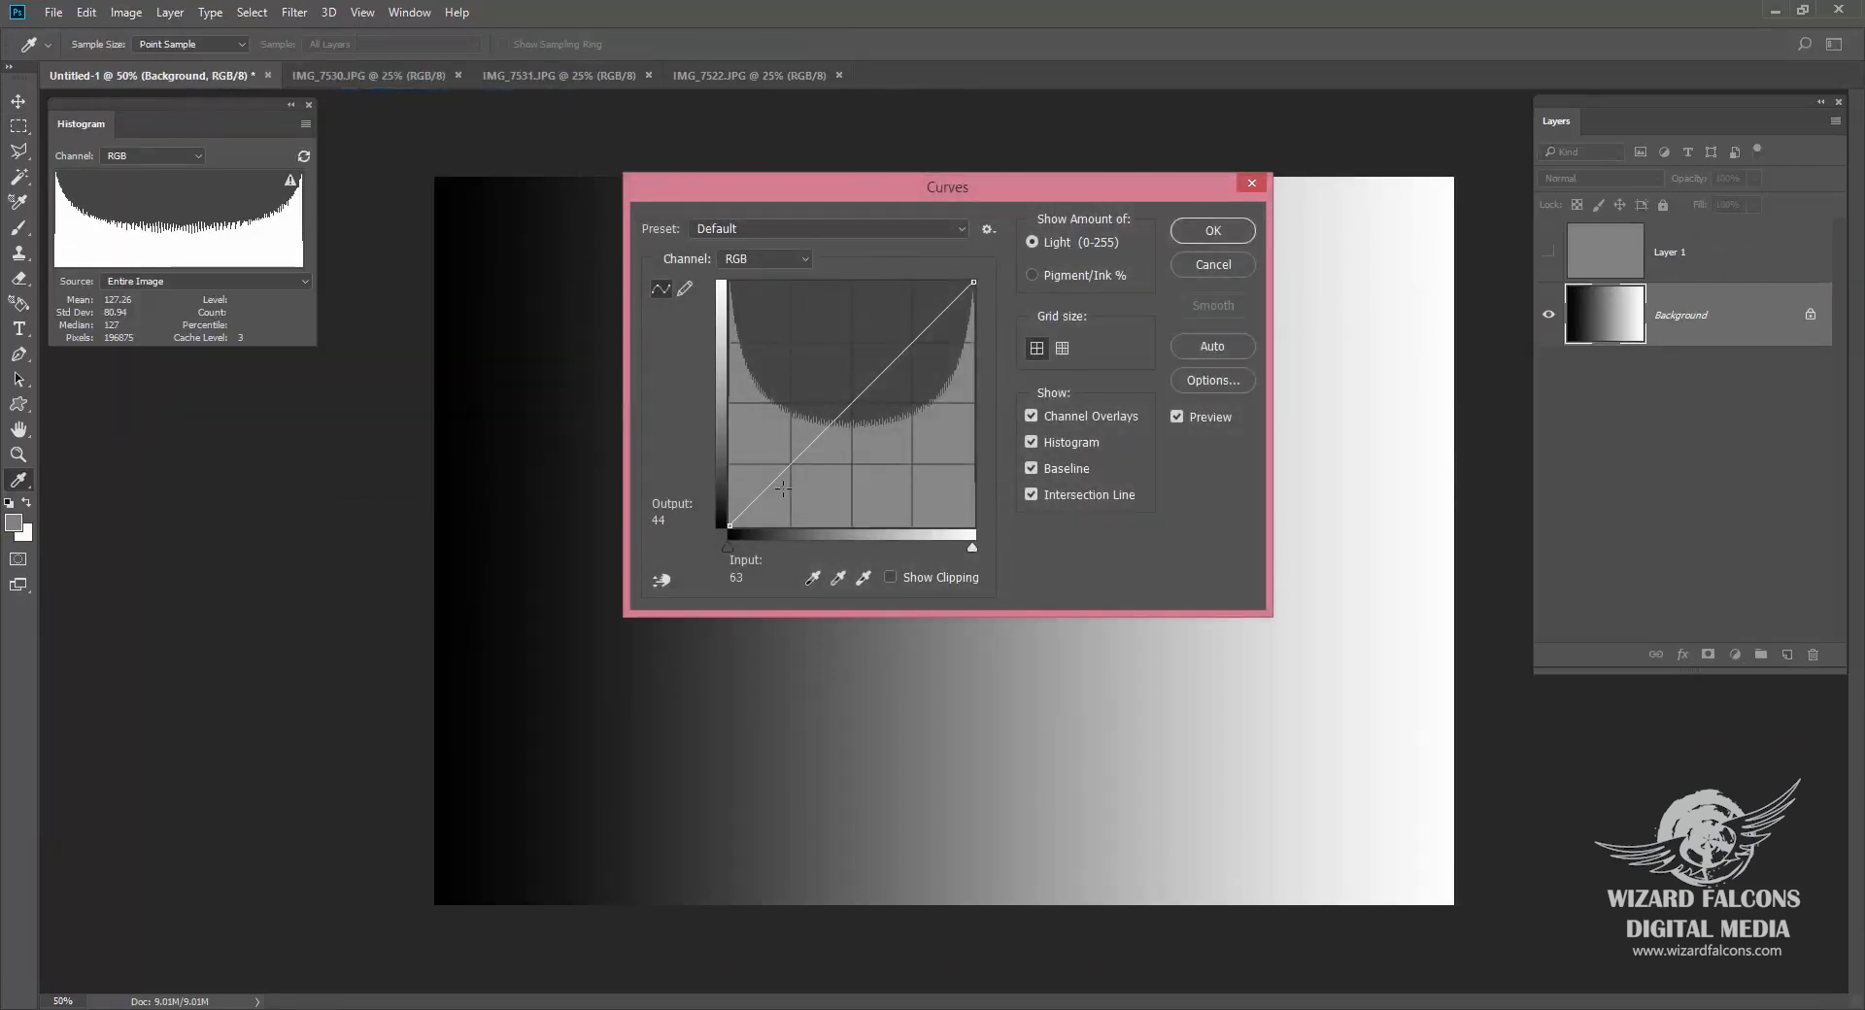
{"action": "left_click", "coordinate": [729, 526]}
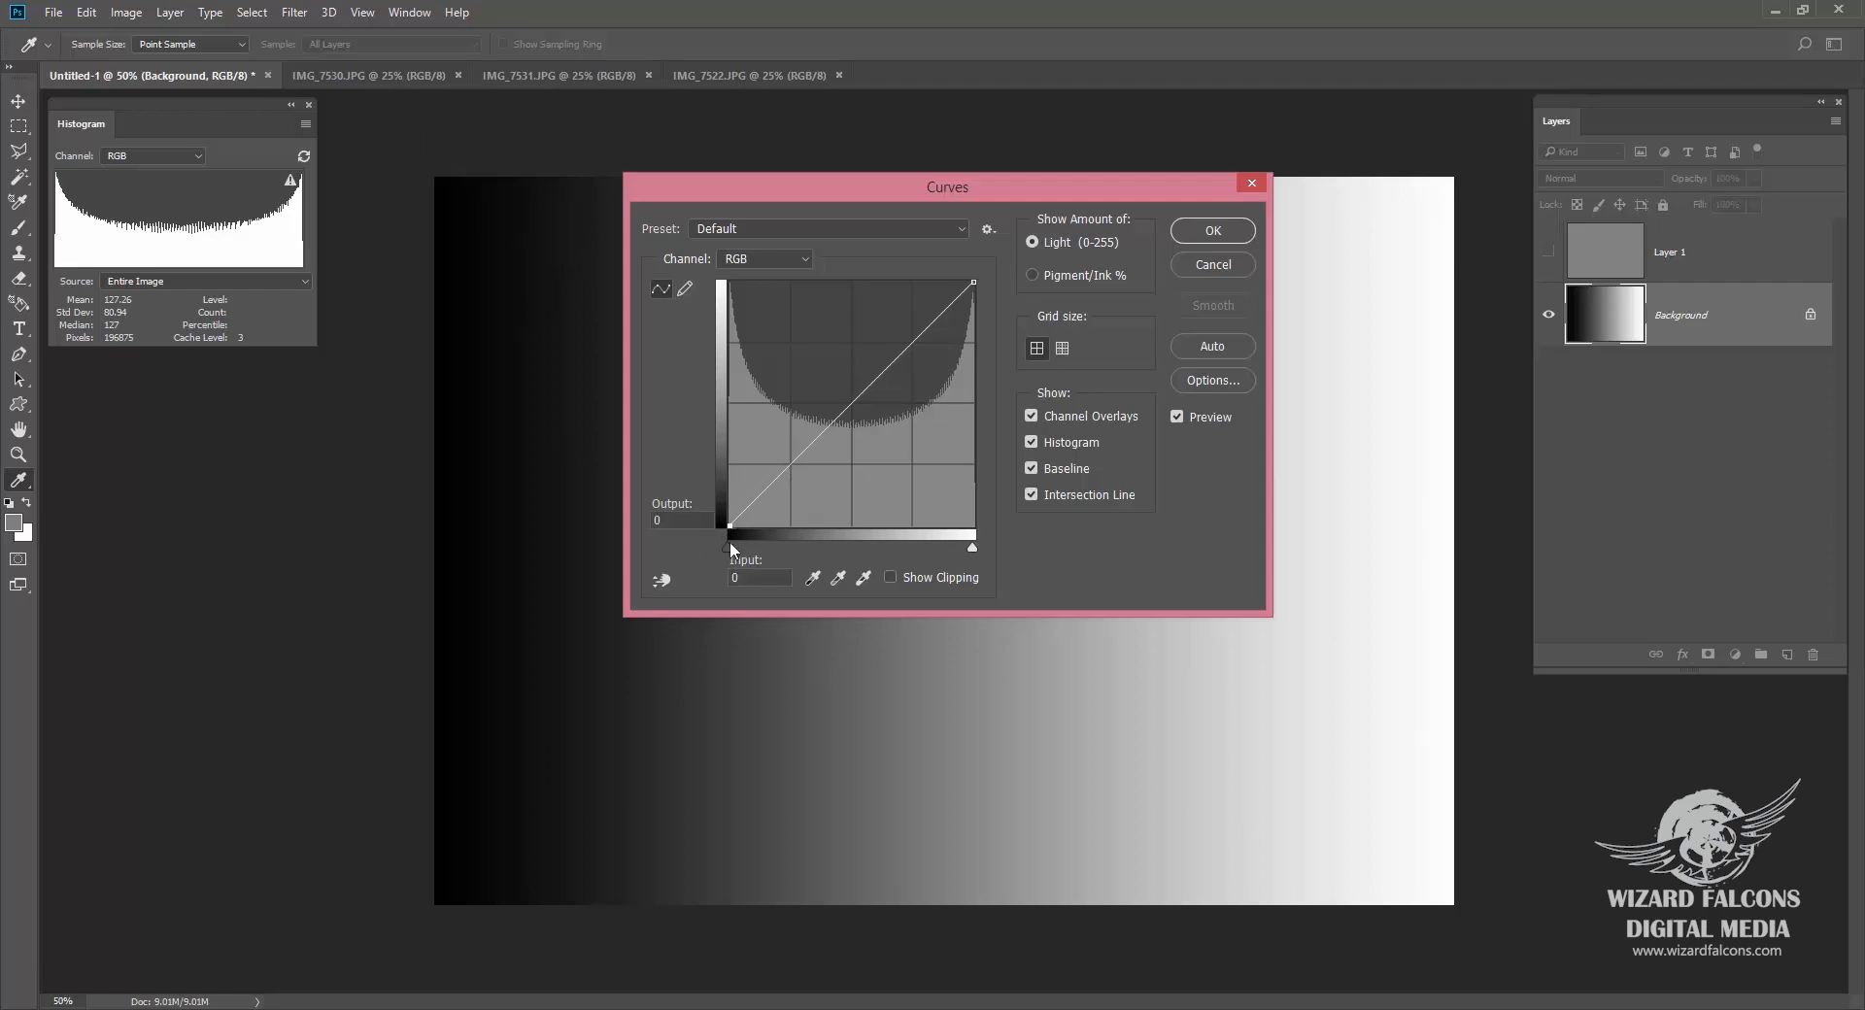
{"action": "left_click", "coordinate": [971, 284]}
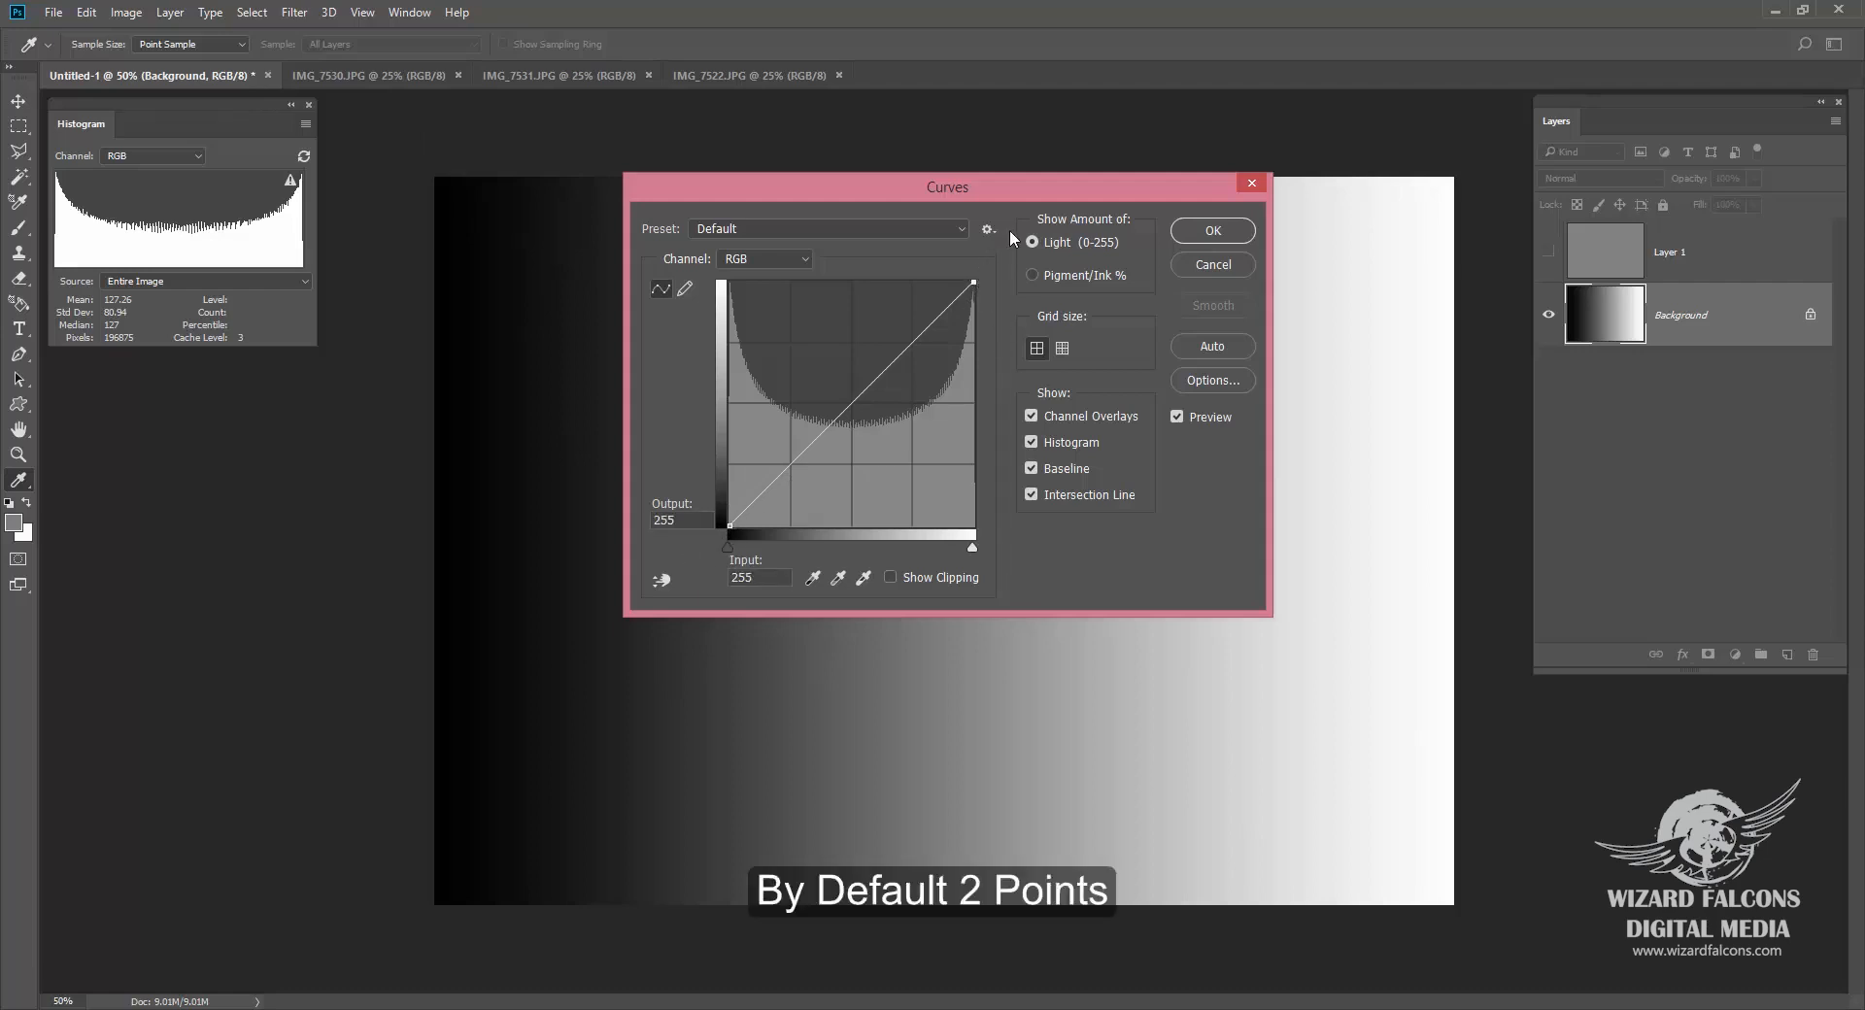
Step: Add a series of points along the RGB curve from shadows to highlights and pull the upper ones back toward the diagonal
{"action": "left_click", "coordinate": [745, 511]}
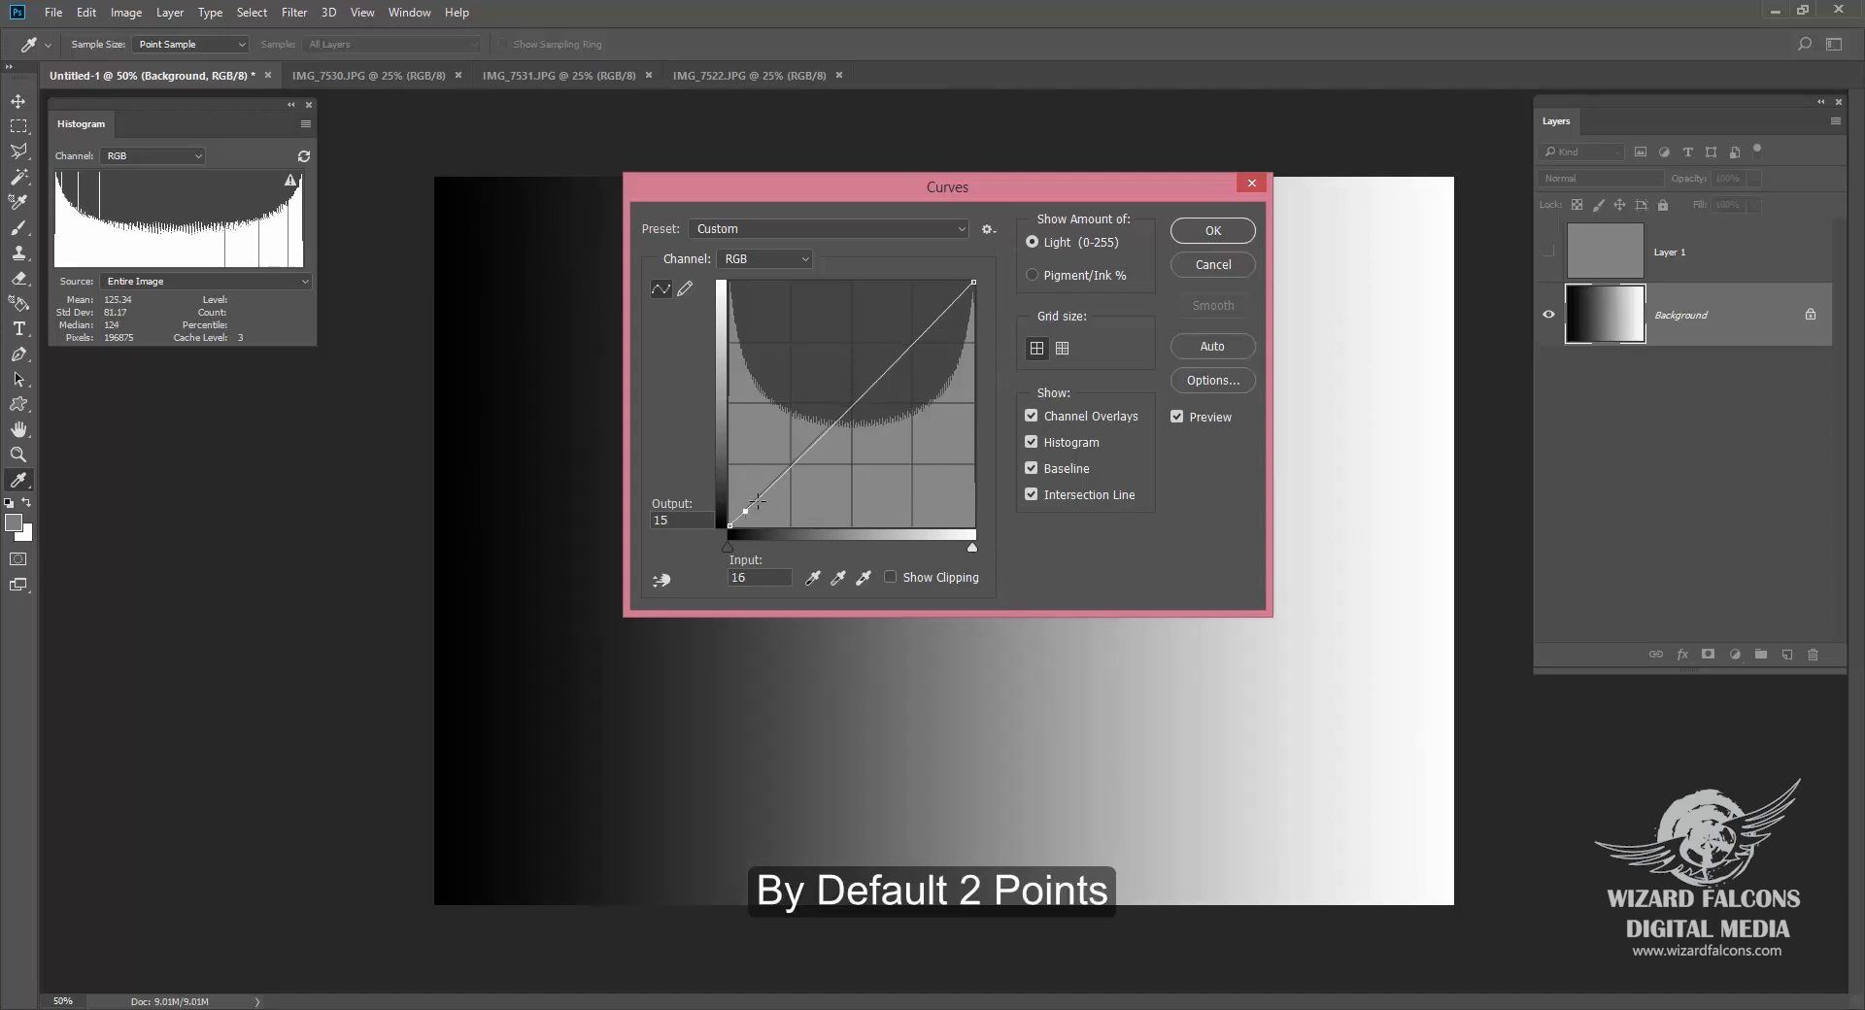
{"action": "left_click", "coordinate": [758, 496]}
{"action": "left_click", "coordinate": [775, 474]}
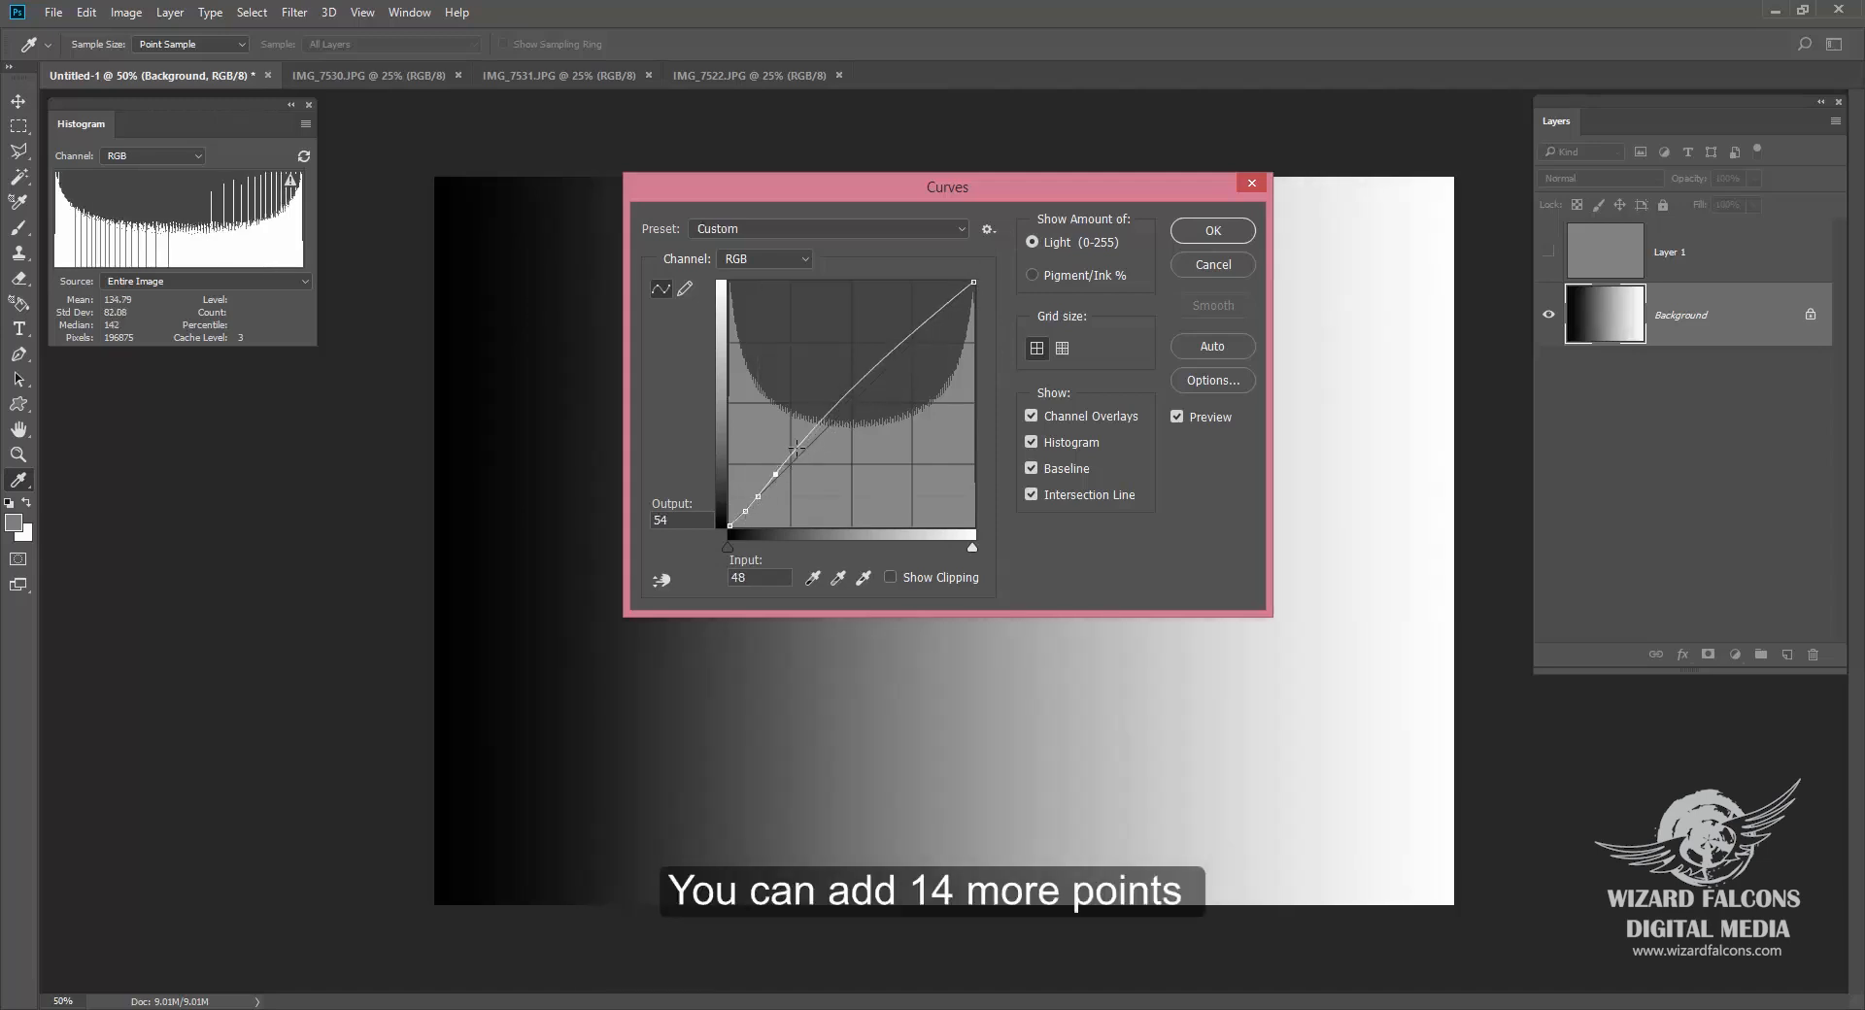
{"action": "left_click", "coordinate": [797, 449]}
{"action": "left_click", "coordinate": [823, 415]}
{"action": "left_click", "coordinate": [838, 390]}
{"action": "left_click", "coordinate": [856, 363]}
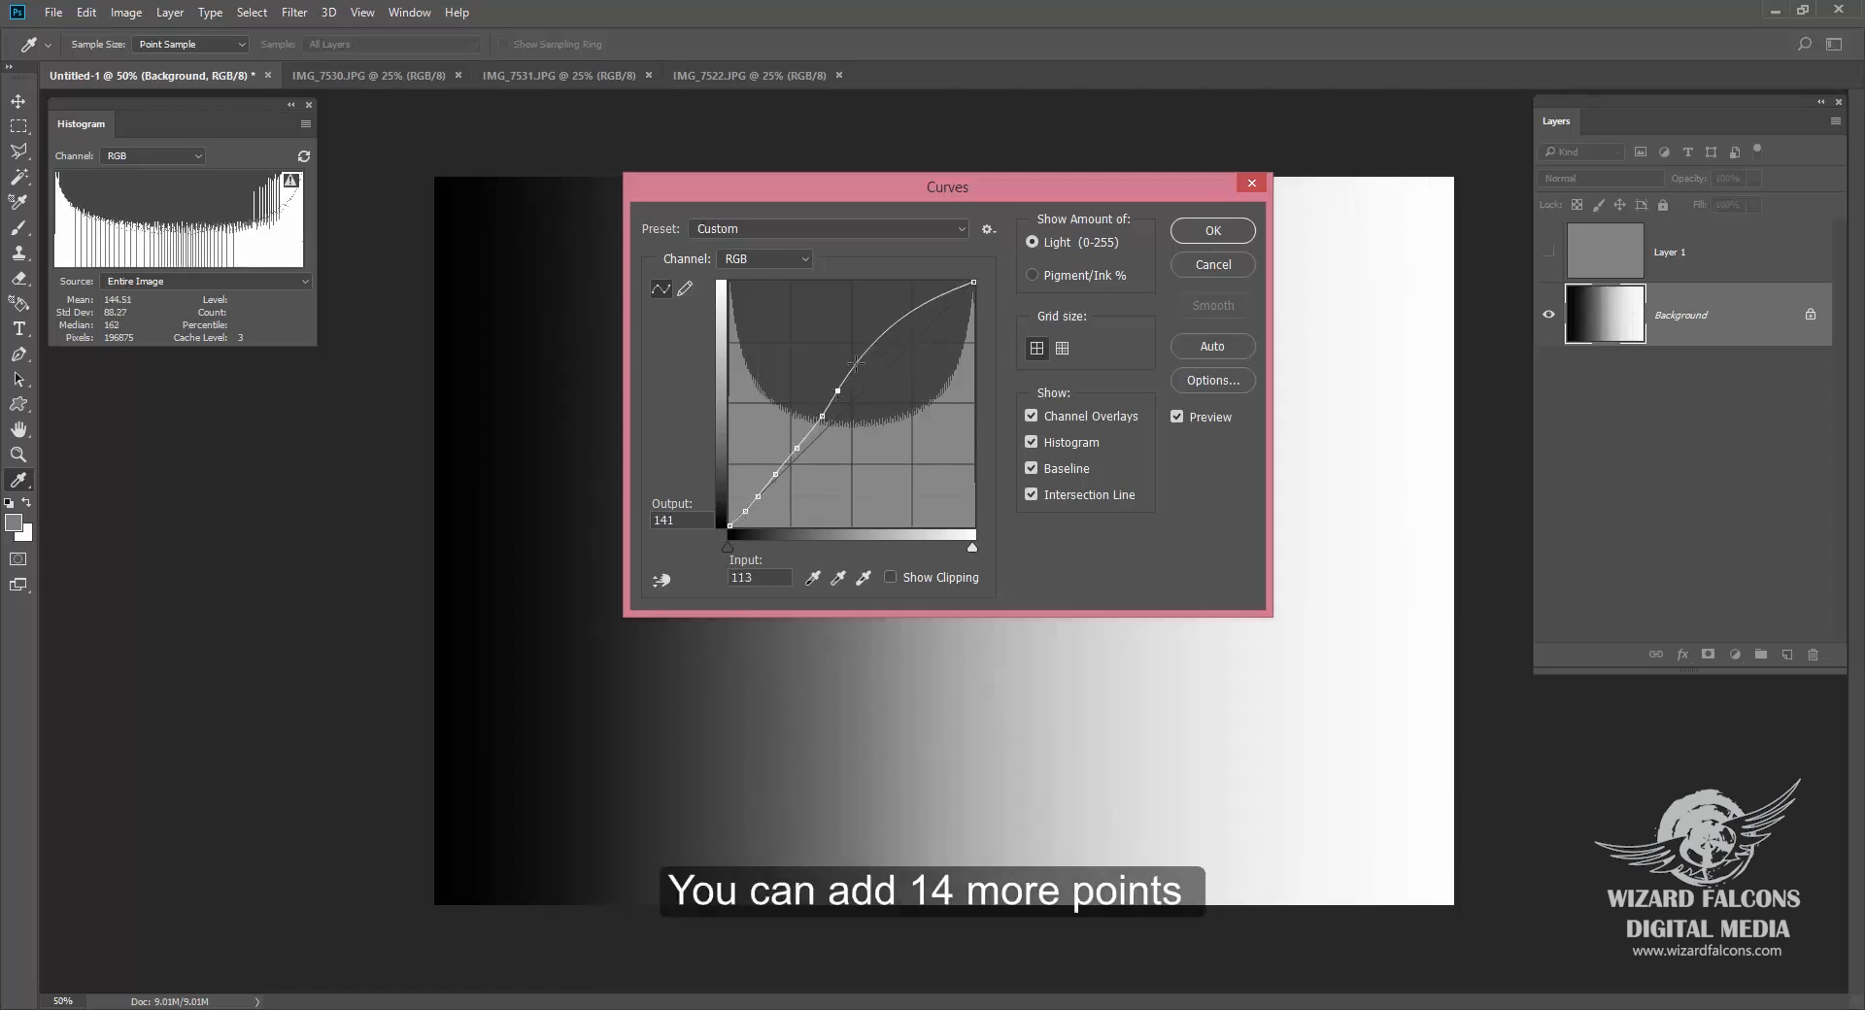
{"action": "left_click", "coordinate": [874, 333]}
{"action": "left_click", "coordinate": [891, 305]}
{"action": "left_click", "coordinate": [939, 306]}
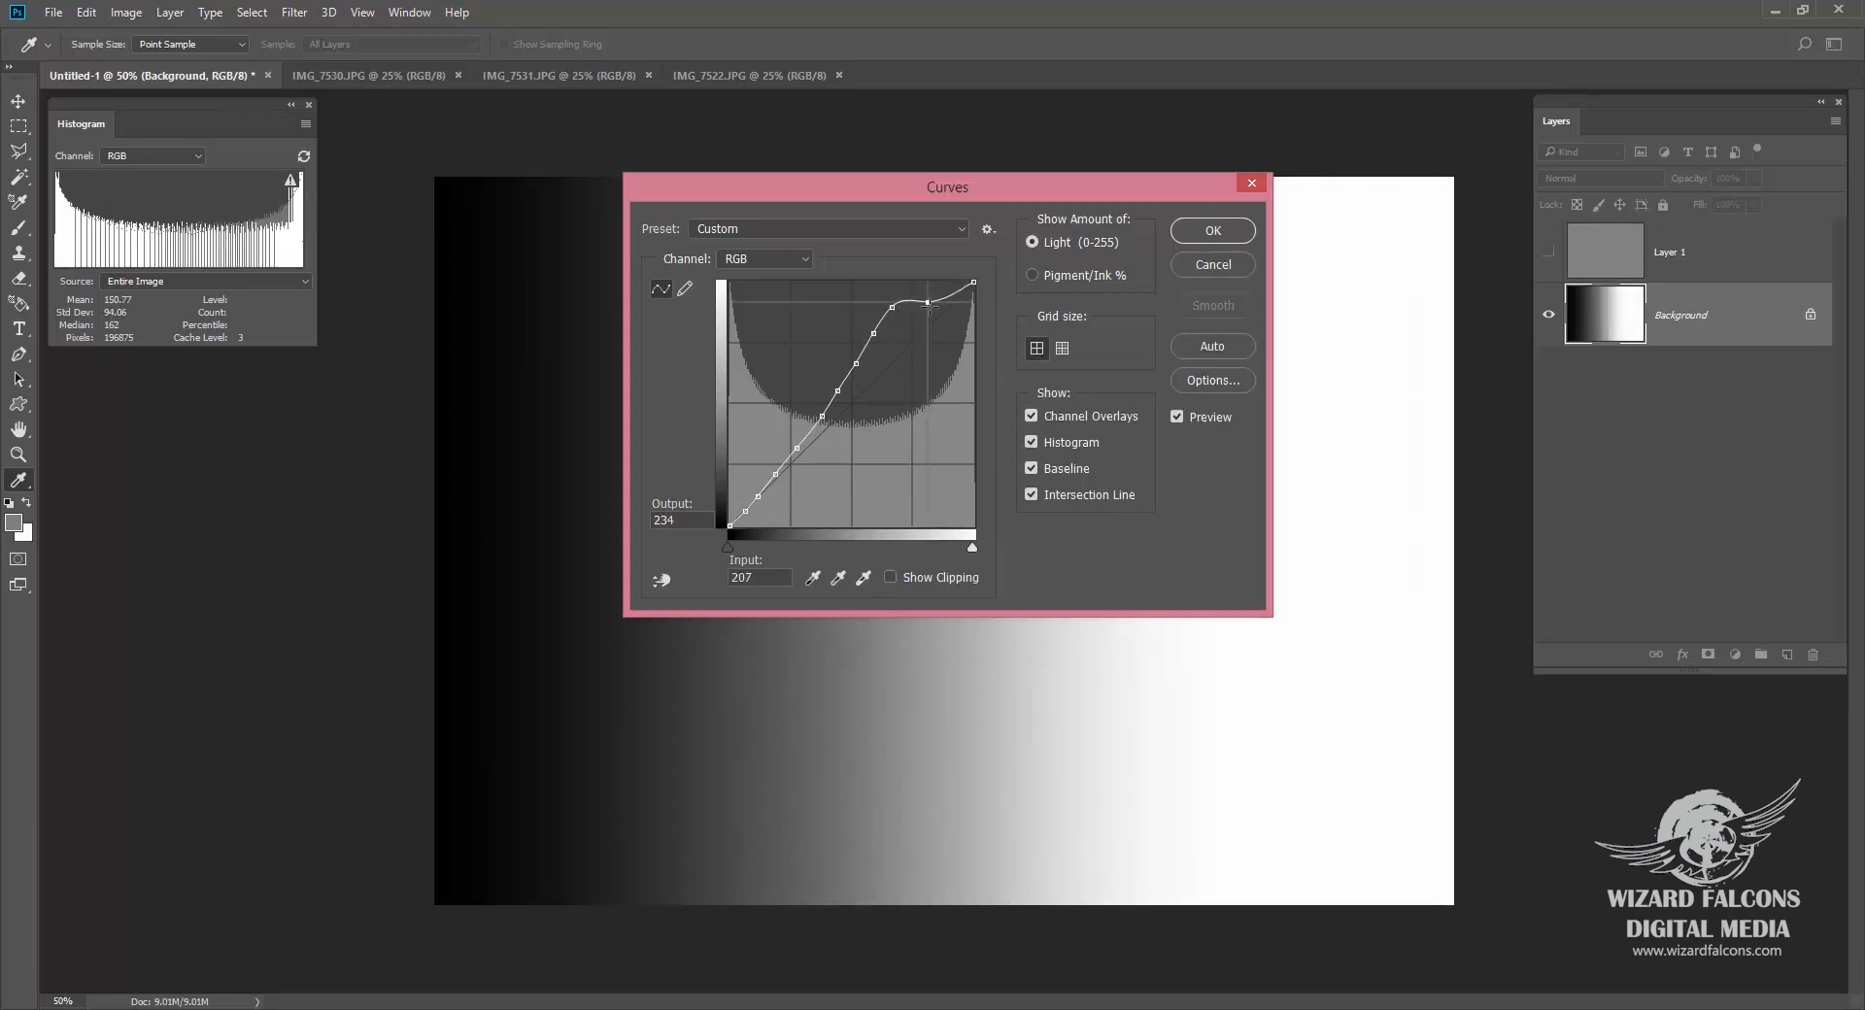
{"action": "left_click_drag", "start_coordinate": [893, 307], "coordinate": [824, 421]}
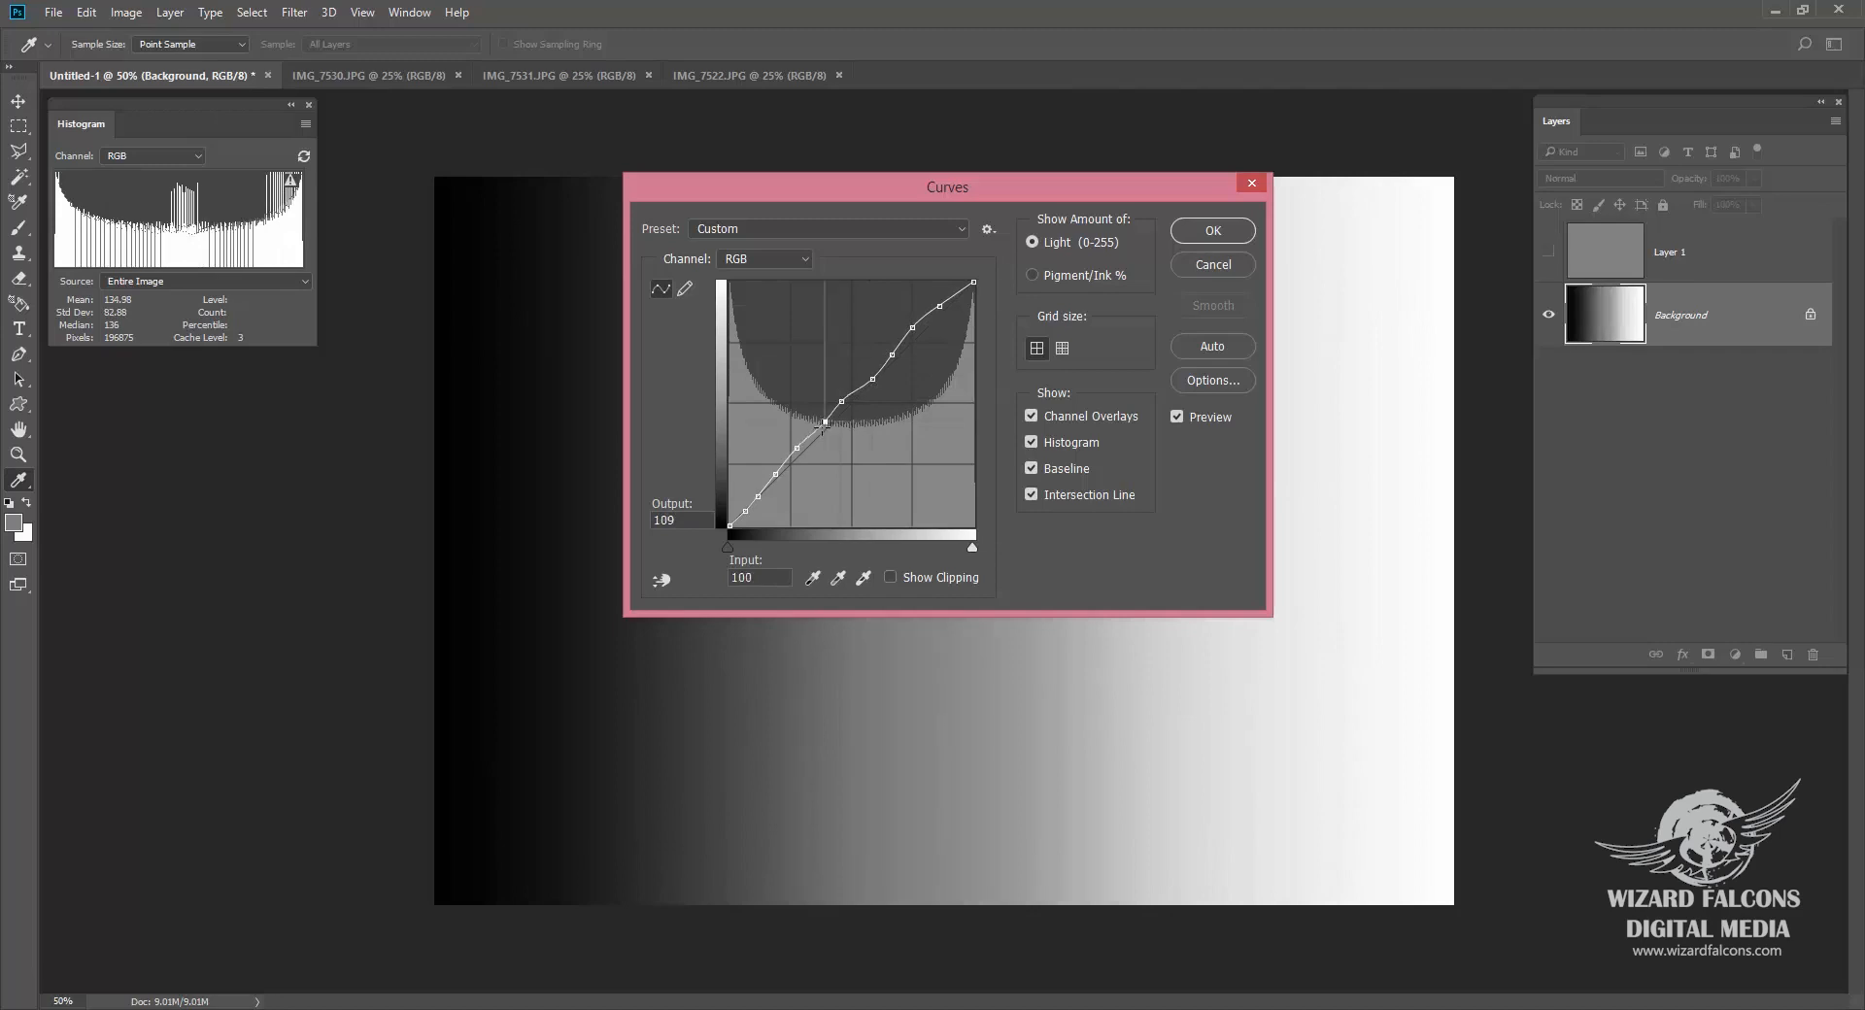